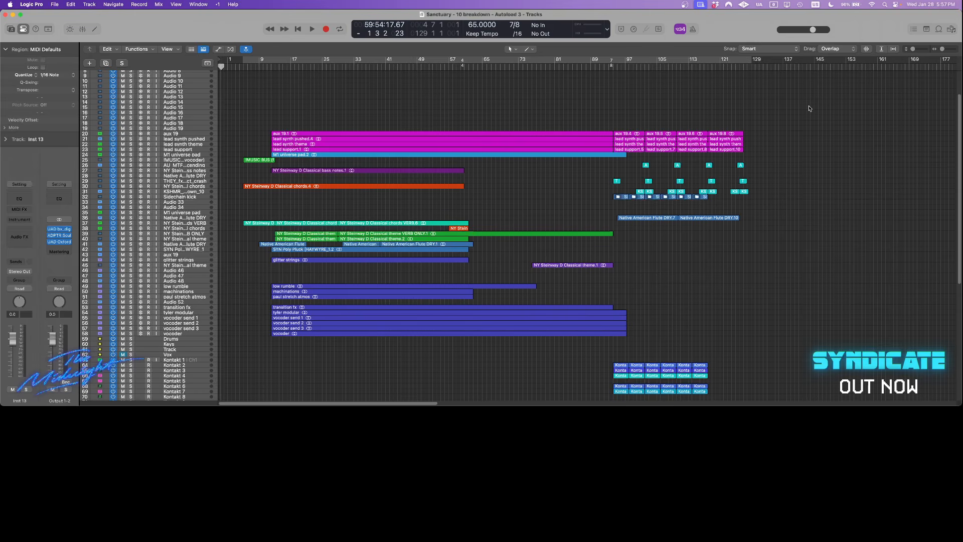
# Look over the whole arrangement, from the audio tracks down to the Kontakt and instrument tracks.
pyautogui.scroll(-2, 808, 108)
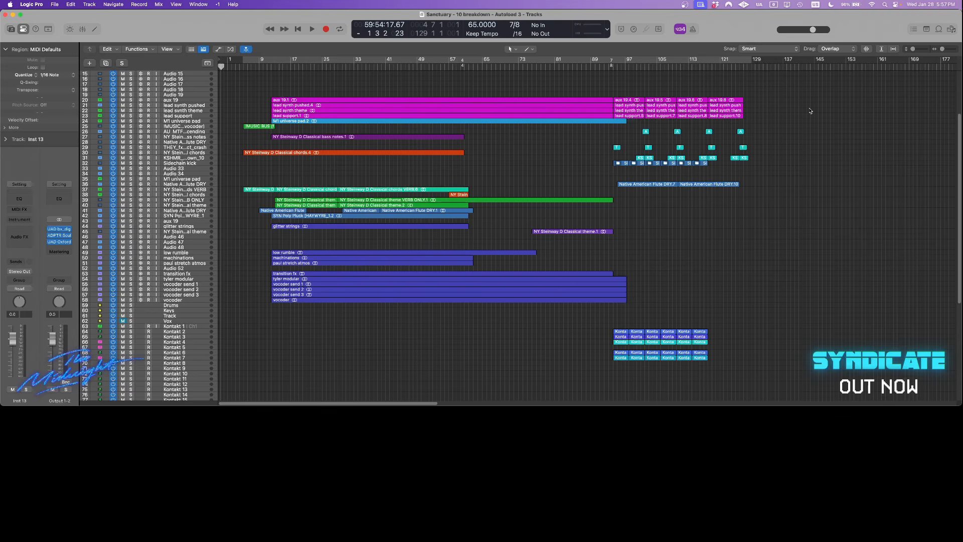
pyautogui.scroll(-4, 809, 110)
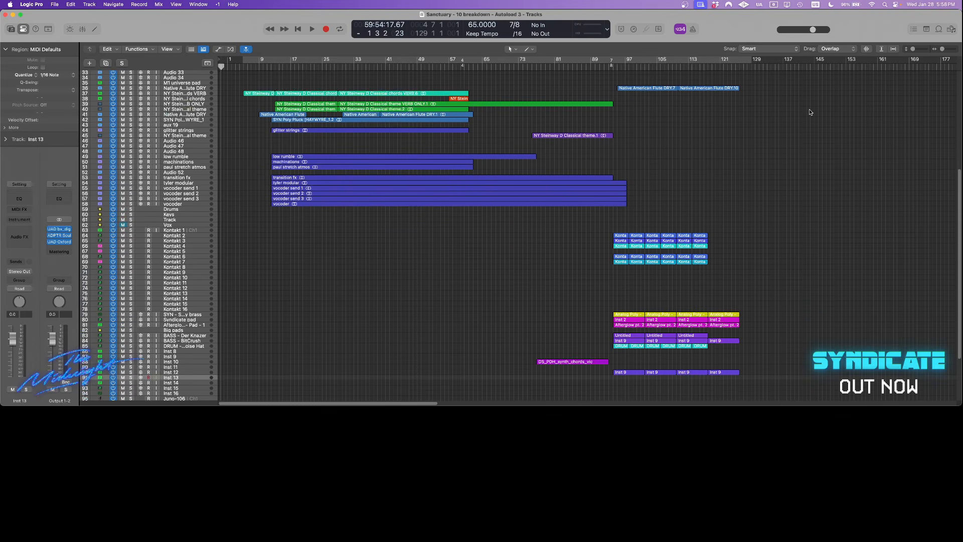
pyautogui.scroll(4, 809, 110)
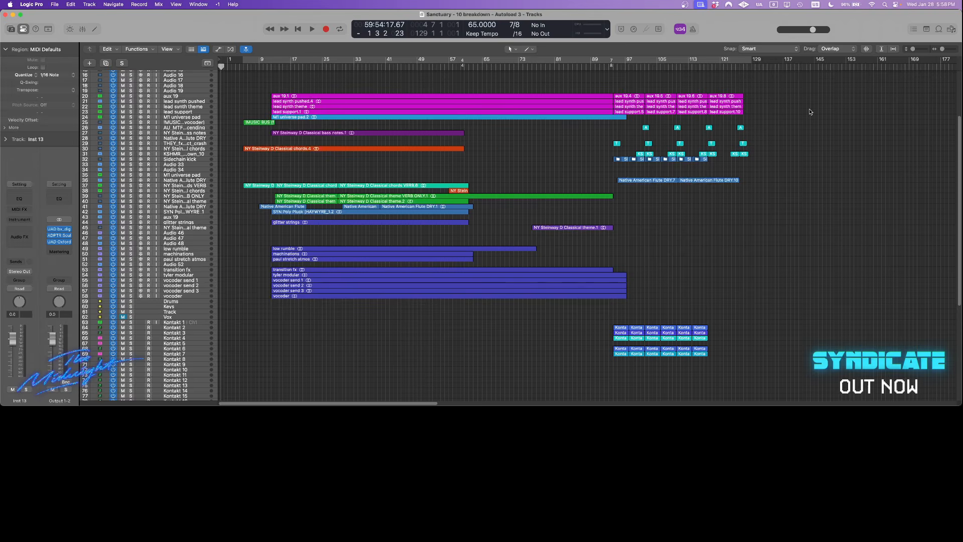
pyautogui.scroll(-4, 809, 111)
pyautogui.scroll(4, 809, 111)
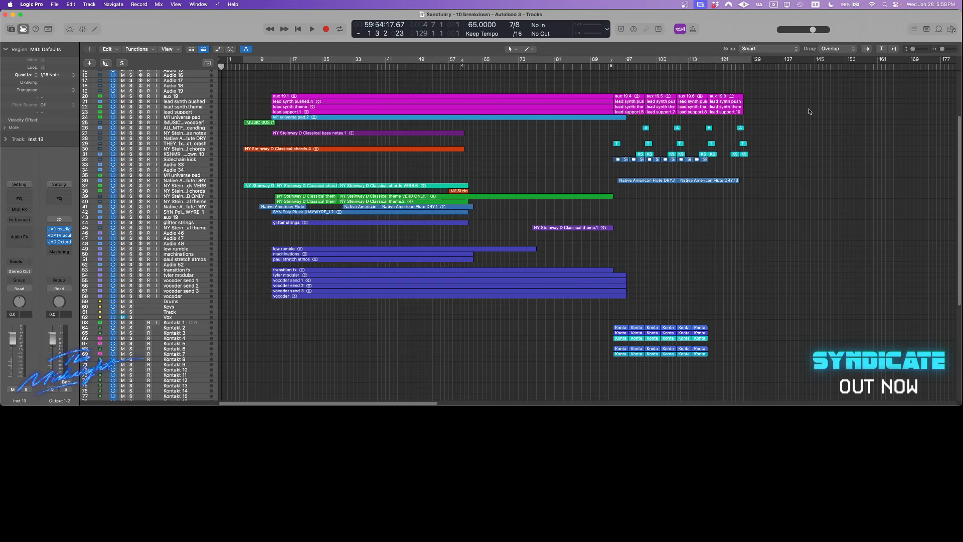
pyautogui.scroll(1, 809, 111)
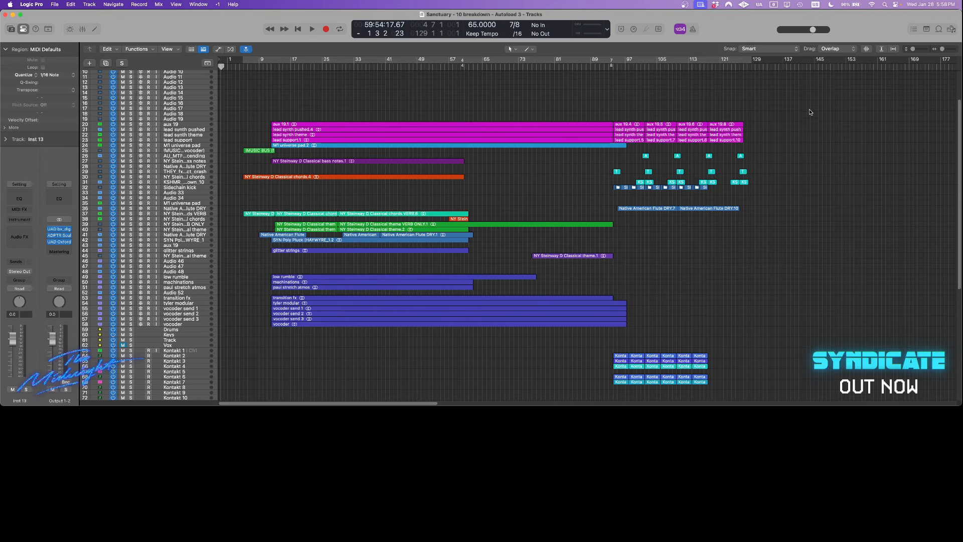
pyautogui.scroll(-5, 809, 112)
# Play the song from bar 4, just before the first piano chords.
pyautogui.click(244, 66)
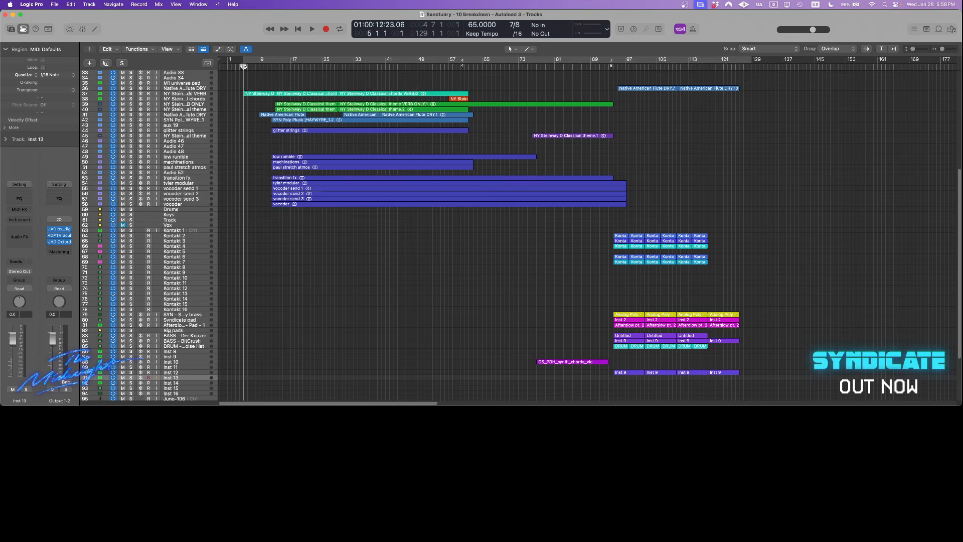
pyautogui.moveTo(242, 67); pyautogui.dragTo(240, 67)
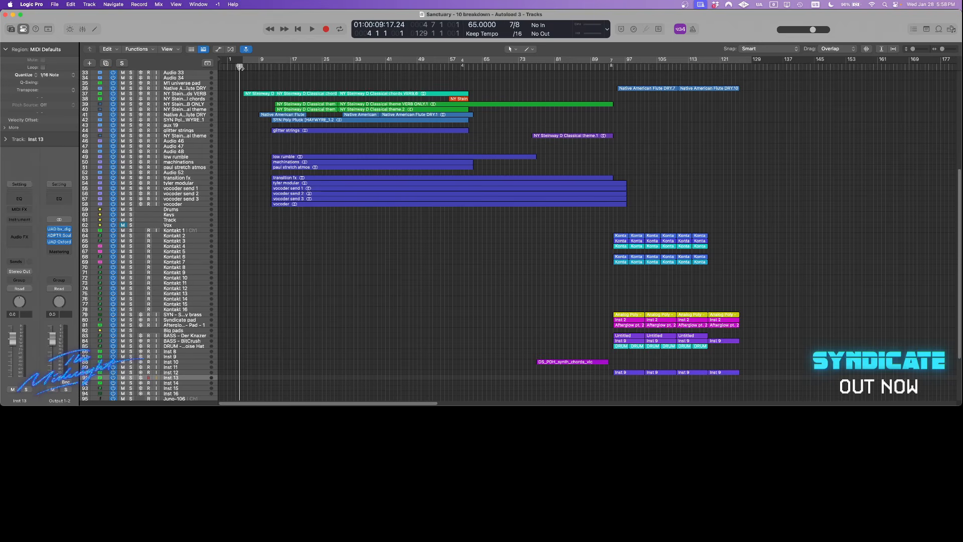
pyautogui.press('space')
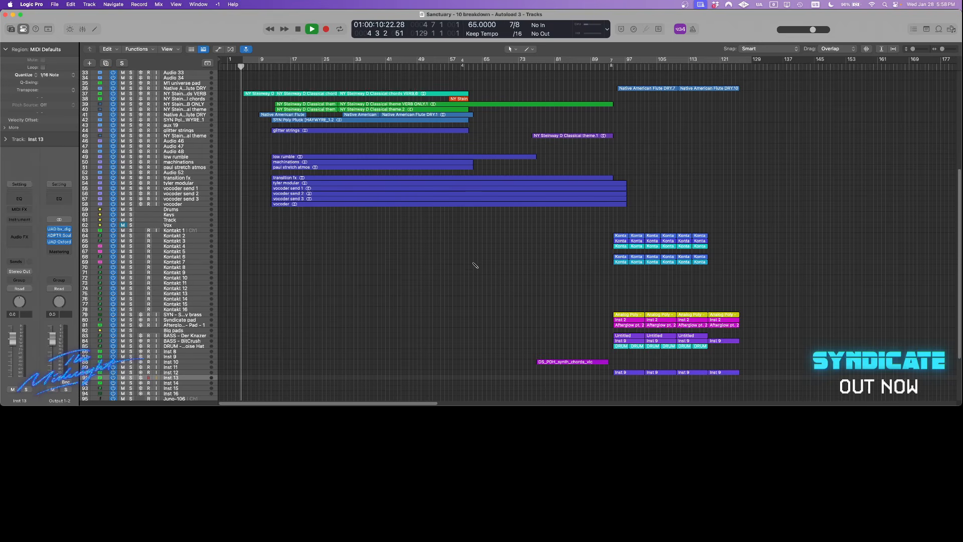
# Check the stream's audio mixer levels in OBS during playback and return to Logic Pro.
pyautogui.press('super+Tab')
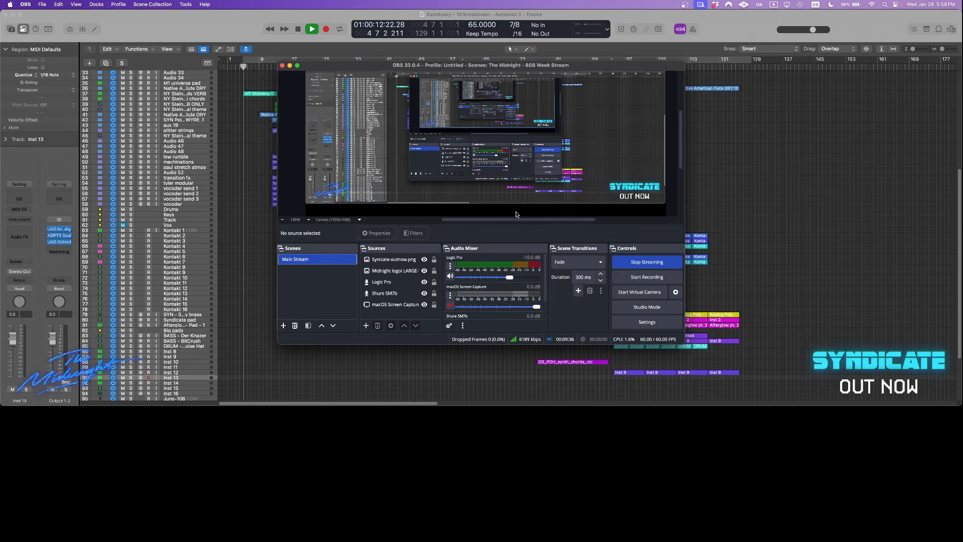
pyautogui.scroll(-2, 494, 285)
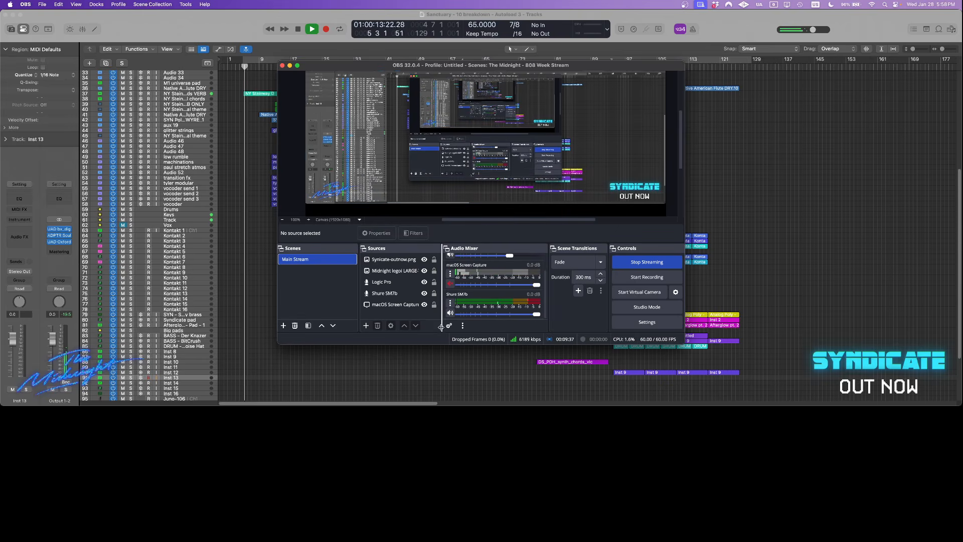
pyautogui.click(784, 194)
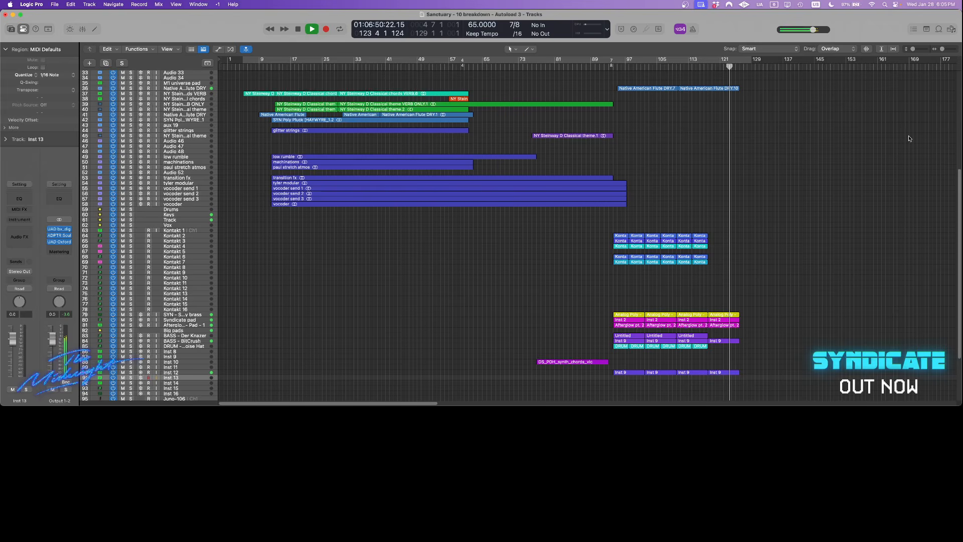
pyautogui.press('super+Tab')
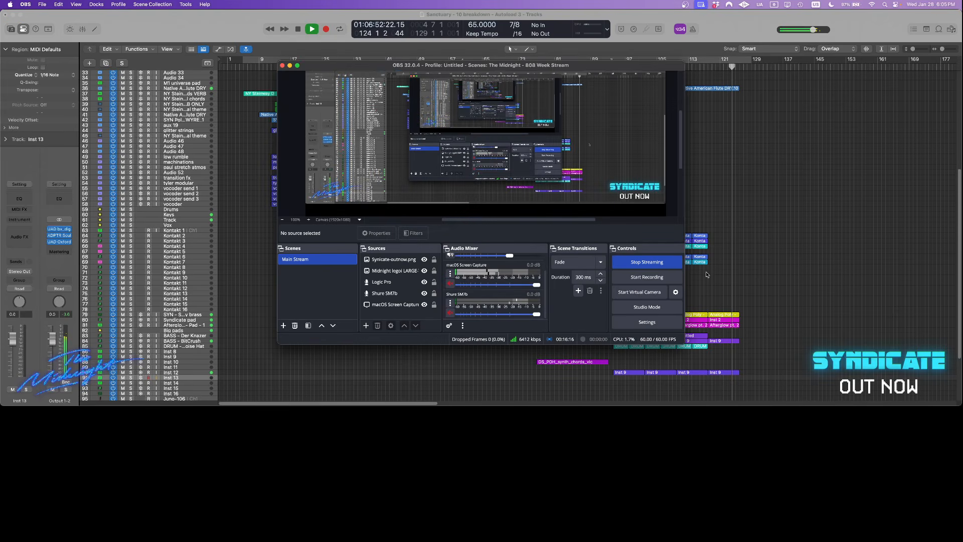
pyautogui.click(736, 275)
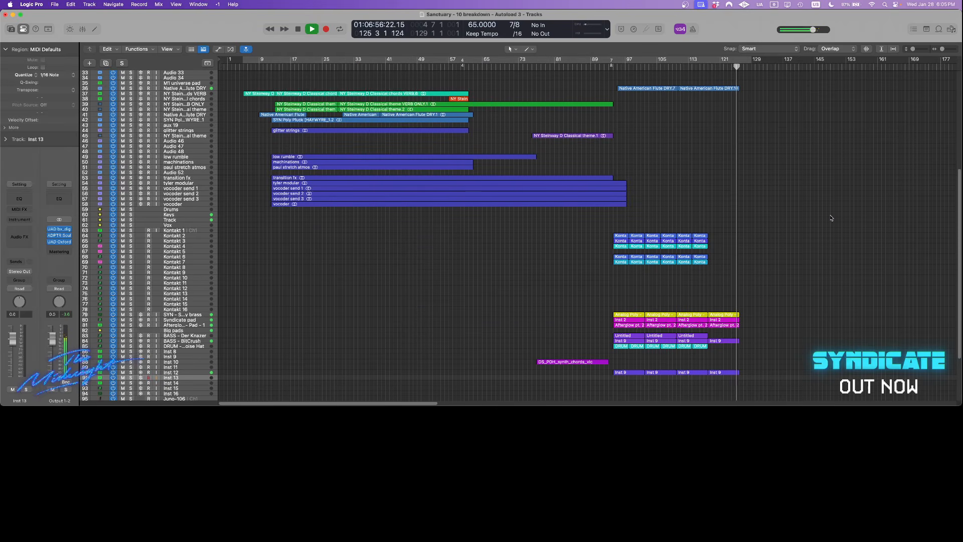
# Stop playback and return the playhead to the start of the project.
pyautogui.scroll(-3, 831, 219)
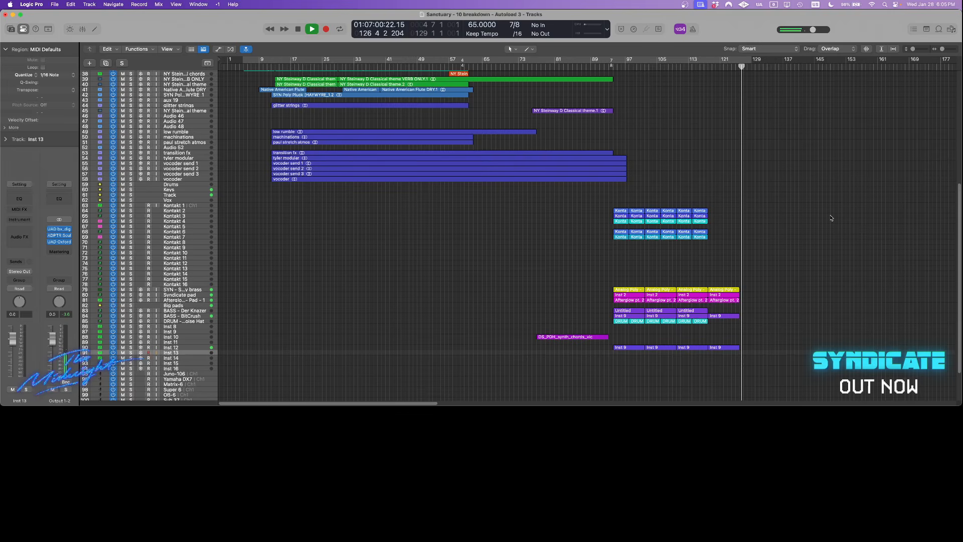
pyautogui.scroll(15, 831, 218)
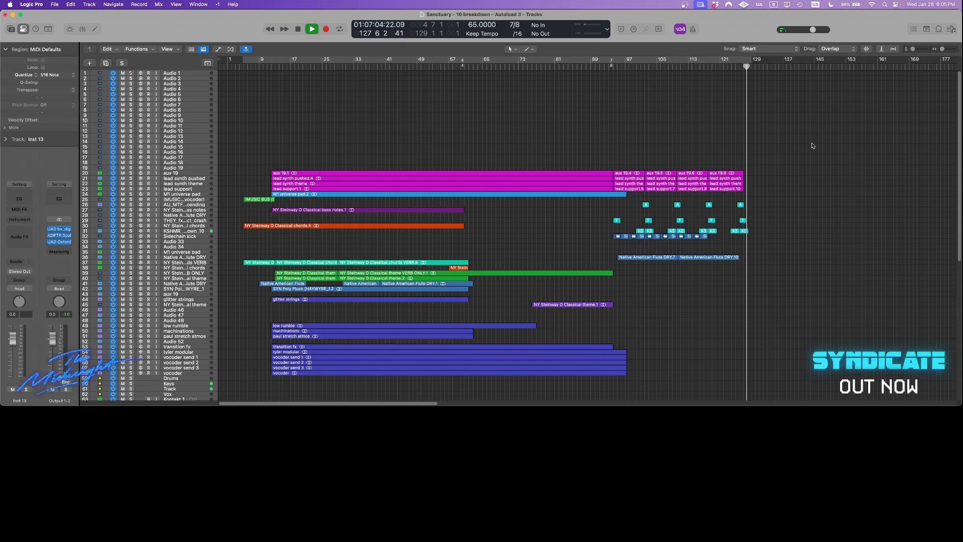
pyautogui.press('Return')
pyautogui.press('space')
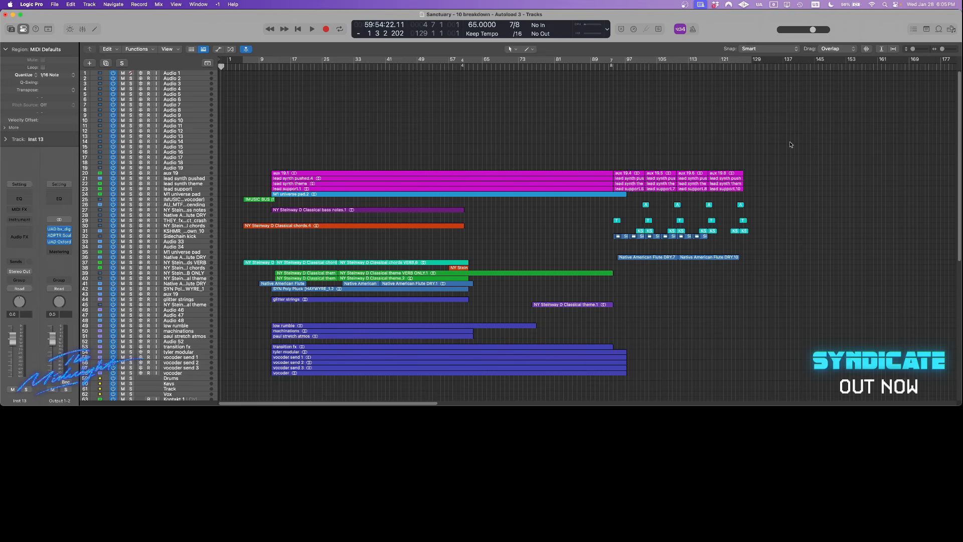
# Enlarge the arrangement view to examine the waveforms of the piano, flute, atmosphere and vocoder tracks.
pyautogui.scroll(-1, 359, 201)
pyautogui.click(121, 391)
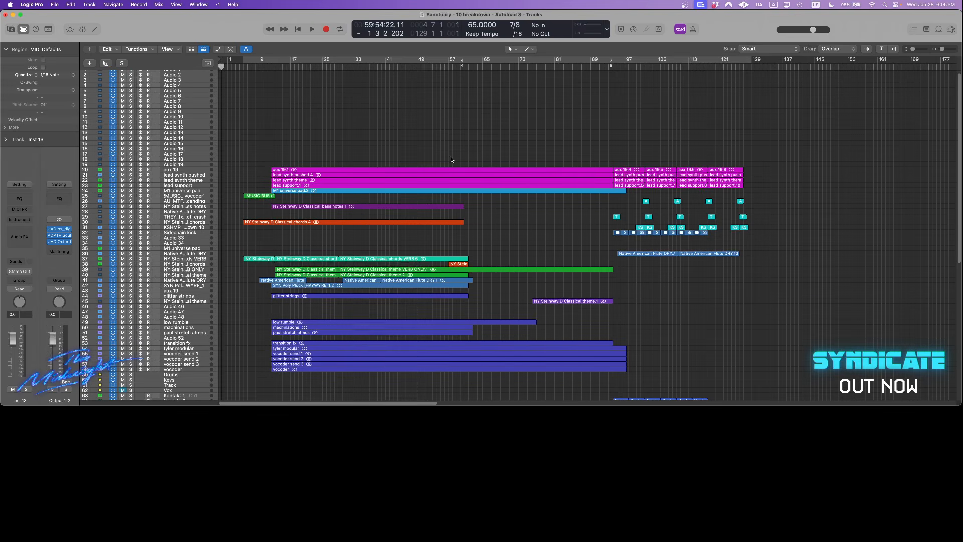
pyautogui.press('z')
pyautogui.press('t')
pyautogui.press('Escape')
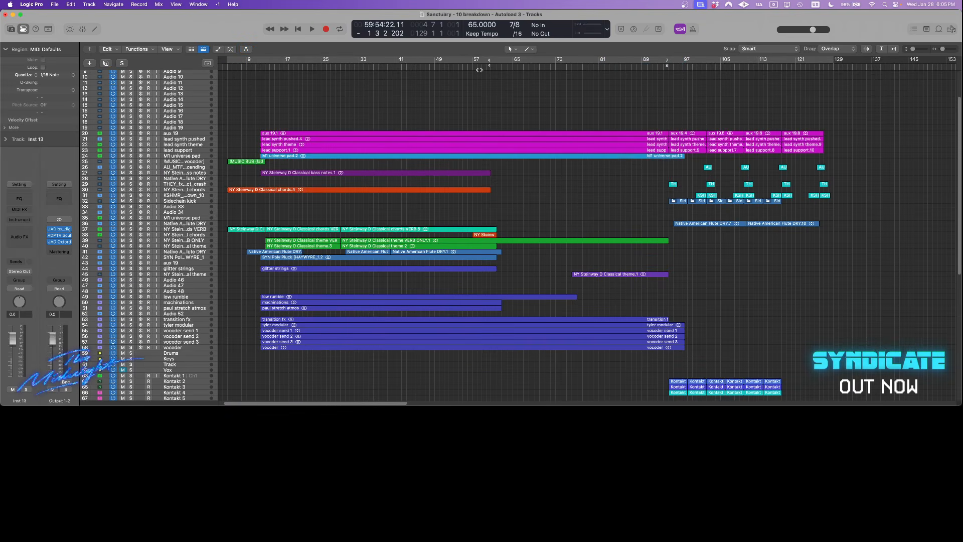
pyautogui.hscroll(-2, 321, 114)
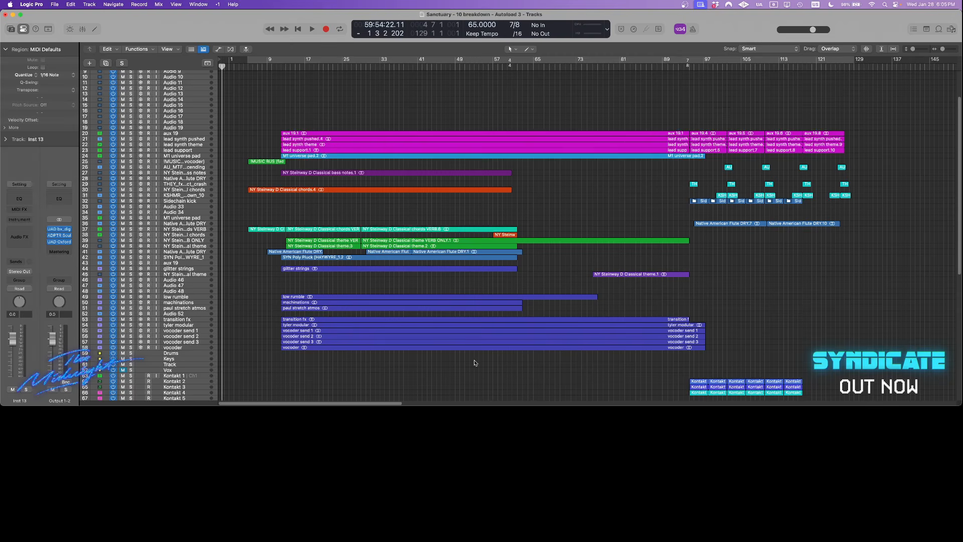
pyautogui.moveTo(631, 243); pyautogui.dragTo(303, 387)
pyautogui.moveTo(864, 154); pyautogui.dragTo(469, 326)
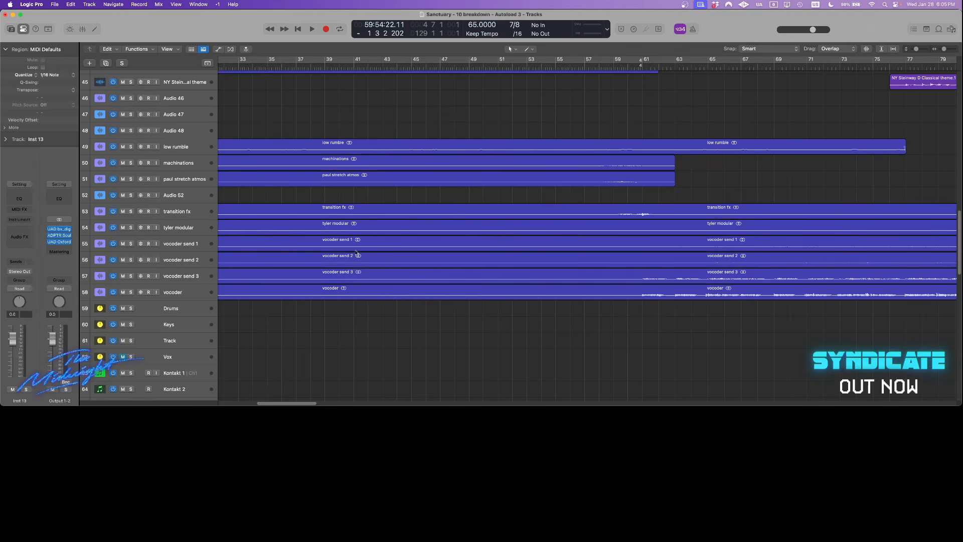
pyautogui.hscroll(-5, 369, 243)
pyautogui.press('super+Left')
pyautogui.press('super+Left')
pyautogui.press('super+Left')
pyautogui.scroll(2, 365, 245)
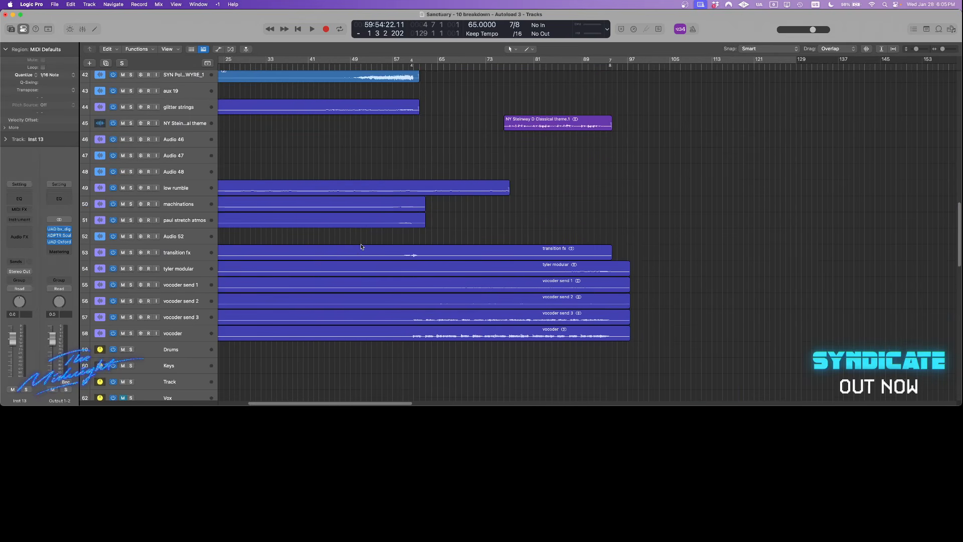
pyautogui.hscroll(-5, 354, 247)
pyautogui.scroll(4, 353, 248)
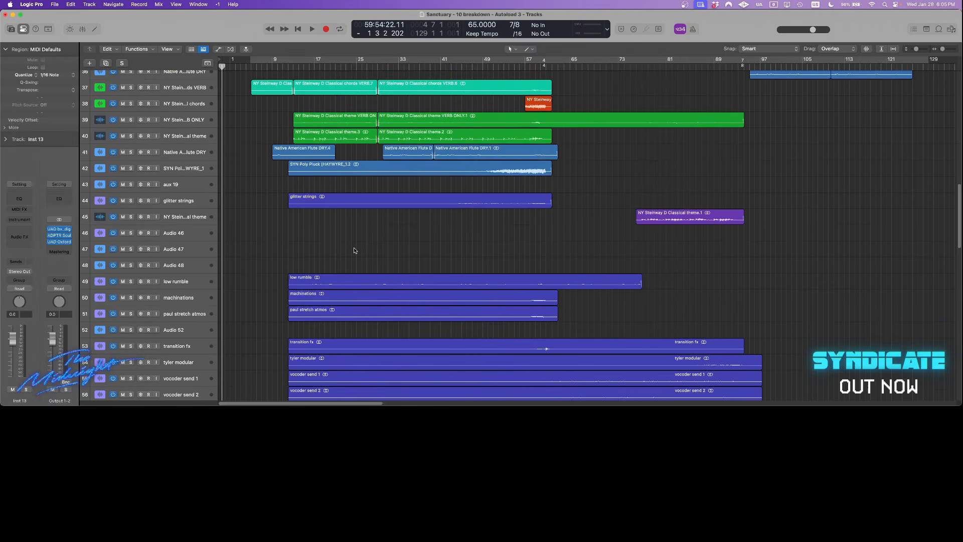
pyautogui.scroll(4, 354, 248)
# Select the two NY Steinway D Classical theme regions on track 40 and solo them, with the playhead at bar 29.
pyautogui.click(190, 229)
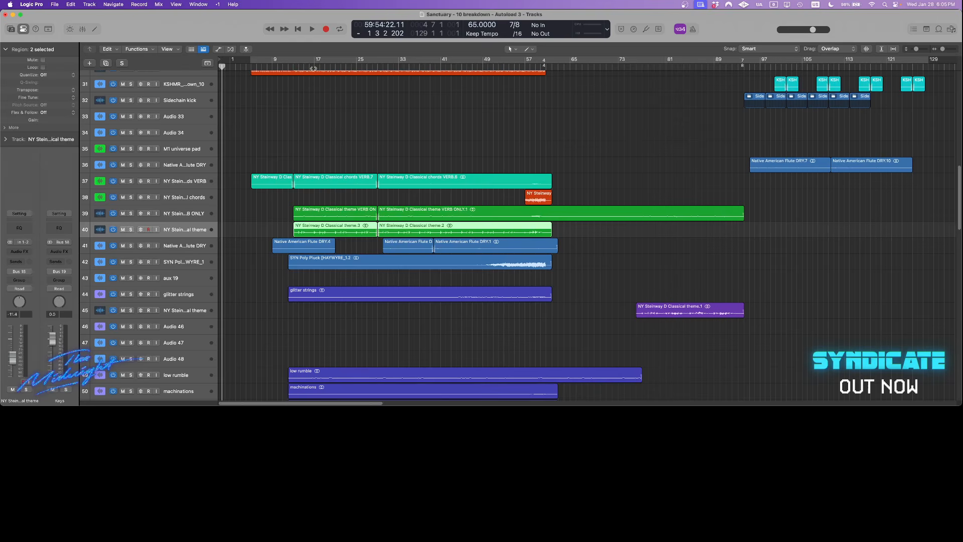
pyautogui.moveTo(311, 65); pyautogui.dragTo(376, 66)
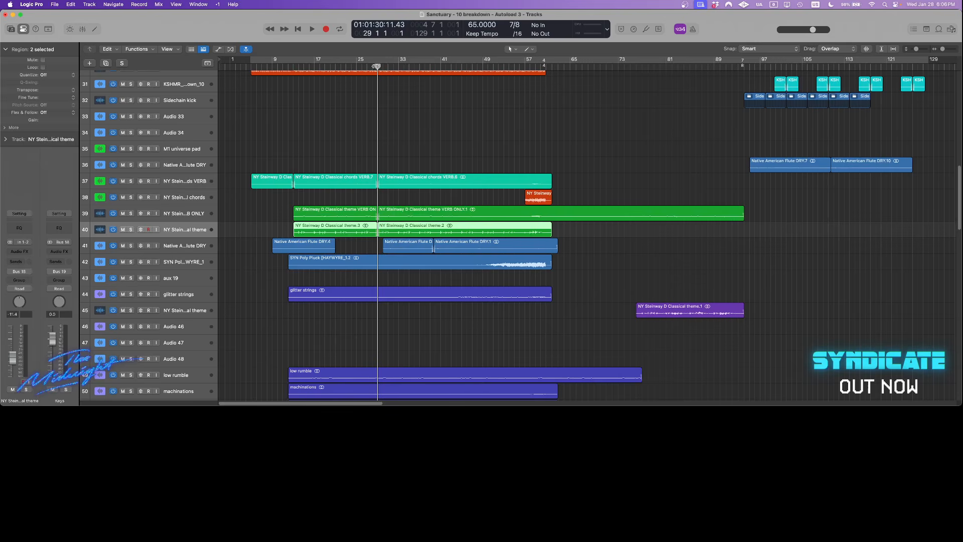
pyautogui.hotkey('ctrl', 's')
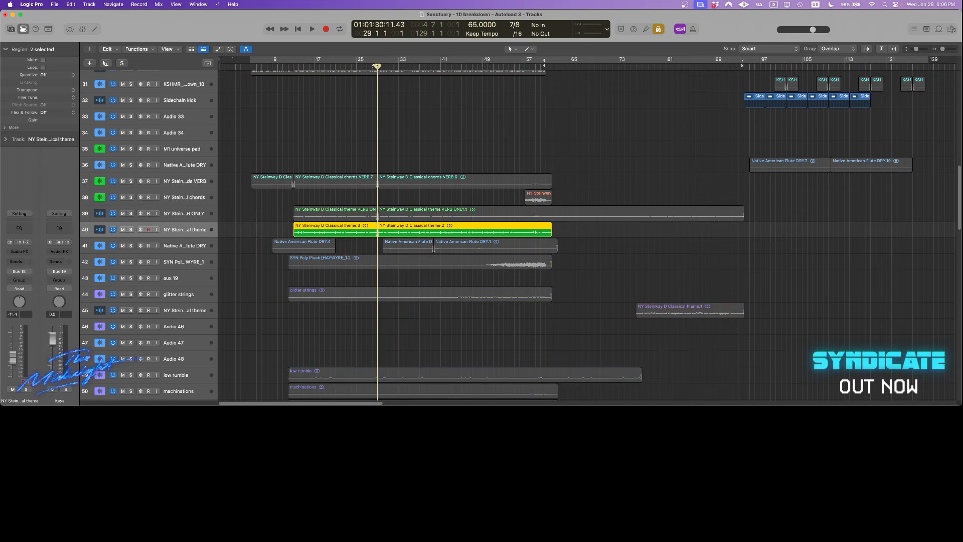
# Move the playhead to bar 13, where the soloed piano theme regions begin.
pyautogui.press('Return')
pyautogui.hotkey('shift', '.')
pyautogui.hotkey('shift', '.')
pyautogui.press(',')
pyautogui.press(',')
pyautogui.press(',')
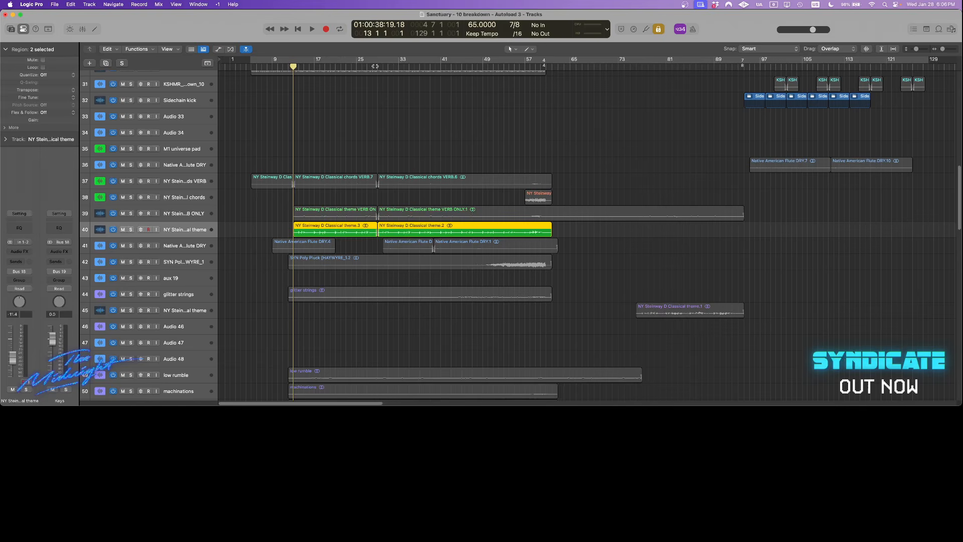
# Send the playhead to the project start and step it forward to bar 13 again.
pyautogui.press('super+Right')
pyautogui.press('Return')
pyautogui.press('space')
pyautogui.press('space')
pyautogui.press('super+Down')
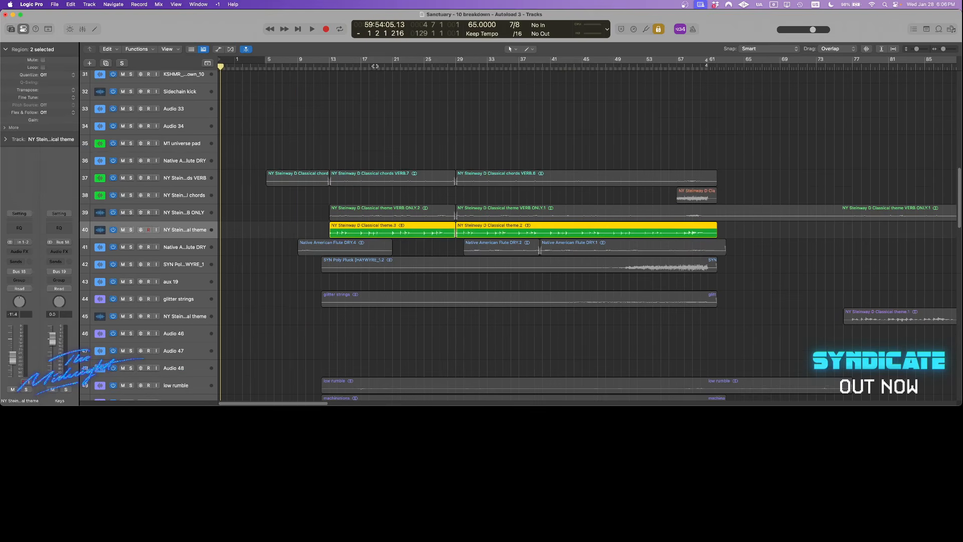
pyautogui.press('.')
pyautogui.press('.')
pyautogui.press('.')
pyautogui.press('.')
pyautogui.press('.')
pyautogui.press('.')
pyautogui.press('.')
pyautogui.press('.')
pyautogui.press('.')
pyautogui.press('.')
pyautogui.press('.')
pyautogui.press('.')
pyautogui.press('.')
pyautogui.press('.')
pyautogui.press('.')
pyautogui.press('.')
pyautogui.press('.')
pyautogui.press('.')
pyautogui.press(',')
pyautogui.press(',')
pyautogui.press(',')
pyautogui.press(',')
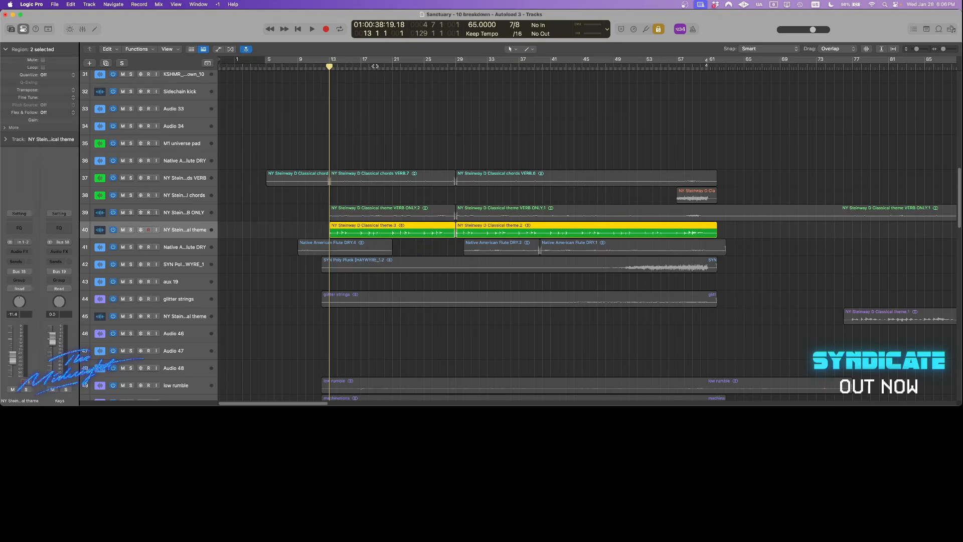
pyautogui.press('super+Left')
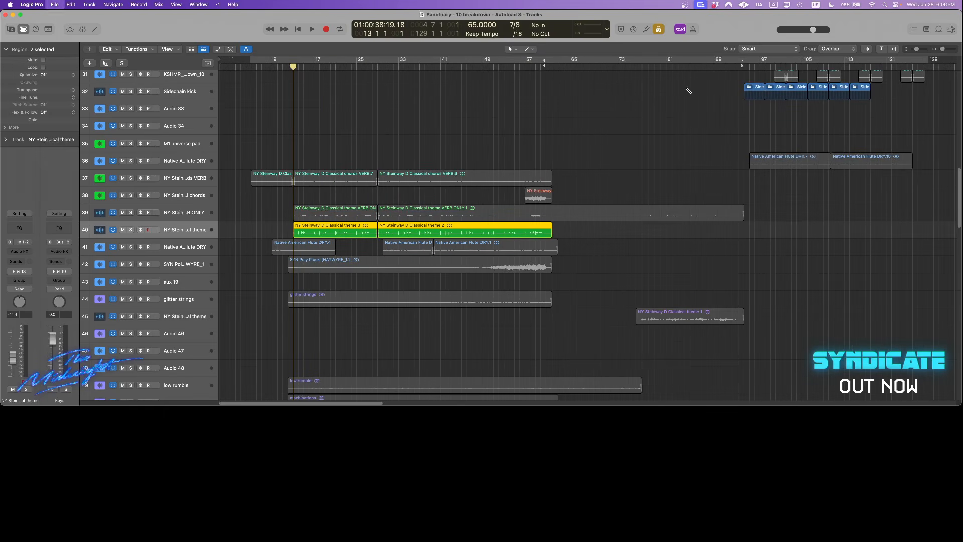
# Play the soloed piano theme on track 40 from bar 13 and compare it with its VERB ONLY track.
pyautogui.click(675, 129)
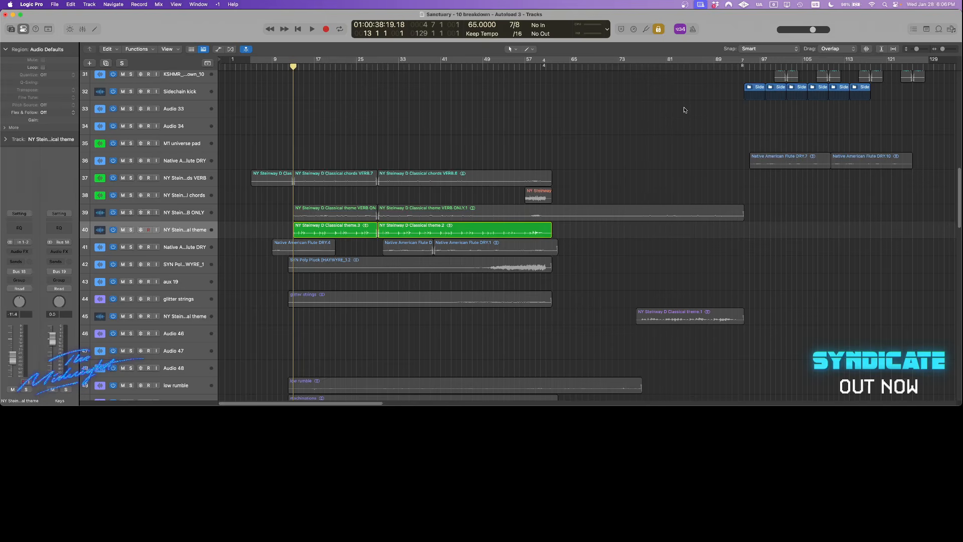
pyautogui.press('Up')
pyautogui.press('Down')
pyautogui.press('Up')
pyautogui.press('Down')
pyautogui.press('space')
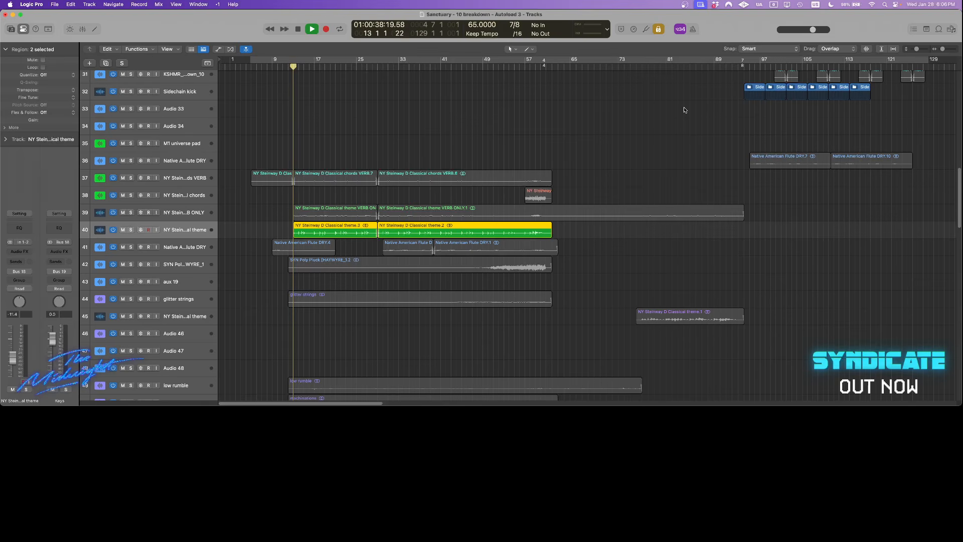
pyautogui.press('Up')
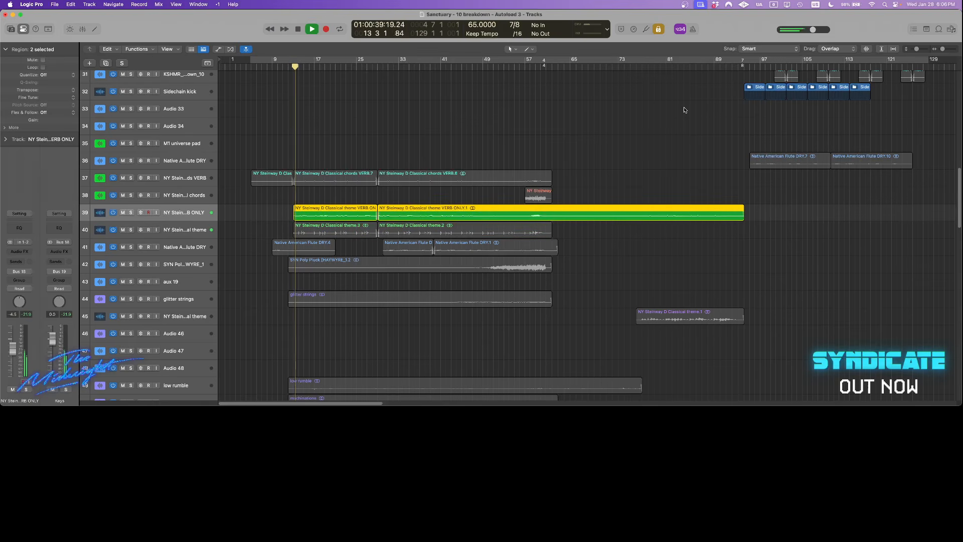
pyautogui.press('space')
# Play the soloed NY Steinway D Classical chords VERB track briefly from bar 13.
pyautogui.press('Up')
pyautogui.press('Up')
pyautogui.press('space')
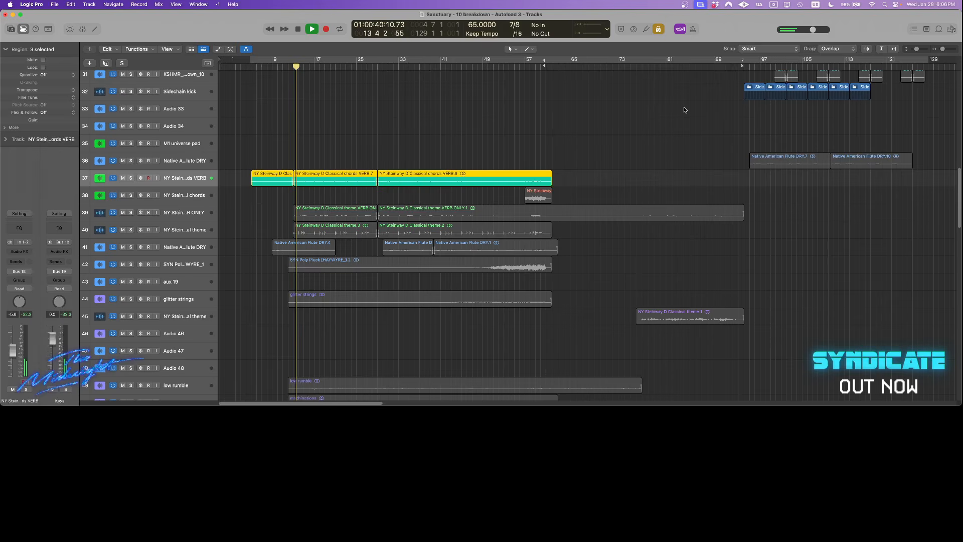
pyautogui.press('space')
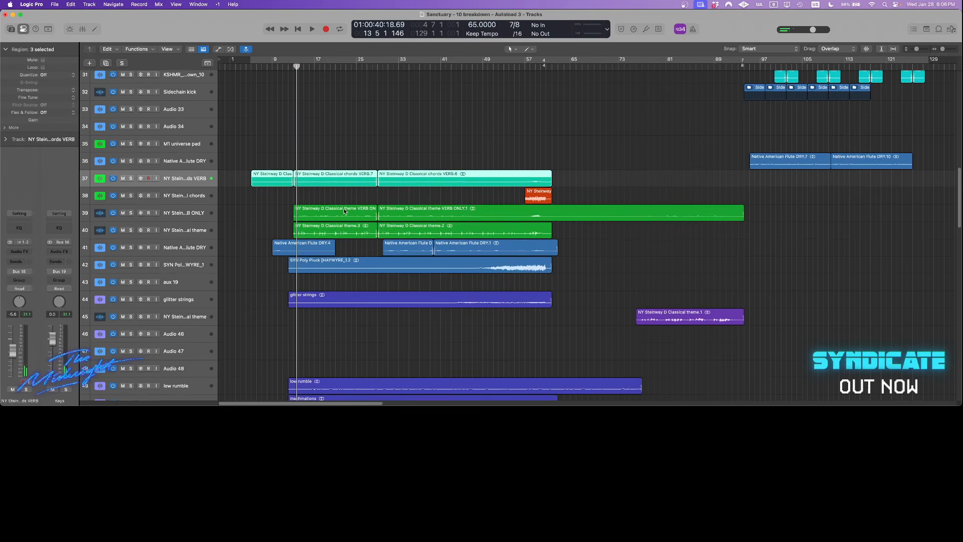
# Play the NY Steinway D Classical chords.4 region on track 30 in solo from bar 13.
pyautogui.scroll(3, 345, 211)
pyautogui.click(349, 116)
pyautogui.press('space')
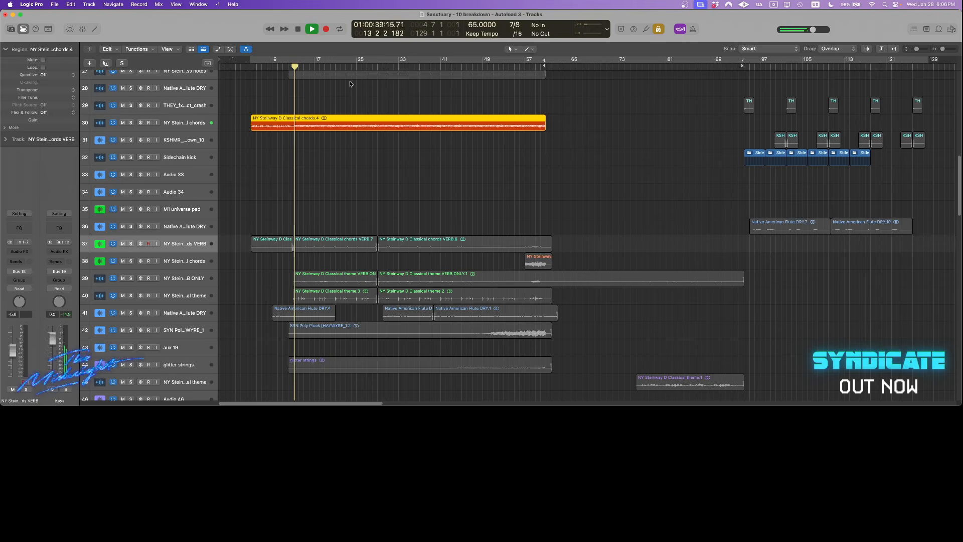
# Play the piano chords and theme regions together with their VERB tracks in solo from bar 13.
pyautogui.click(193, 127)
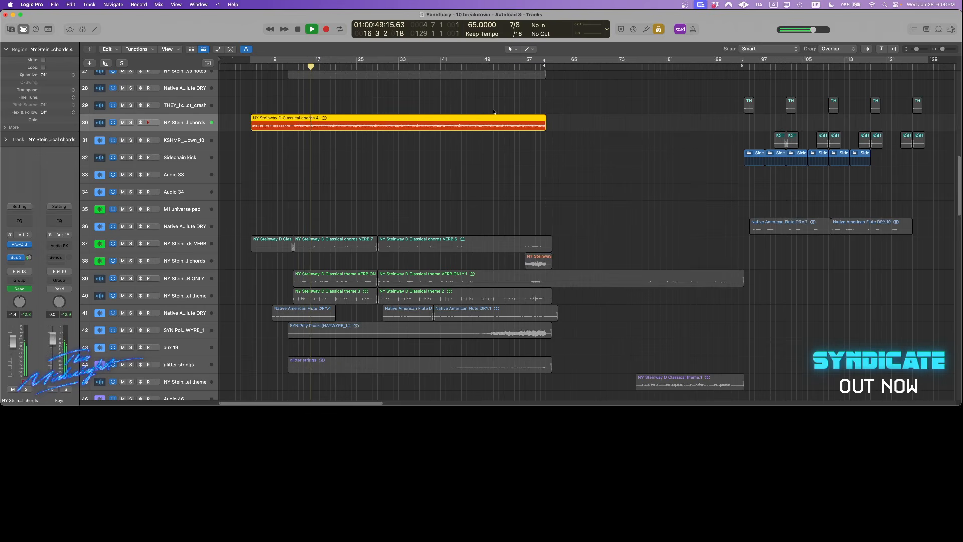
pyautogui.moveTo(507, 99); pyautogui.dragTo(264, 299)
pyautogui.press('space')
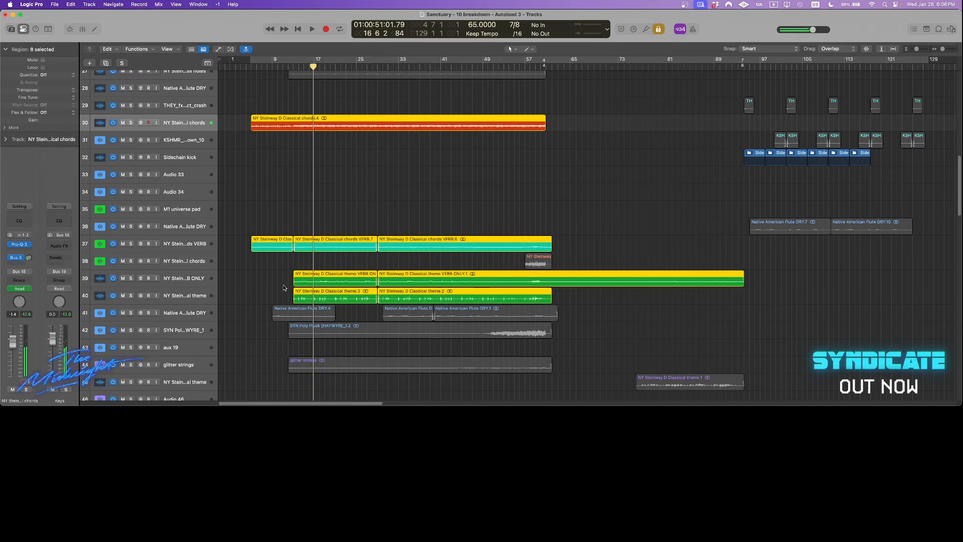
pyautogui.click(293, 65)
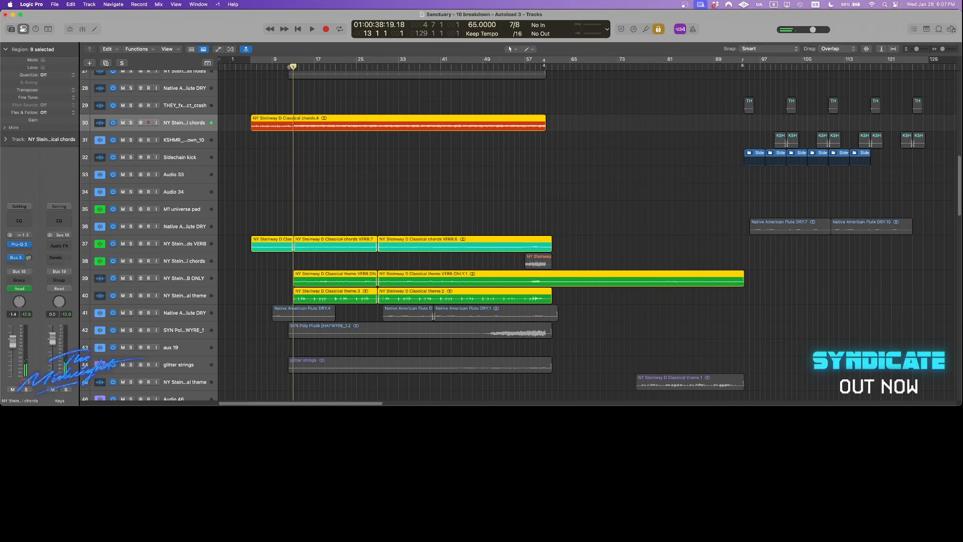
pyautogui.press('space')
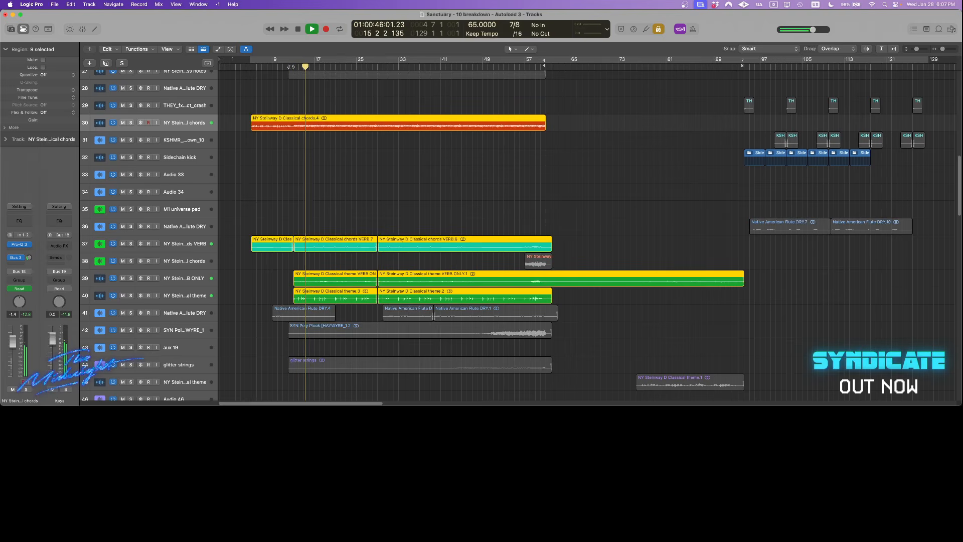
pyautogui.press('space')
pyautogui.click(444, 164)
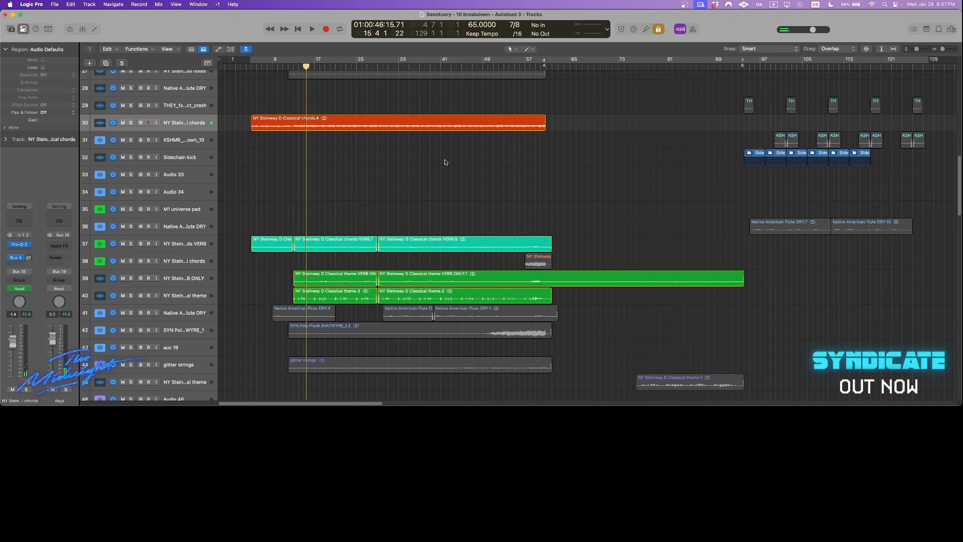
# Search the instruments for "piano" and load Pianoteq 7 on the empty Inst 14 track.
pyautogui.scroll(-6, 411, 205)
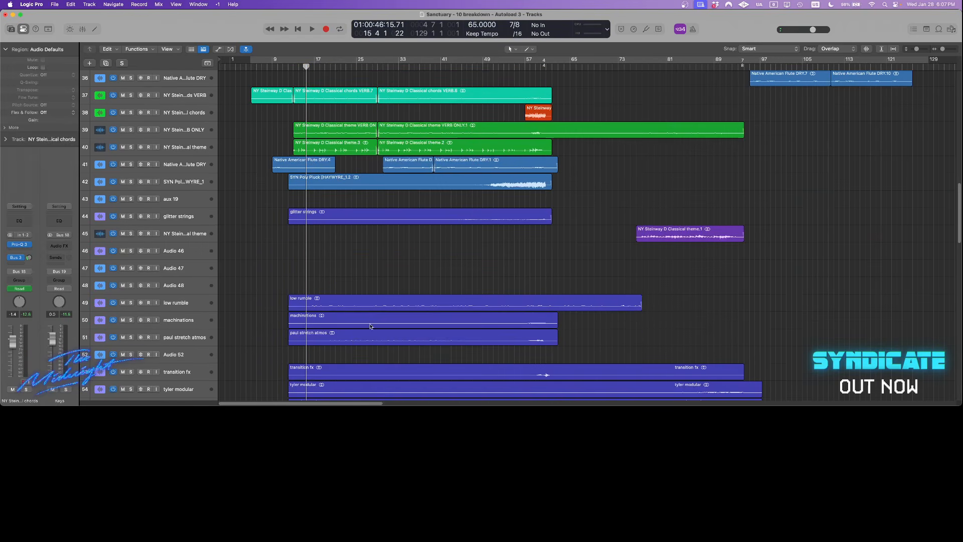
pyautogui.scroll(-20, 370, 327)
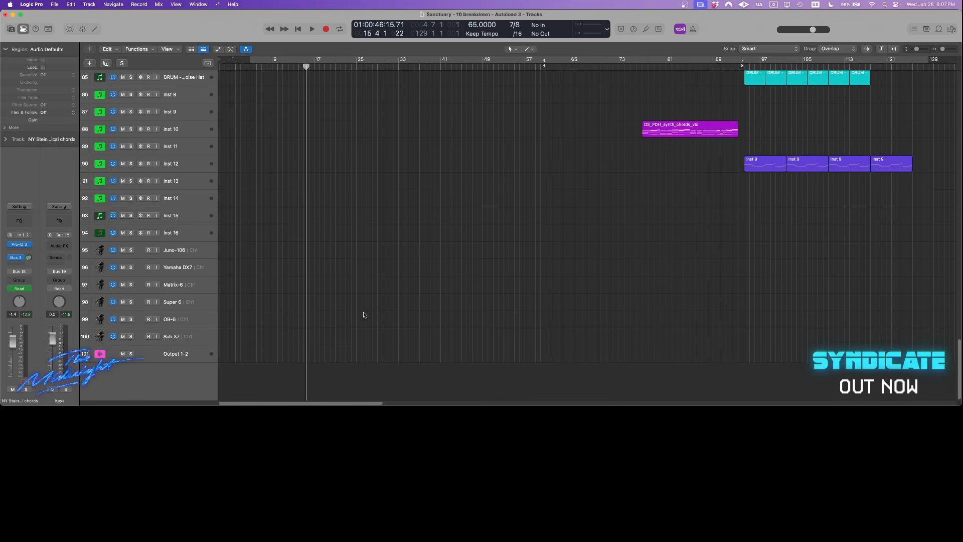
pyautogui.scroll(5, 365, 314)
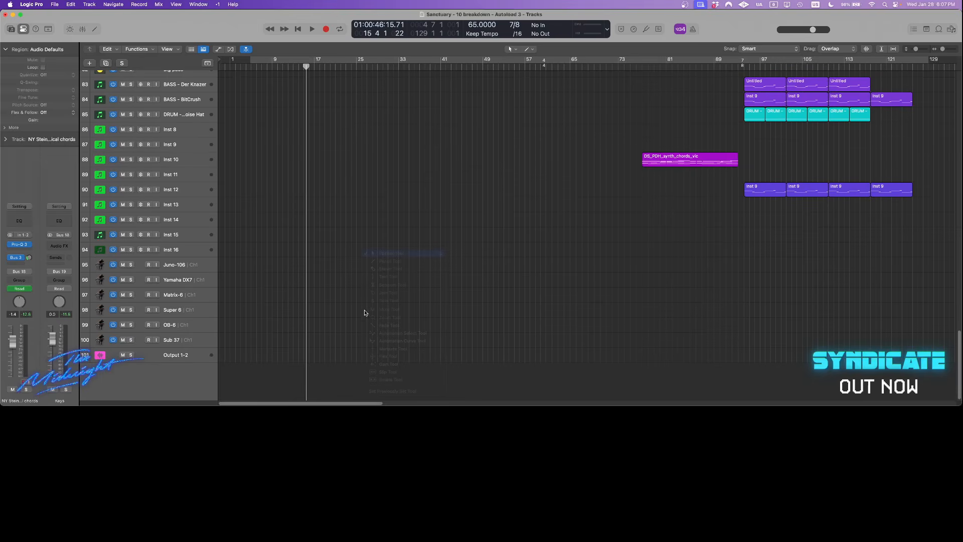
pyautogui.scroll(-5, 383, 246)
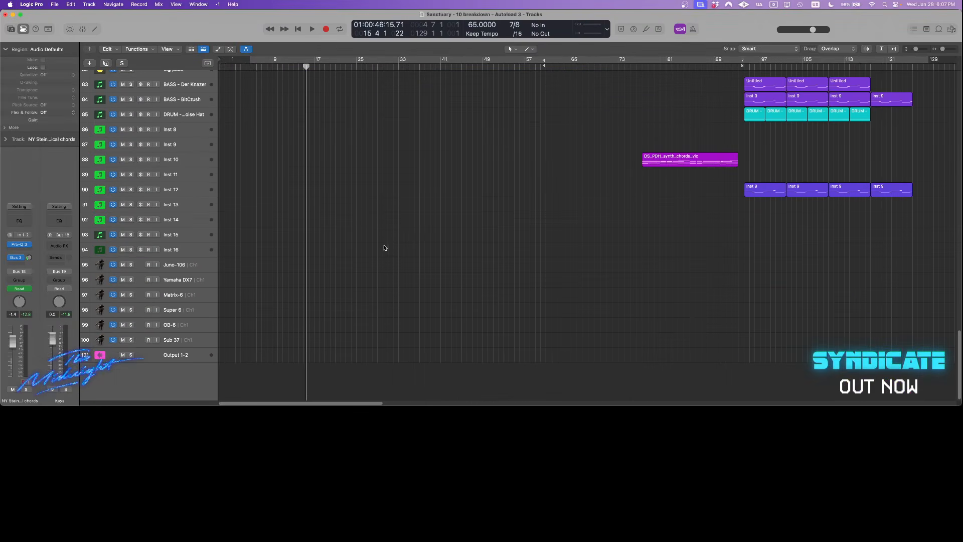
pyautogui.click(384, 221)
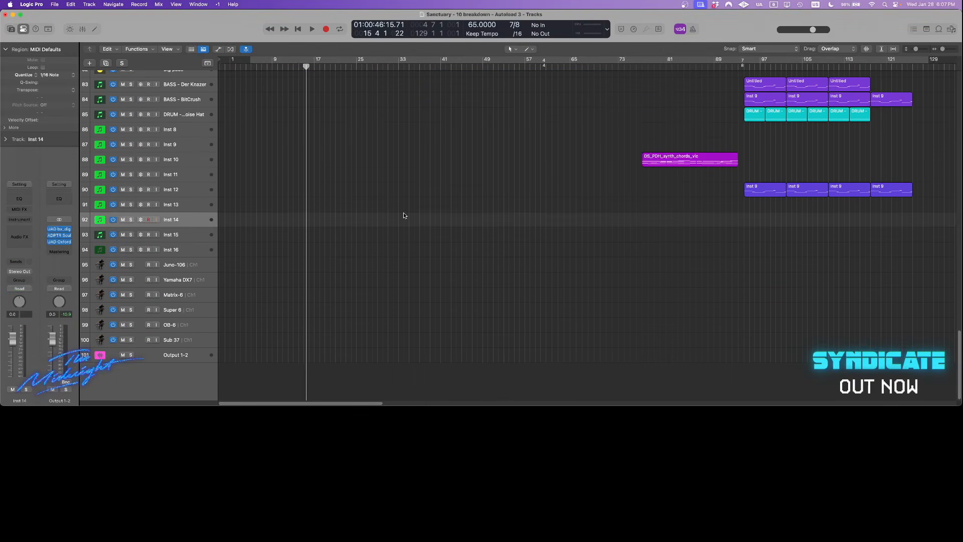
pyautogui.click(31, 228)
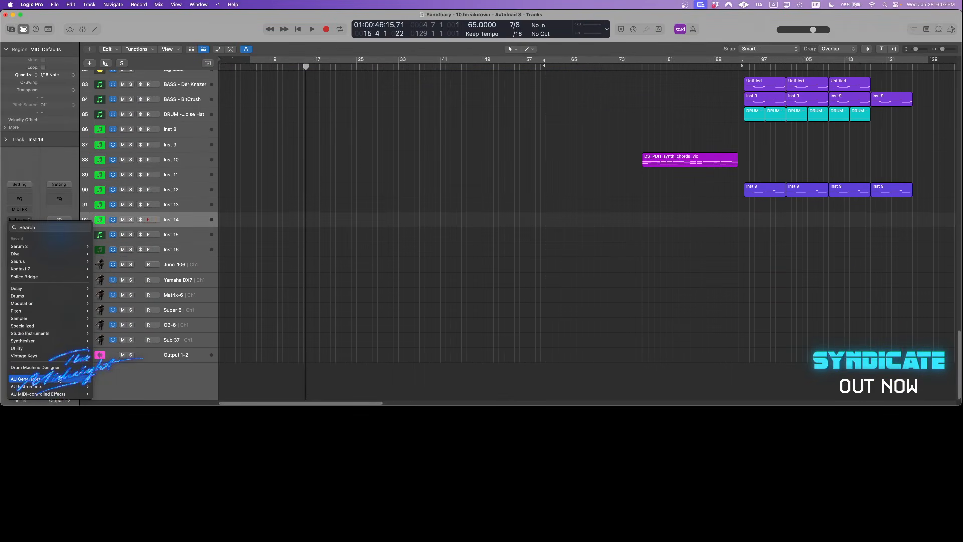
pyautogui.moveTo(45, 386)
pyautogui.moveTo(137, 385)
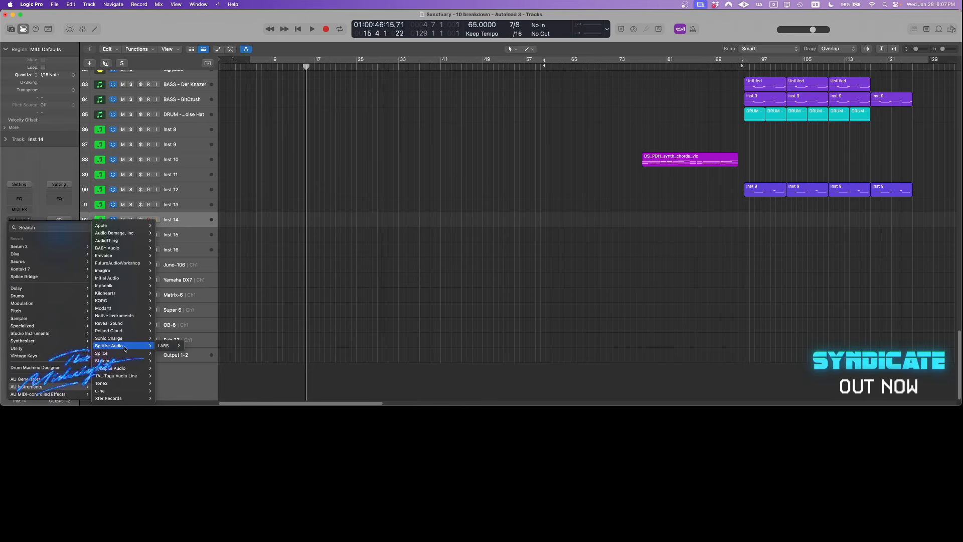
pyautogui.moveTo(124, 338)
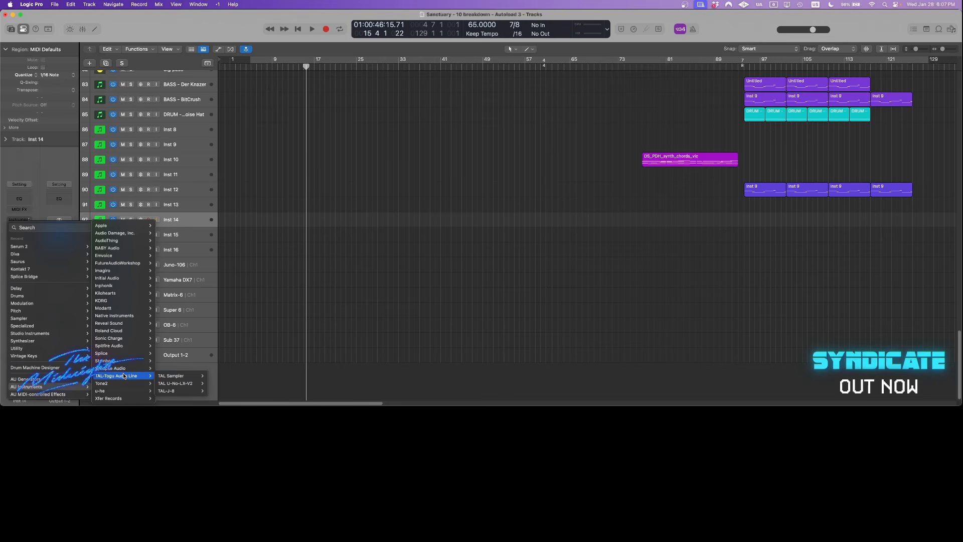
pyautogui.click(53, 228)
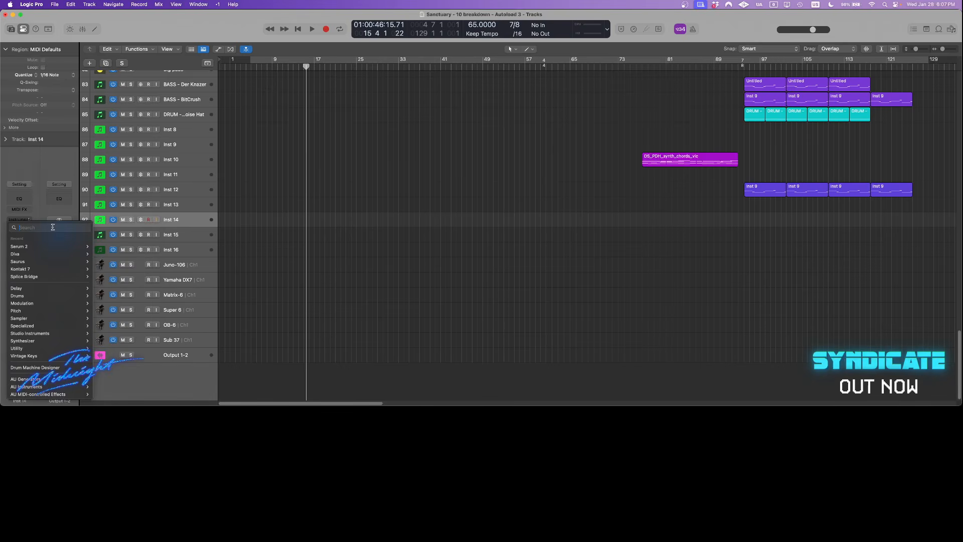
pyautogui.write('piano')
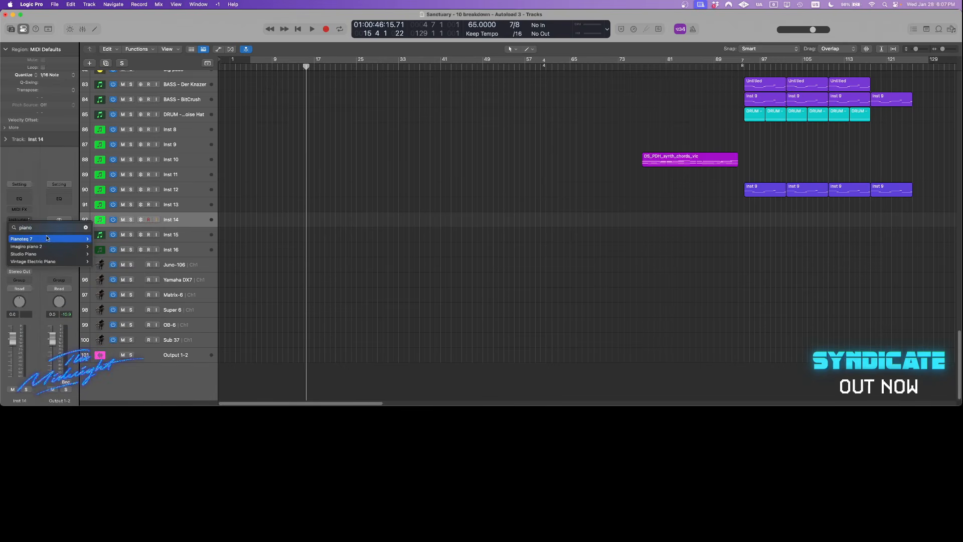
pyautogui.moveTo(46, 239)
pyautogui.click(137, 246)
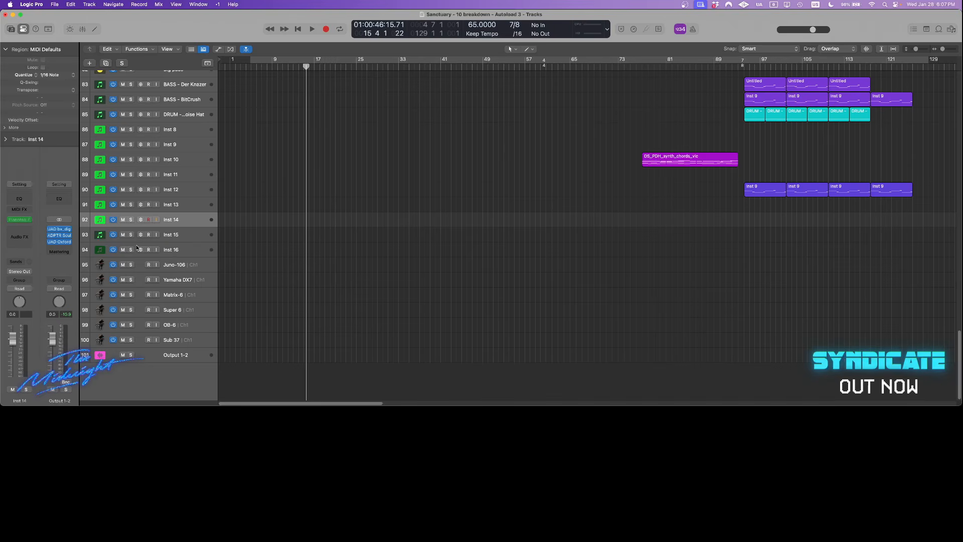
# Show the Pianoteq 7 editor with its NY Steinway D Classical preset and dismiss the welcome screen.
pyautogui.click(19, 223)
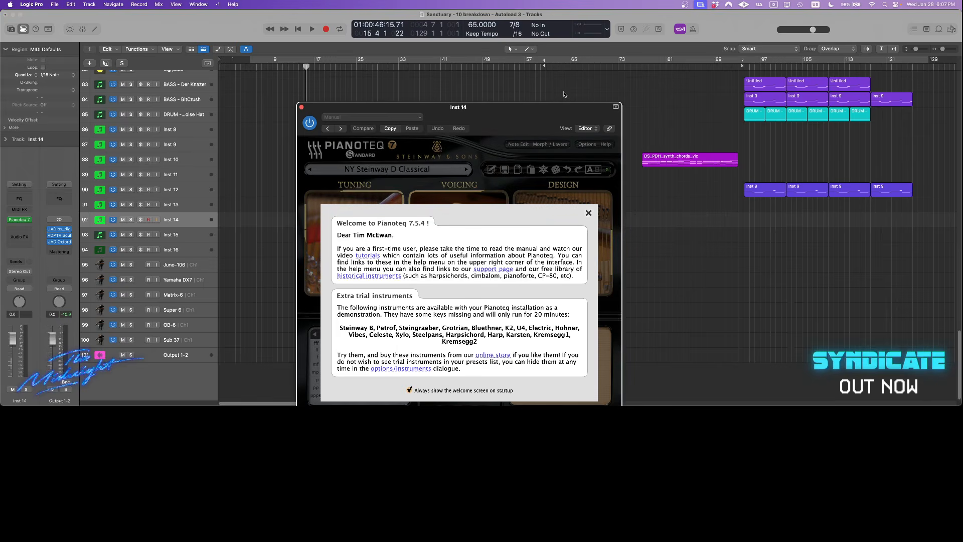
pyautogui.moveTo(536, 125); pyautogui.dragTo(553, 22)
pyautogui.click(613, 153)
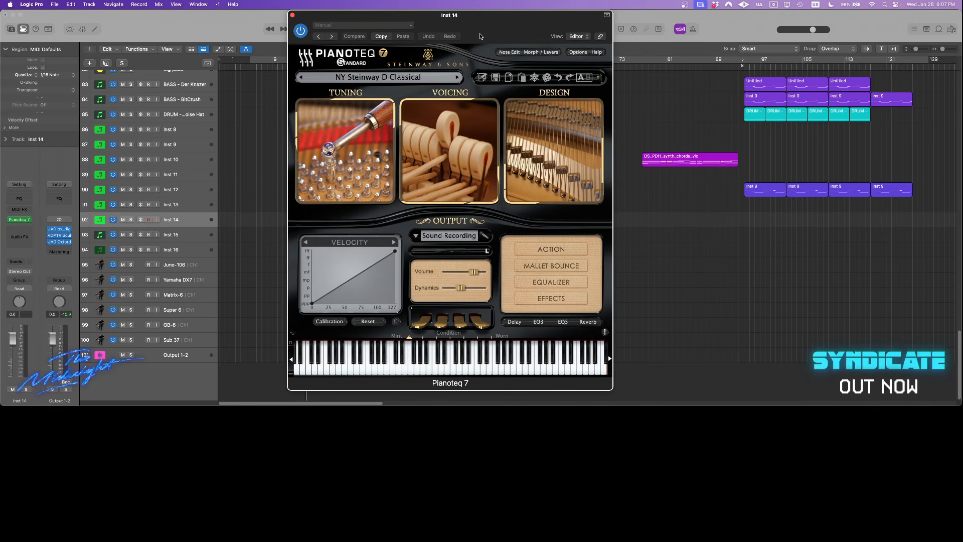
# Close the Pianoteq 7 editor and remove the instrument from the Inst 14 track.
pyautogui.click(292, 15)
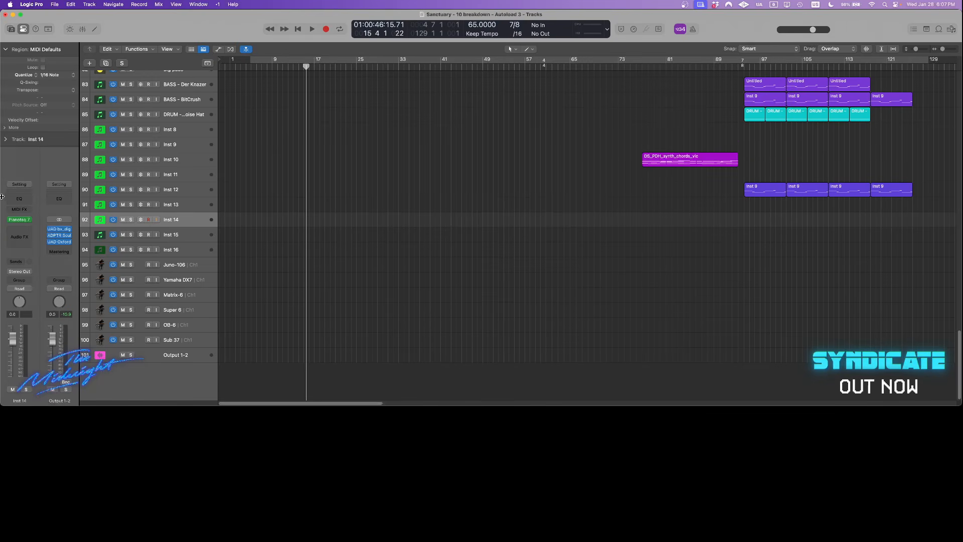
pyautogui.click(17, 184)
pyautogui.click(17, 183)
# Play the NY Steinway D Classical chords.4 region on track 30 in solo from just before bar 13.
pyautogui.scroll(5, 481, 233)
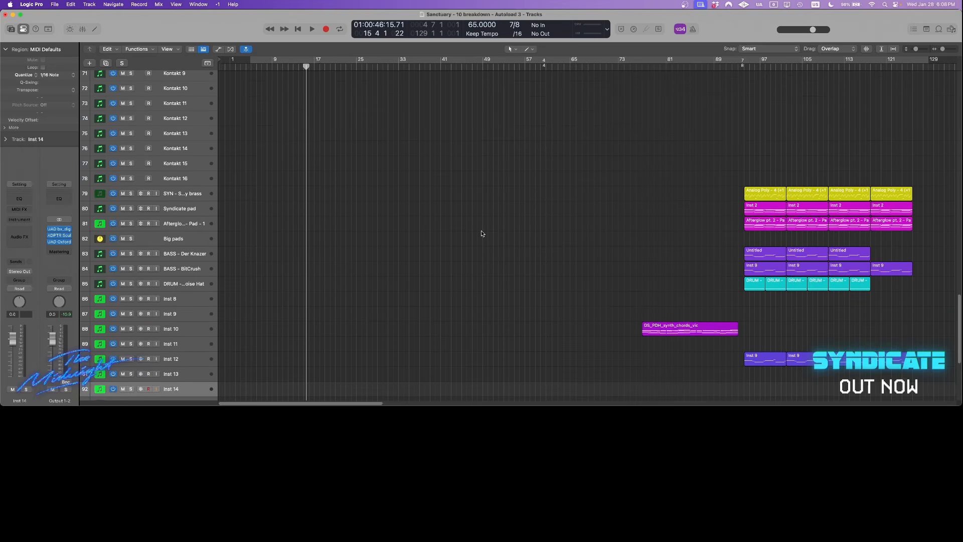
pyautogui.scroll(10, 481, 233)
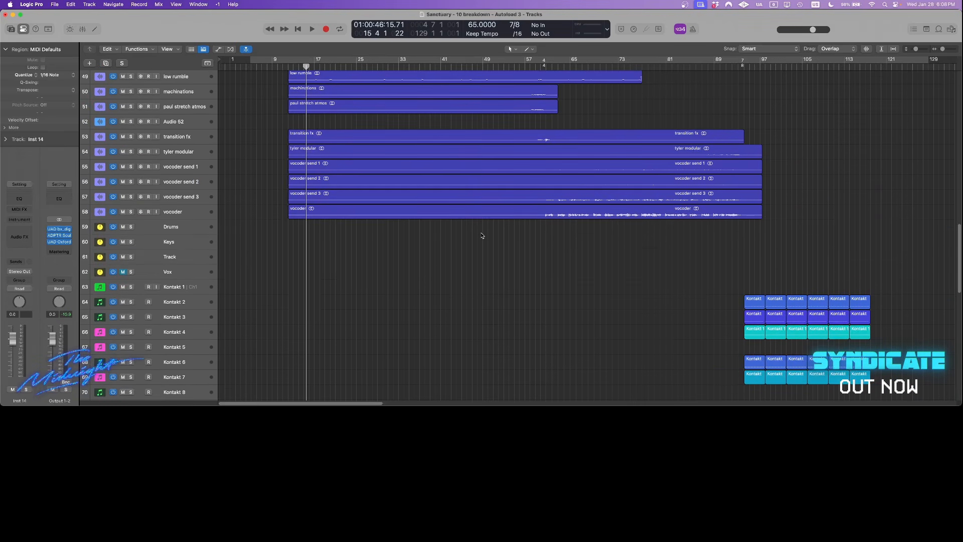
pyautogui.scroll(1, 482, 236)
pyautogui.press('t')
pyautogui.press('t')
pyautogui.scroll(1, 716, 114)
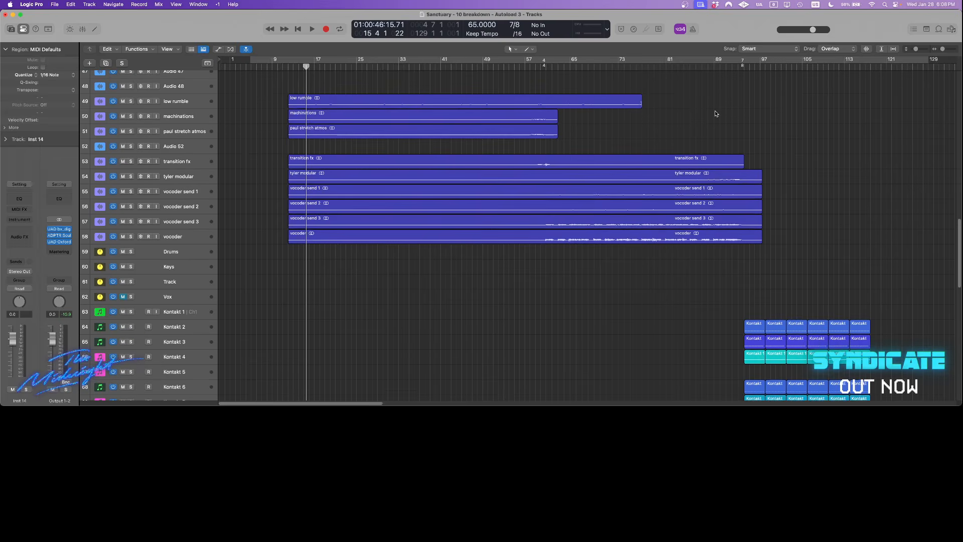
pyautogui.scroll(10, 393, 154)
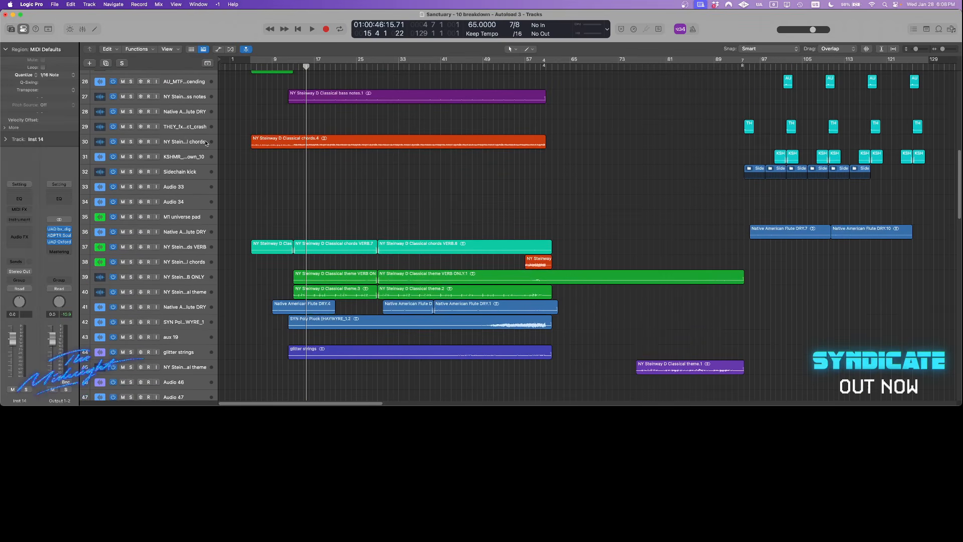
pyautogui.click(206, 144)
pyautogui.hotkey('ctrl', 's')
pyautogui.moveTo(289, 66)
pyautogui.mouseDown()
pyautogui.moveTo(301, 66)
pyautogui.moveTo(293, 66)
pyautogui.mouseUp()
pyautogui.press('space')
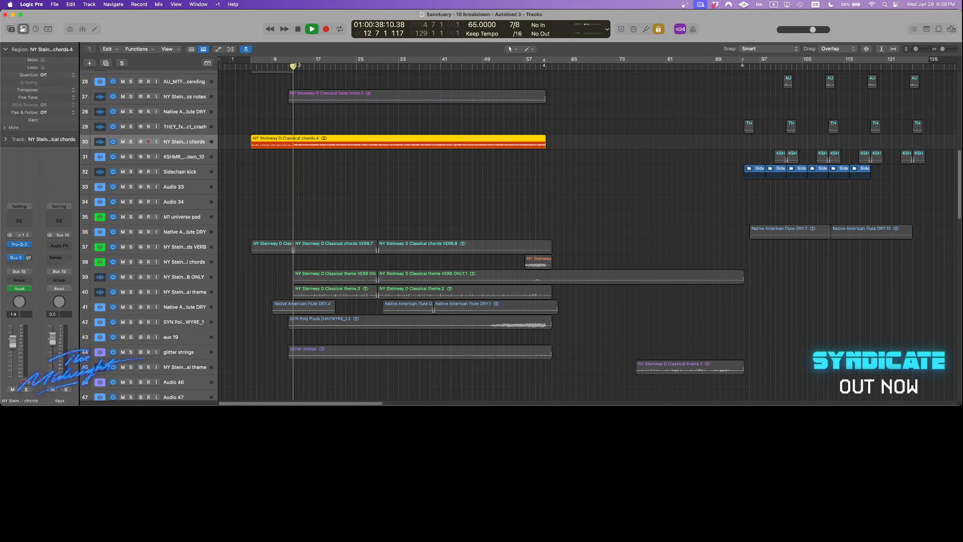
# Stop playback and examine the Pro-Q 3 EQ curve on the piano chords track in an enlarged plug-in window.
pyautogui.click(16, 245)
pyautogui.press('space')
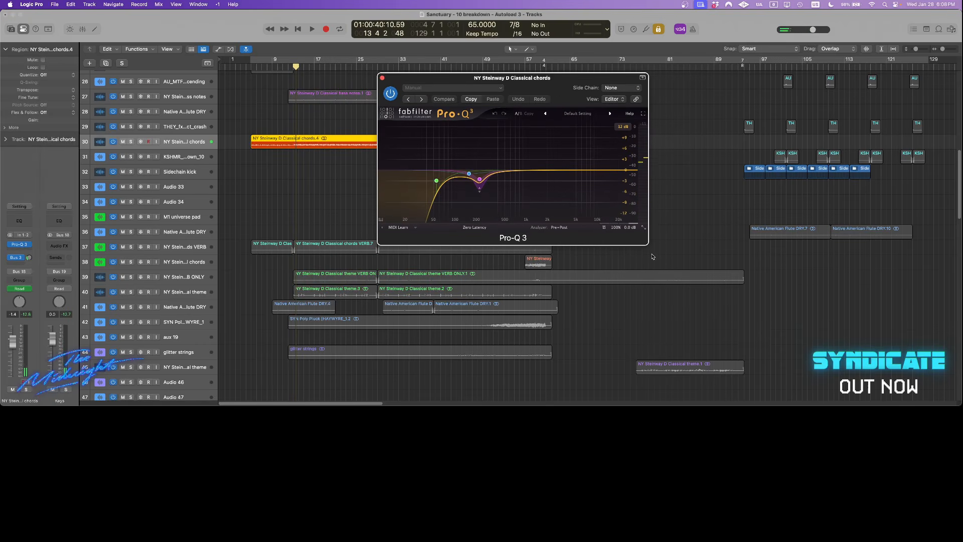
pyautogui.click(643, 227)
pyautogui.click(659, 276)
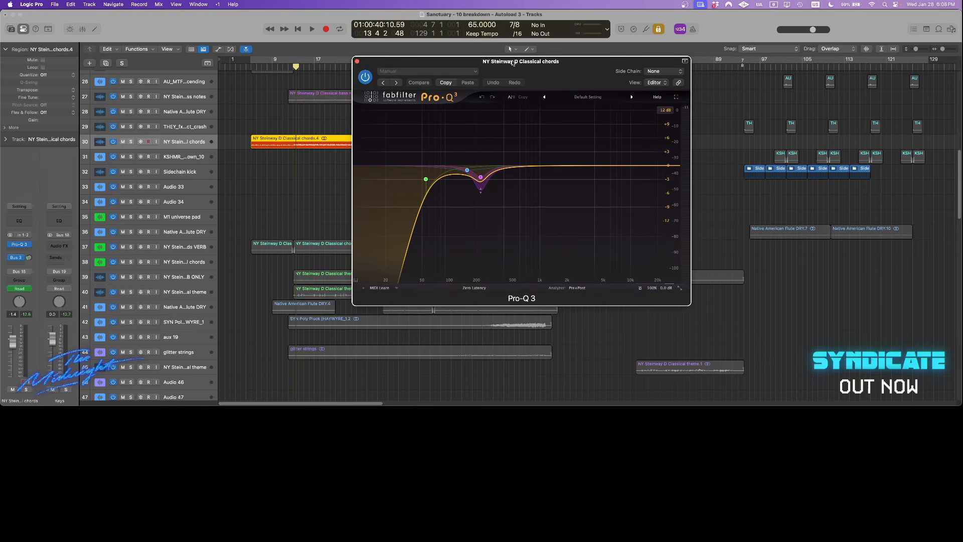
pyautogui.click(358, 60)
# Follow the chords track's Bus 3 send to Aux 18 and open its ValhallaUberMod plug-in.
pyautogui.click(16, 257)
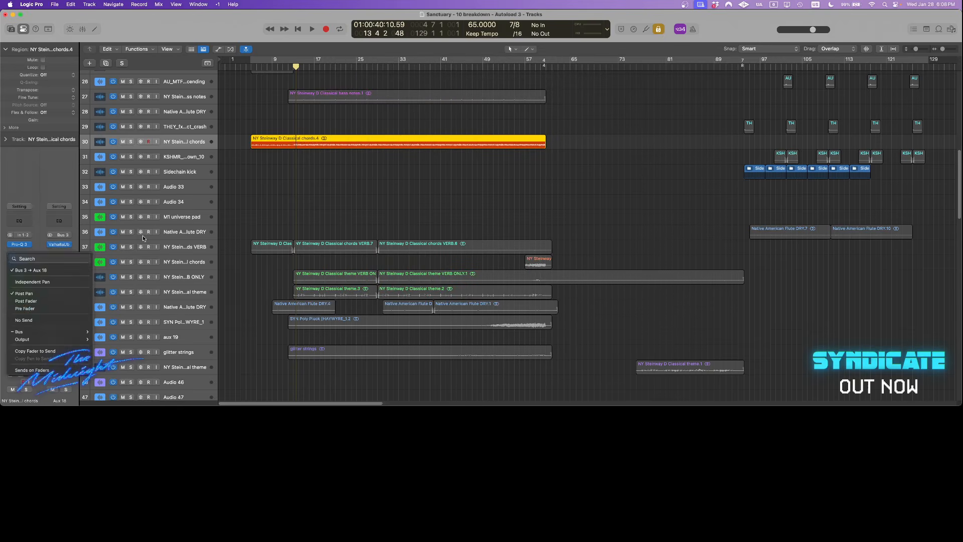
pyautogui.click(59, 244)
pyautogui.click(58, 244)
pyautogui.moveTo(509, 113); pyautogui.dragTo(715, 77)
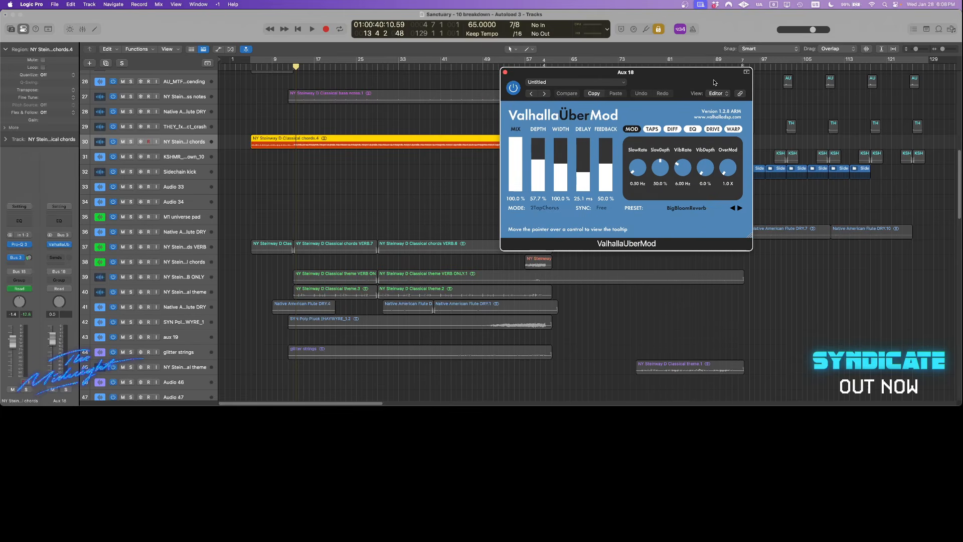
pyautogui.moveTo(714, 83); pyautogui.dragTo(686, 86)
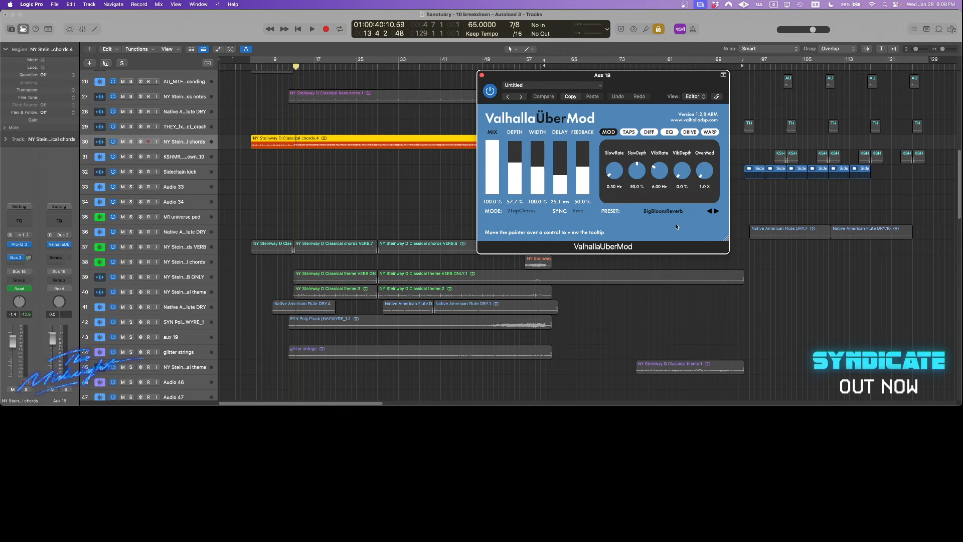
# Look through ValhallaUberMod's Reverbs presets without changing the loaded BigBloomReverb.
pyautogui.click(661, 210)
pyautogui.moveTo(661, 360)
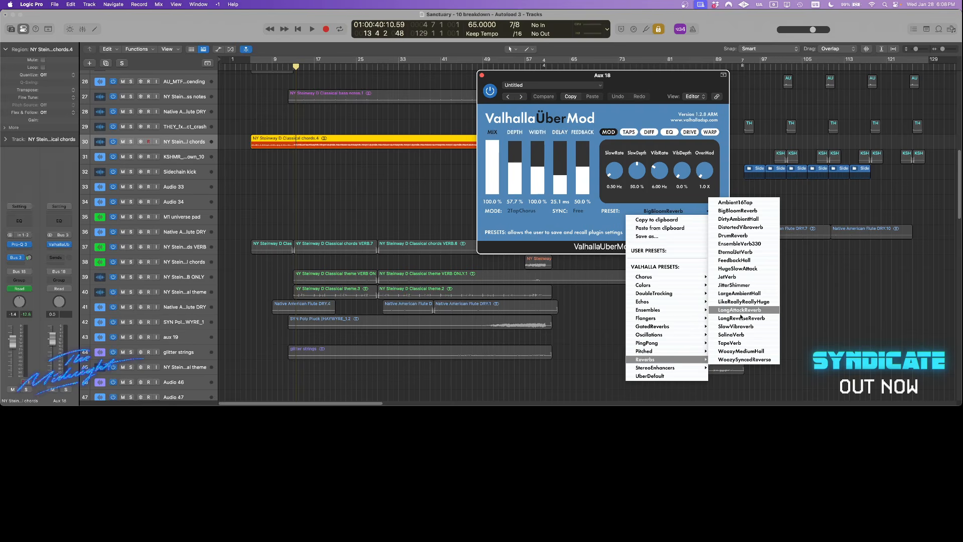
pyautogui.click(854, 304)
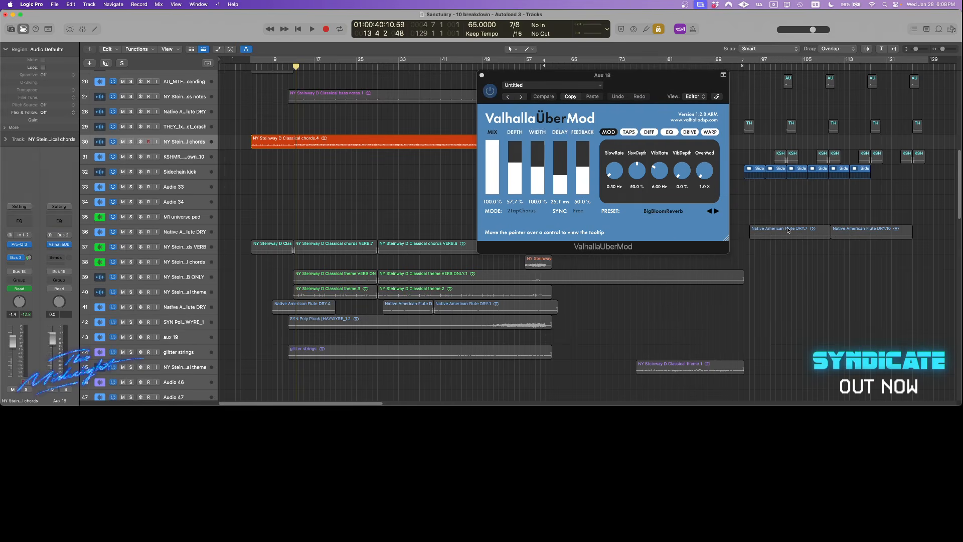
# Play the soloed piano theme VERB ONLY track briefly from bar 13, and switch the solo to the theme on track 40.
pyautogui.click(185, 247)
pyautogui.click(186, 277)
pyautogui.click(192, 292)
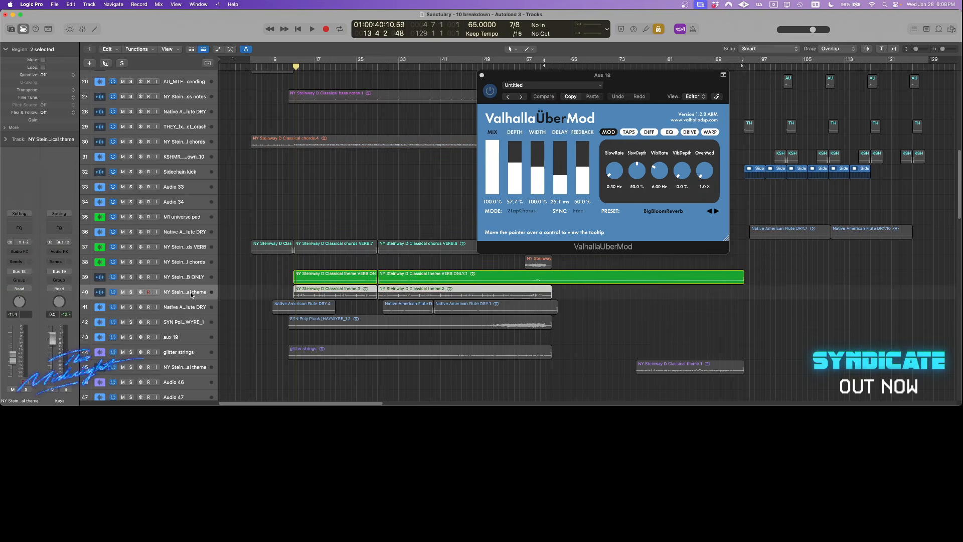
pyautogui.click(195, 280)
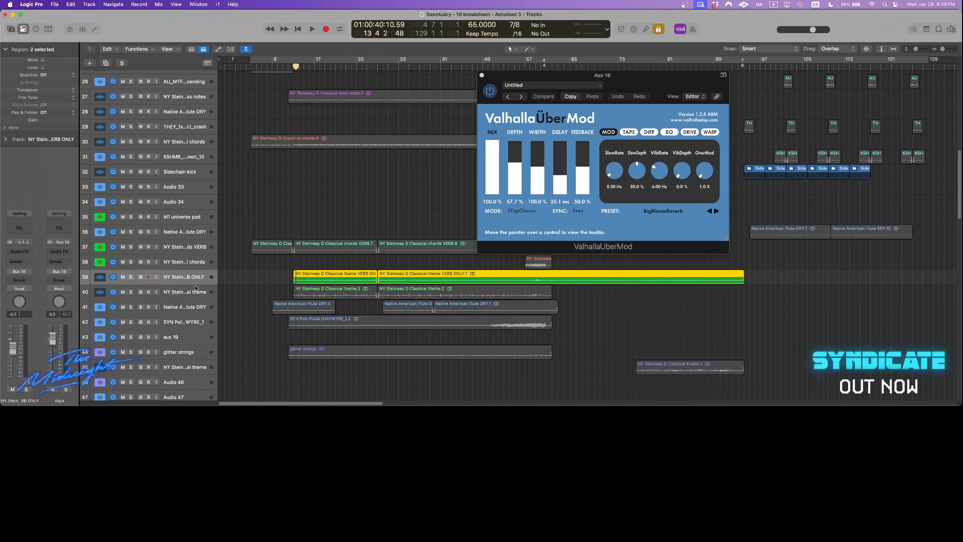
pyautogui.click(293, 67)
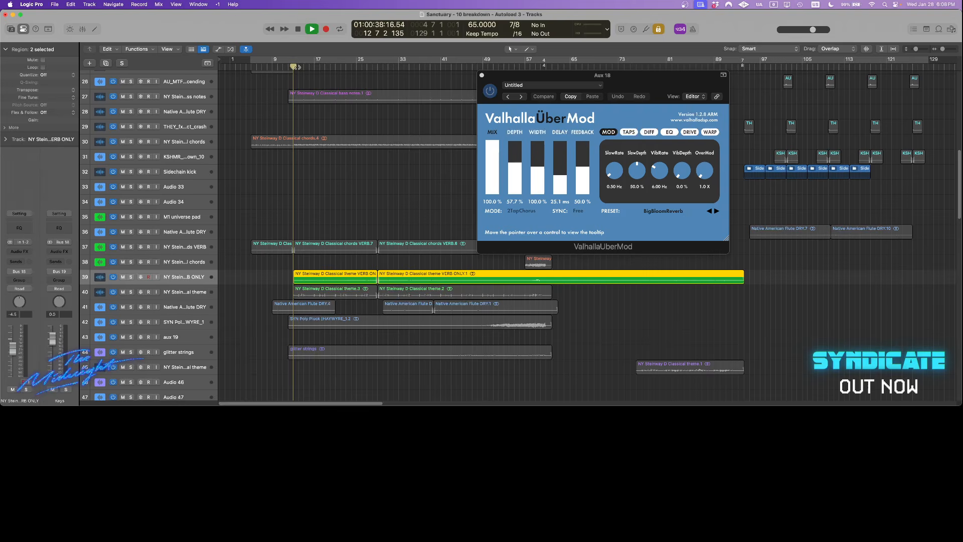
pyautogui.press('space')
pyautogui.click(196, 295)
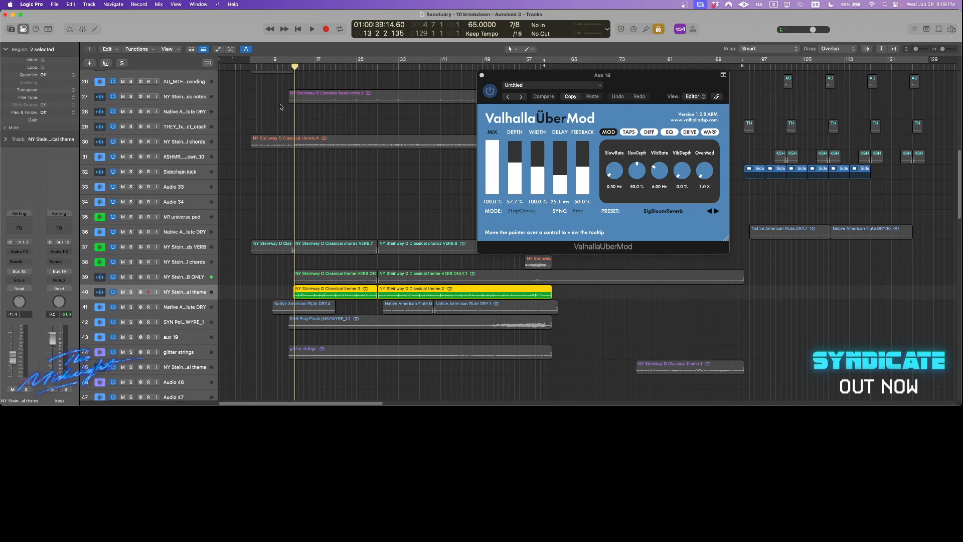
# Close the ValhallaUberMod window and play the soloed piano theme from bar 13, switching the solo to its VERB ONLY track during playback.
pyautogui.press('space')
pyautogui.click(483, 74)
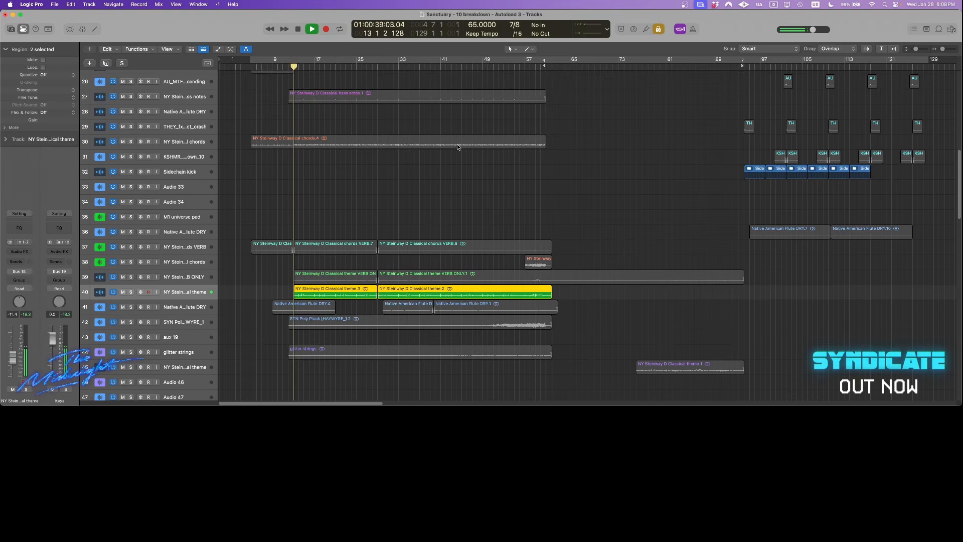
pyautogui.click(359, 215)
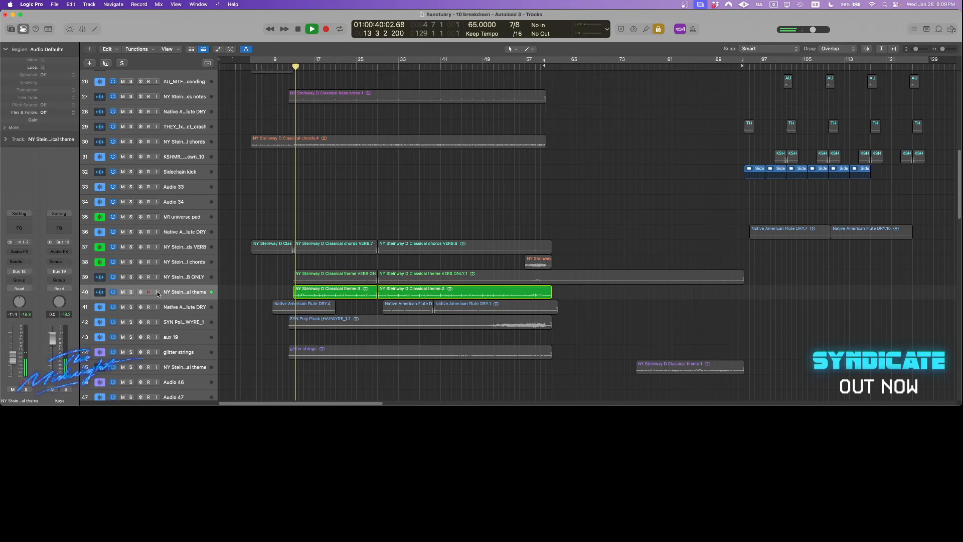
pyautogui.click(191, 276)
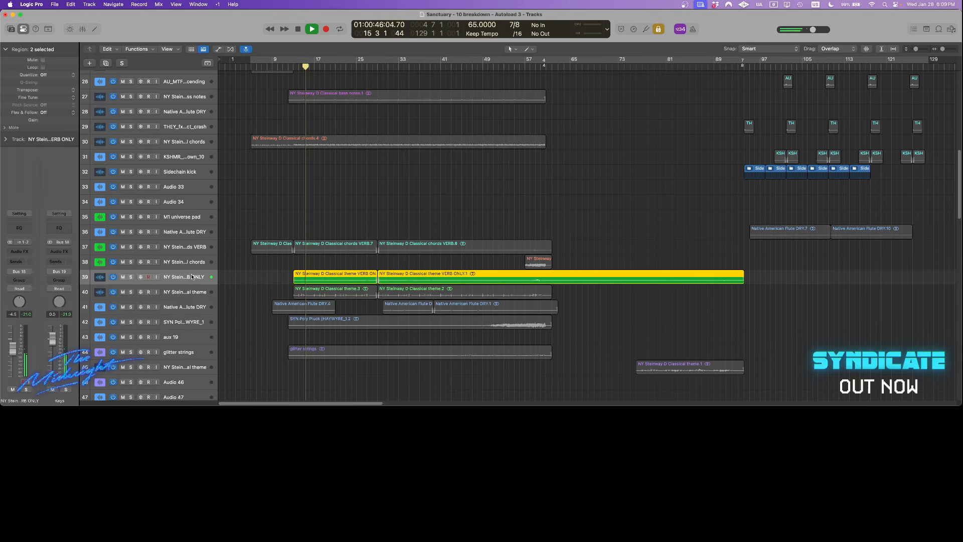
# Solo the piano theme and theme VERB ONLY regions together and play them from a few bars further on.
pyautogui.press('space')
pyautogui.hotkey('ctrl', 's')
pyautogui.moveTo(261, 274); pyautogui.dragTo(432, 290)
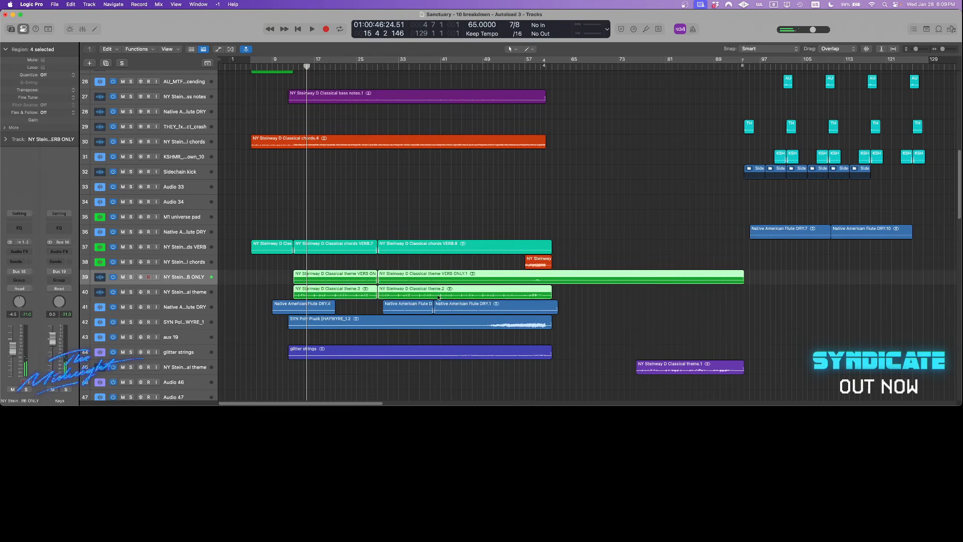
pyautogui.hotkey('ctrl', 's')
pyautogui.press('.')
pyautogui.press('.')
pyautogui.press('.')
pyautogui.press('.')
pyautogui.press(',')
pyautogui.press('space')
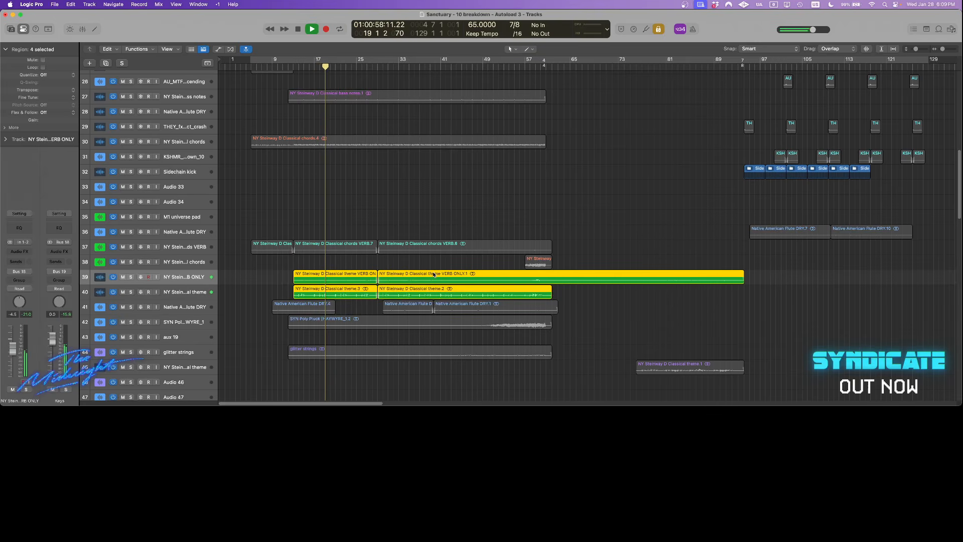
# Turn solo off and play the full arrangement from bar 13 with the timeline enlarged around the piano regions.
pyautogui.press('space')
pyautogui.hotkey('ctrl', 's')
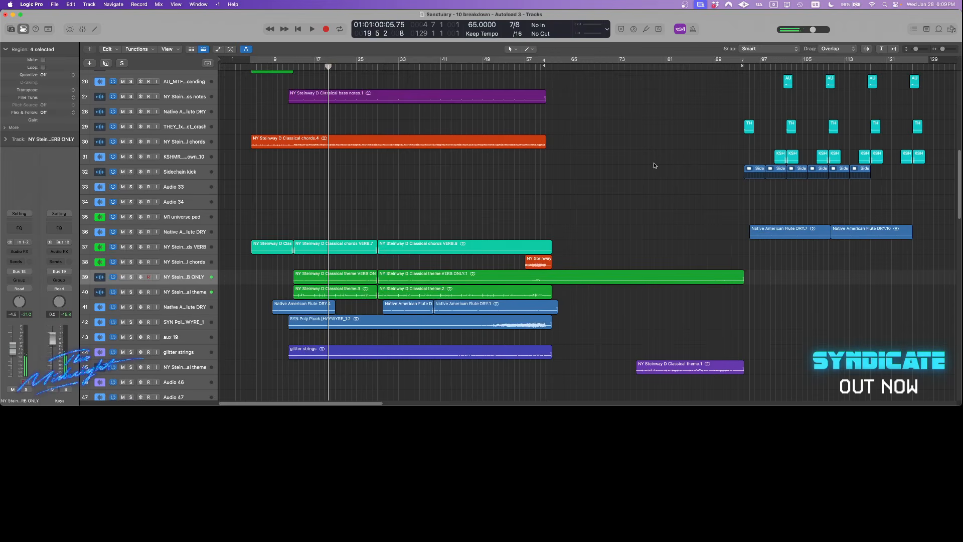
pyautogui.click(654, 169)
pyautogui.click(287, 65)
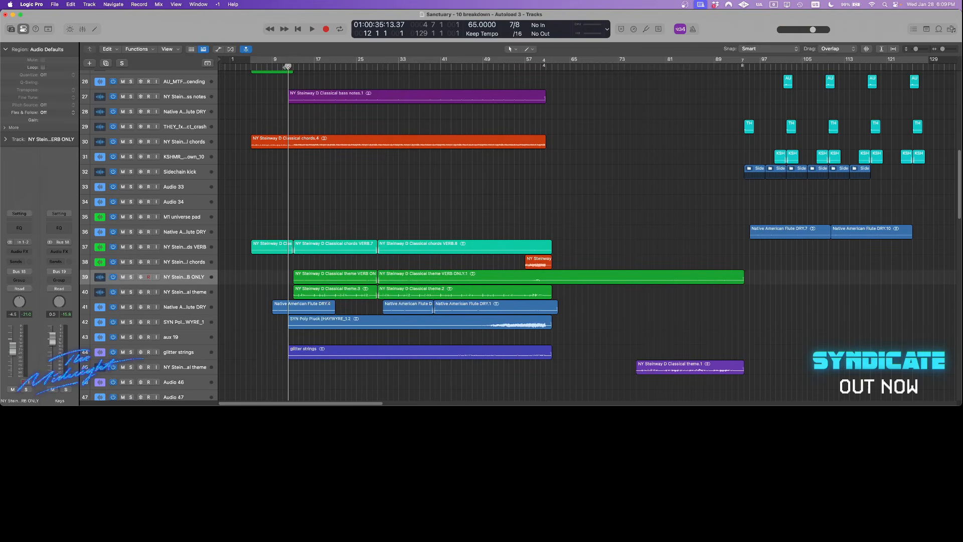
pyautogui.press('super+Right')
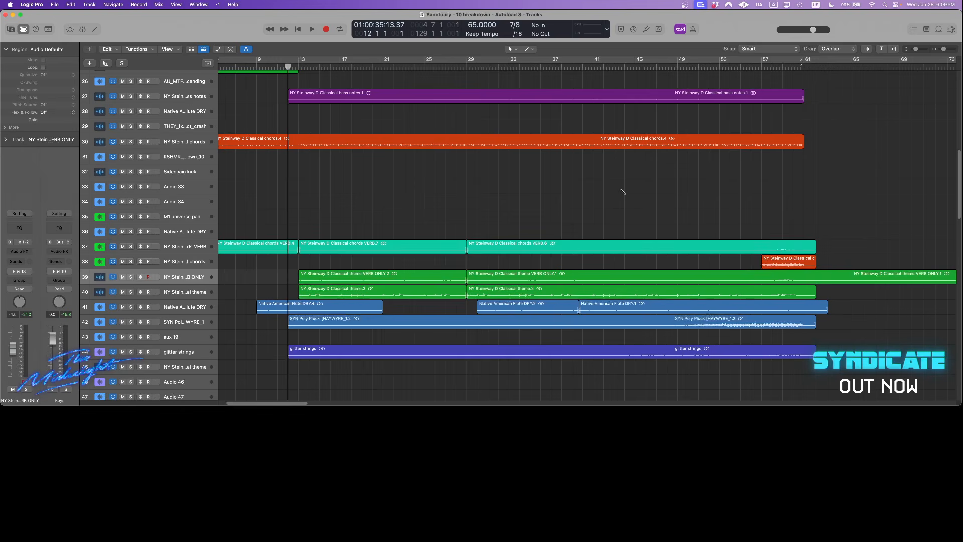
pyautogui.press('super+Right')
pyautogui.press('super+Right')
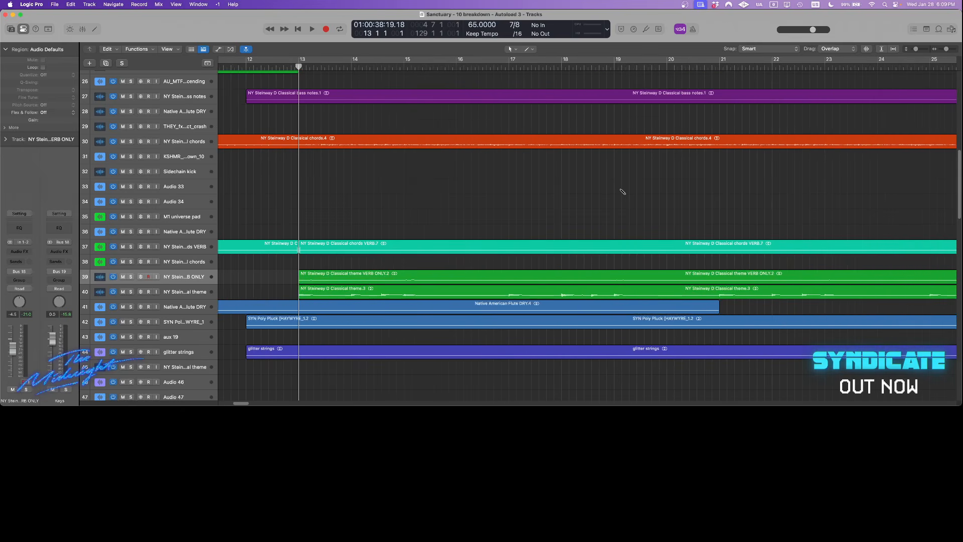
pyautogui.press('space')
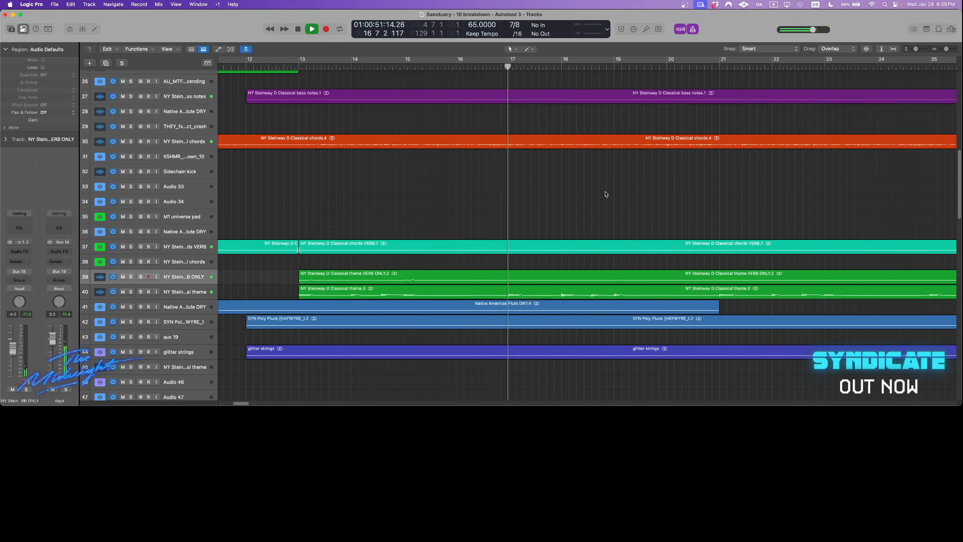
# Stop playback, fit the whole arrangement in view and move the playhead through bar 97 to bar 114.
pyautogui.press('space')
pyautogui.press('t')
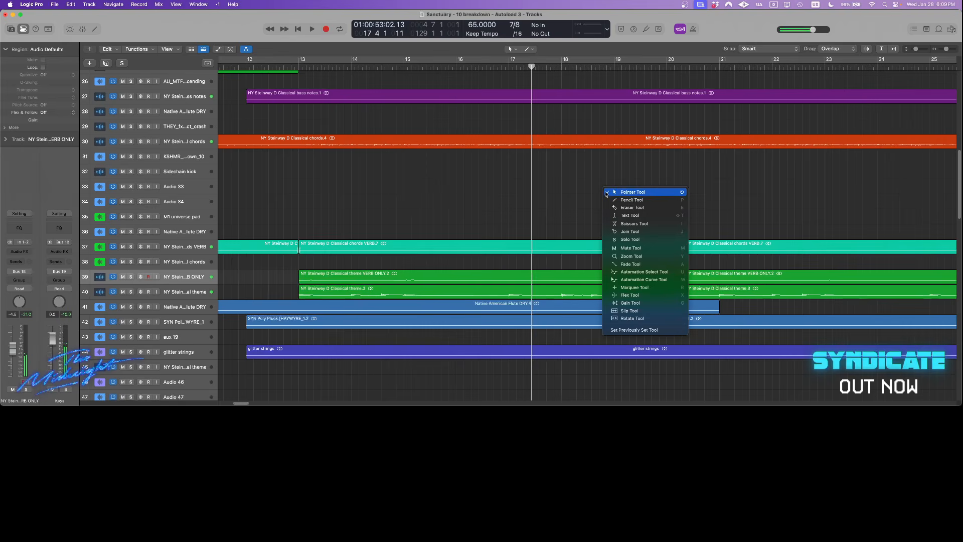
pyautogui.press('t')
pyautogui.press('z')
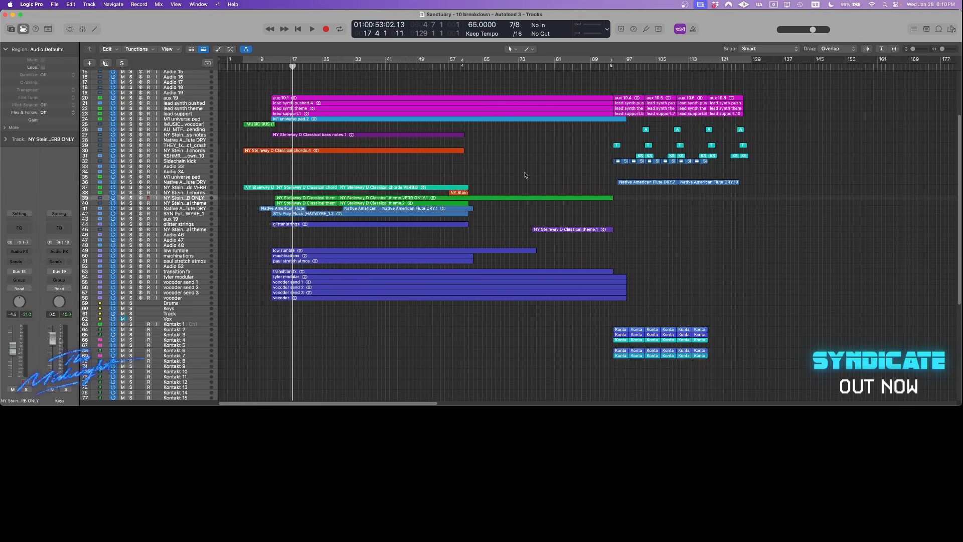
pyautogui.press('t')
pyautogui.press('t')
pyautogui.click(625, 66)
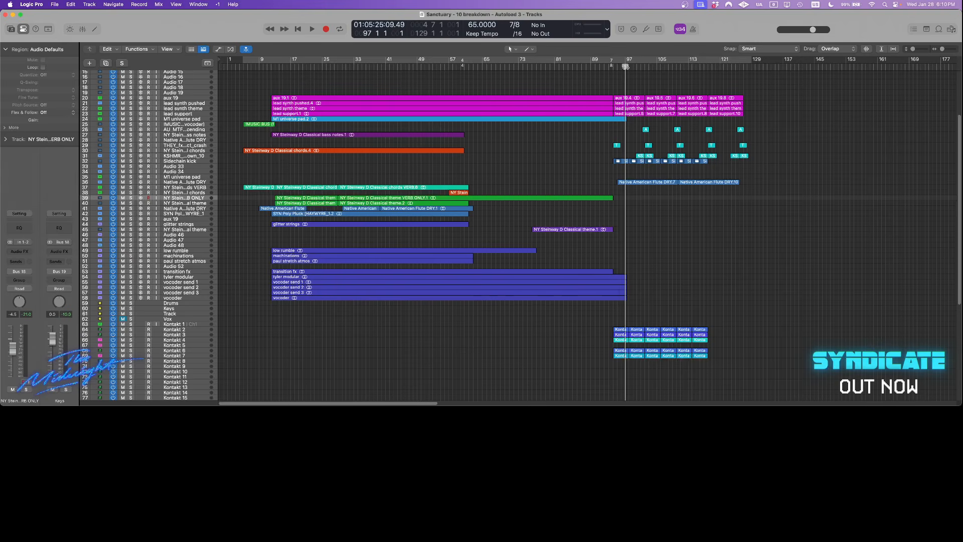
pyautogui.moveTo(625, 66); pyautogui.dragTo(691, 81)
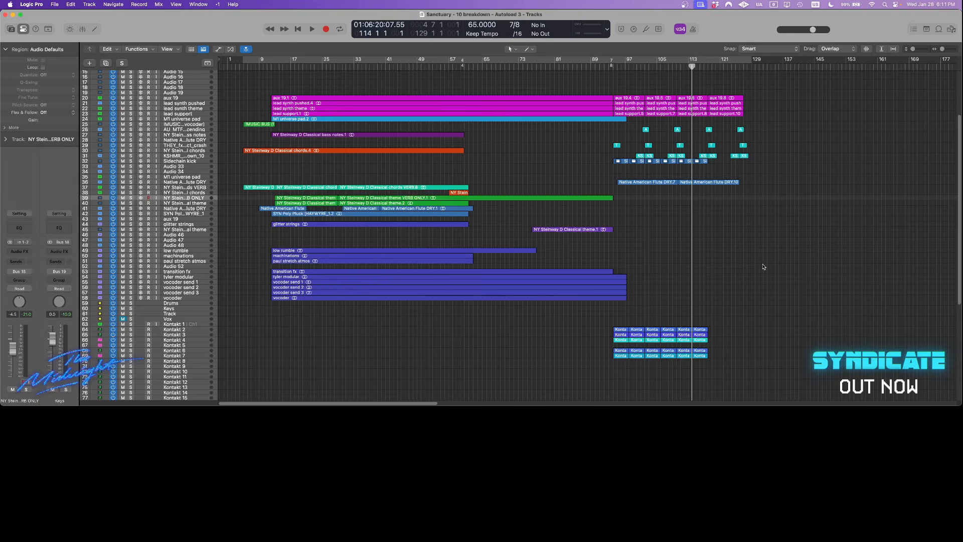
# Play the project briefly from its beginning and stop.
pyautogui.press('Return')
pyautogui.press('space')
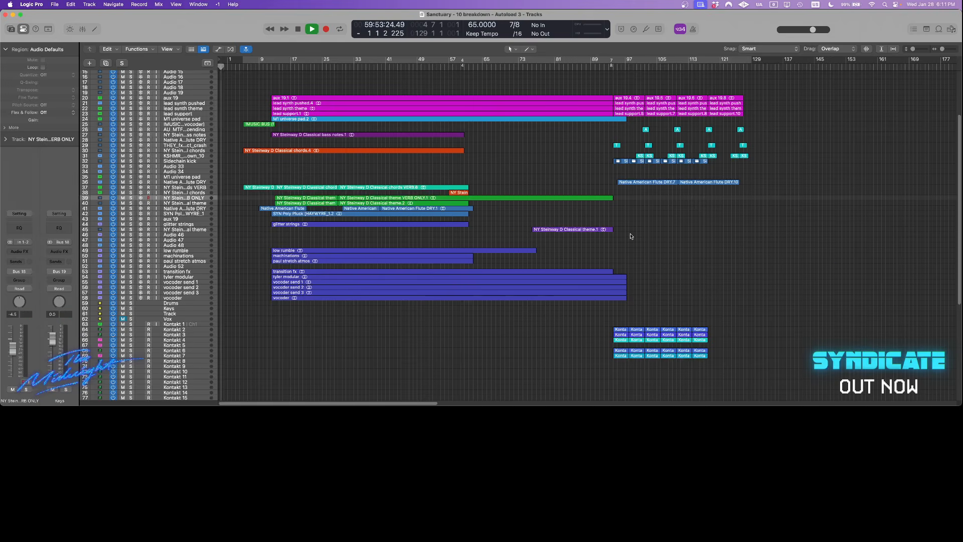
pyautogui.moveTo(552, 132); pyautogui.dragTo(232, 328)
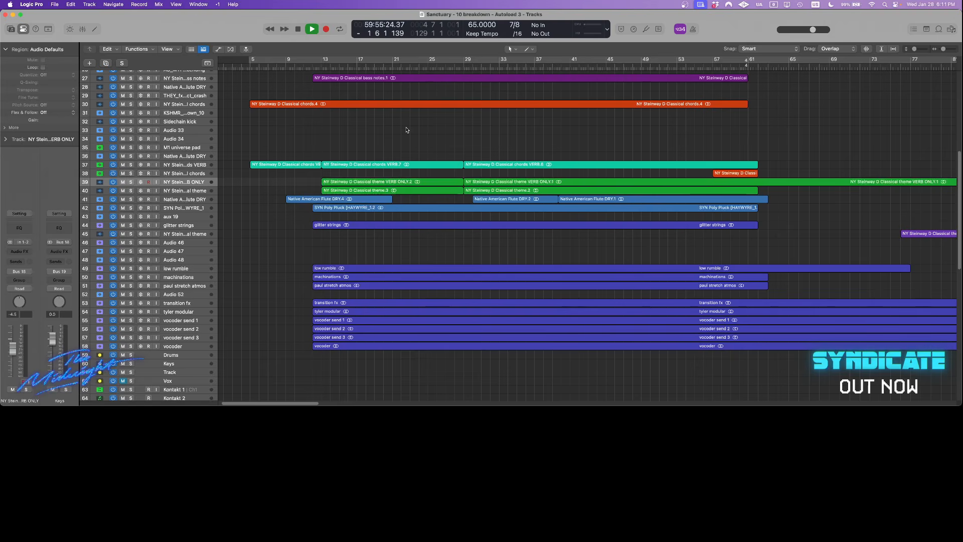
pyautogui.press('space')
# Set a cycle range from bar 13 to bar 42 and play the piano chords track on track 30 in solo.
pyautogui.moveTo(651, 163); pyautogui.dragTo(309, 73)
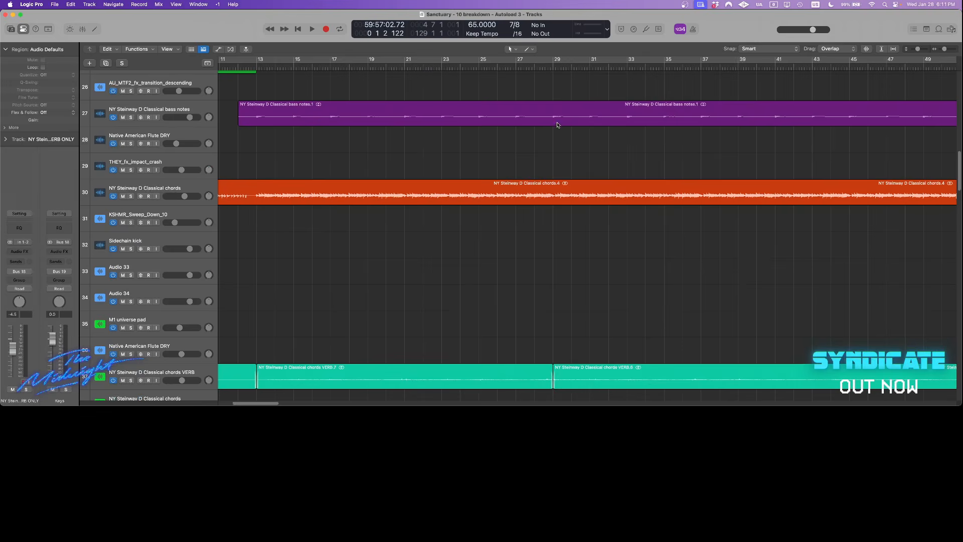
pyautogui.click(466, 183)
pyautogui.hotkey('ctrl', 's')
pyautogui.moveTo(233, 68)
pyautogui.mouseDown()
pyautogui.moveTo(262, 59)
pyautogui.moveTo(794, 60)
pyautogui.mouseUp()
pyautogui.press('space')
pyautogui.click(198, 185)
pyautogui.click(377, 249)
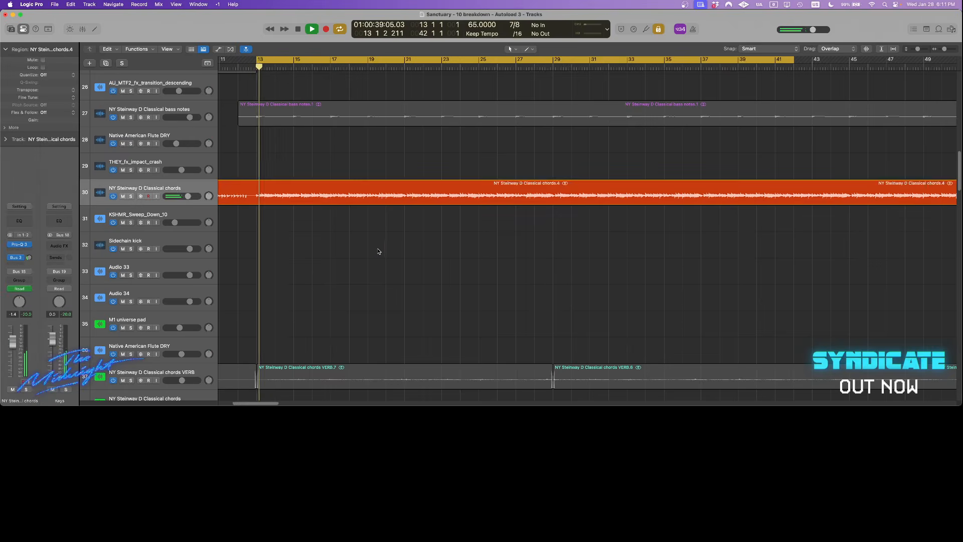
pyautogui.click(340, 190)
pyautogui.press('super+Left')
pyautogui.hscroll(-2, 401, 167)
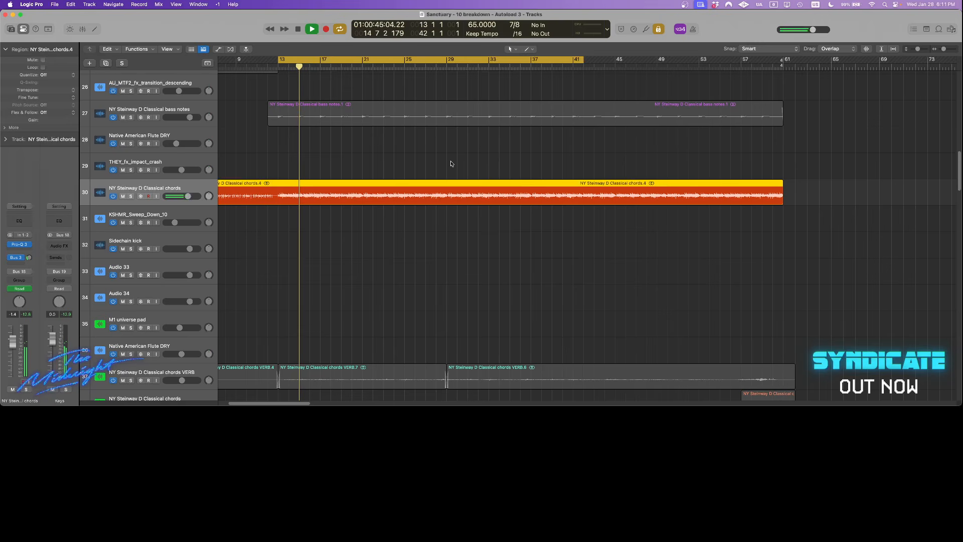
# Switch the solo to the piano bass notes track and play it briefly from bar 13.
pyautogui.press('space')
pyautogui.click(153, 111)
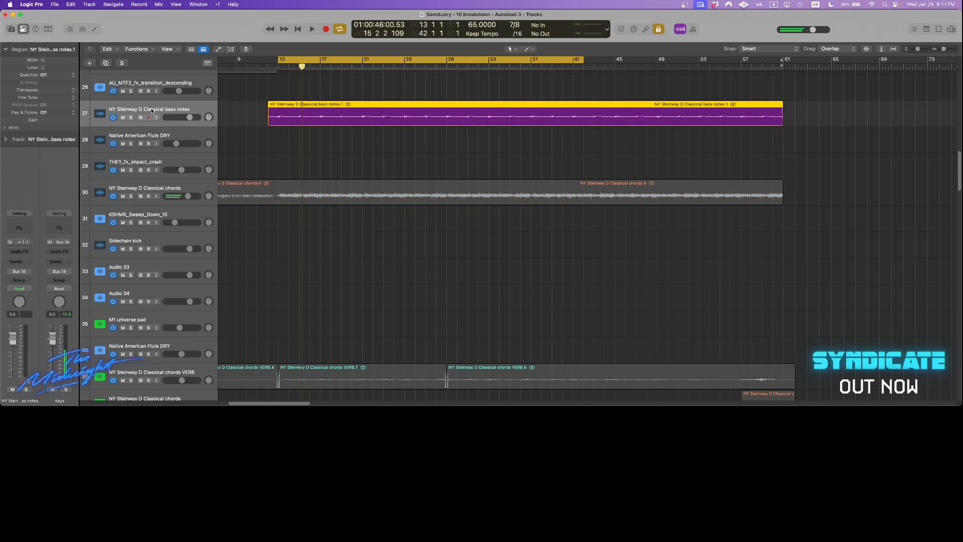
pyautogui.press('space')
pyautogui.press('space')
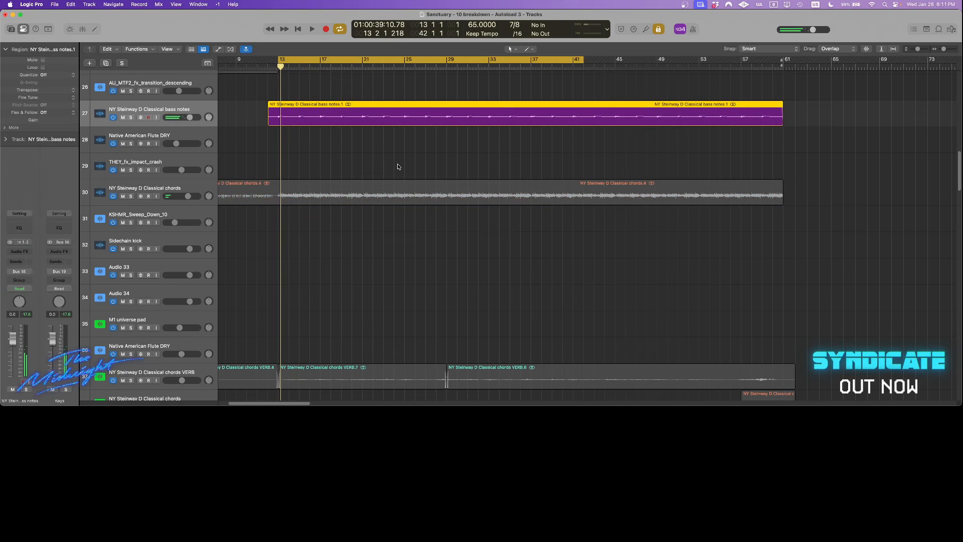
# Add the piano chords region on track 30 to the soloed bass notes and play both from bar 13.
pyautogui.keyDown('shift'); pyautogui.click(390, 193); pyautogui.keyUp('shift')
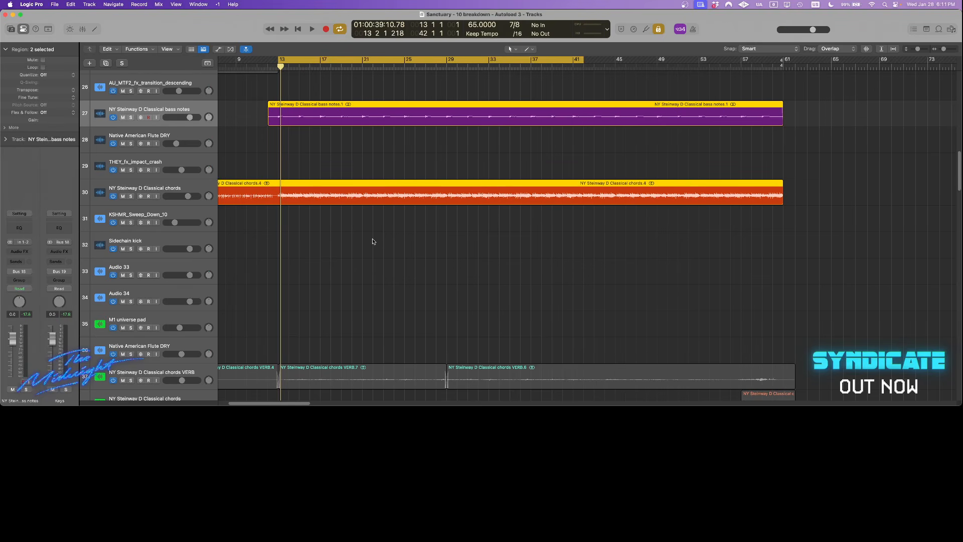
pyautogui.press('space')
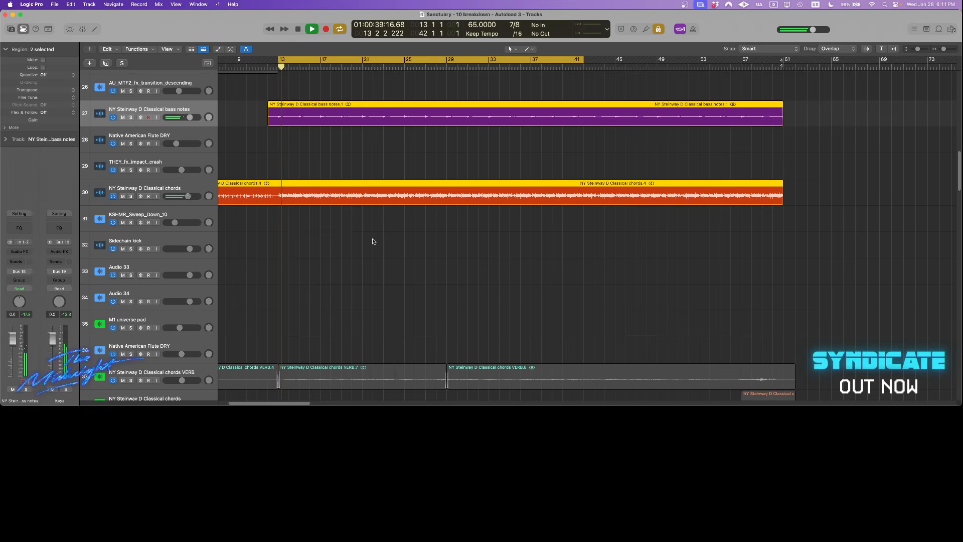
pyautogui.scroll(-2, 370, 233)
pyautogui.scroll(-1, 370, 232)
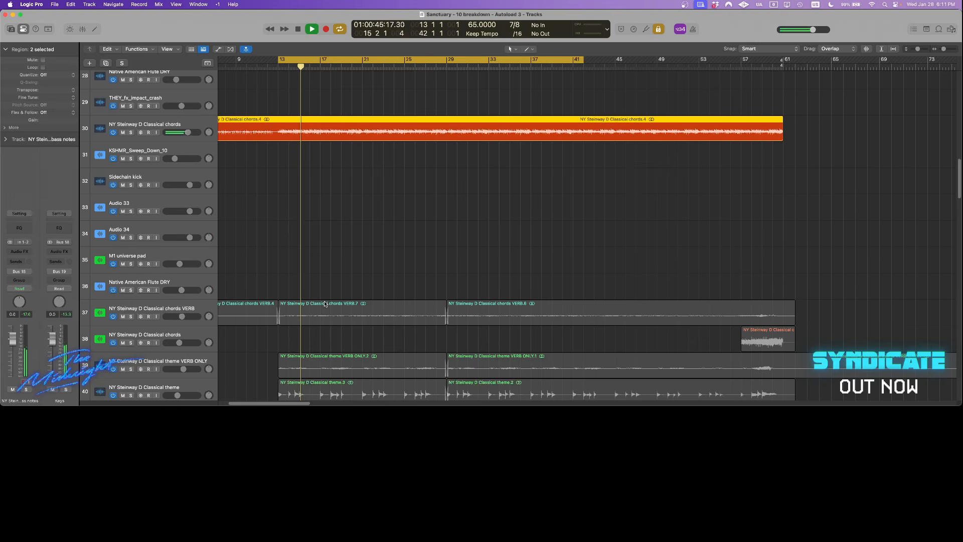
# Solo the two chords VERB regions from bar 13 on track 37 and play them.
pyautogui.press('space')
pyautogui.moveTo(322, 295); pyautogui.dragTo(554, 321)
pyautogui.press('space')
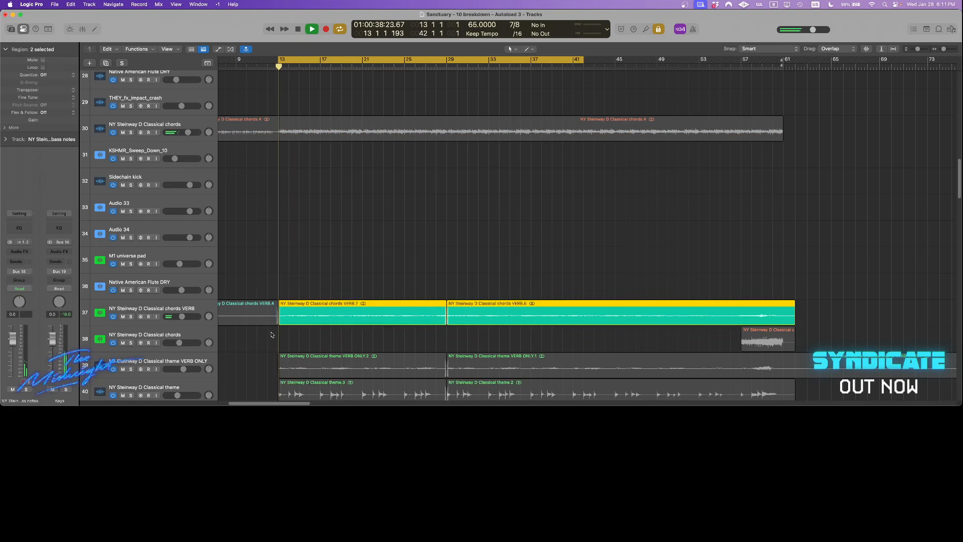
pyautogui.rightClick(183, 314)
pyautogui.click(401, 225)
pyautogui.moveTo(355, 247); pyautogui.dragTo(524, 320)
pyautogui.scroll(-3, 555, 307)
pyautogui.scroll(-3, 555, 308)
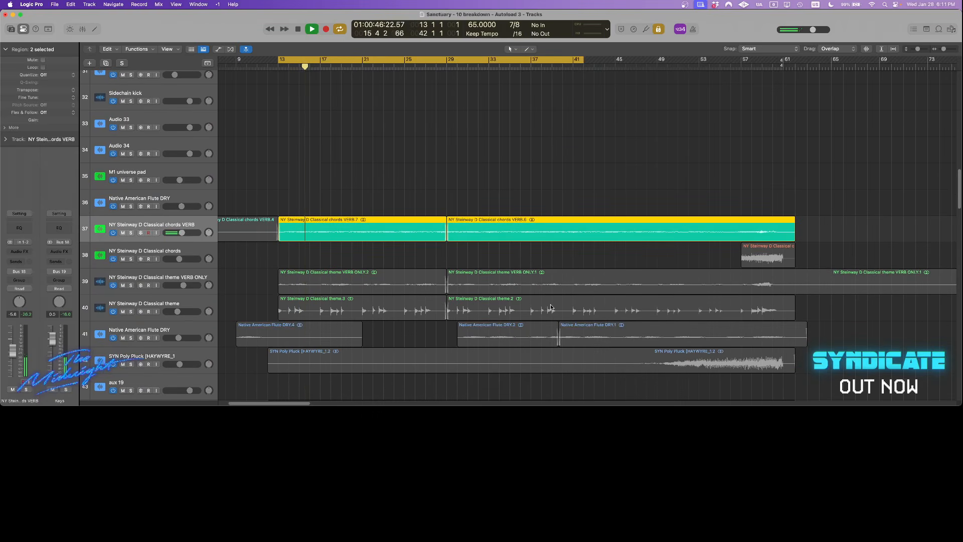
# Switch the solo back to the dry chords region on track 30 and restart playback from bar 13.
pyautogui.scroll(5, 551, 306)
pyautogui.moveTo(501, 254); pyautogui.dragTo(472, 169)
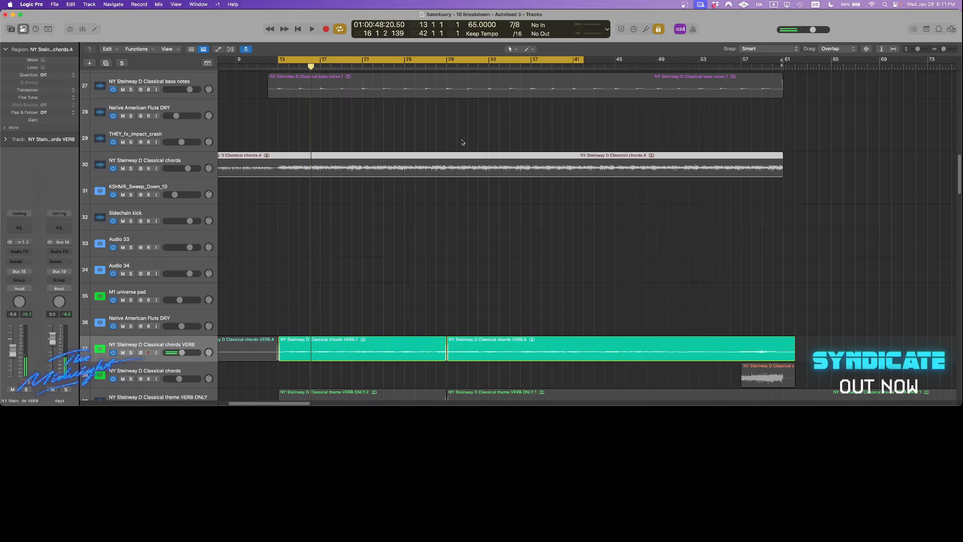
pyautogui.press('space')
pyautogui.press('space')
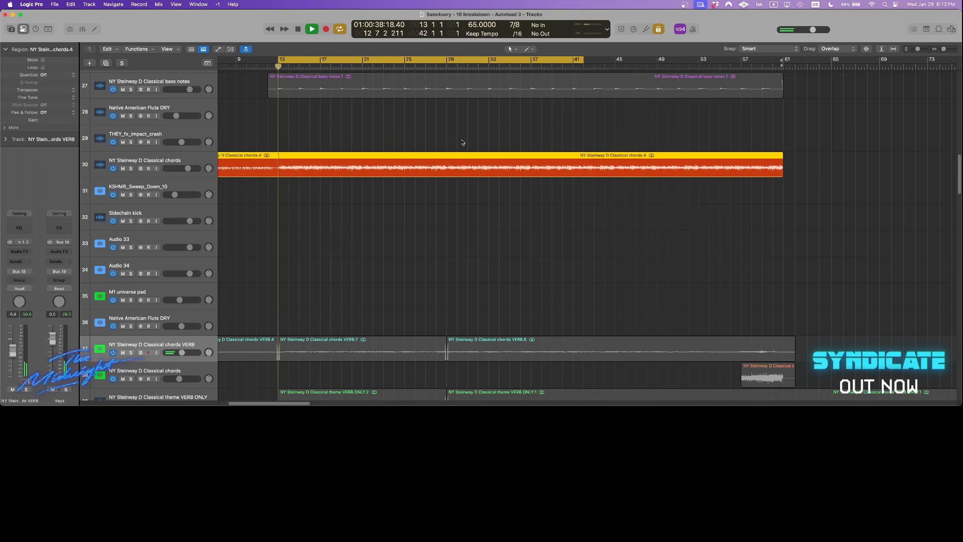
# Stop playback and check the Bus 3 send routing of the chords track on track 30, leaving it unchanged.
pyautogui.press('space')
pyautogui.click(151, 155)
pyautogui.click(19, 257)
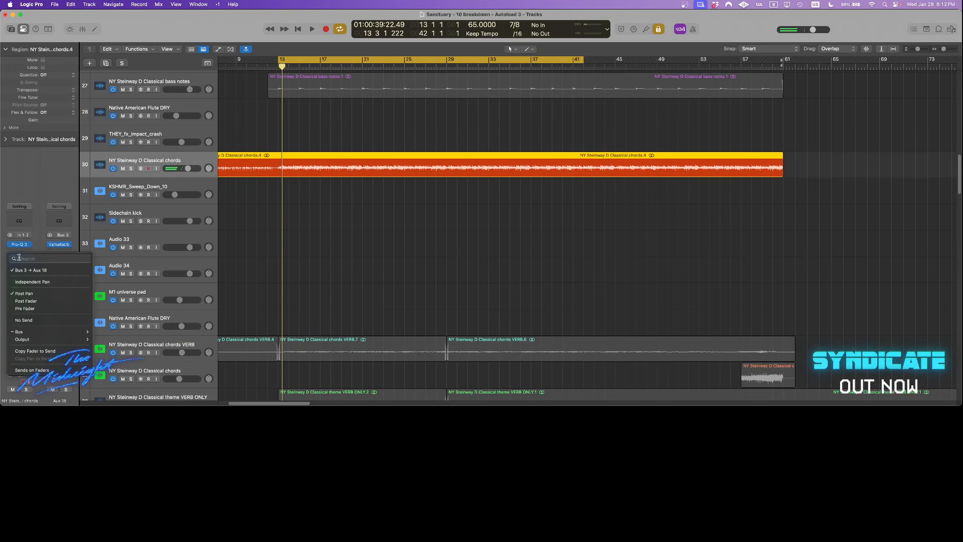
pyautogui.click(457, 209)
pyautogui.click(361, 301)
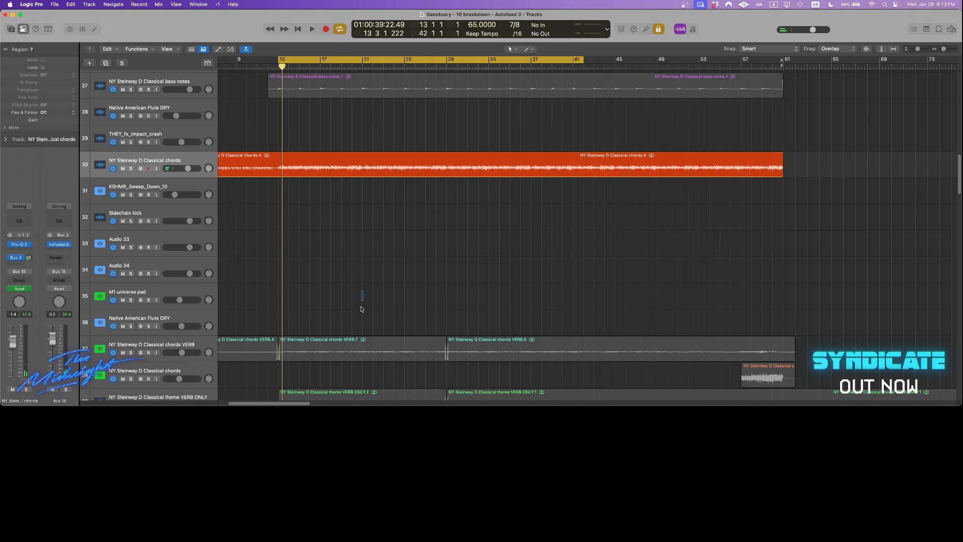
# Select the chords VERB track on track 37 and play its regions in solo again.
pyautogui.click(135, 344)
pyautogui.click(357, 360)
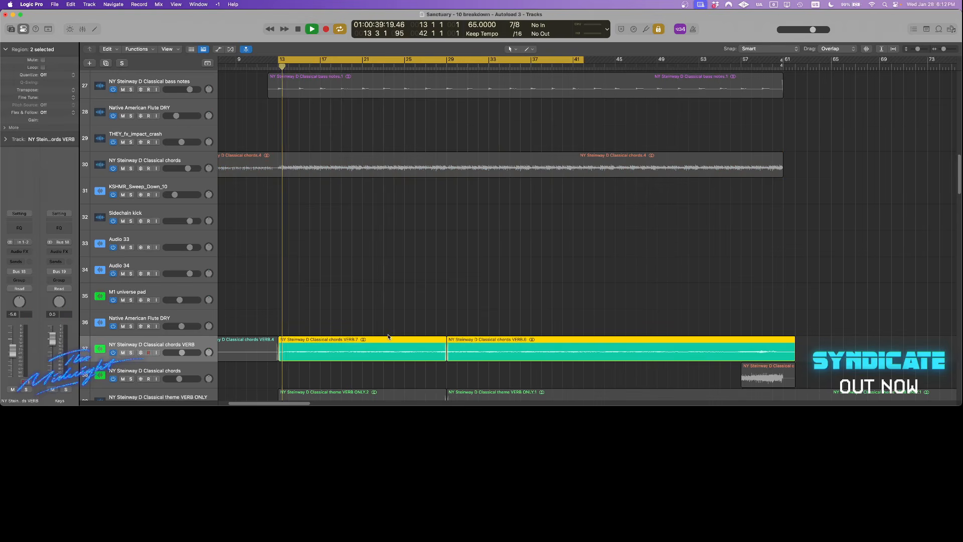
pyautogui.scroll(-4, 389, 336)
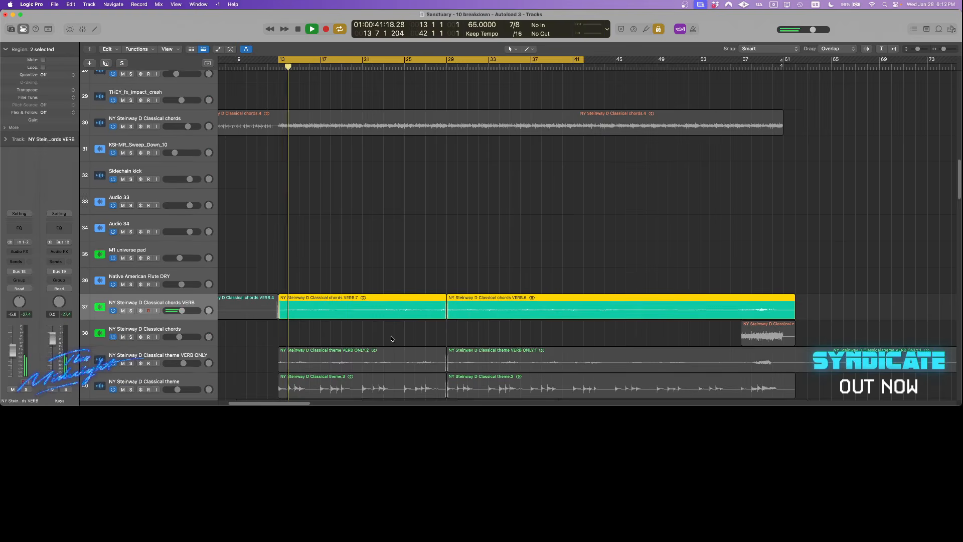
pyautogui.scroll(-2, 392, 336)
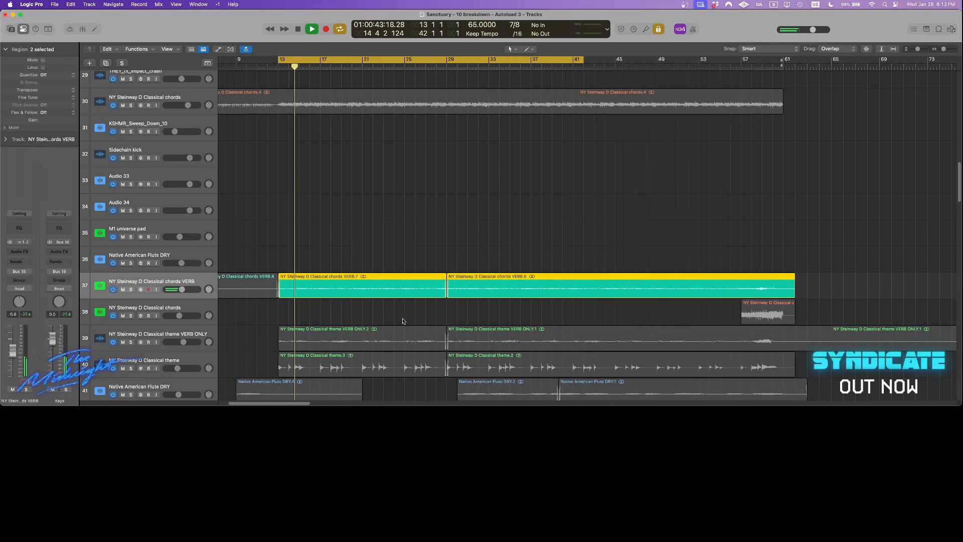
pyautogui.scroll(-5, 402, 321)
# Solo the piano theme and theme VERB ONLY regions on tracks 39 and 40 and play them from bar 13.
pyautogui.click(167, 275)
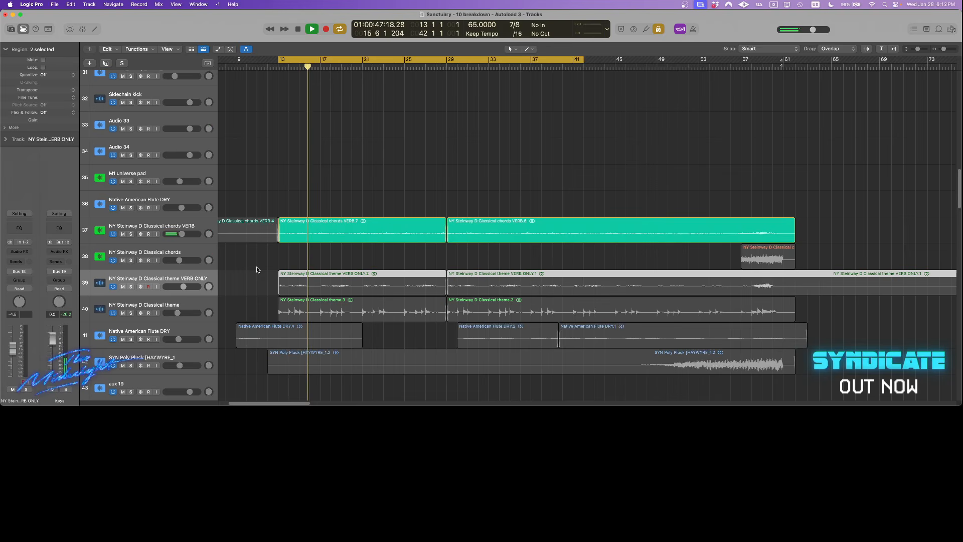
pyautogui.press('space')
pyautogui.moveTo(249, 265); pyautogui.dragTo(381, 295)
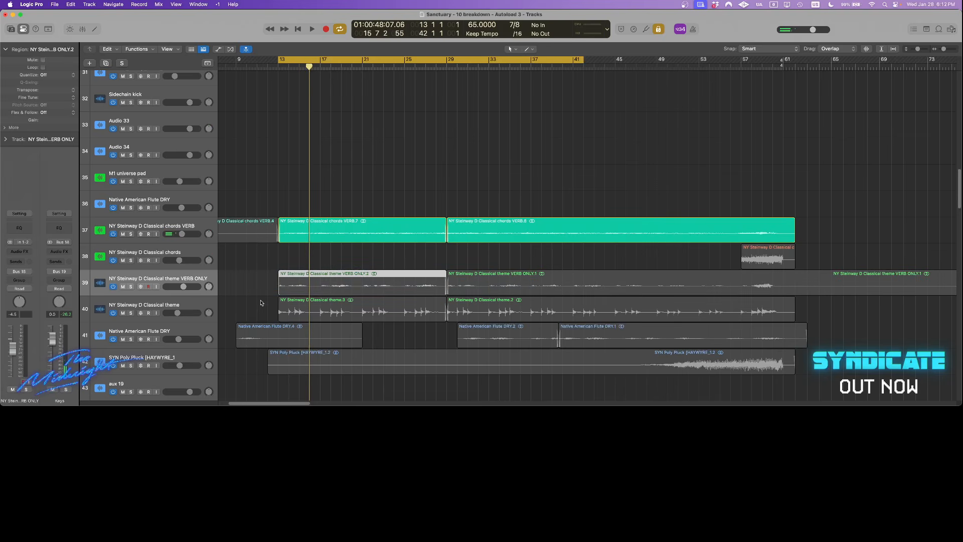
pyautogui.moveTo(261, 303); pyautogui.dragTo(579, 273)
pyautogui.hotkey('shift', 'Return')
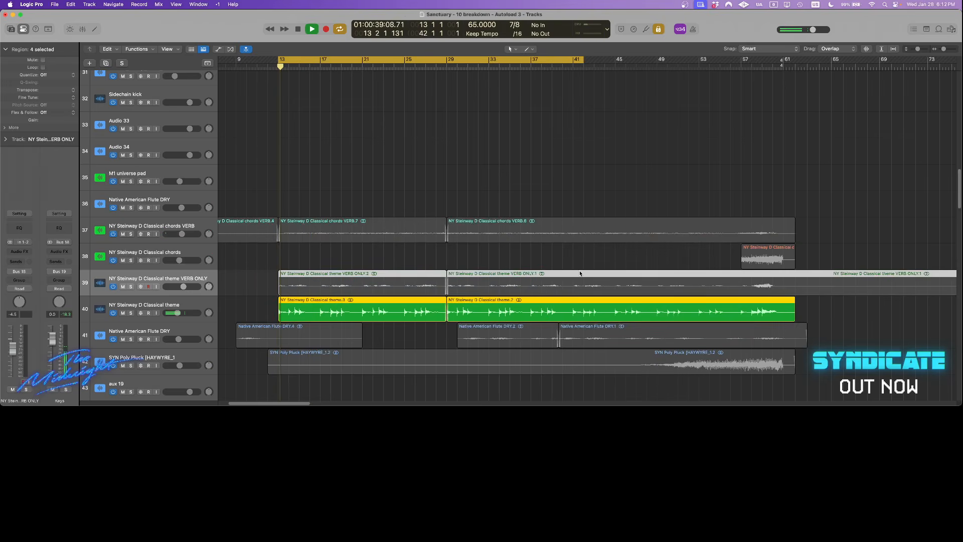
pyautogui.hotkey('ctrl', 'm')
pyautogui.press('Return')
pyautogui.press('space')
# Add the piano bass notes, chords and chords VERB regions to the soloed selection and play everything together from bar 13.
pyautogui.press('super+Left')
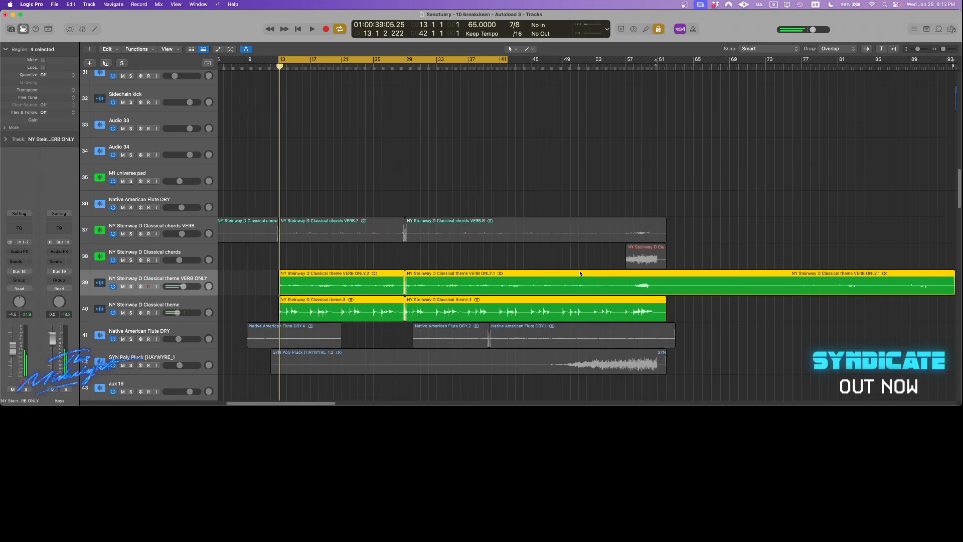
pyautogui.press('super+Up')
pyautogui.hscroll(-1, 513, 190)
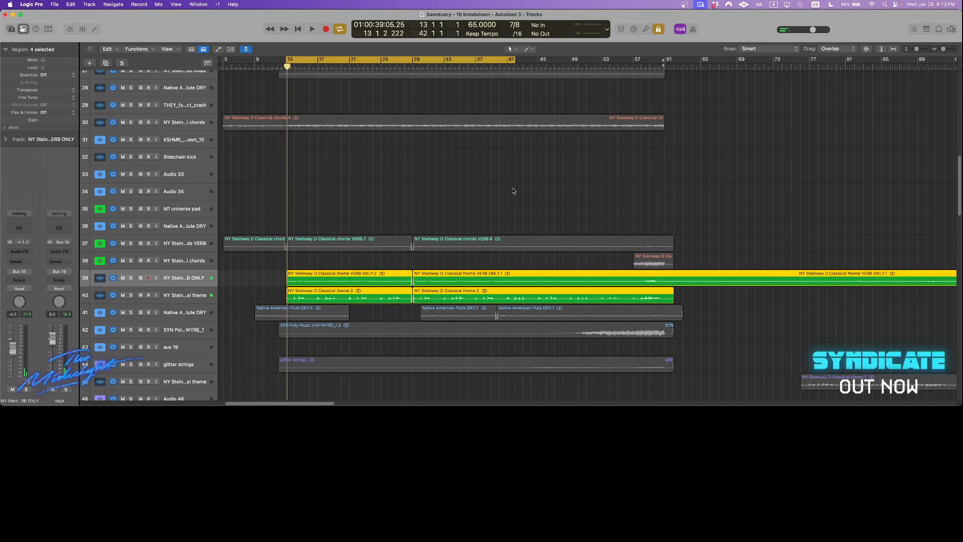
pyautogui.hscroll(-3, 418, 178)
pyautogui.scroll(3, 417, 176)
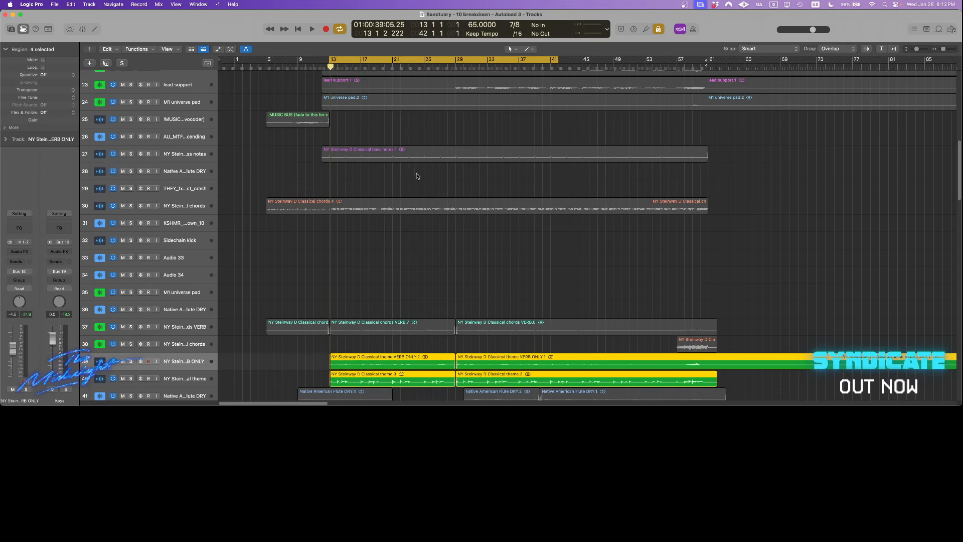
pyautogui.moveTo(399, 139); pyautogui.dragTo(393, 259)
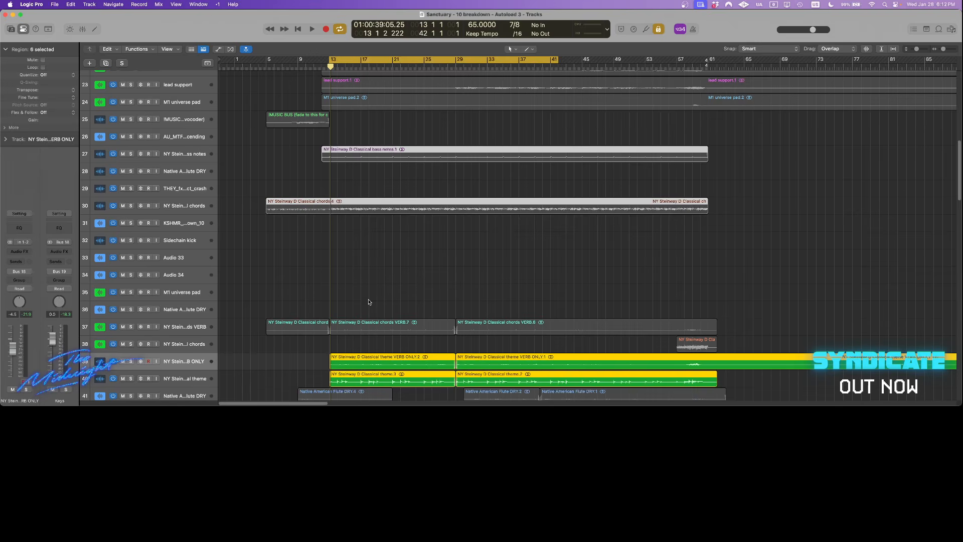
pyautogui.moveTo(369, 301); pyautogui.dragTo(587, 331)
pyautogui.press('space')
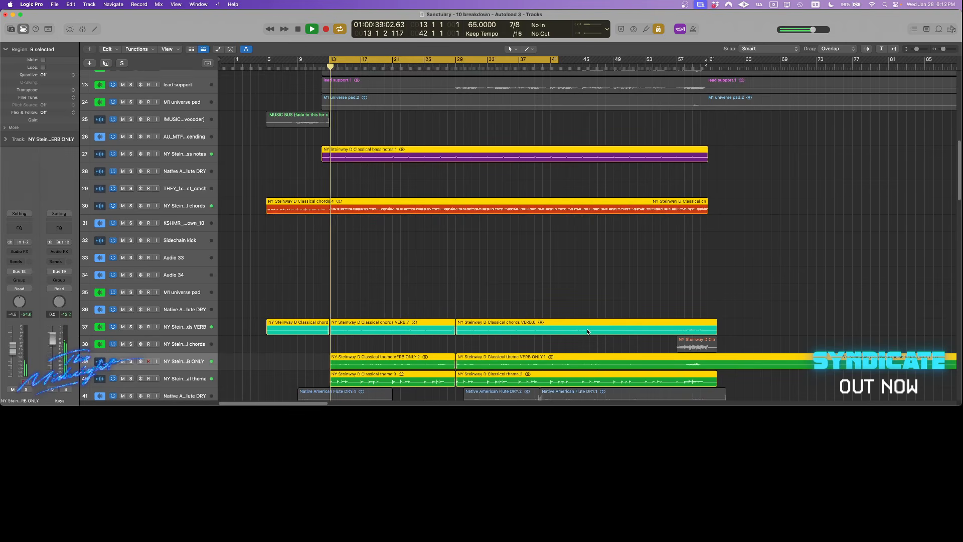
pyautogui.scroll(-1, 594, 286)
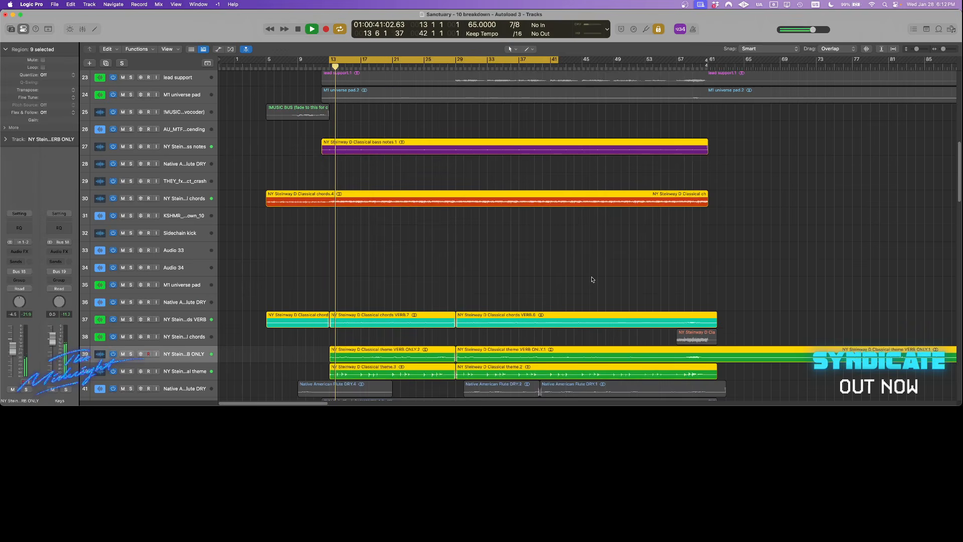
pyautogui.scroll(-1, 592, 280)
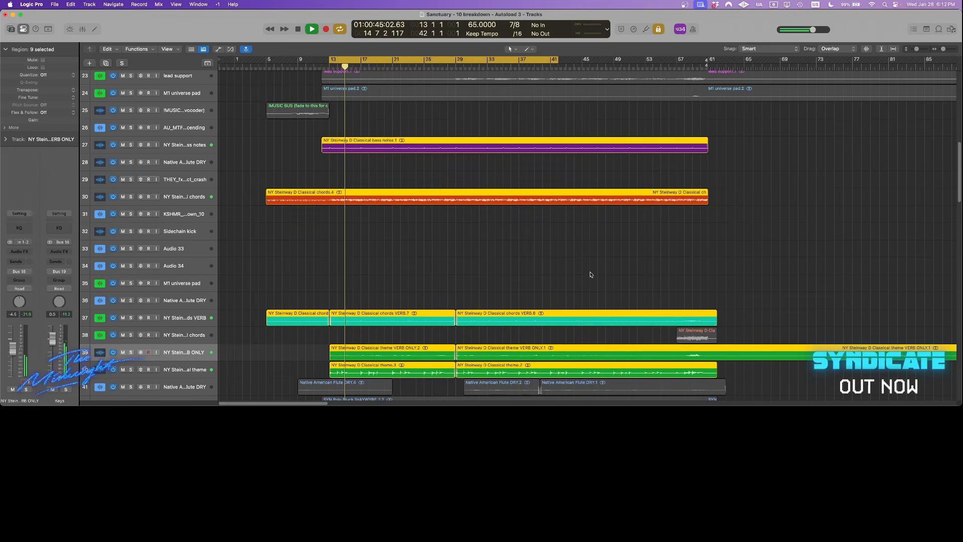
pyautogui.scroll(-1, 590, 275)
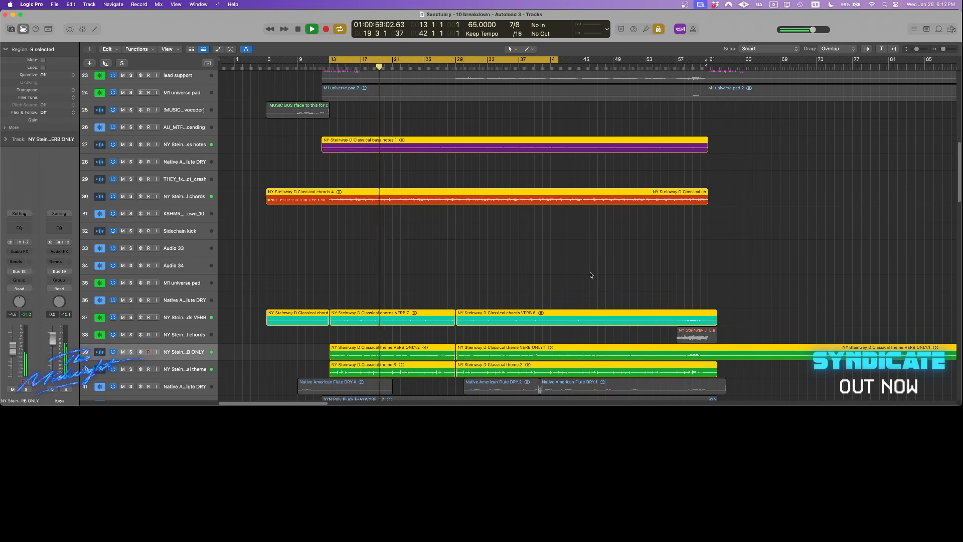
# Stop playback, deselect the piano regions and turn off solo.
pyautogui.press('space')
pyautogui.click(572, 271)
pyautogui.press('t')
pyautogui.press('t')
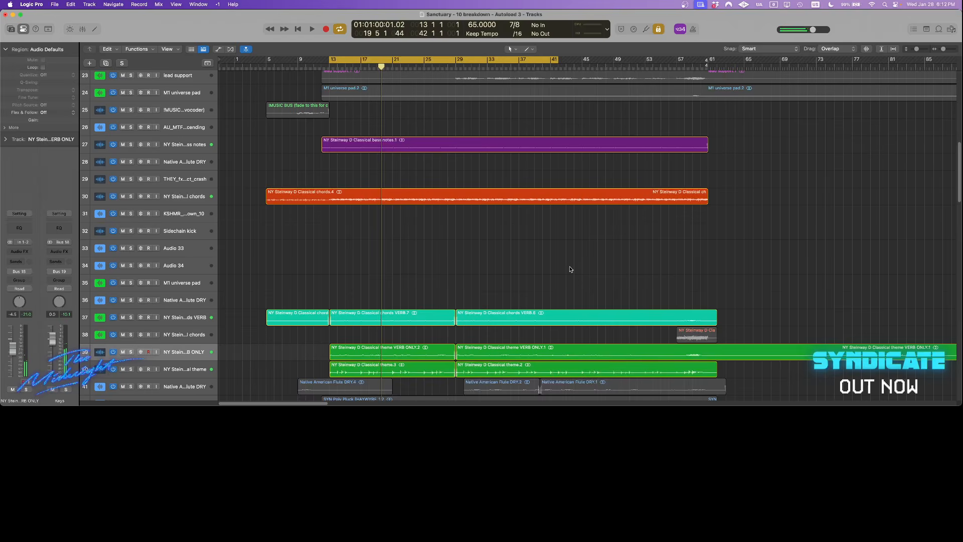
pyautogui.hotkey('ctrl', 's')
pyautogui.press('t')
pyautogui.press('t')
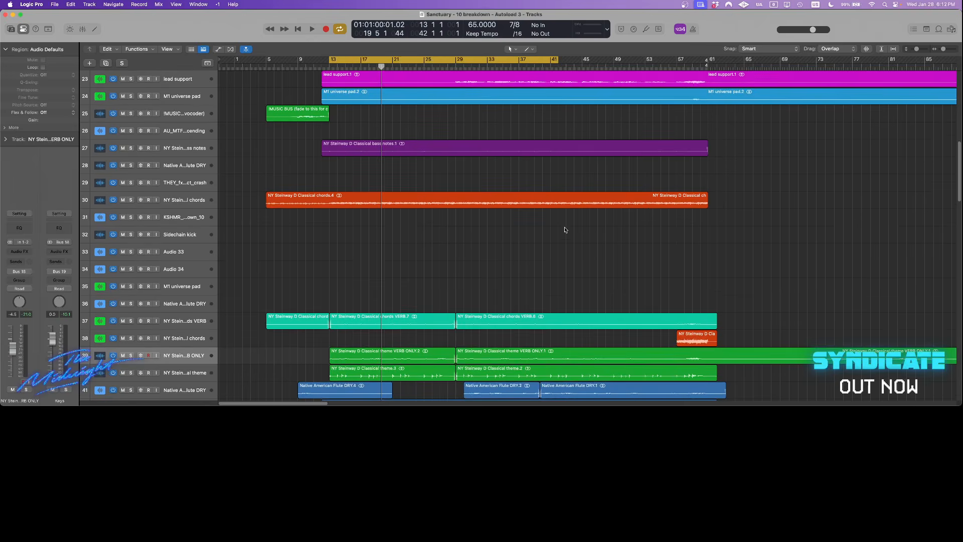
# Solo the M1 universe pad region on track 24 and play it with the cycle range off.
pyautogui.scroll(-3, 565, 229)
pyautogui.scroll(8, 562, 242)
pyautogui.moveTo(736, 148); pyautogui.dragTo(236, 401)
pyautogui.hscroll(1, 613, 95)
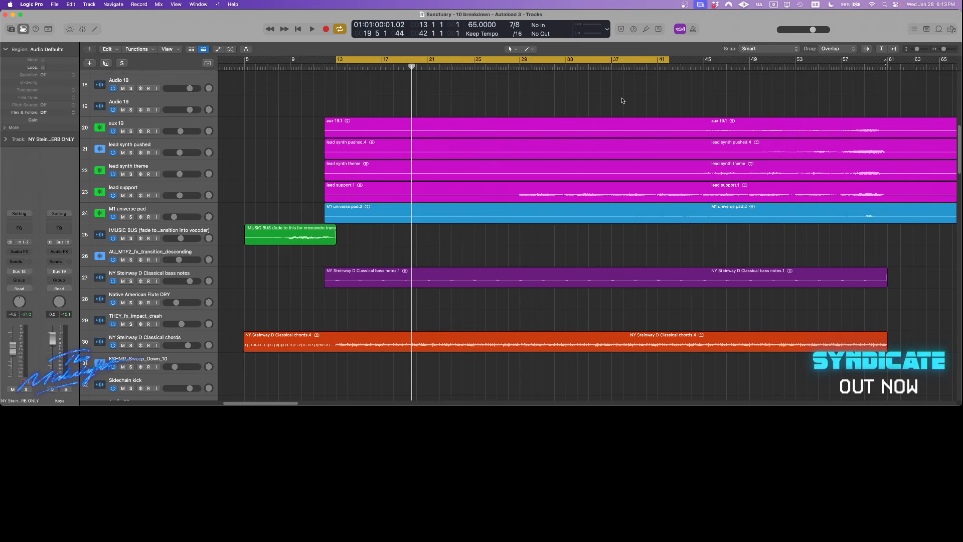
pyautogui.press('super+Left')
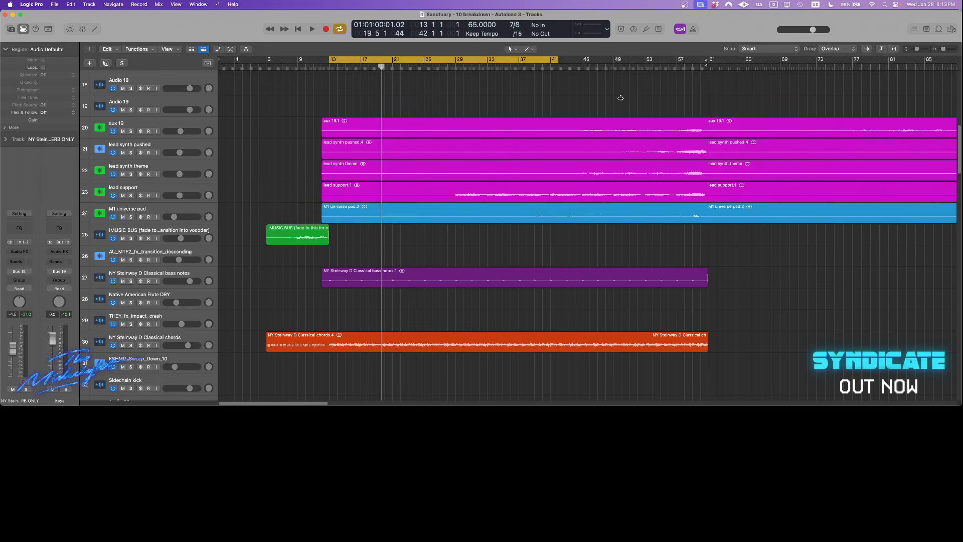
pyautogui.click(387, 219)
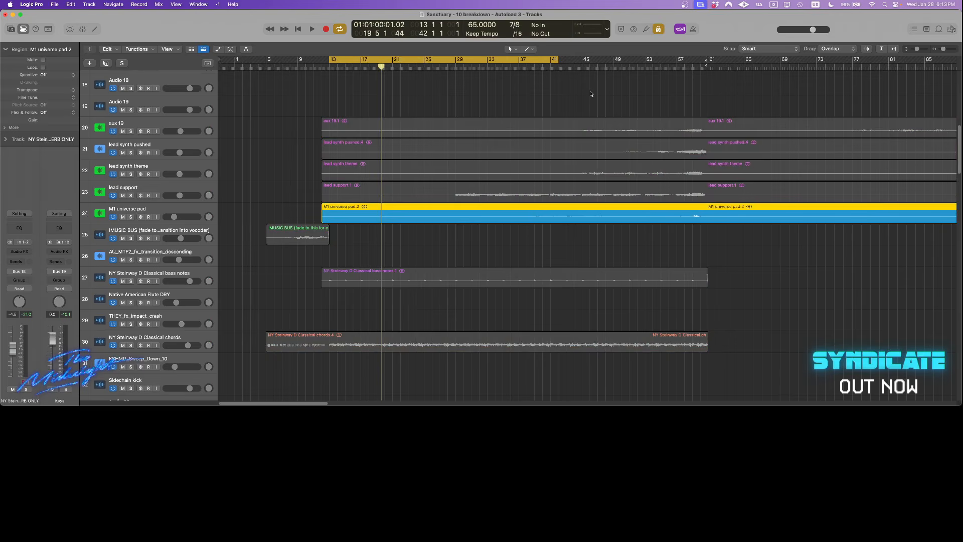
pyautogui.press('space')
pyautogui.press('c')
pyautogui.click(149, 213)
# Enlarge the M1 universe pad waveform and jump playback to about bar 38, where the pad becomes audible.
pyautogui.moveTo(796, 125); pyautogui.dragTo(264, 369)
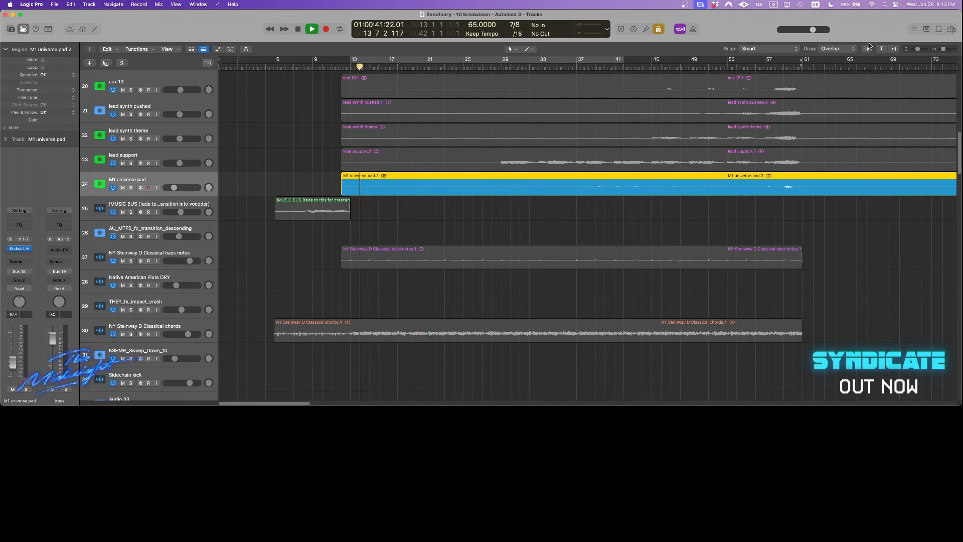
pyautogui.hscroll(2, 378, 217)
pyautogui.moveTo(884, 133); pyautogui.dragTo(213, 305)
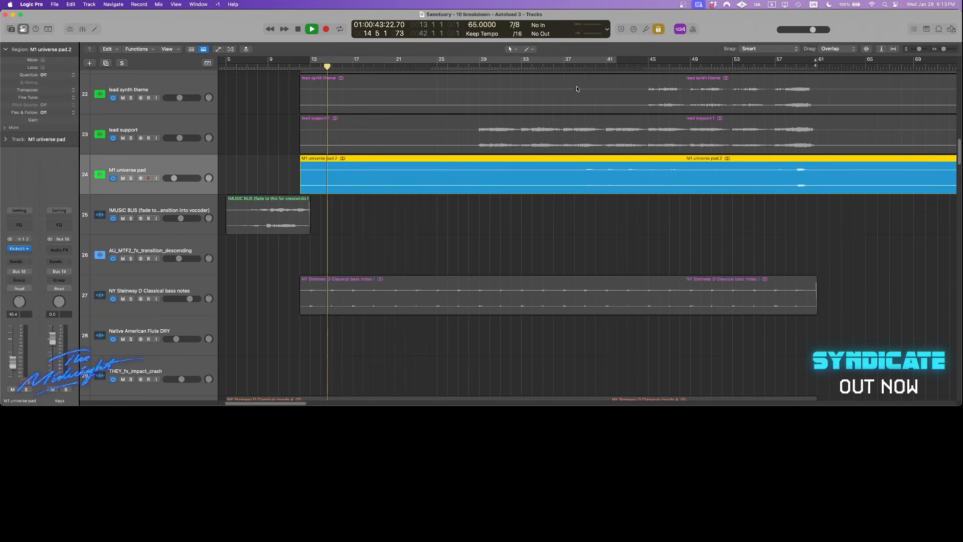
pyautogui.click(582, 67)
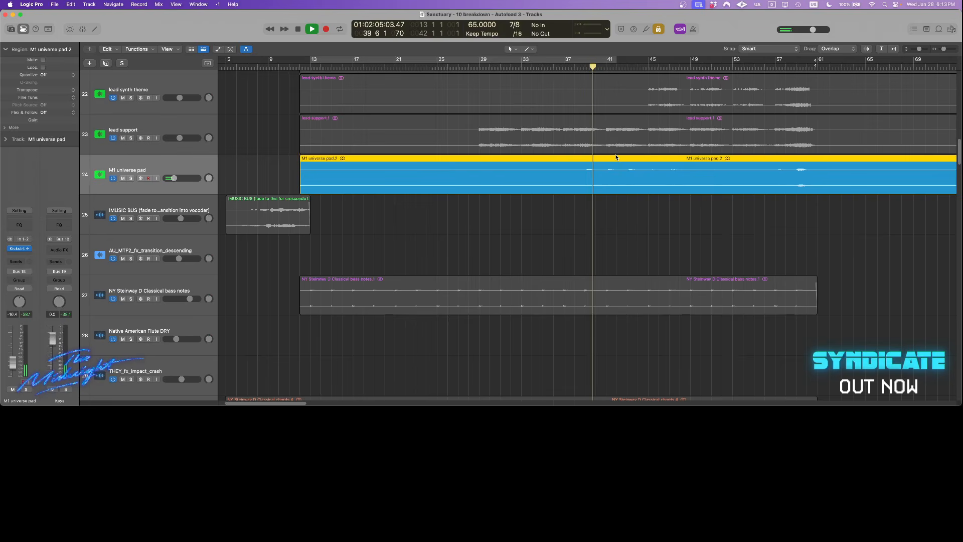
# Raise the M1 universe pad track's volume to -2.2 dB and further to 0 dB during playback.
pyautogui.doubleClick(13, 314)
pyautogui.press('super+c')
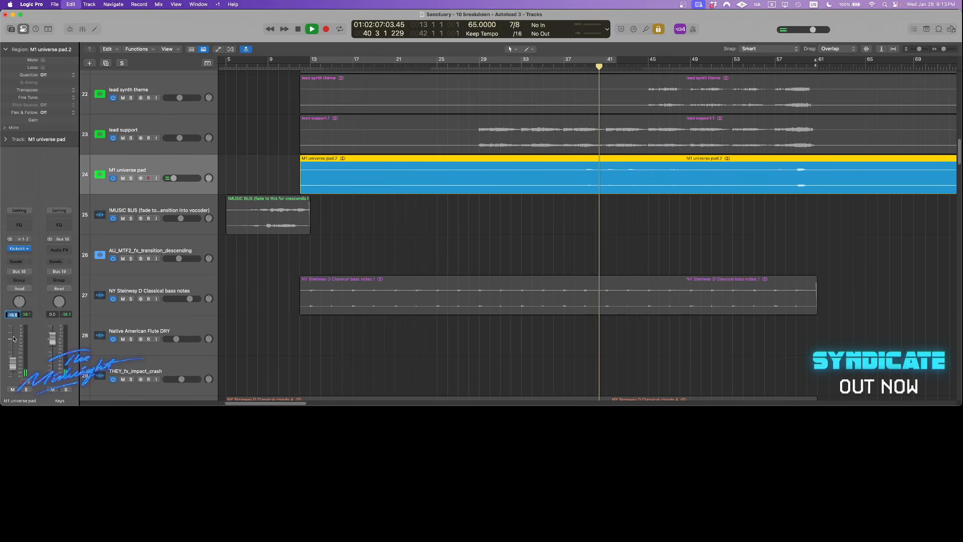
pyautogui.write('-2.2')
pyautogui.press('Return')
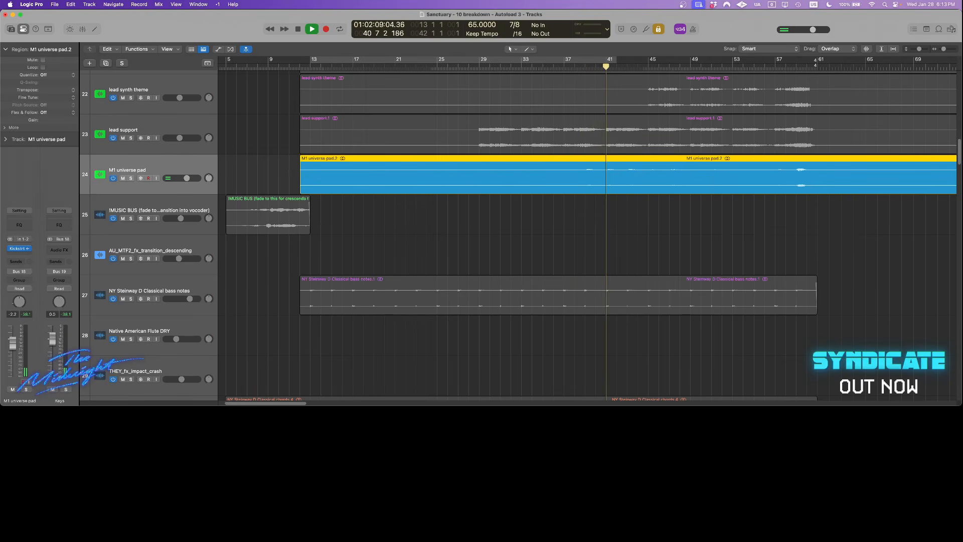
pyautogui.keyDown('alt'); pyautogui.click(11, 337); pyautogui.keyUp('alt')
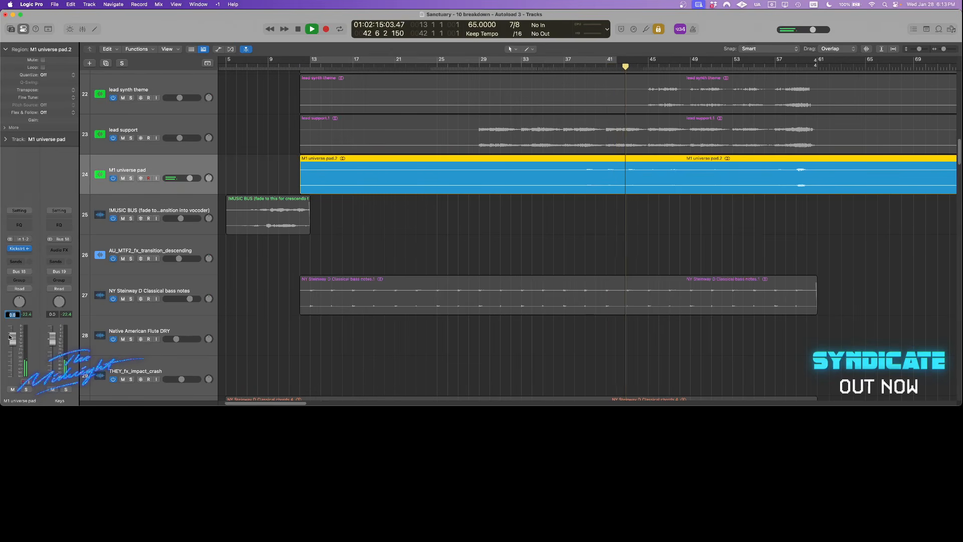
# Lower the M1 universe pad's volume to about -16.6 dB, stop playback and turn off solo.
pyautogui.moveTo(10, 337); pyautogui.dragTo(10, 362)
pyautogui.click(658, 29)
pyautogui.scroll(4, 467, 232)
pyautogui.scroll(-3, 467, 233)
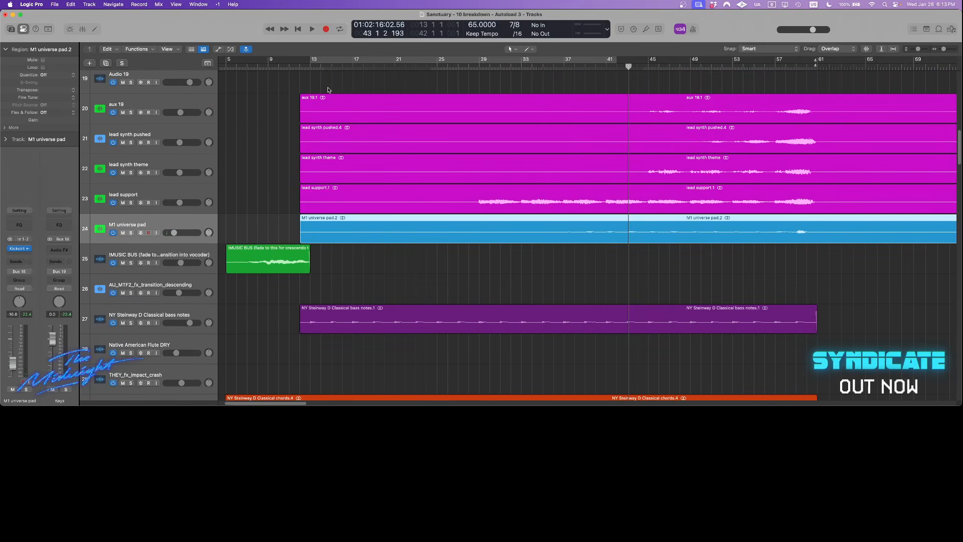
# Turn the cycle range back on and solo the three Native American Flute DRY regions on track 41 with the playhead at bar 9.
pyautogui.scroll(-2, 329, 90)
pyautogui.scroll(-10, 325, 91)
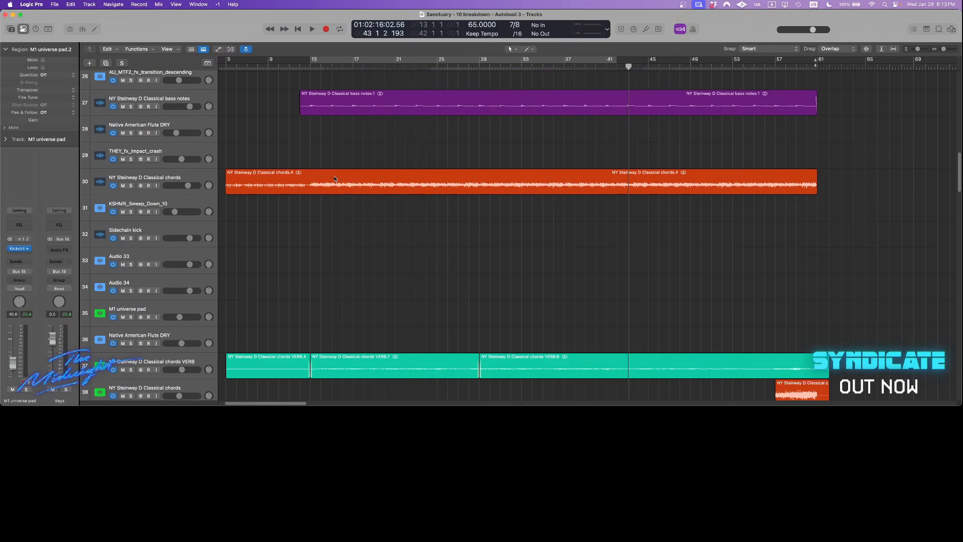
pyautogui.scroll(-4, 335, 182)
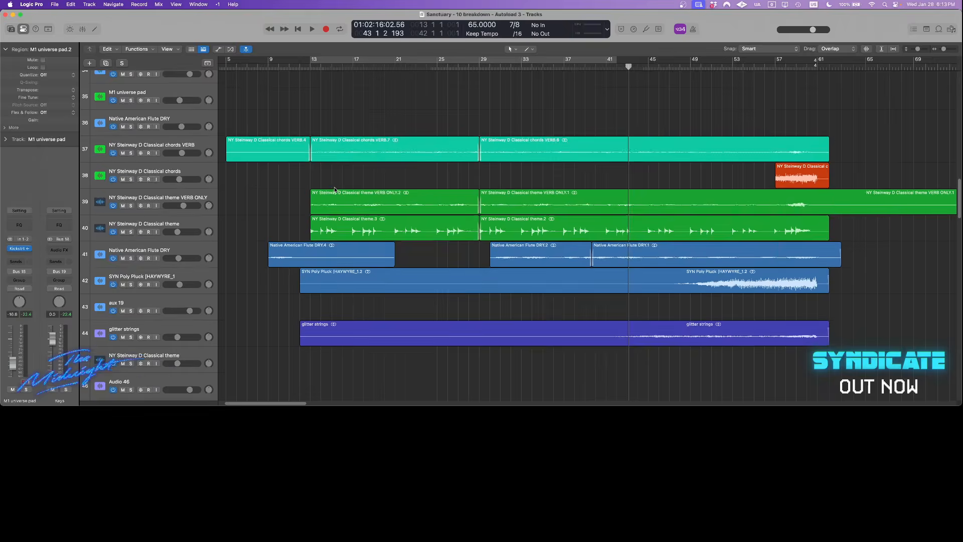
pyautogui.click(344, 62)
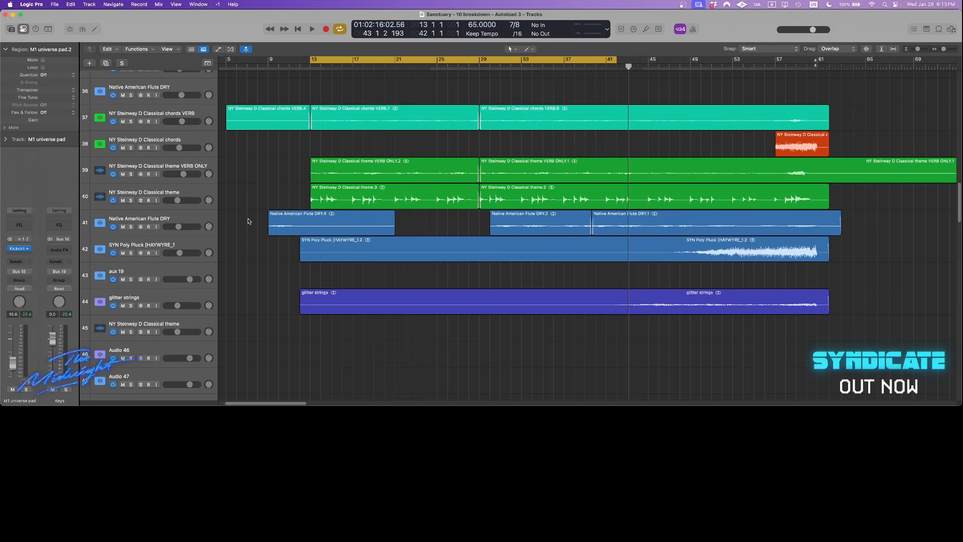
pyautogui.moveTo(248, 220); pyautogui.dragTo(668, 225)
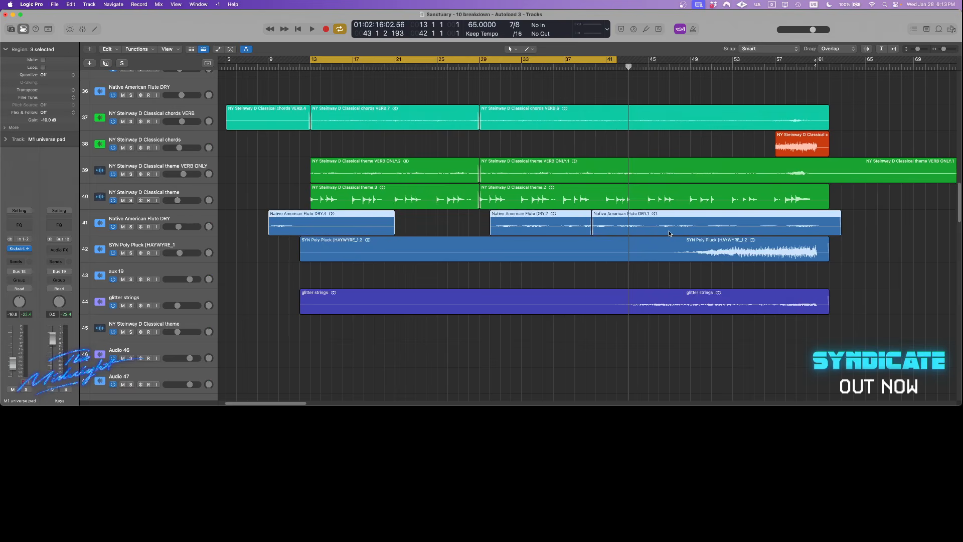
pyautogui.click(267, 67)
pyautogui.hotkey('ctrl', 's')
pyautogui.click(160, 220)
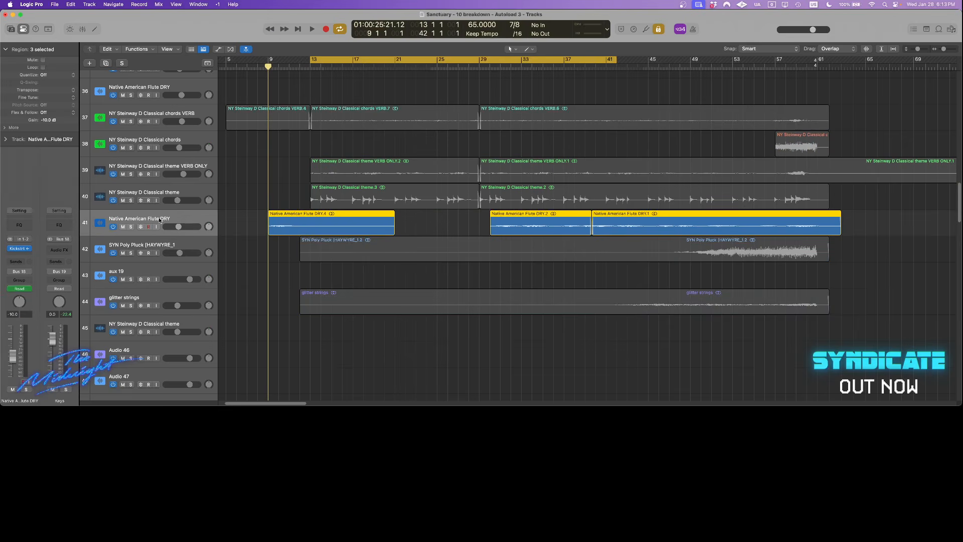
# Reselect the three flute regions on track 41 and play them in solo from bar 9.
pyautogui.click(264, 180)
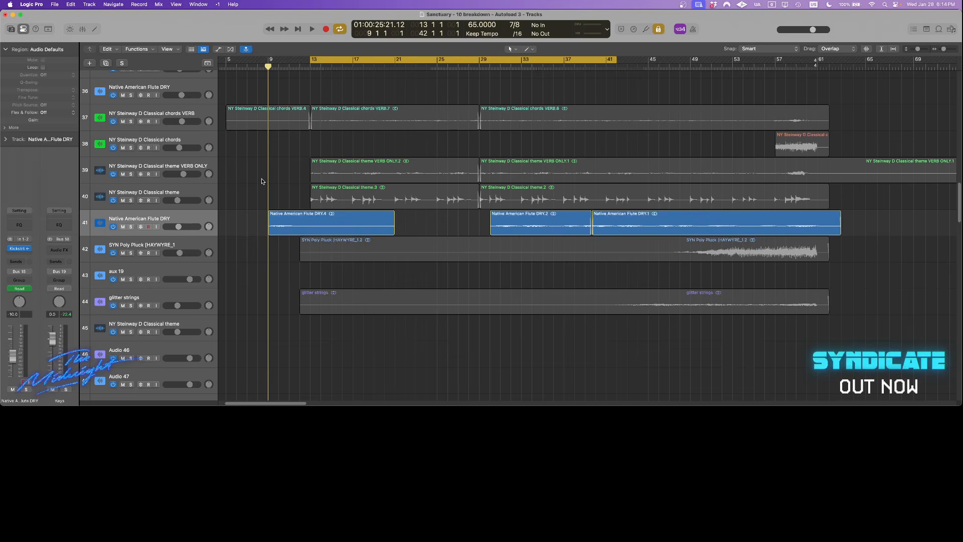
pyautogui.click(210, 220)
pyautogui.moveTo(242, 225); pyautogui.dragTo(620, 225)
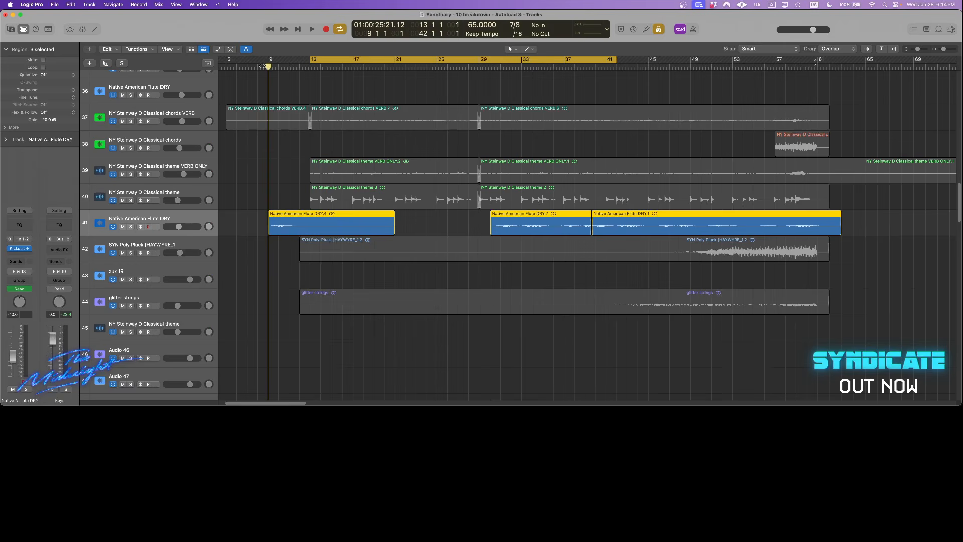
pyautogui.press('space')
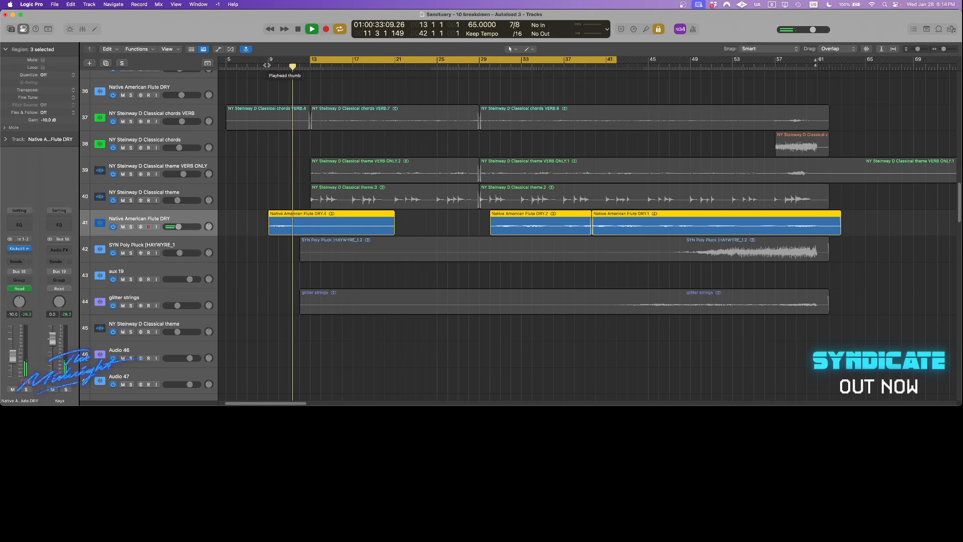
# Audition the second flute passage around bar 33, stop playback and turn off solo.
pyautogui.press('space')
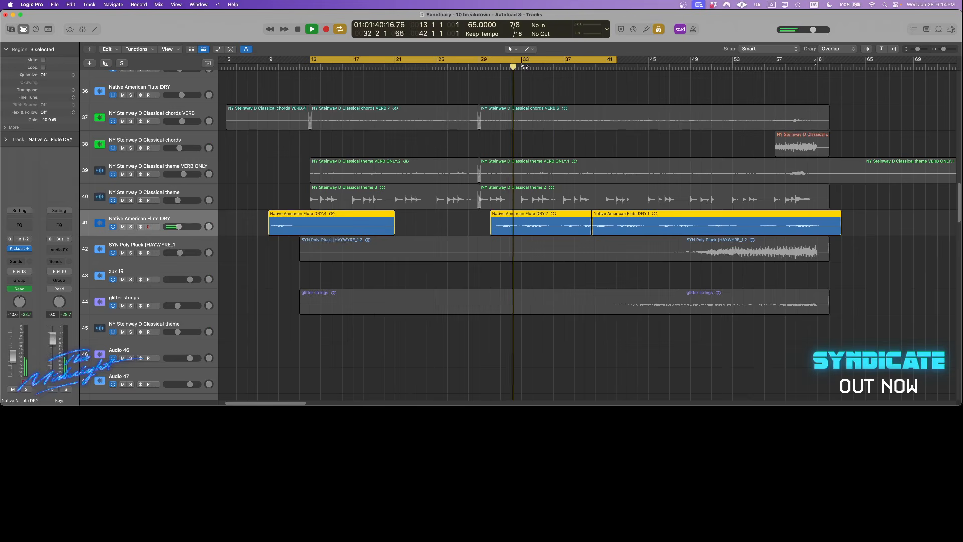
pyautogui.click(524, 66)
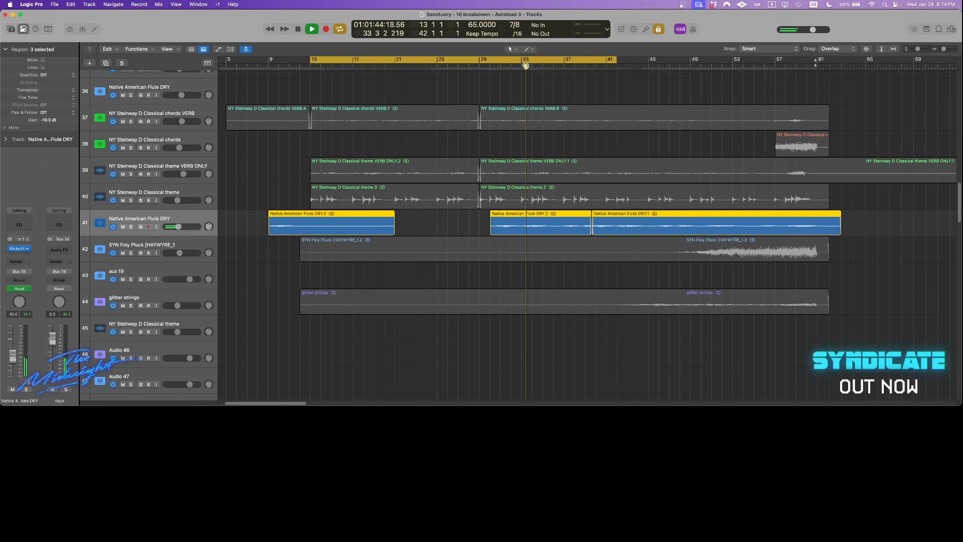
pyautogui.press('space')
pyautogui.click(455, 219)
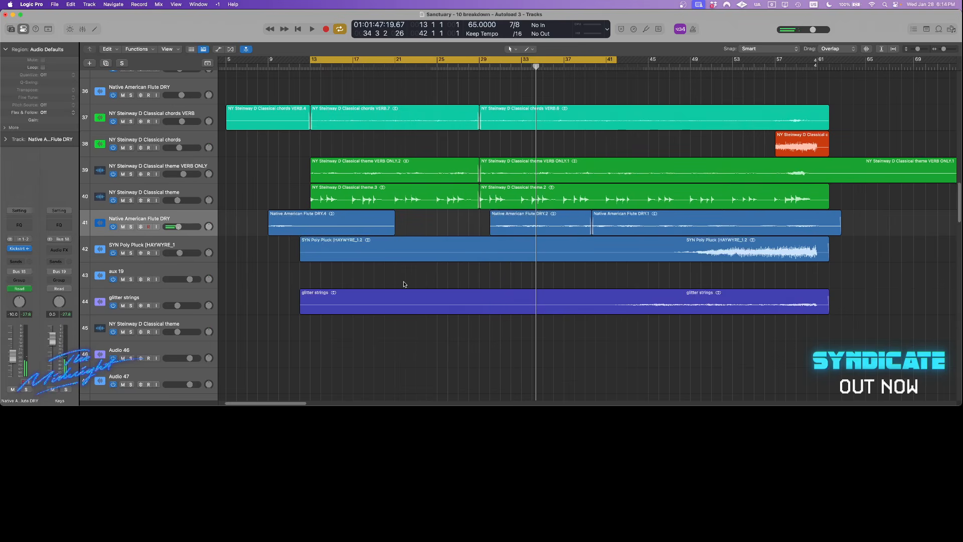
# Turn off the cycle range while briefly soloing the glitter strings region on track 44.
pyautogui.click(700, 250)
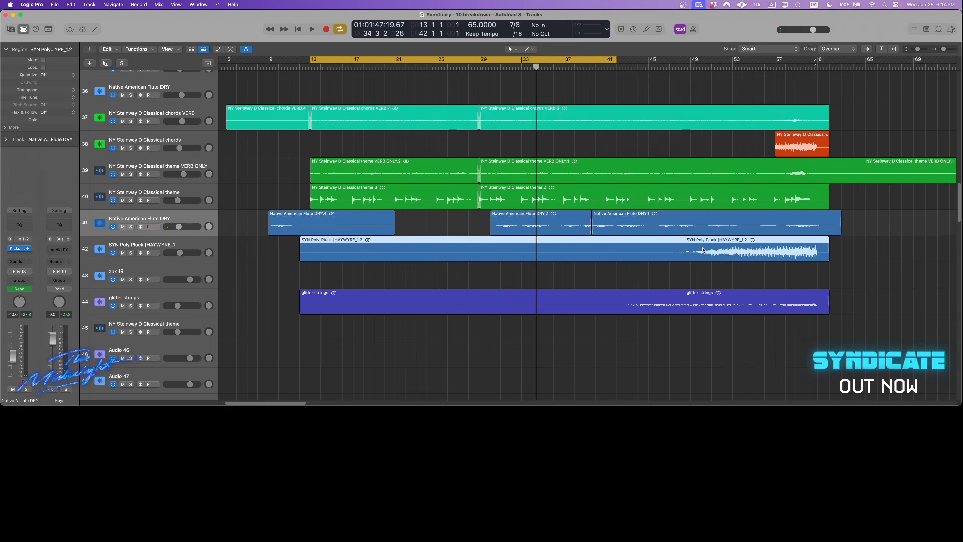
pyautogui.click(644, 304)
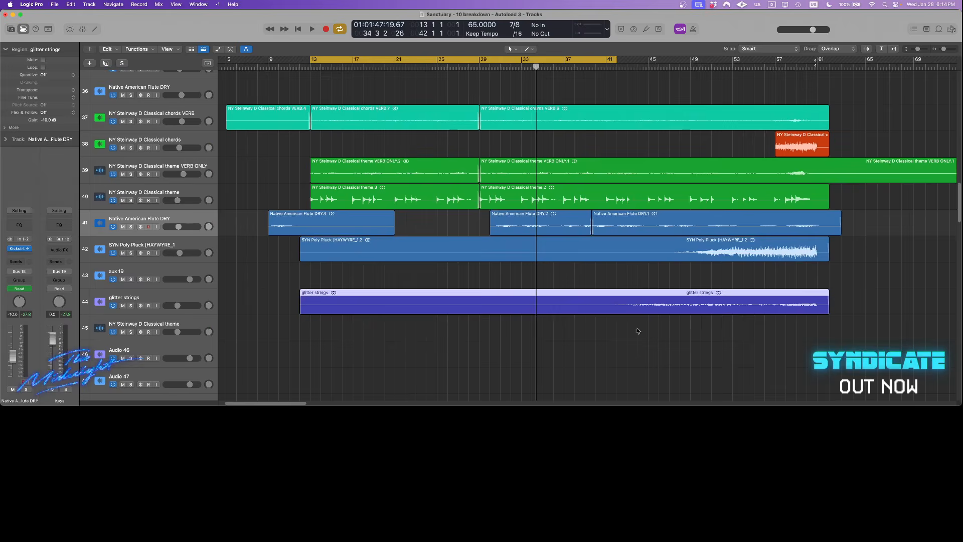
pyautogui.hotkey('ctrl', 's')
pyautogui.click(598, 61)
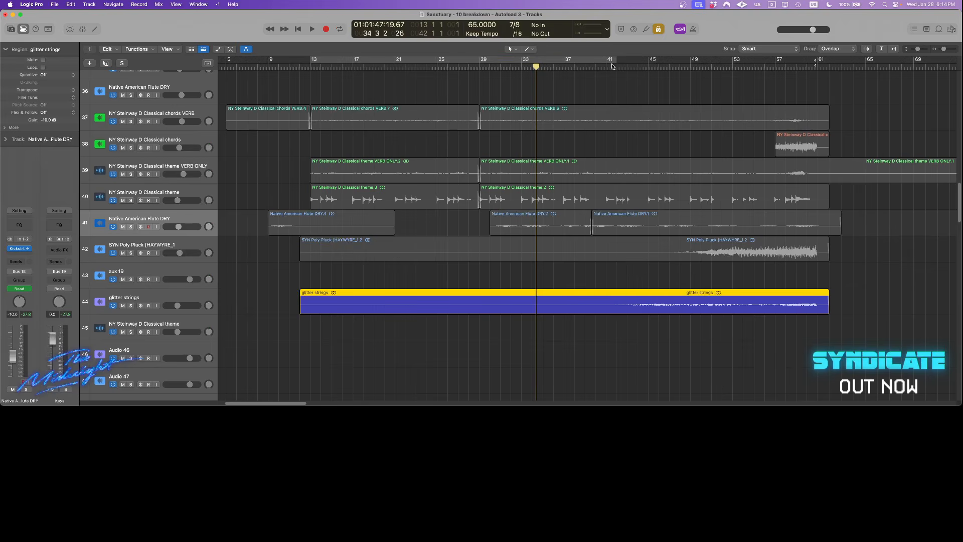
pyautogui.hotkey('ctrl', 's')
pyautogui.press('z')
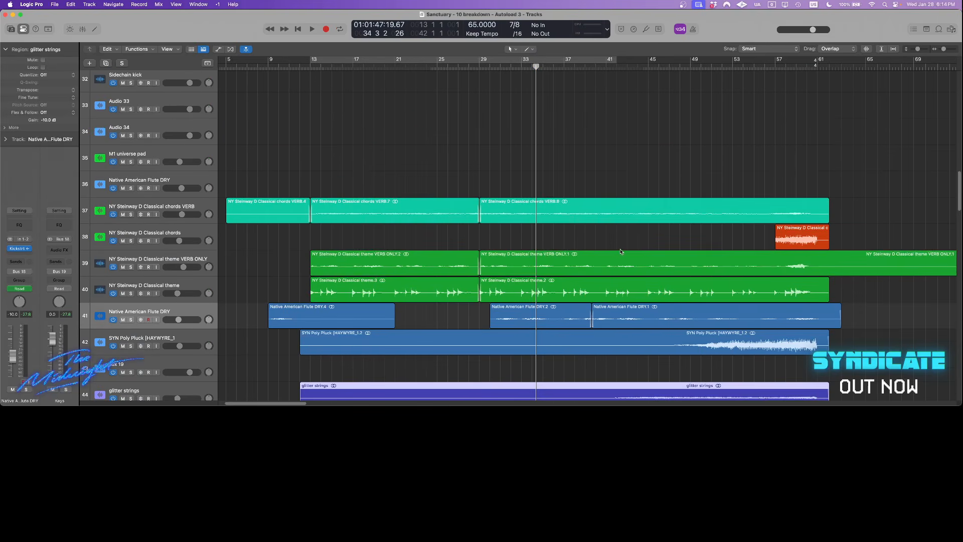
# Turn on waveform zoom and solo the tyler modular region on track 54 with the playhead at bar 12.
pyautogui.scroll(-3, 613, 244)
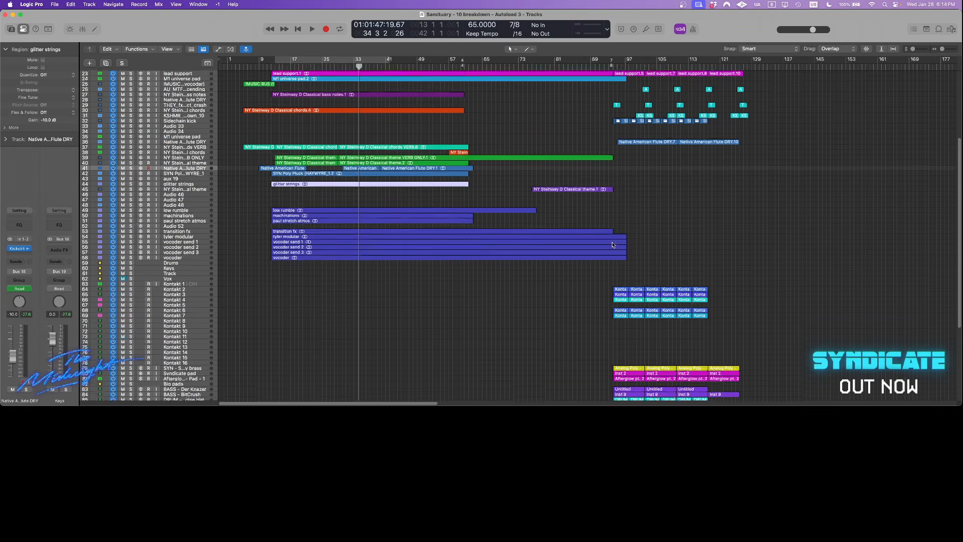
pyautogui.moveTo(224, 161); pyautogui.dragTo(720, 314)
pyautogui.click(864, 49)
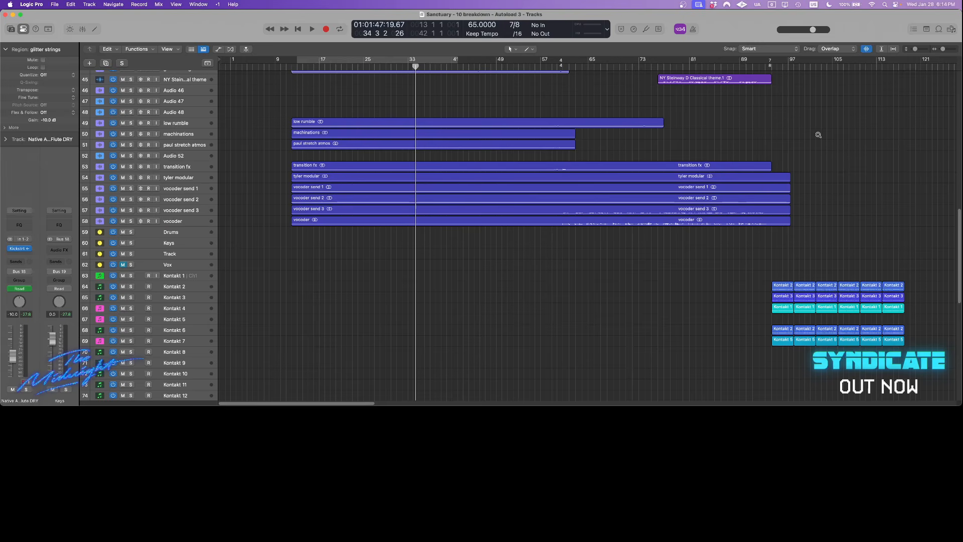
pyautogui.moveTo(813, 141); pyautogui.dragTo(266, 249)
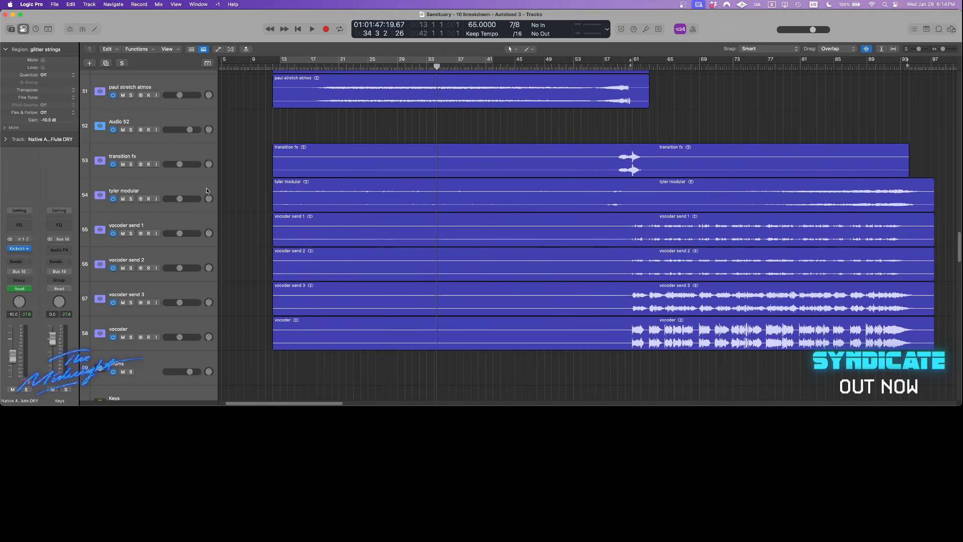
pyautogui.click(319, 181)
pyautogui.hotkey('ctrl', 's')
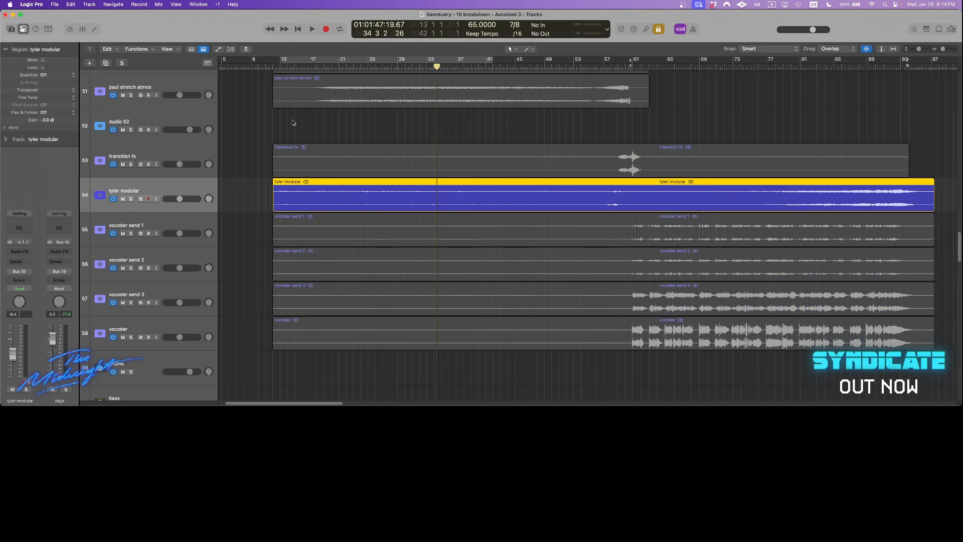
pyautogui.click(277, 68)
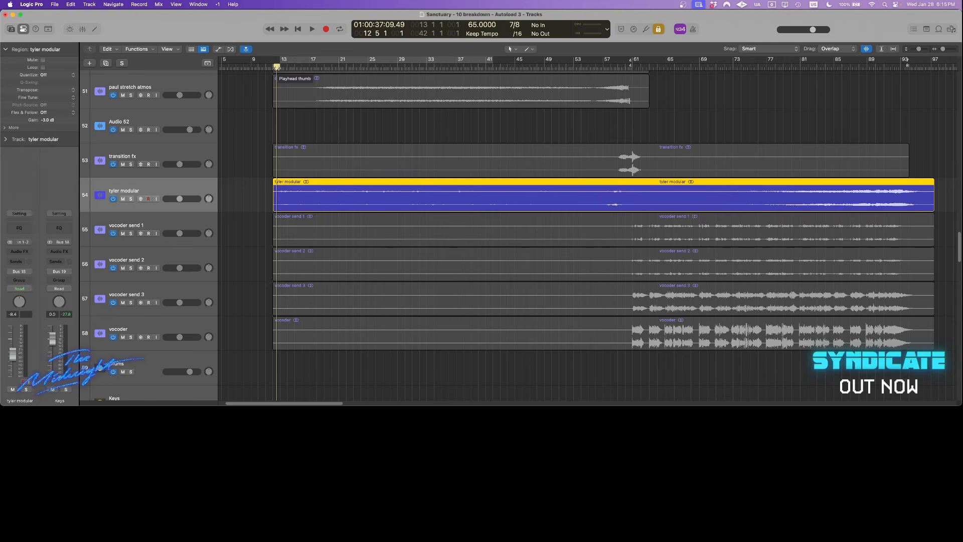
# Reselect the tyler modular region on track 54 and play it in solo from bar 12.
pyautogui.scroll(1, 277, 67)
pyautogui.click(667, 120)
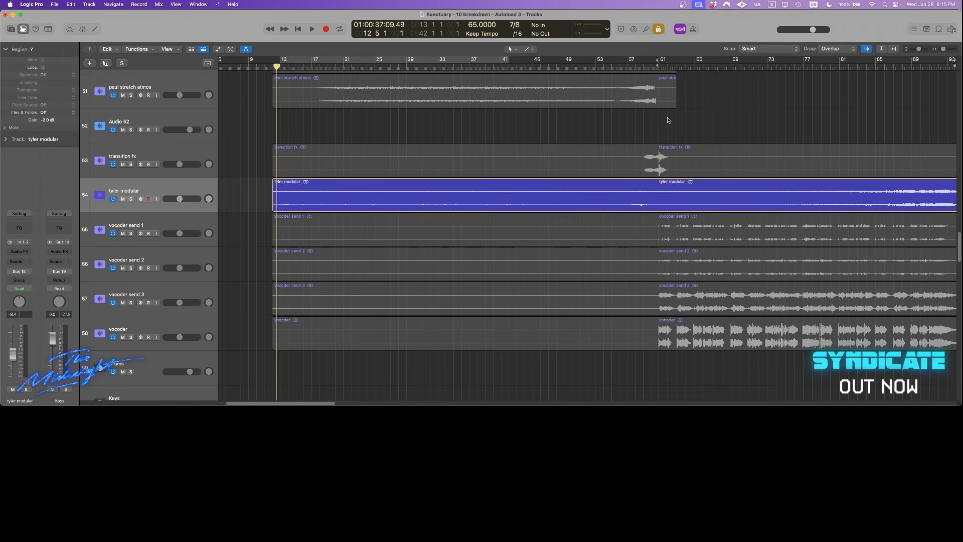
pyautogui.click(512, 193)
pyautogui.scroll(1, 512, 193)
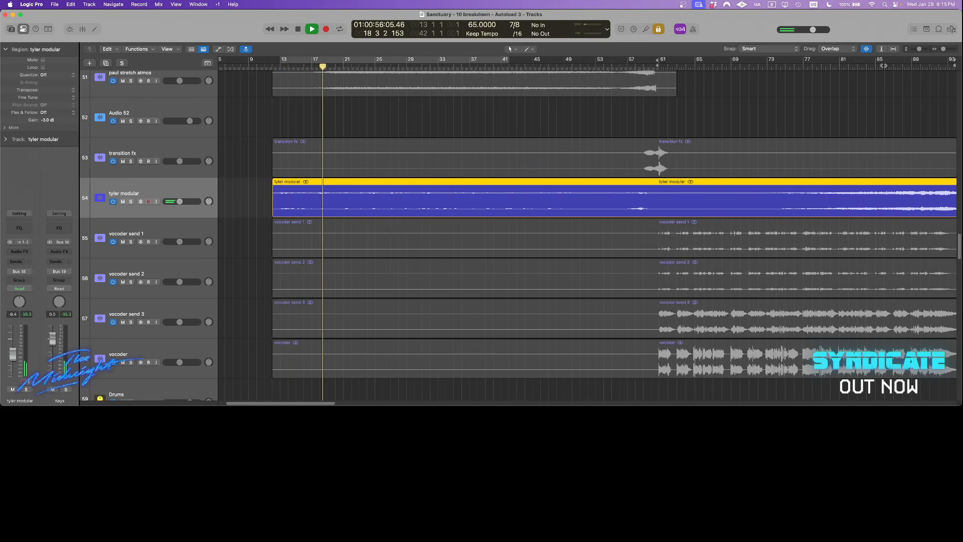
# Audition the tyler modular region around bars 81 and 86, stop playback and turn off solo.
pyautogui.hscroll(2, 832, 83)
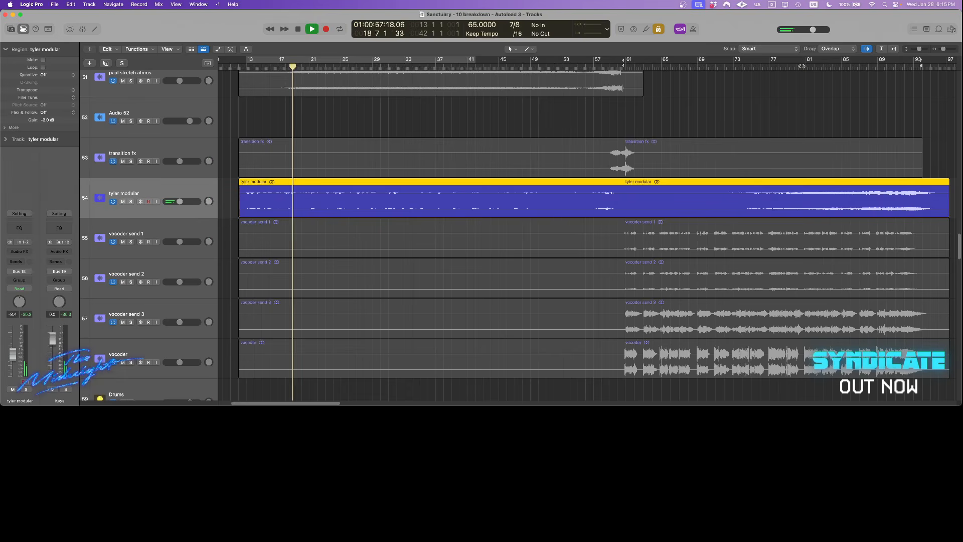
pyautogui.click(801, 66)
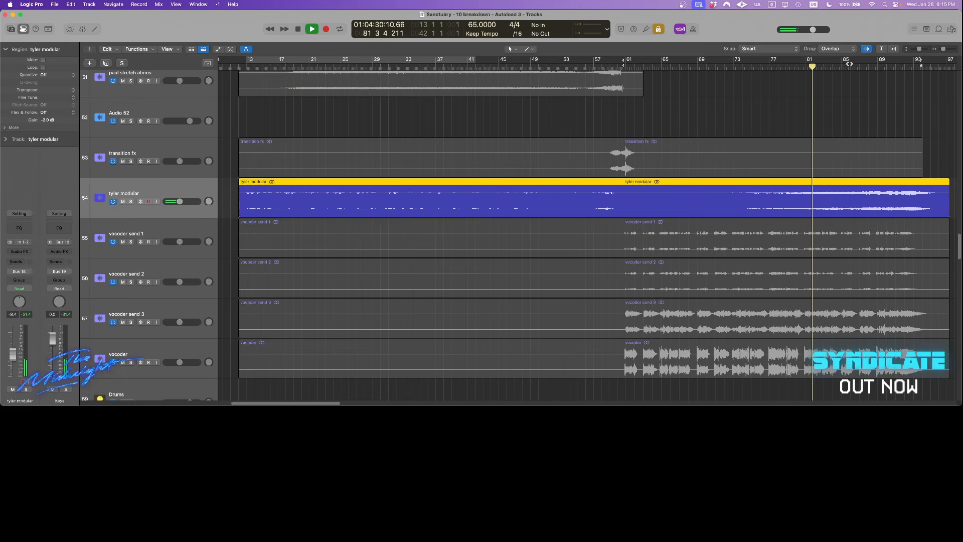
pyautogui.click(851, 65)
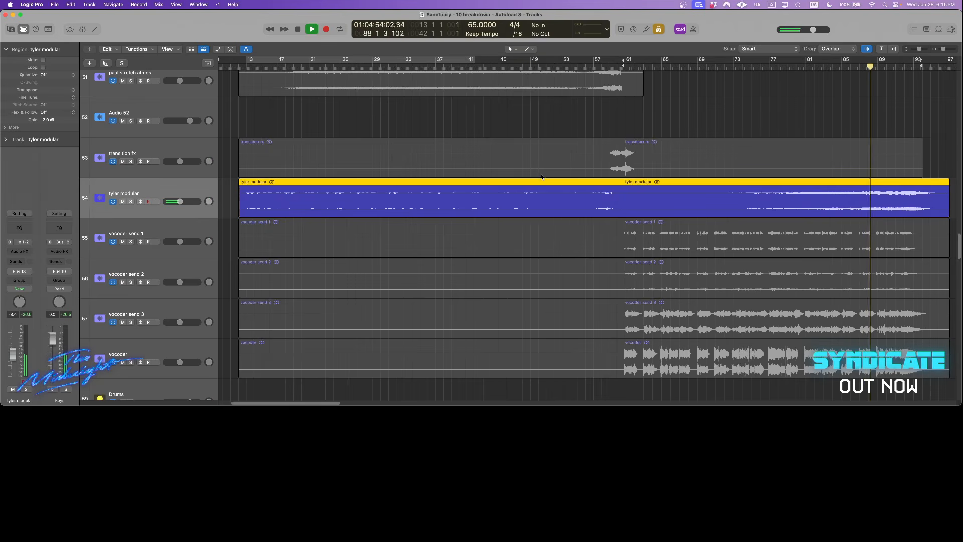
pyautogui.press('space')
pyautogui.press('cmd+a')
pyautogui.scroll(-1, 464, 227)
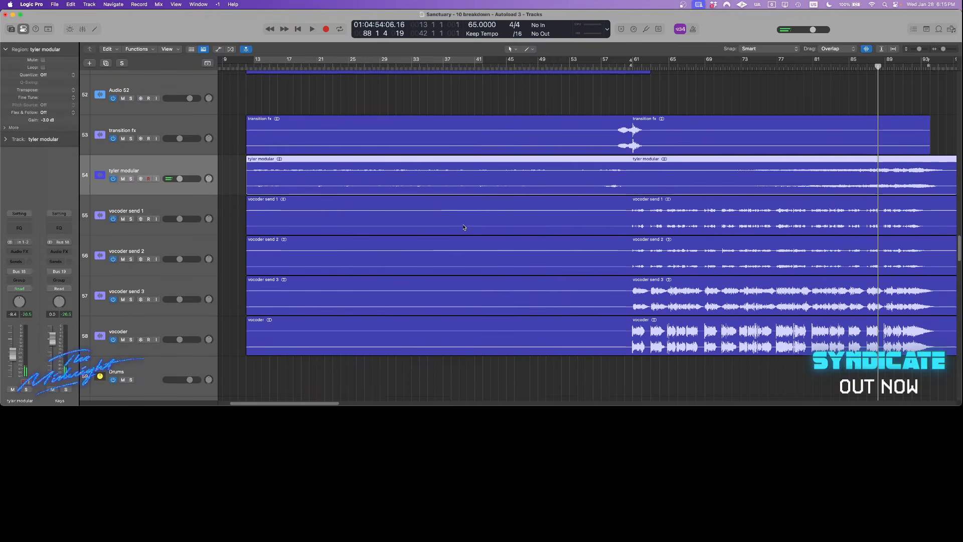
# Turn the cycle range over bars 13 to 42 back on.
pyautogui.scroll(-18, 463, 228)
pyautogui.press('z')
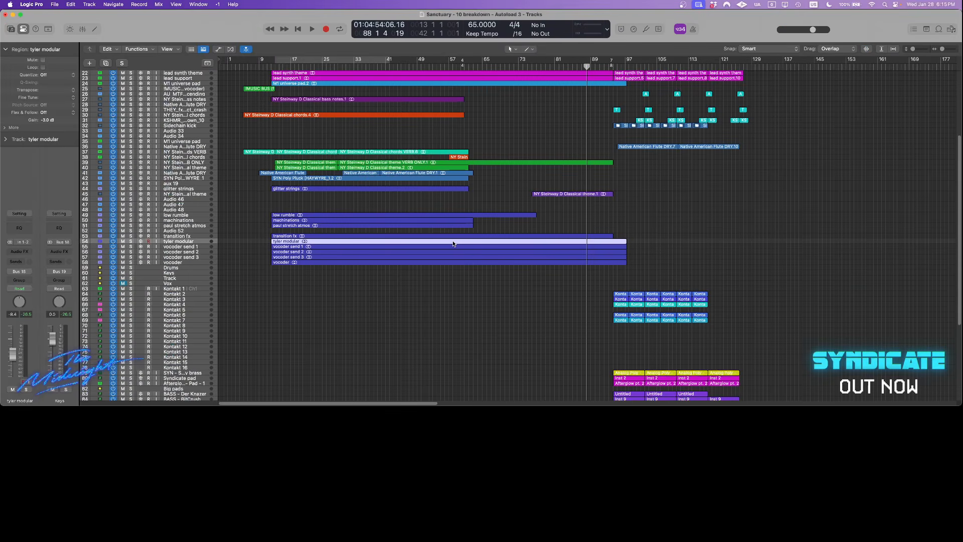
pyautogui.scroll(-5, 452, 241)
pyautogui.scroll(15, 453, 242)
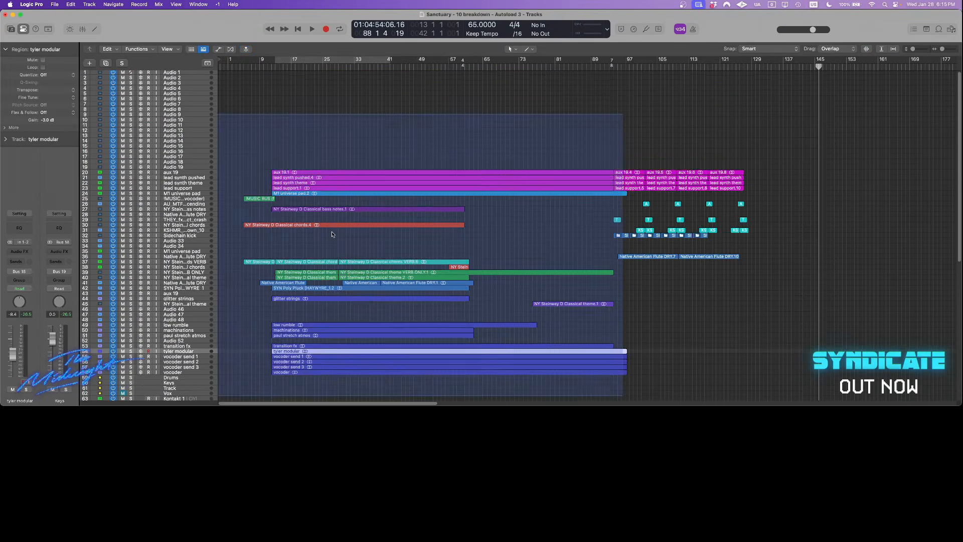
pyautogui.moveTo(331, 234); pyautogui.dragTo(670, 120)
pyautogui.moveTo(765, 338); pyautogui.dragTo(358, 96)
pyautogui.click(359, 61)
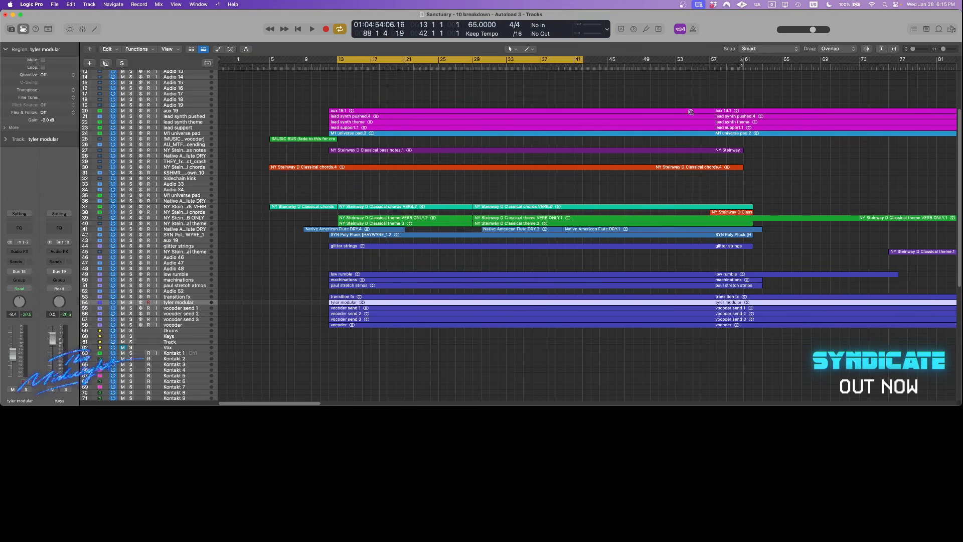
pyautogui.moveTo(769, 91); pyautogui.dragTo(301, 368)
pyautogui.moveTo(689, 244); pyautogui.dragTo(271, 341)
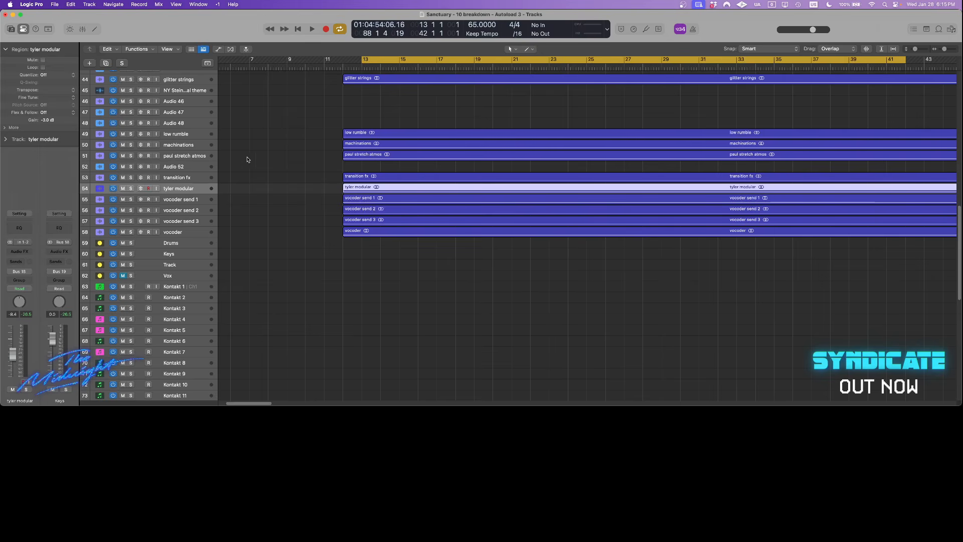
# Select the machinations track 50 and turn waveform zoom on.
pyautogui.click(189, 140)
pyautogui.press('super+Left')
pyautogui.press('super+Left')
pyautogui.press('super+Left')
pyautogui.press('super+Down')
pyautogui.press('super+Down')
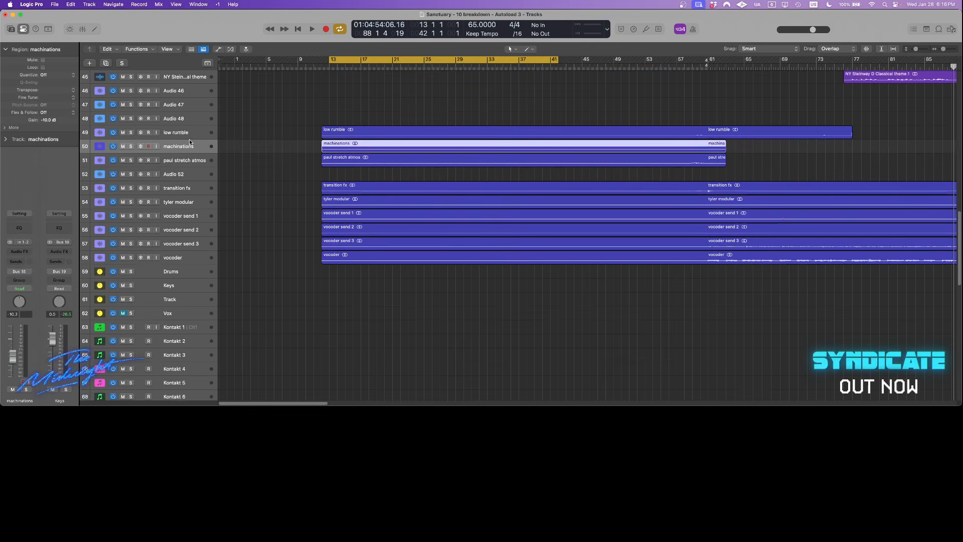
pyautogui.click(866, 49)
# Solo the paul stretch atmos region on track 51 and play it from around bar 23.
pyautogui.scroll(3, 730, 216)
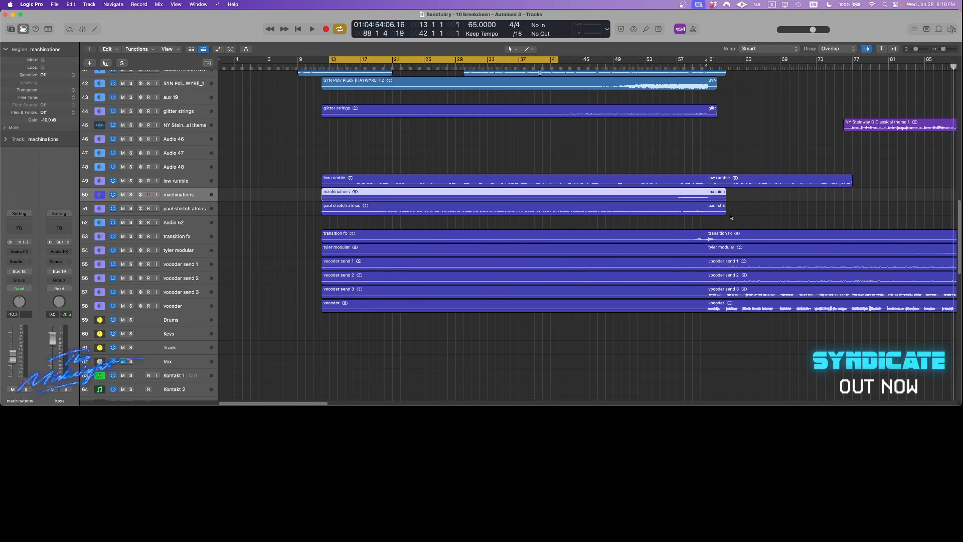
pyautogui.click(388, 212)
pyautogui.moveTo(880, 133); pyautogui.dragTo(280, 321)
pyautogui.hotkey('ctrl', 's')
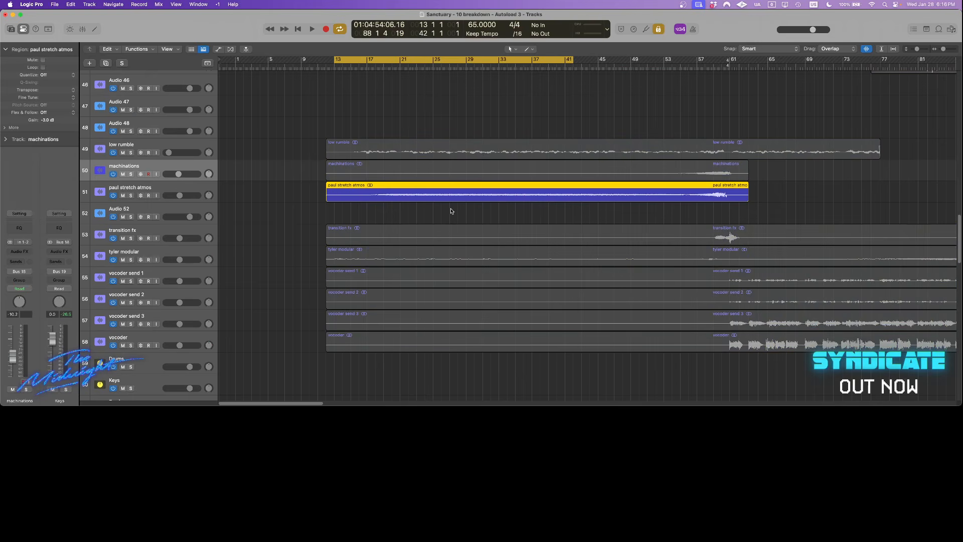
pyautogui.press('space')
pyautogui.click(415, 66)
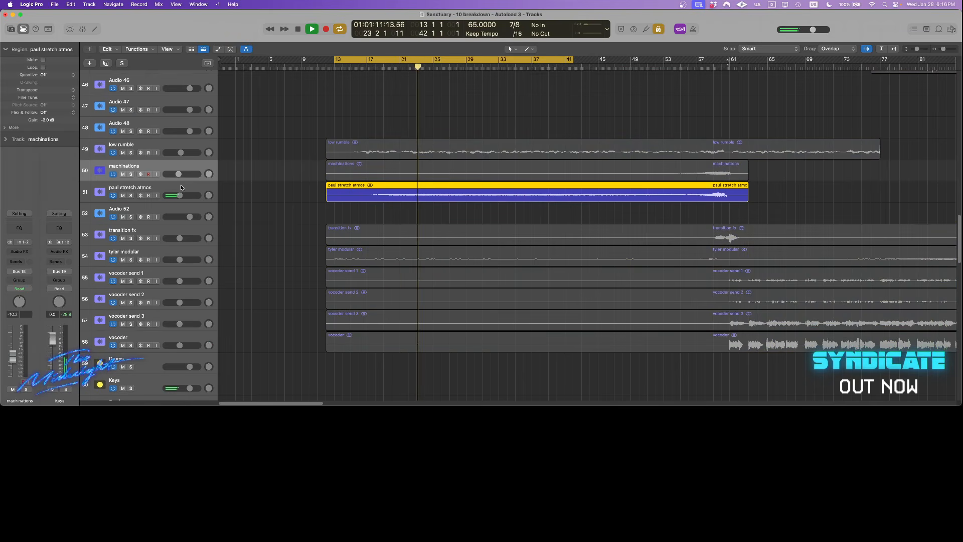
# Select track 51 with its paul stretch atmos region, audition it around bar 45 and stop playback.
pyautogui.click(173, 188)
pyautogui.press('super+s')
pyautogui.click(264, 193)
pyautogui.click(468, 190)
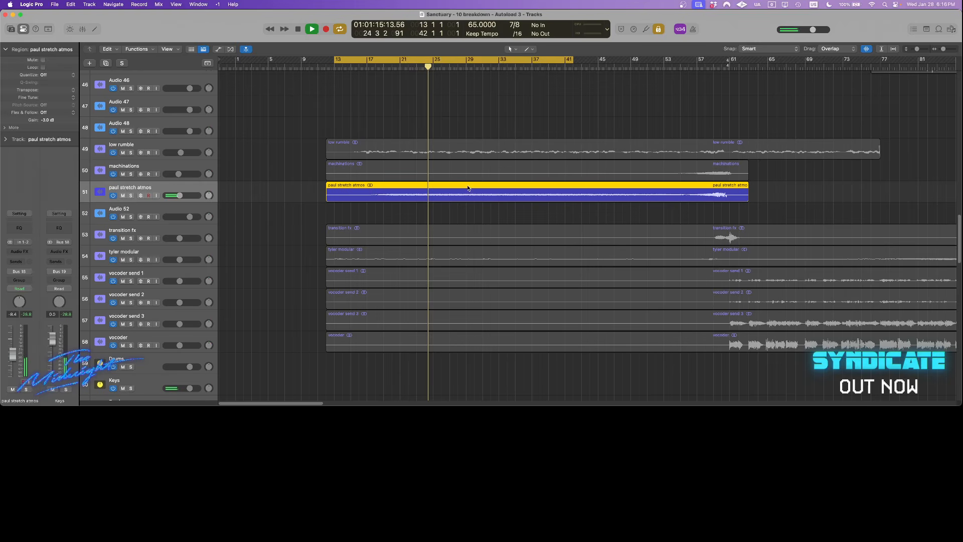
pyautogui.click(604, 67)
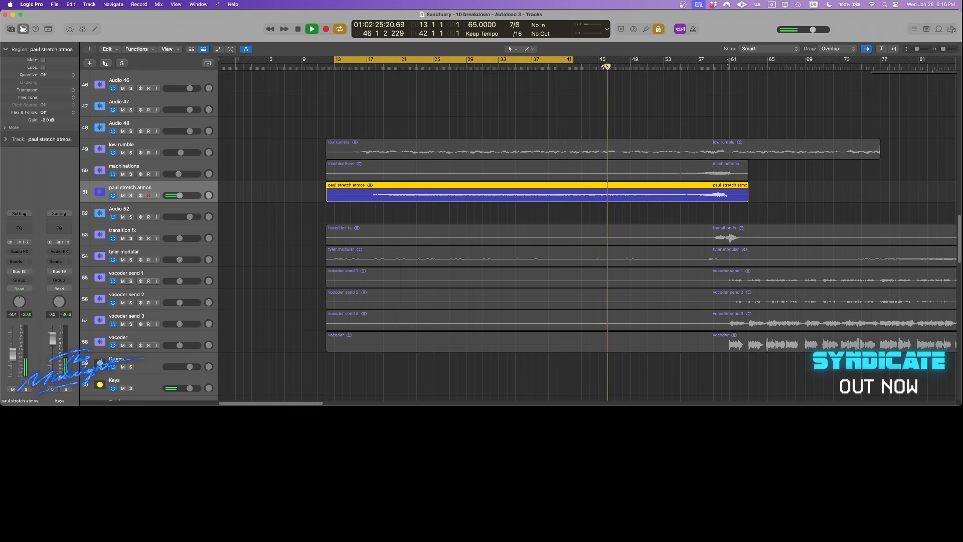
pyautogui.press('space')
# Play the low rumble region on track 49 in solo, stop playback and turn off solo.
pyautogui.scroll(3, 398, 154)
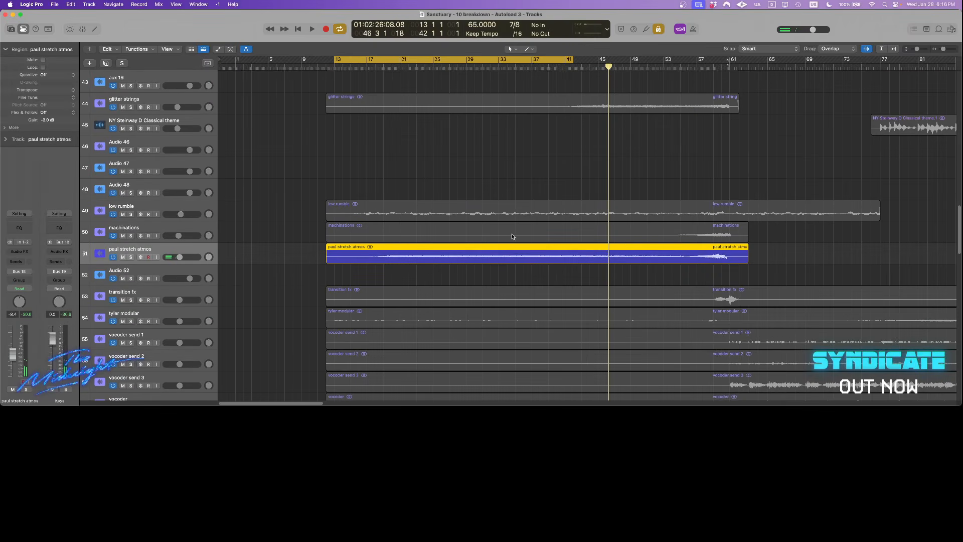
pyautogui.click(690, 232)
pyautogui.click(534, 220)
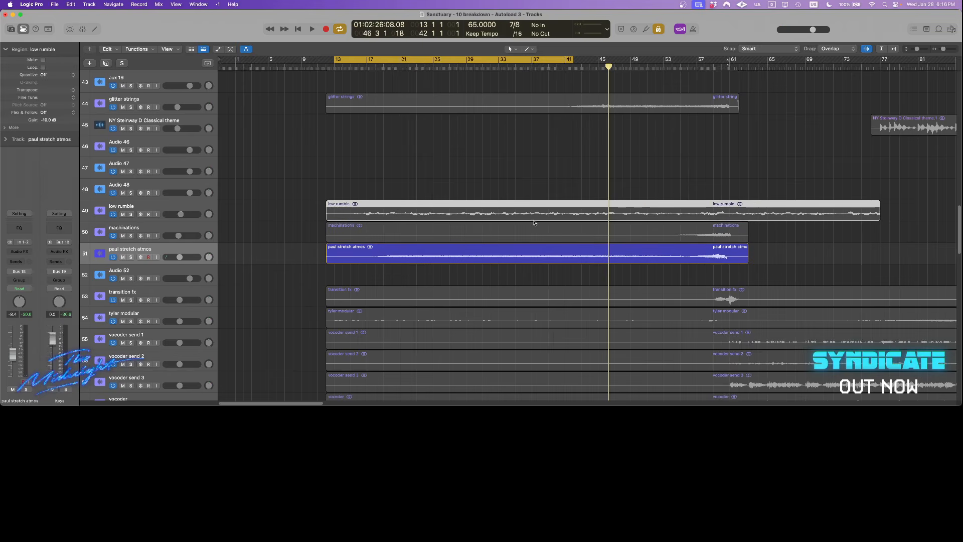
pyautogui.click(140, 207)
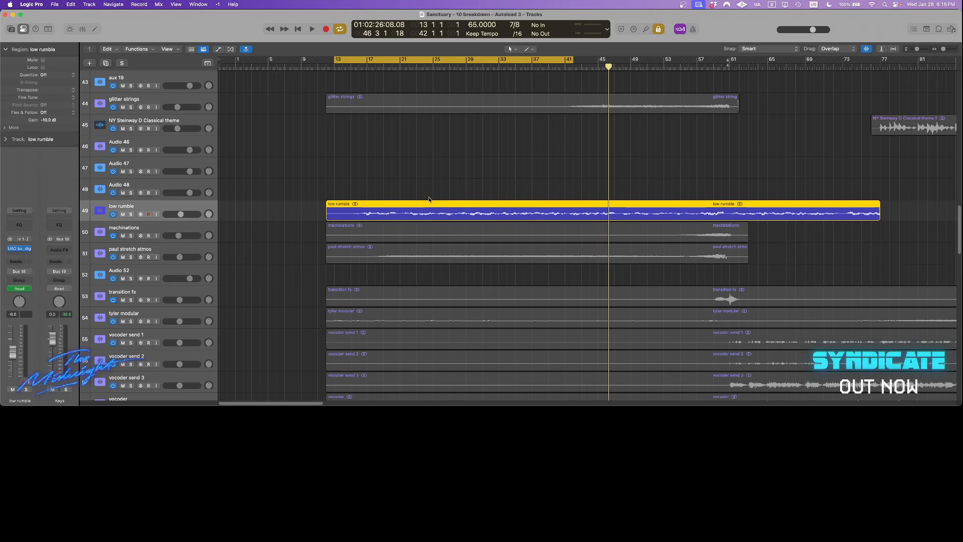
pyautogui.press('space')
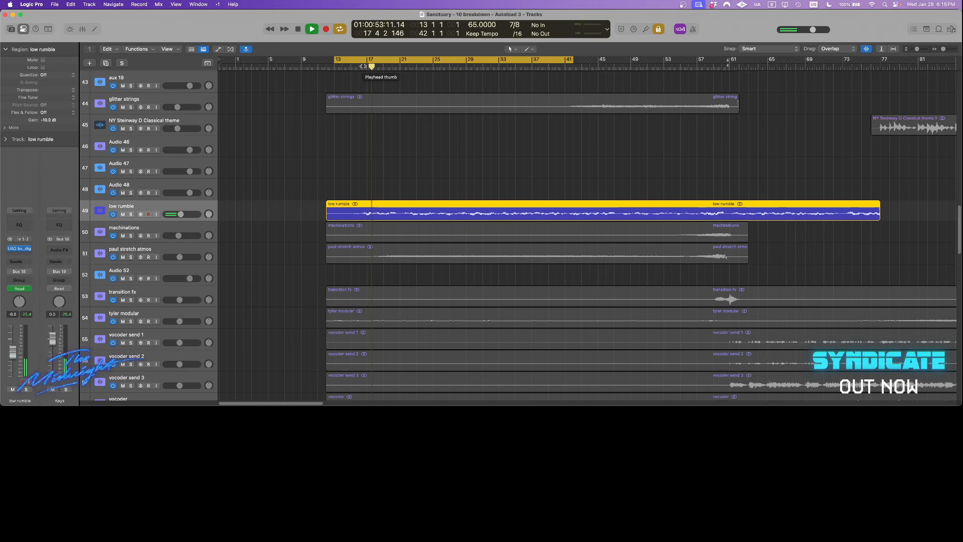
pyautogui.press('space')
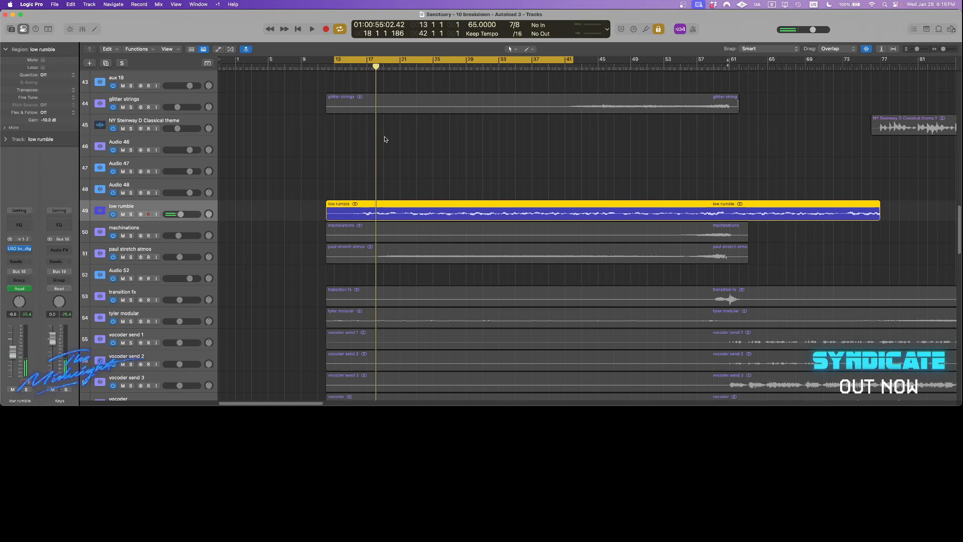
pyautogui.hotkey('ctrl', 's')
# Play the full arrangement with the low rumble track muted and no region selected.
pyautogui.press('space')
pyautogui.press('m')
pyautogui.press('t')
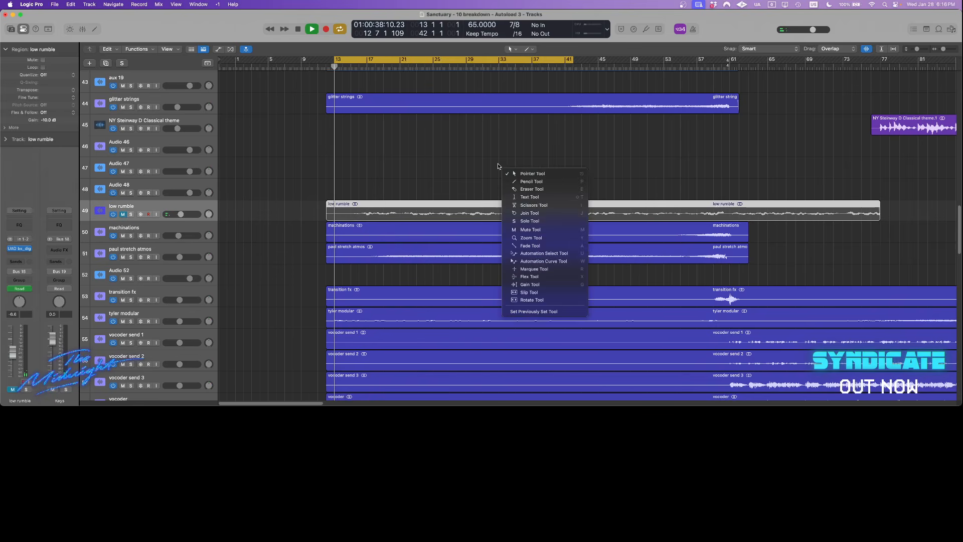
pyautogui.press('t')
pyautogui.click(432, 133)
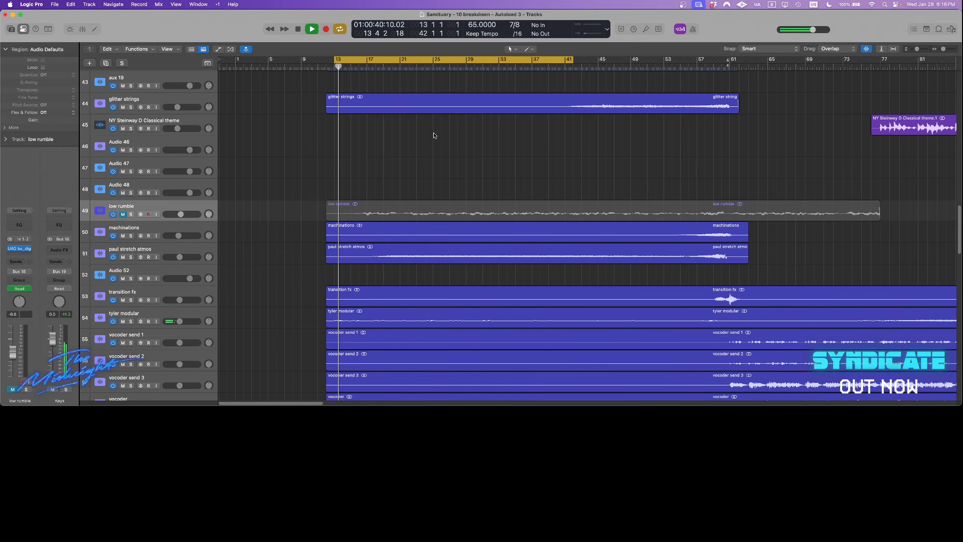
# Set the cycle range to bars 17 to 61 and switch the low rumble track from muted to soloed during playback.
pyautogui.moveTo(367, 63); pyautogui.dragTo(728, 69)
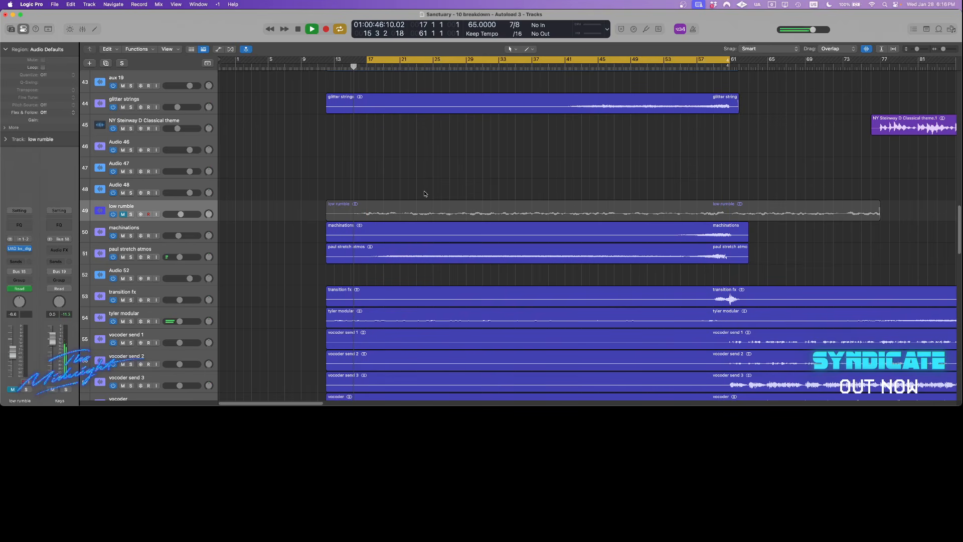
pyautogui.click(124, 214)
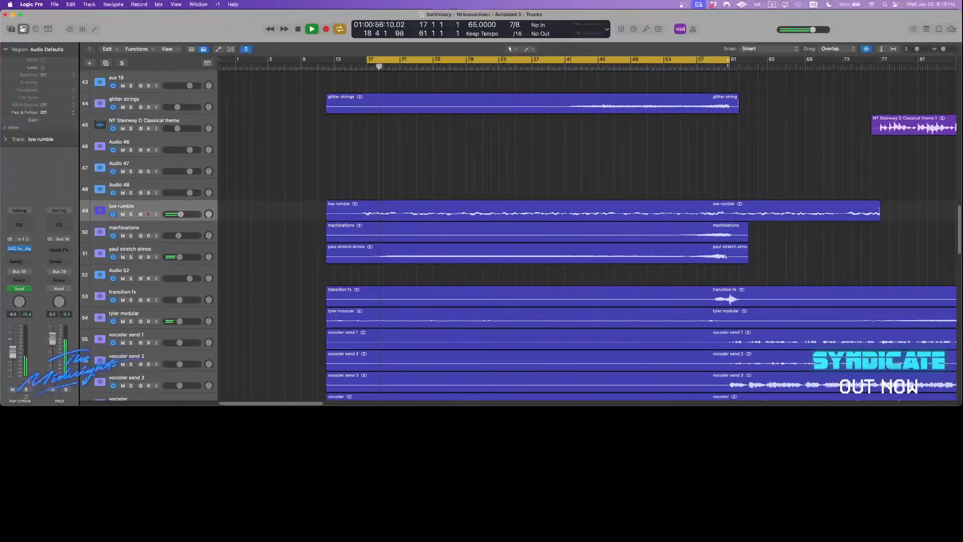
pyautogui.click(26, 390)
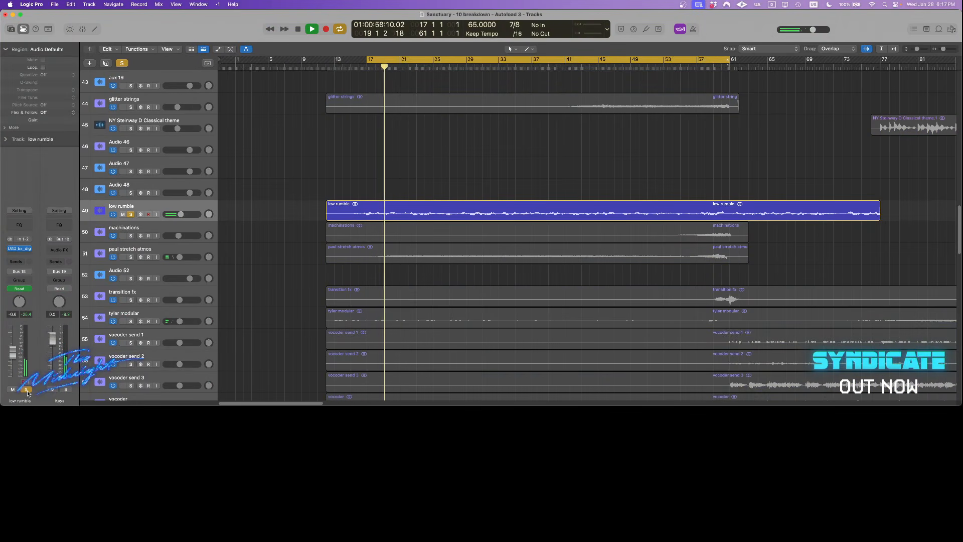
# Turn off solo on the low rumble track, stop playback and switch off the cycle range.
pyautogui.click(26, 389)
pyautogui.press('space')
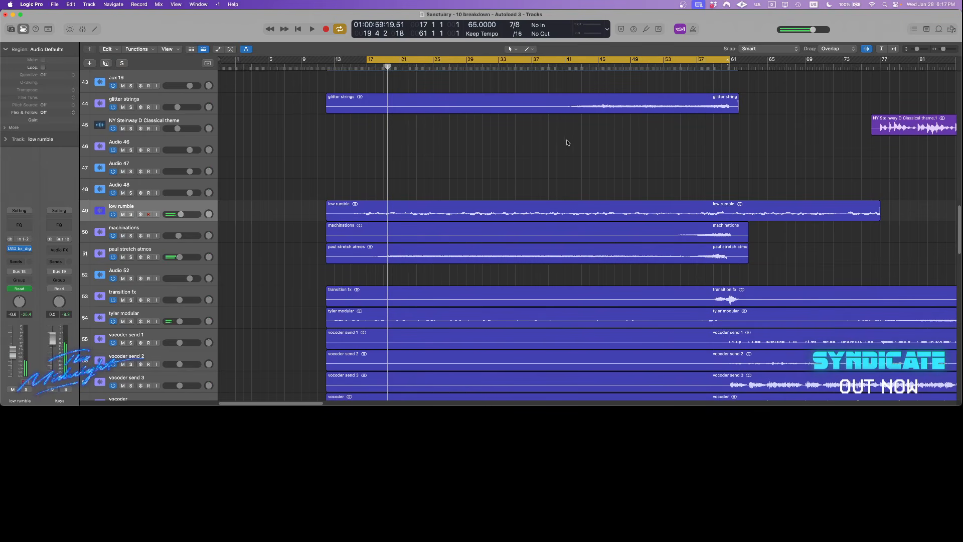
pyautogui.scroll(5, 565, 143)
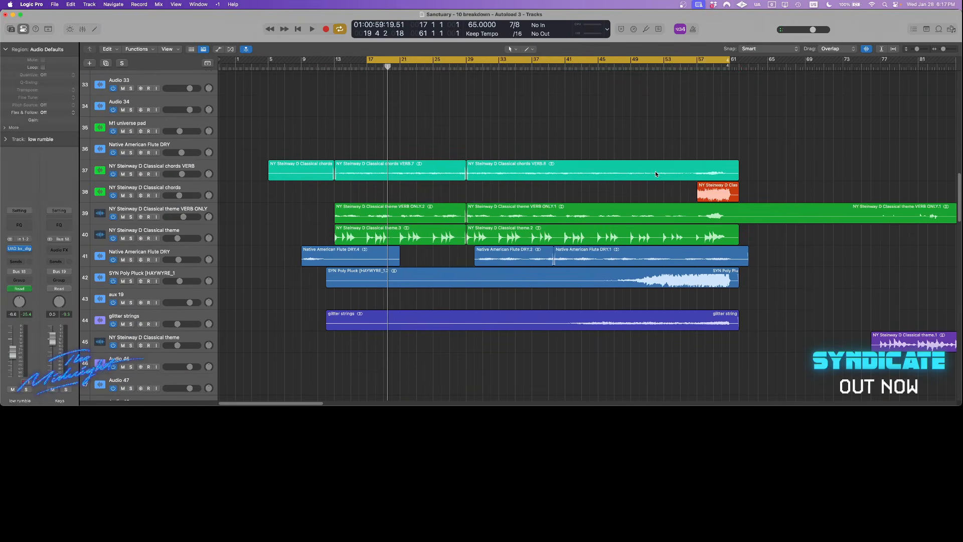
pyautogui.scroll(7, 655, 171)
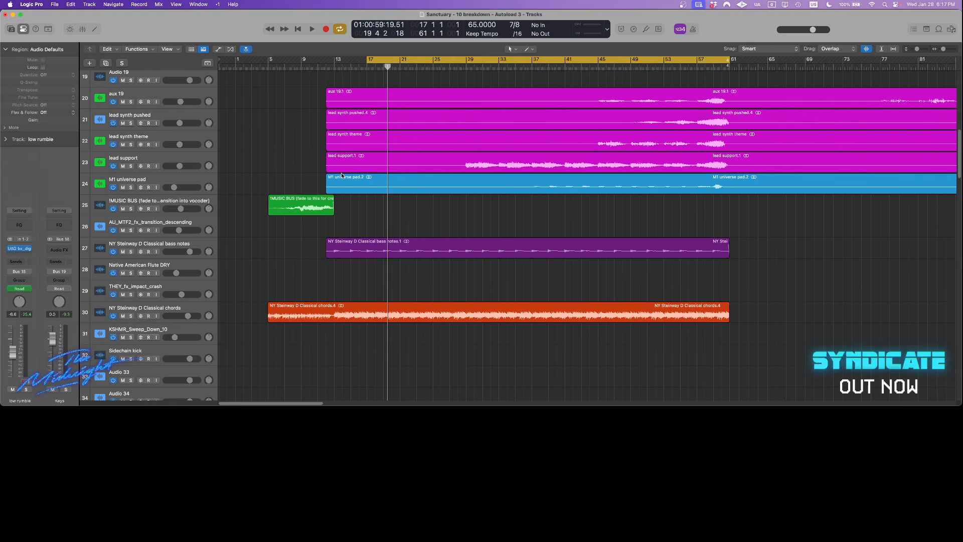
pyautogui.scroll(-15, 540, 225)
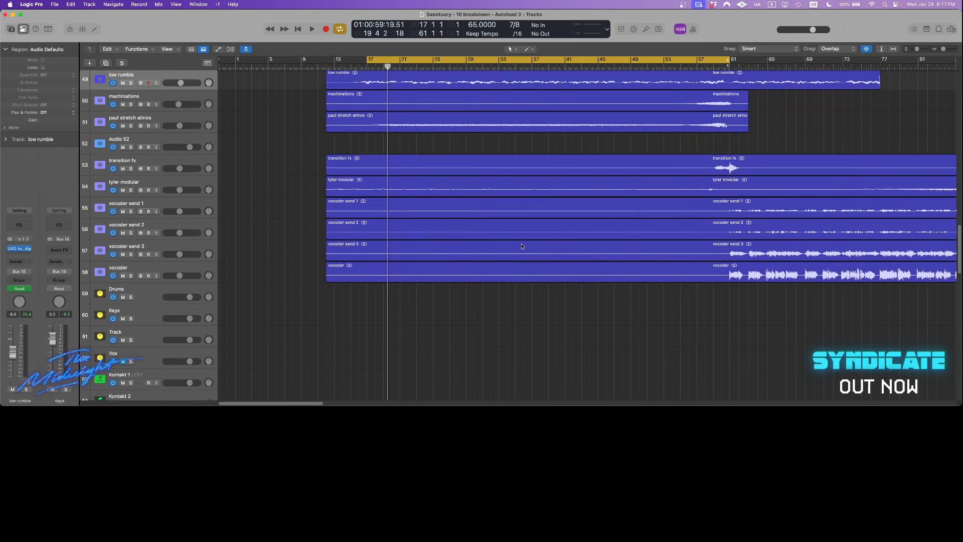
pyautogui.scroll(5, 519, 252)
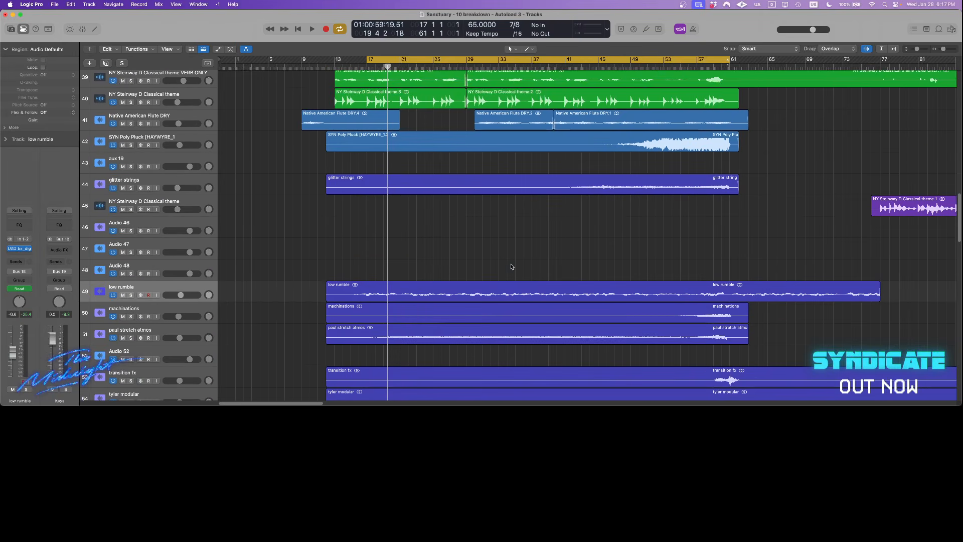
pyautogui.click(467, 58)
pyautogui.hscroll(1, 517, 203)
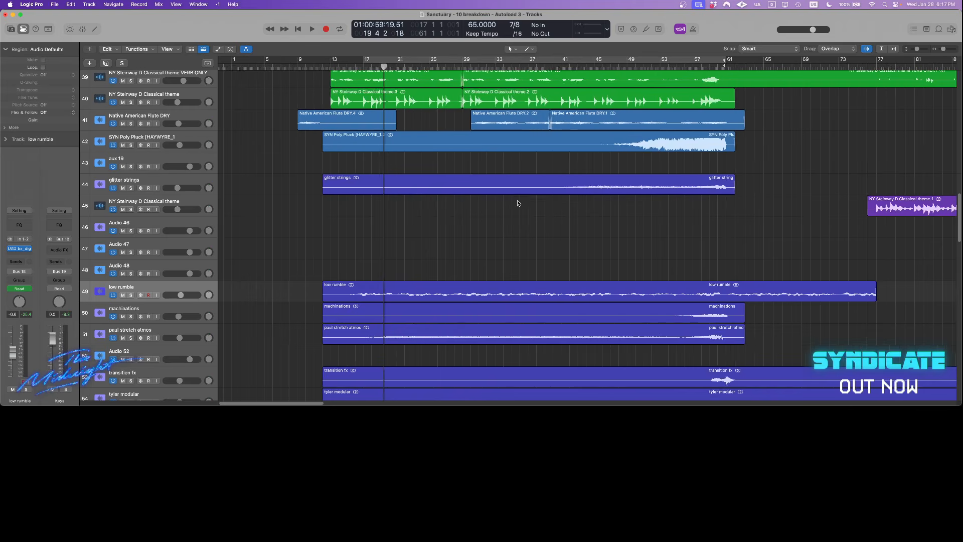
# Select the lead support region on track 23 and mute it.
pyautogui.scroll(-5, 511, 206)
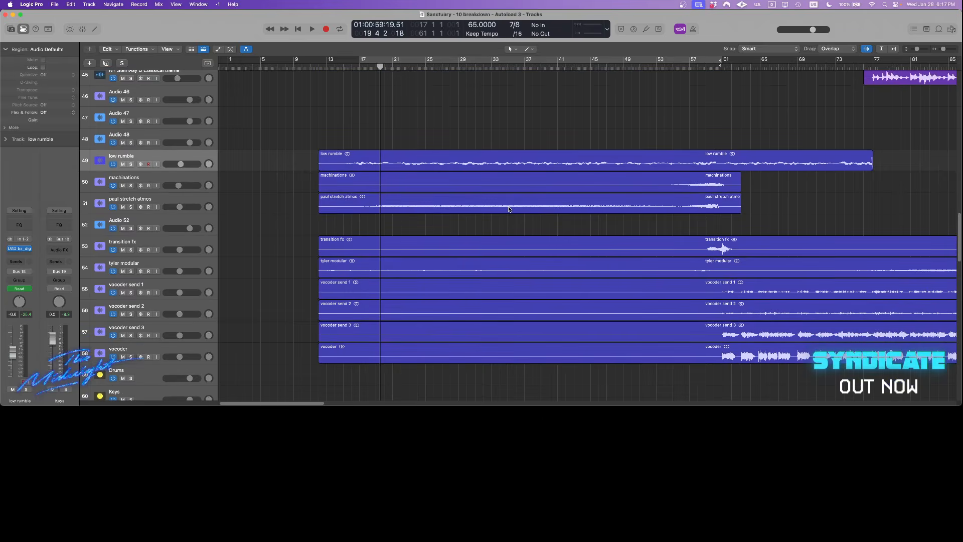
pyautogui.scroll(6, 506, 216)
pyautogui.scroll(9, 503, 224)
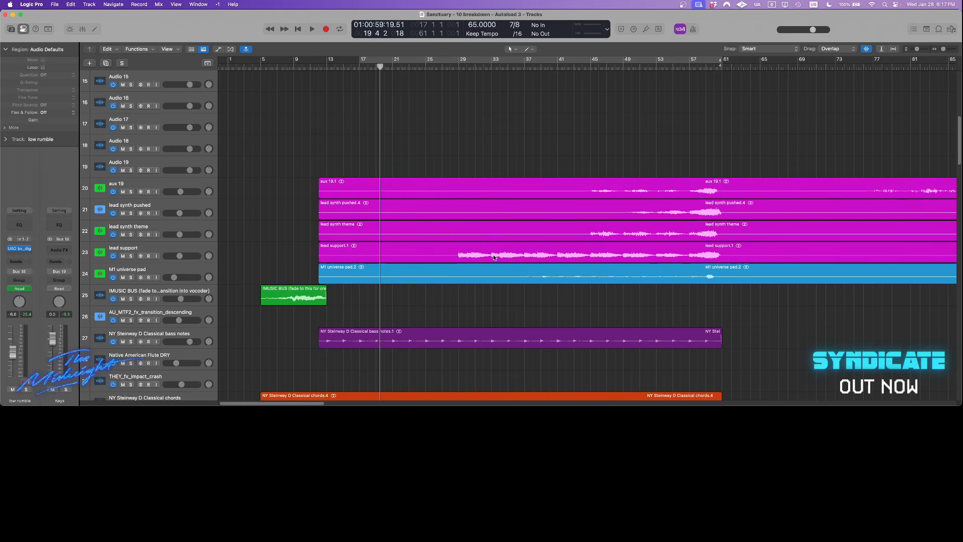
pyautogui.click(495, 255)
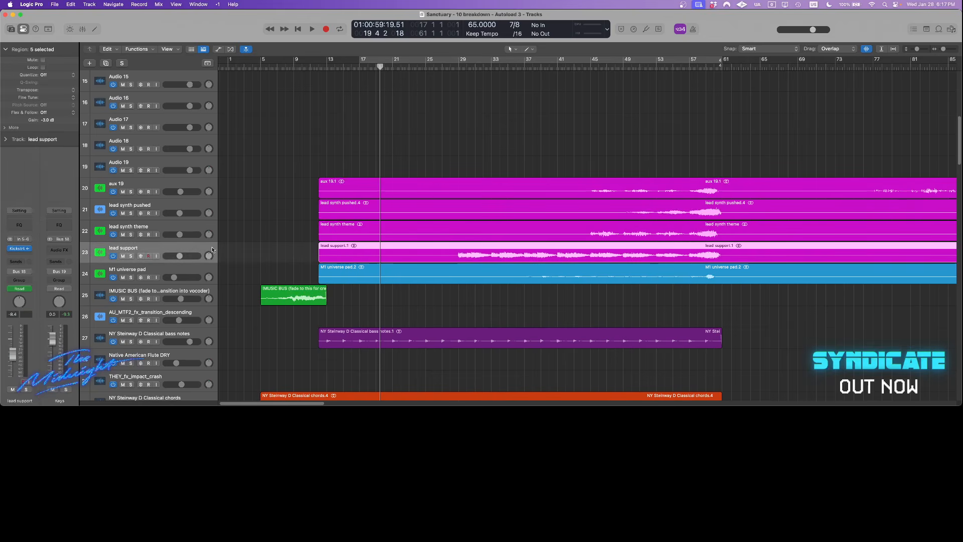
pyautogui.hotkey('ctrl', 'm')
pyautogui.click(460, 64)
pyautogui.moveTo(459, 65); pyautogui.dragTo(459, 66)
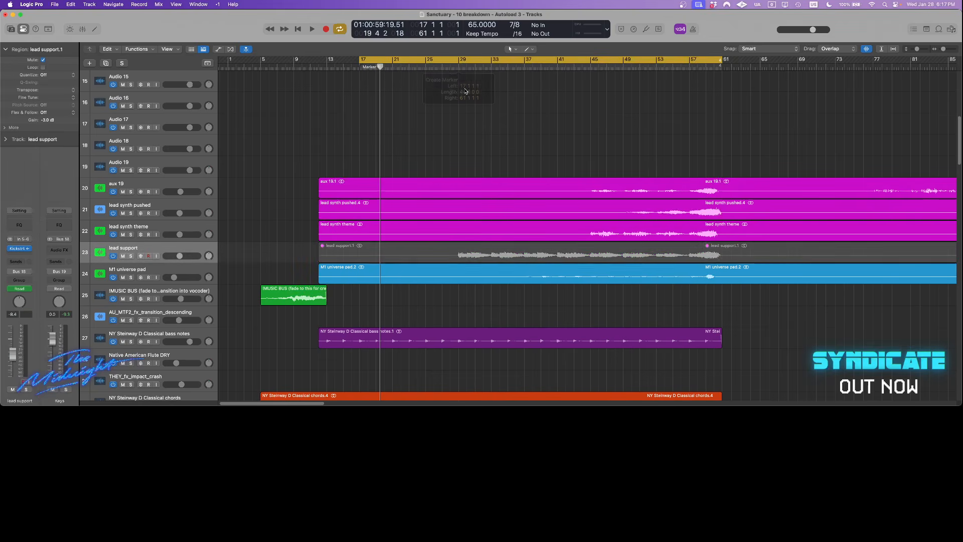
pyautogui.press('super+z')
pyautogui.click(455, 59)
# Play the arrangement briefly from about bar 29 with the lead support region muted, with no region selected.
pyautogui.click(455, 66)
pyautogui.click(517, 112)
pyautogui.press('space')
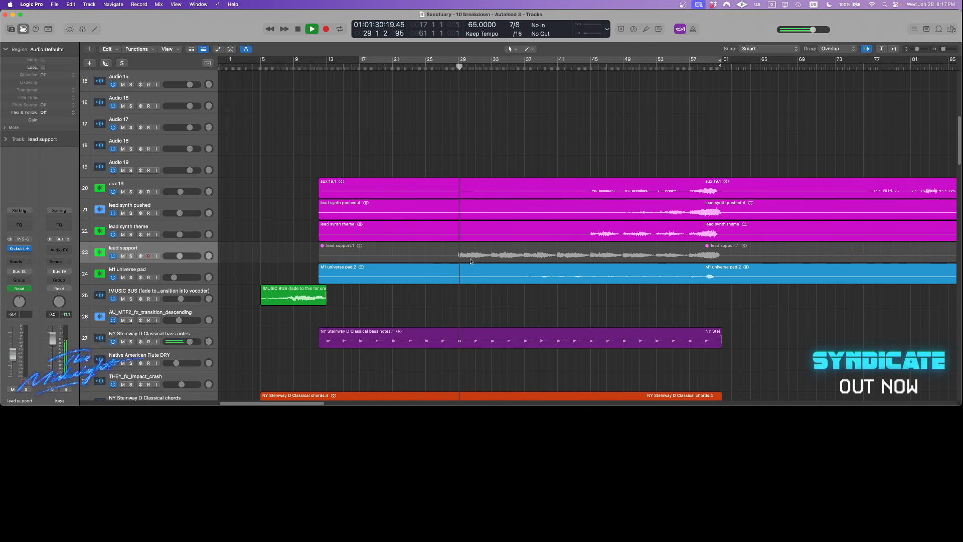
pyautogui.press('space')
# Unmute the lead support region and play it in solo from about bar 29.
pyautogui.click(472, 260)
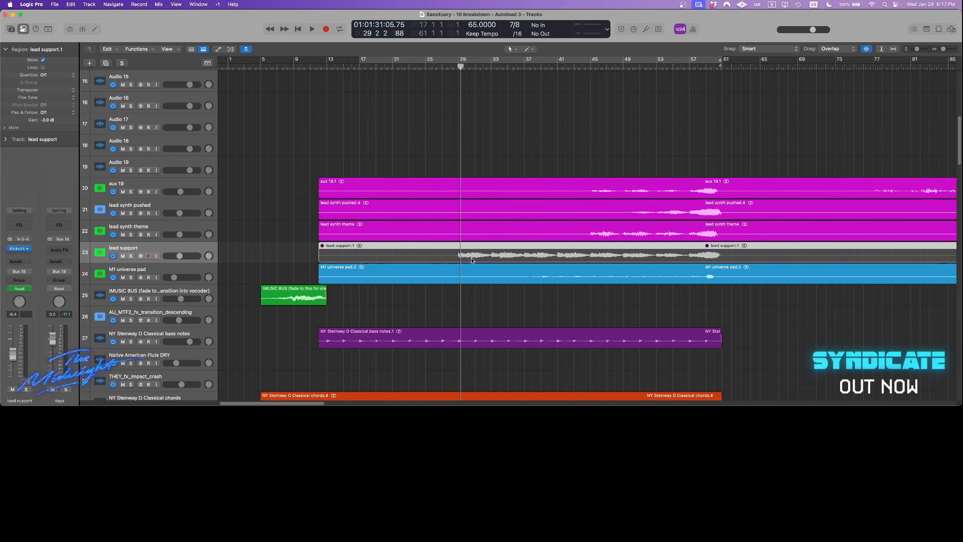
pyautogui.hotkey('ctrl', 'm')
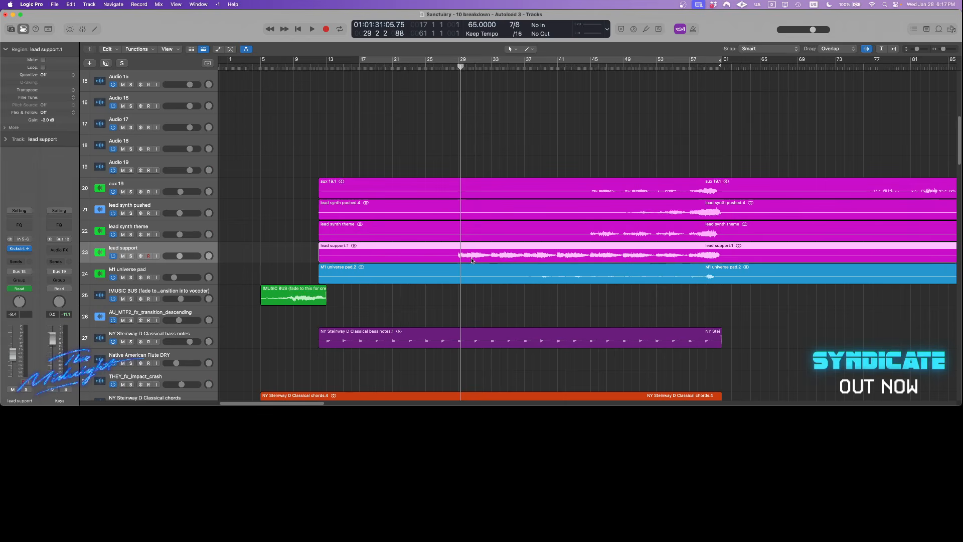
pyautogui.hotkey('ctrl', 's')
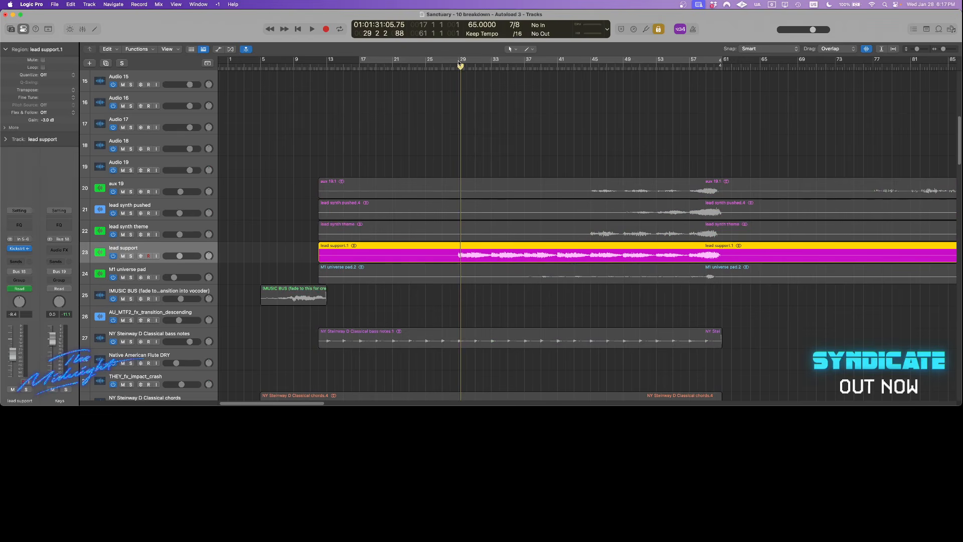
pyautogui.click(457, 63)
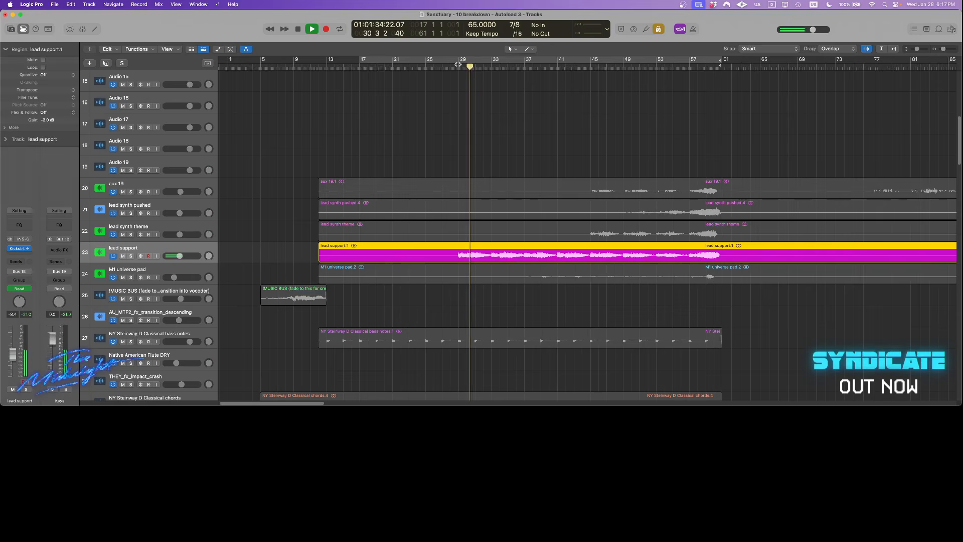
# Play the full arrangement from about bar 29 without solo, muting and unmuting the lead support track, and stop playback.
pyautogui.click(458, 64)
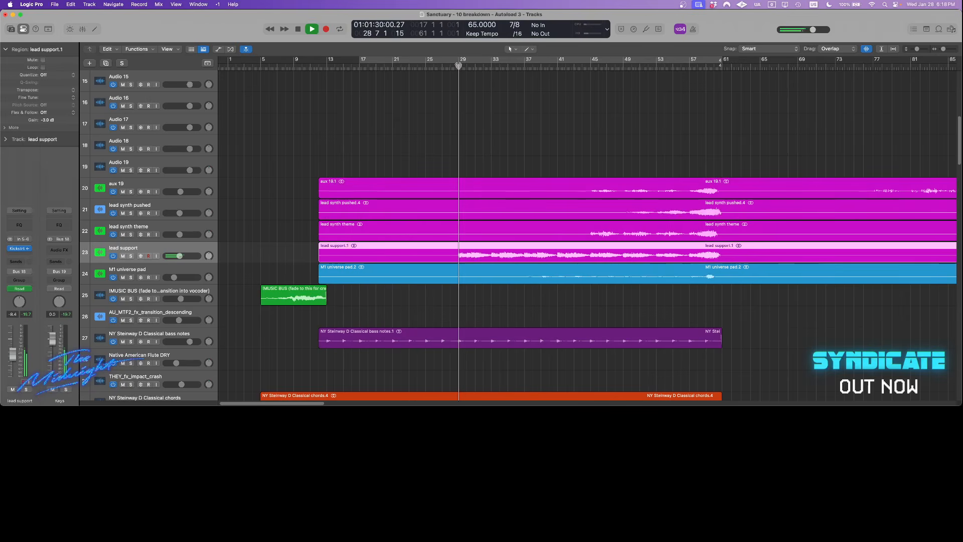
pyautogui.click(656, 89)
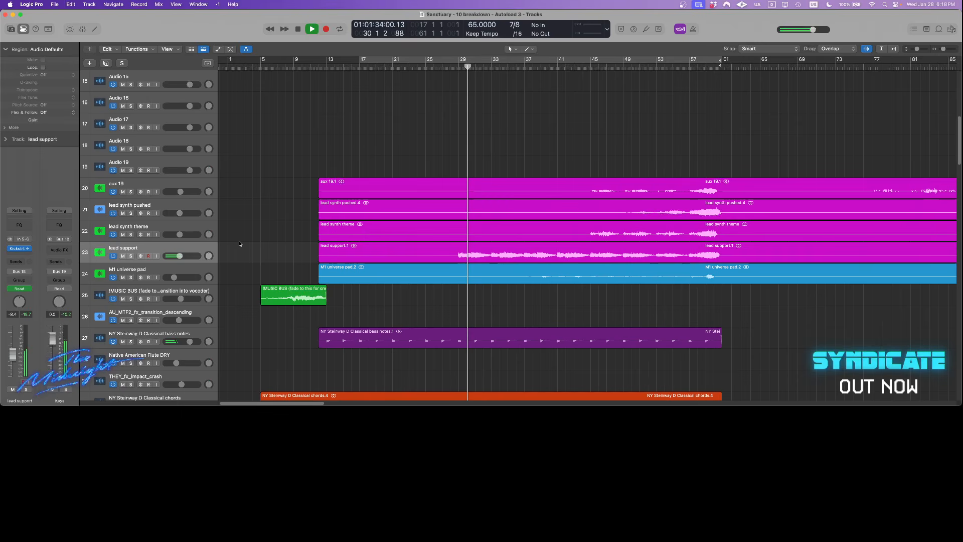
pyautogui.click(11, 389)
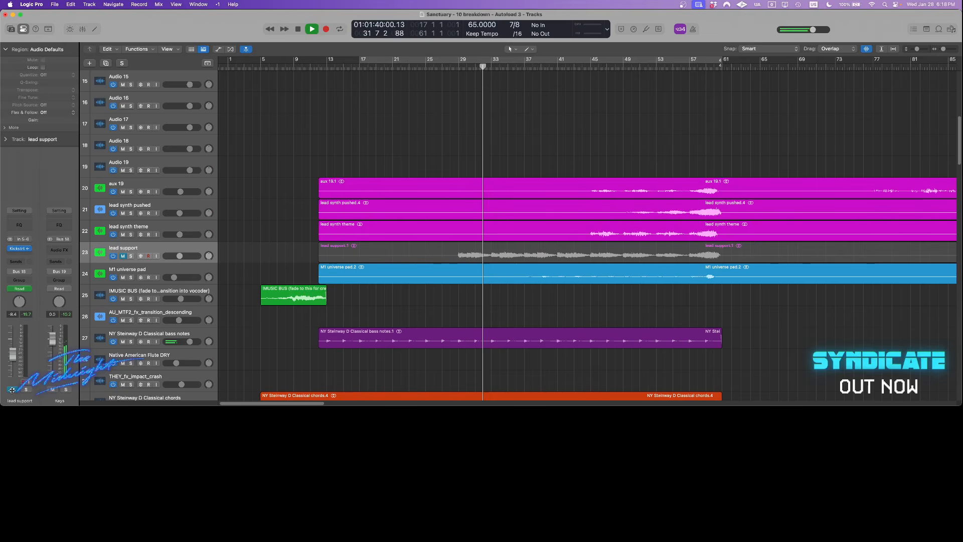
pyautogui.click(11, 390)
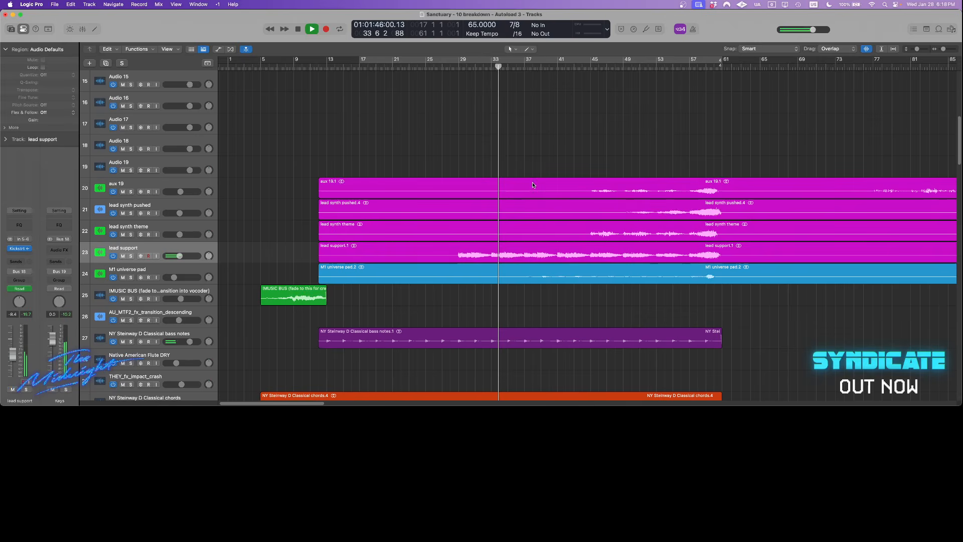
pyautogui.press('space')
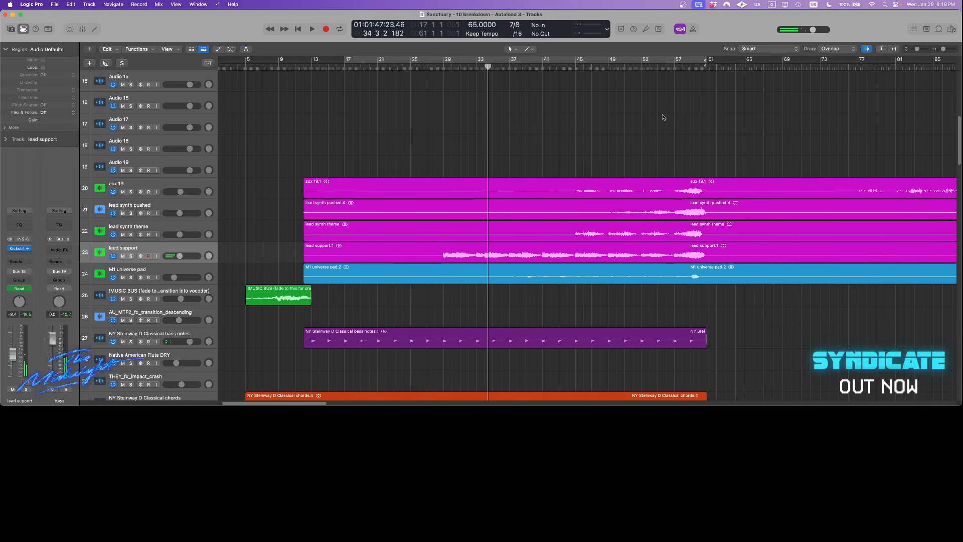
# Play the lead synth theme region on track 22 in solo from about bar 45.
pyautogui.moveTo(559, 69); pyautogui.dragTo(707, 69)
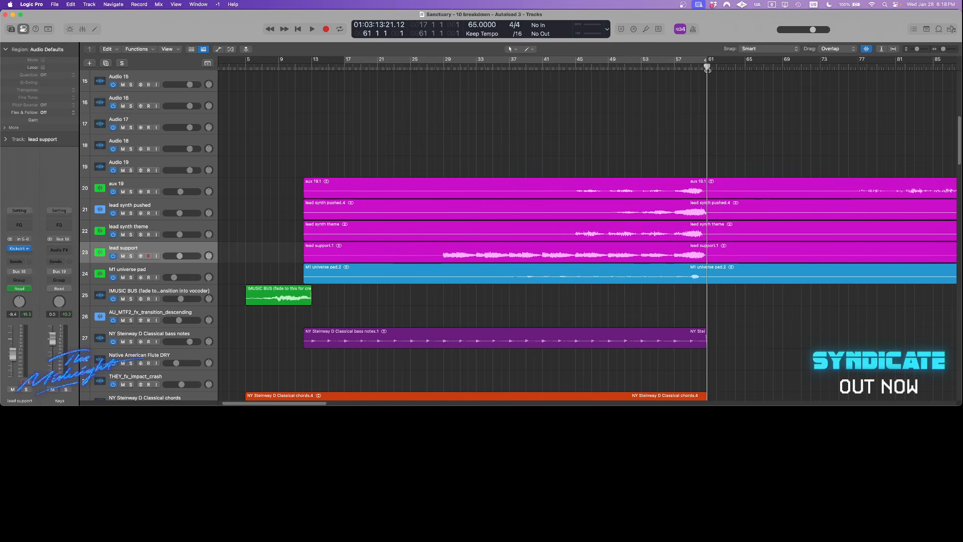
pyautogui.hscroll(2, 562, 112)
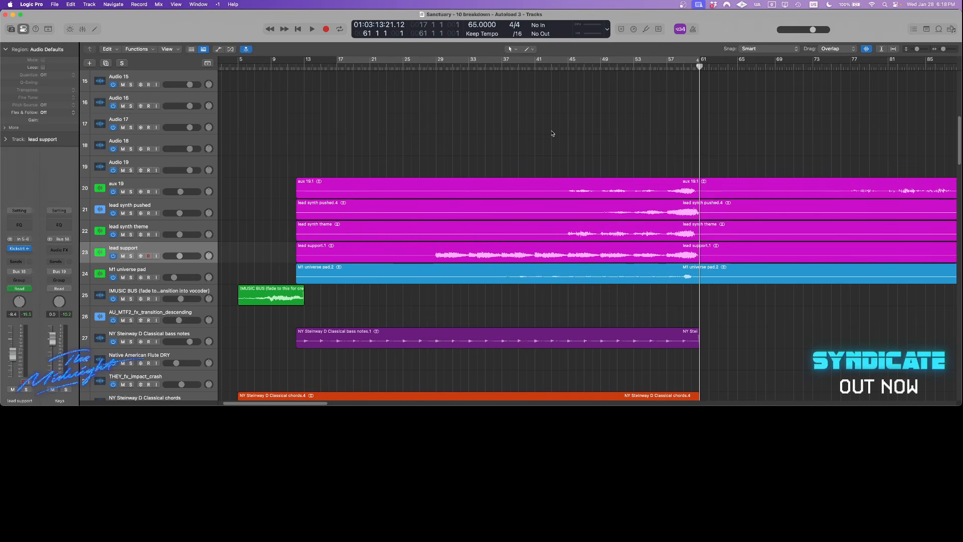
pyautogui.moveTo(506, 69); pyautogui.dragTo(570, 81)
pyautogui.hscroll(3, 696, 155)
pyautogui.click(579, 222)
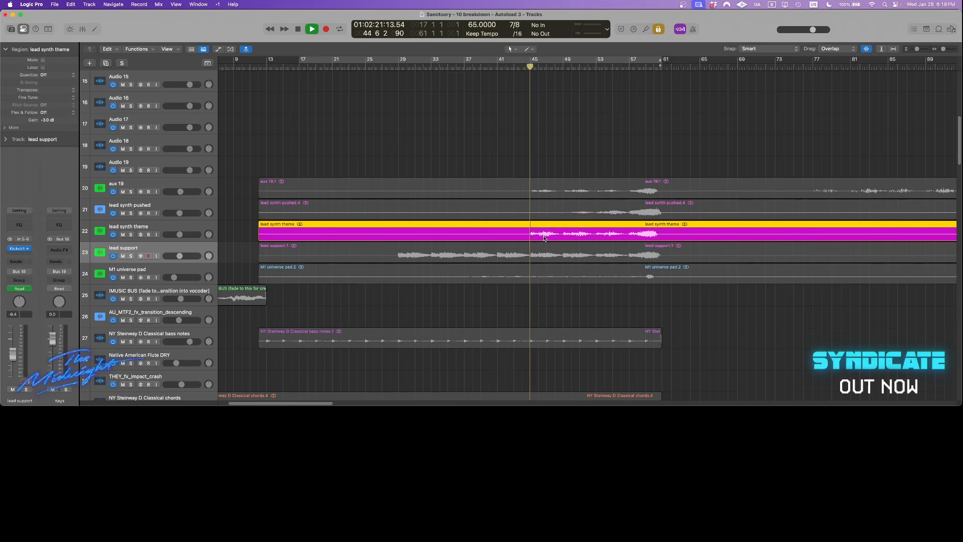
pyautogui.press('space')
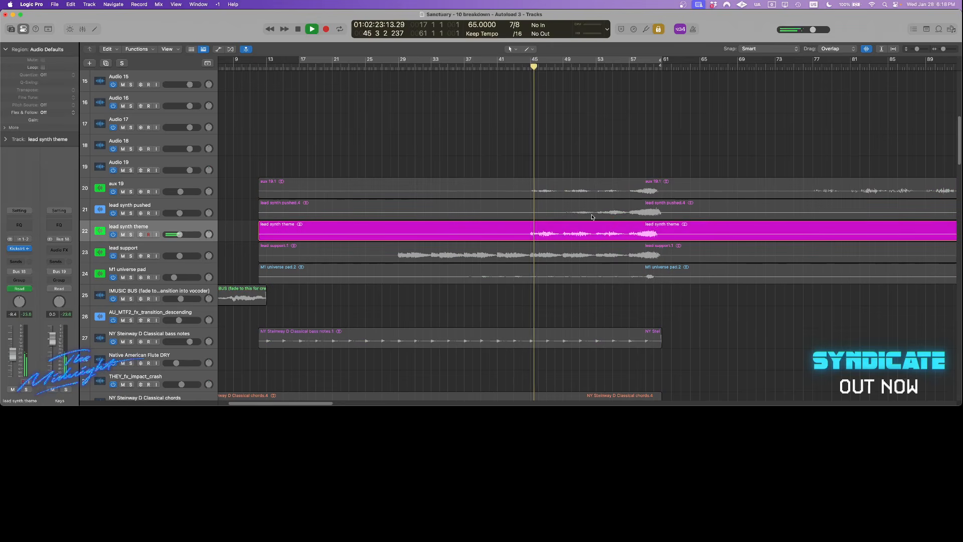
# Audition the lead support region and the lead synth pushed region in solo, and select the lead synth pushed track.
pyautogui.click(607, 258)
pyautogui.press('space')
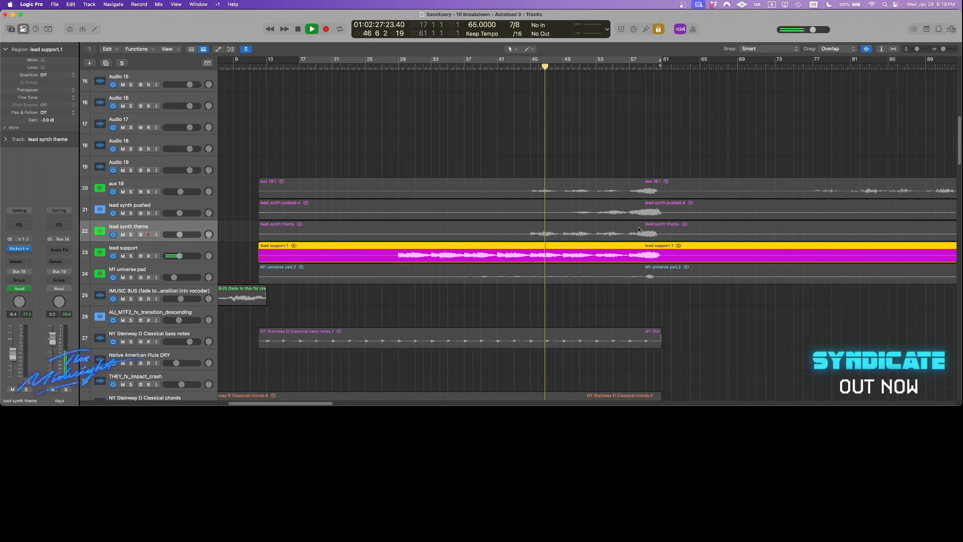
pyautogui.click(625, 211)
pyautogui.press('space')
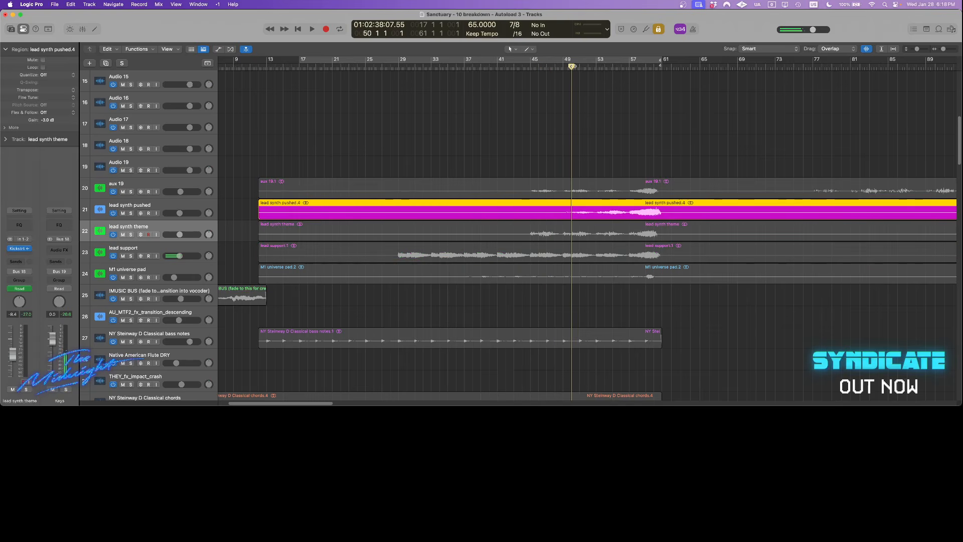
pyautogui.click(172, 203)
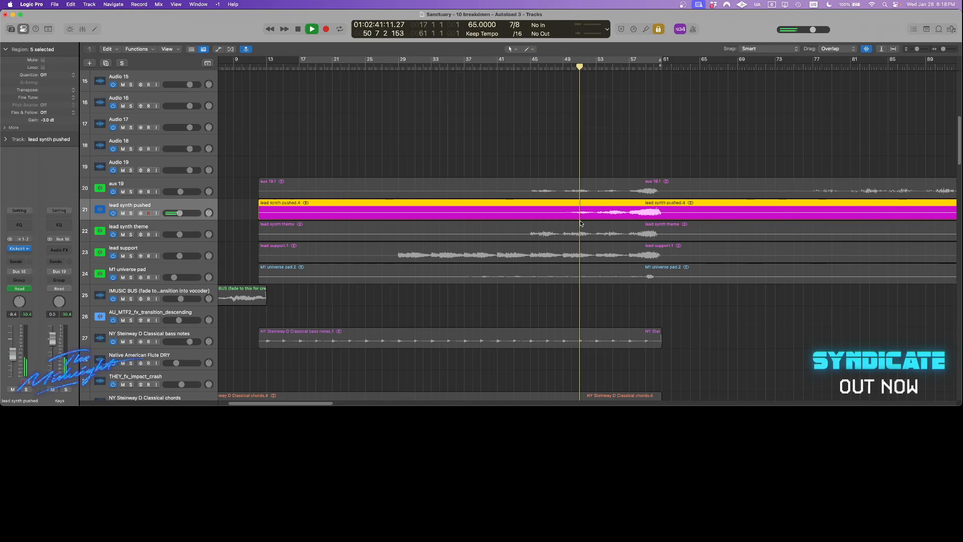
# Play the aux 19 region in solo from about bar 45 and select its track.
pyautogui.click(583, 183)
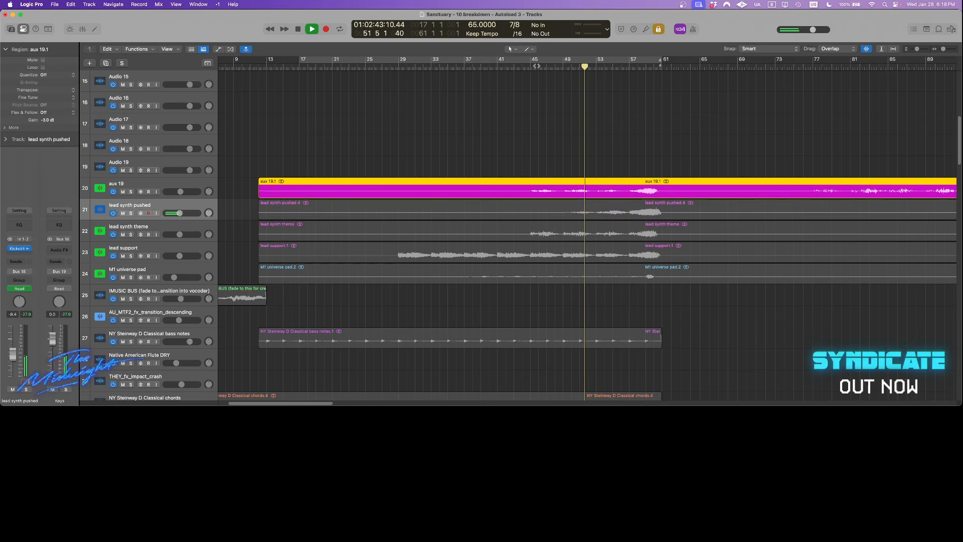
pyautogui.press('space')
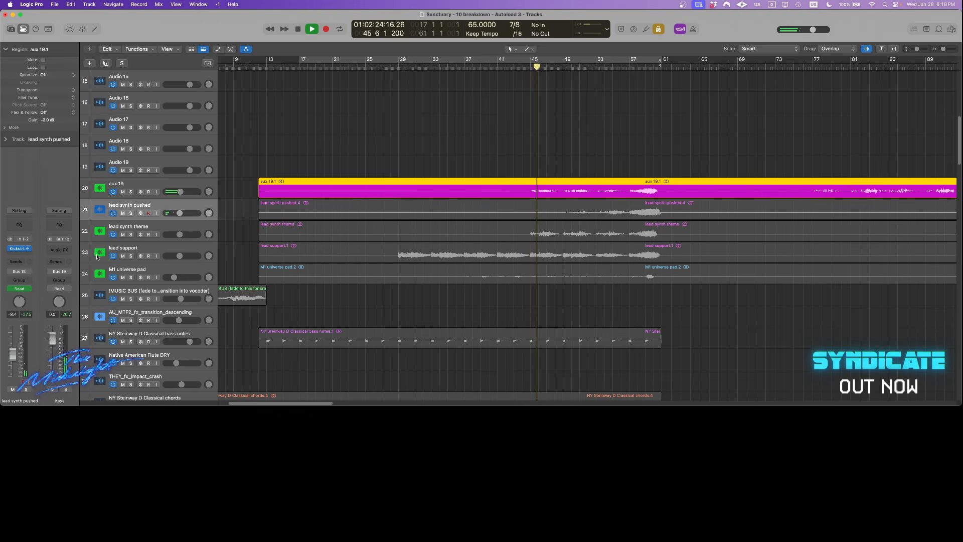
pyautogui.press('Up')
# Select the four lead synth regions on tracks 20 to 23 plus the M1 universe pad region to hear them soloed together.
pyautogui.moveTo(735, 127); pyautogui.dragTo(507, 261)
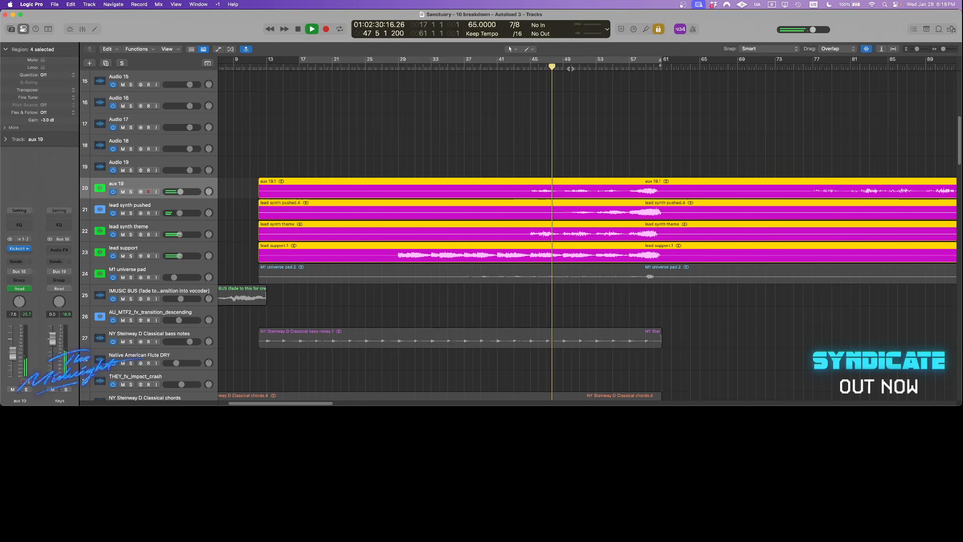
pyautogui.click(775, 182)
pyautogui.moveTo(775, 163); pyautogui.dragTo(761, 262)
pyautogui.keyDown('shift'); pyautogui.click(637, 274); pyautogui.keyUp('shift')
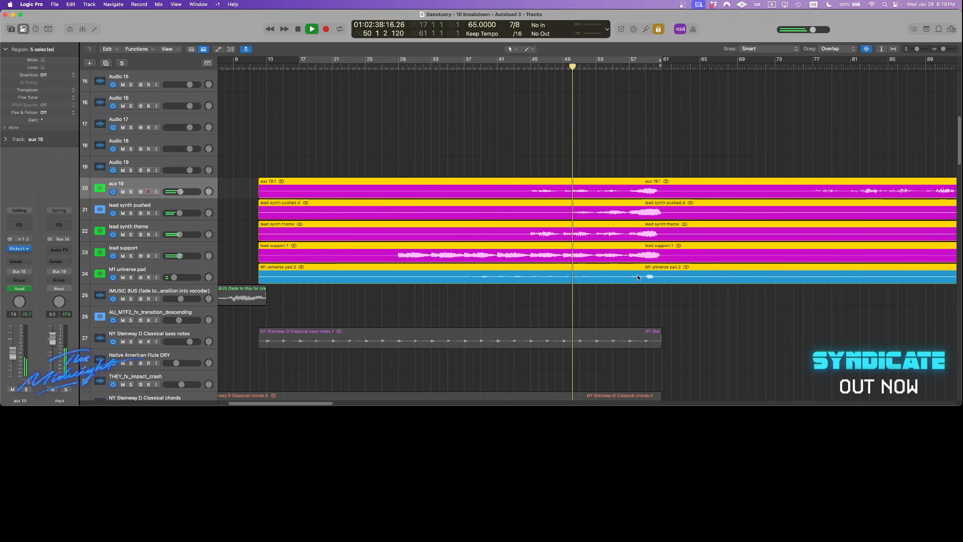
# Stop playback of the soloed synth regions and turn off solo.
pyautogui.hscroll(1, 636, 275)
pyautogui.scroll(-3, 636, 275)
pyautogui.scroll(-12, 637, 279)
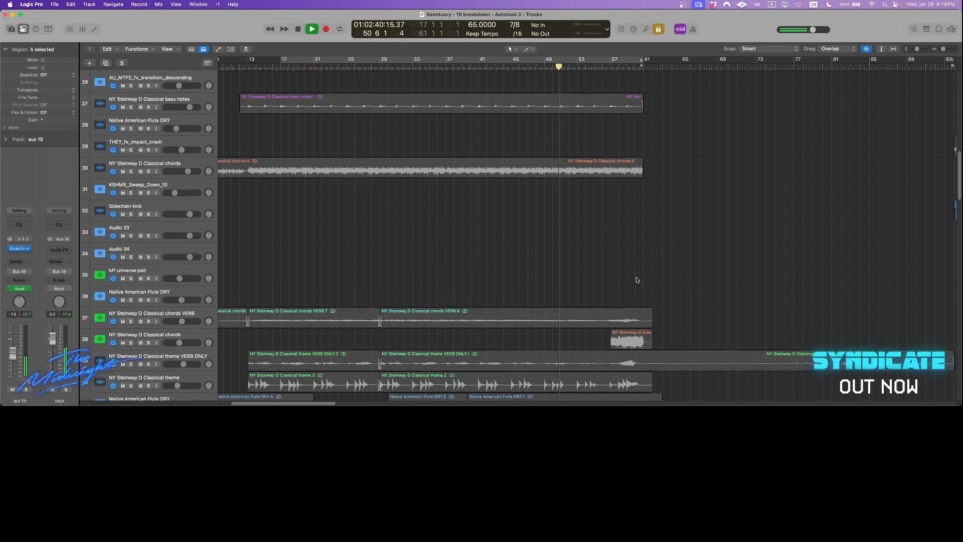
pyautogui.scroll(6, 637, 280)
pyautogui.scroll(-15, 637, 279)
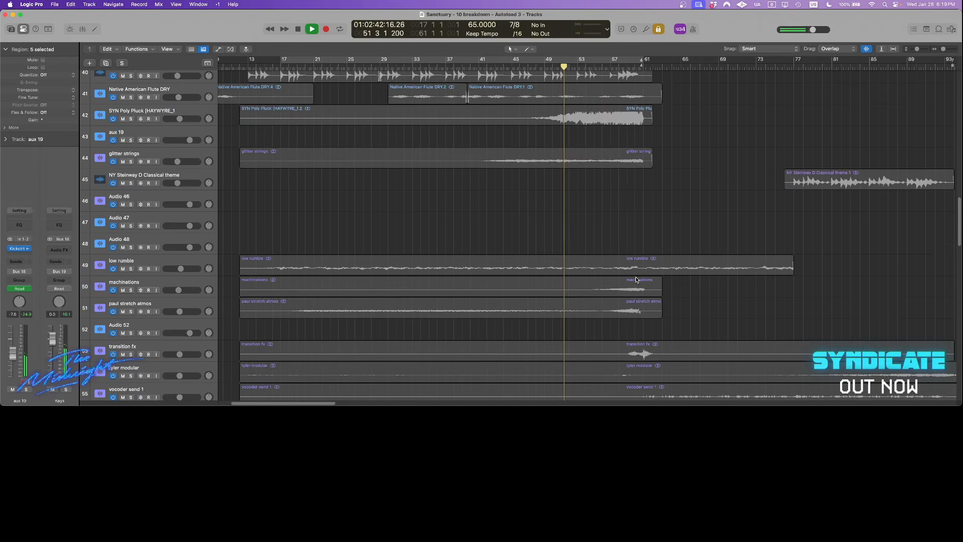
pyautogui.scroll(2, 636, 278)
pyautogui.press('space')
pyautogui.hotkey('ctrl', 's')
pyautogui.press('super+s')
# Select the SYN Poly Pluck region on track 42 and turn on solo for it.
pyautogui.click(174, 147)
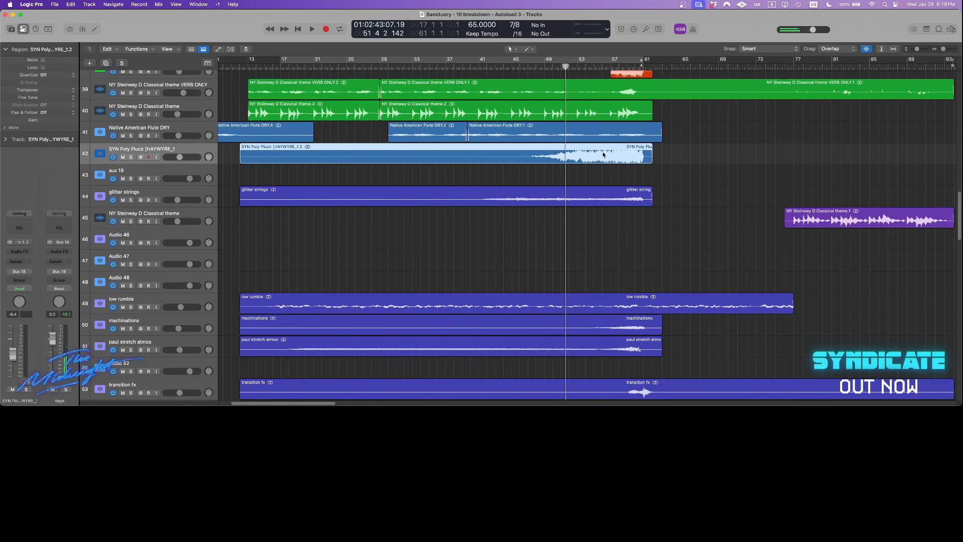
pyautogui.click(753, 164)
pyautogui.click(550, 158)
pyautogui.hotkey('ctrl', 's')
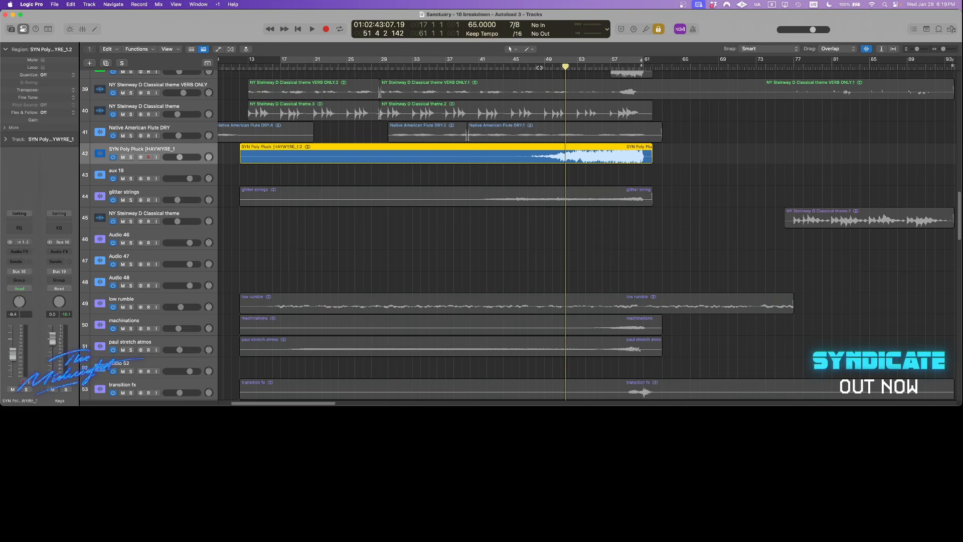
# Play the soloed SYN Poly Pluck region from about bar 48 and set a cycle range over bars 53 to 61.
pyautogui.click(540, 66)
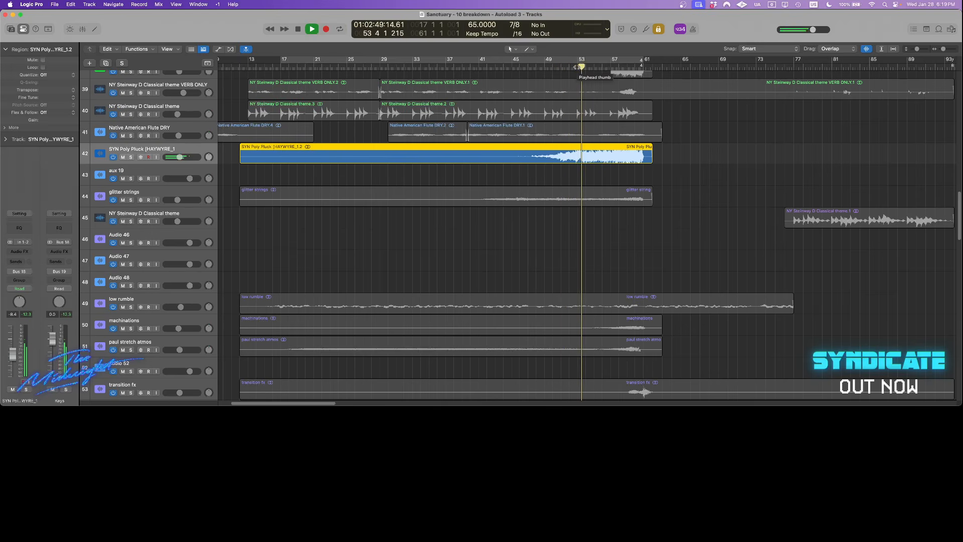
pyautogui.moveTo(578, 62); pyautogui.dragTo(643, 61)
pyautogui.press('super+Right')
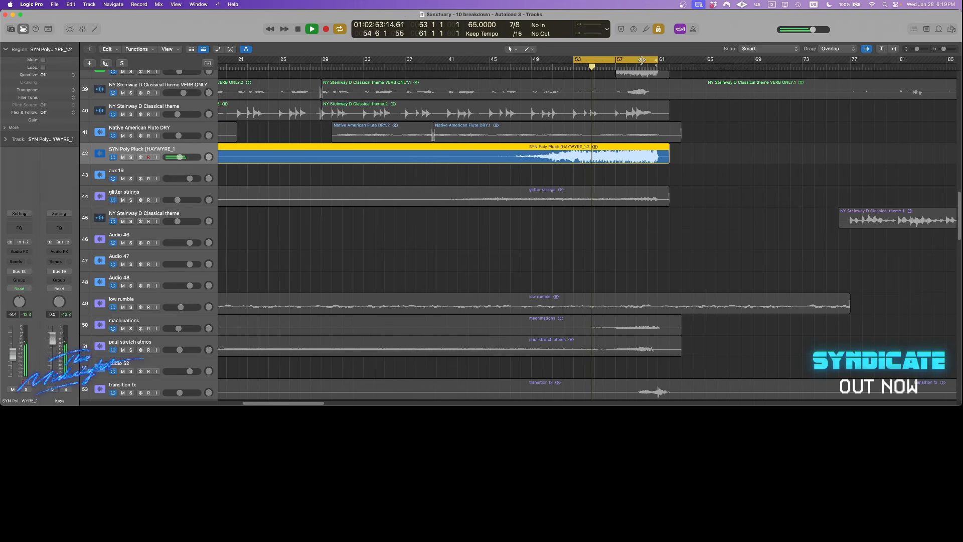
pyautogui.hscroll(3, 566, 231)
pyautogui.press('super+Right')
pyautogui.hscroll(3, 566, 230)
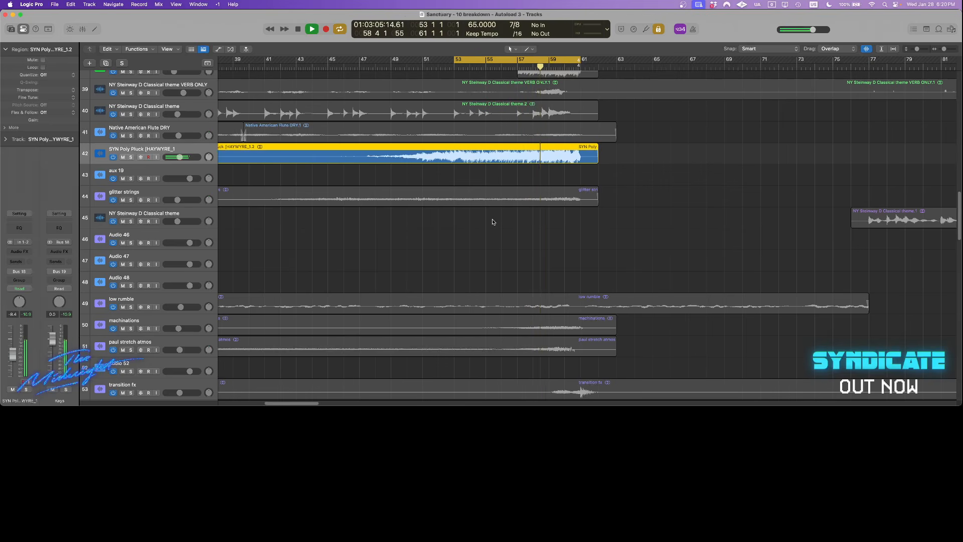
# Stop playback, turn off solo for the pluck region and clear the region selection.
pyautogui.press('space')
pyautogui.hotkey('ctrl', 's')
pyautogui.click(684, 174)
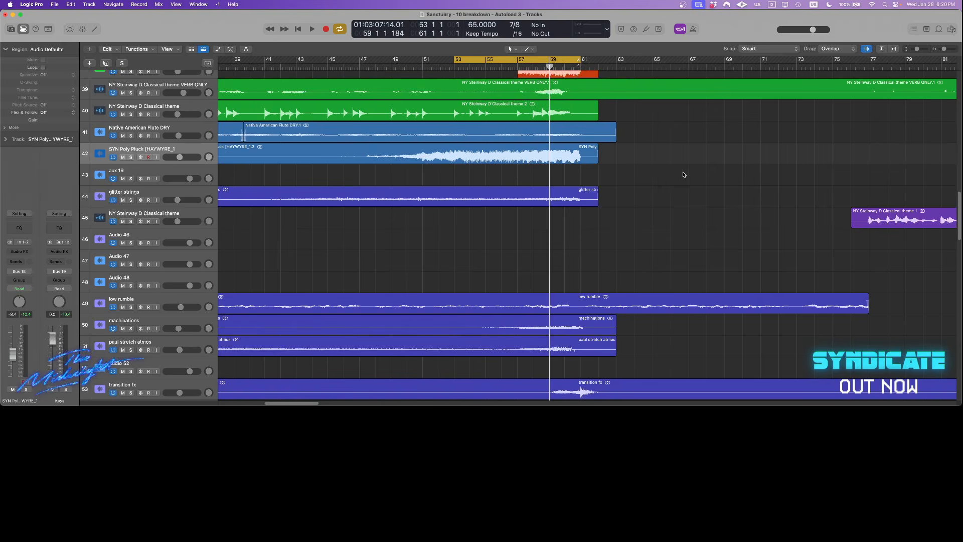
# Select the glitter strings track, solo its region and play it from about bar 50.
pyautogui.hscroll(-3, 683, 175)
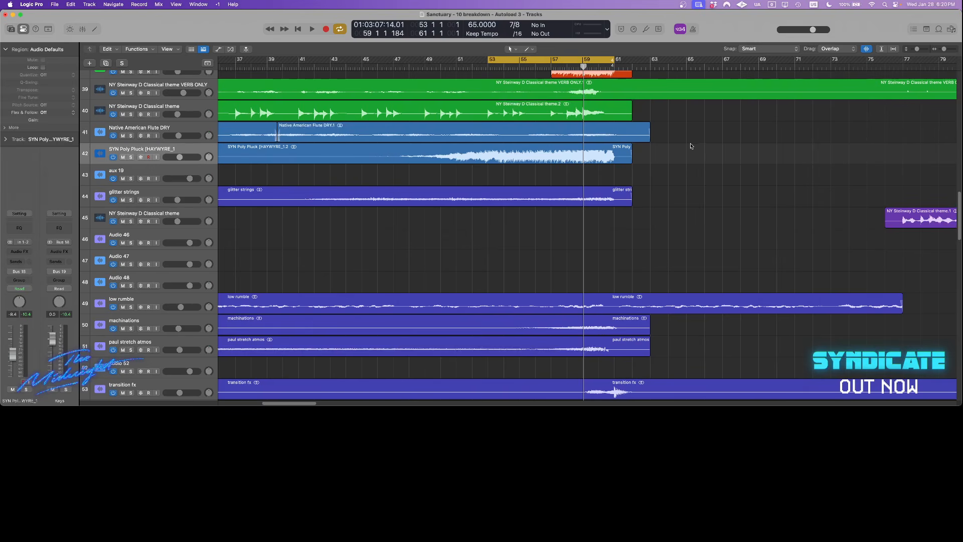
pyautogui.click(171, 192)
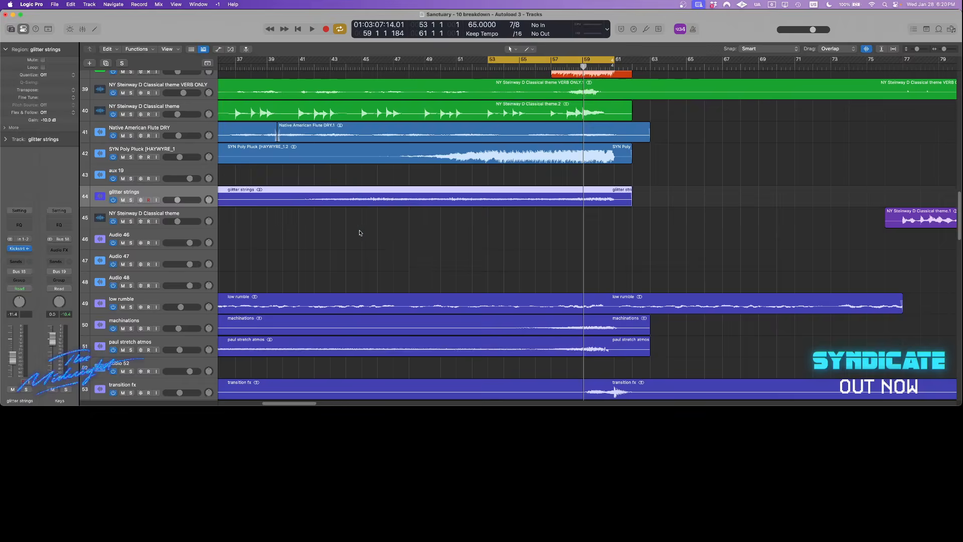
pyautogui.hotkey('ctrl', 's')
pyautogui.doubleClick(452, 67)
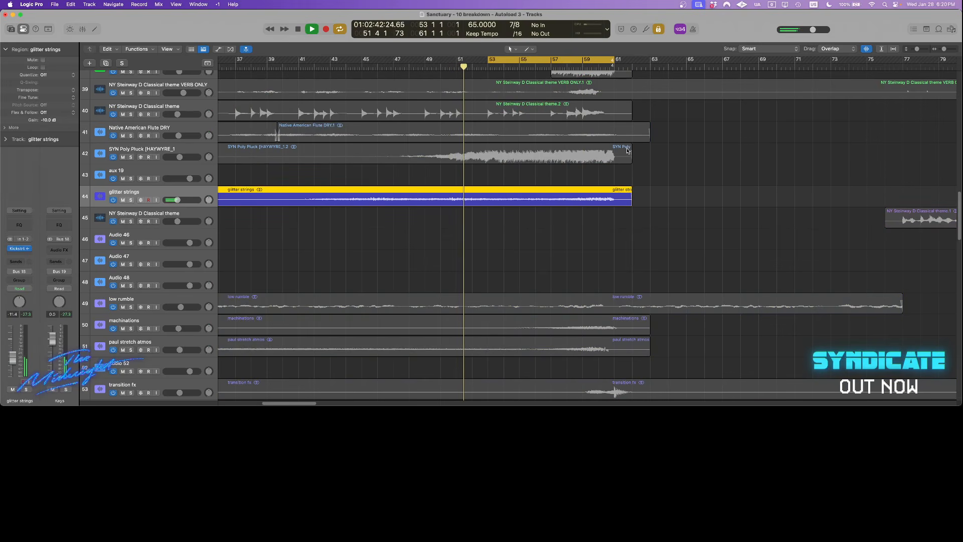
# Solo the regions on tracks 20 to 24 together with SYN Poly Pluck and glitter strings, and play from about bar 51.
pyautogui.scroll(3, 612, 190)
pyautogui.scroll(15, 619, 206)
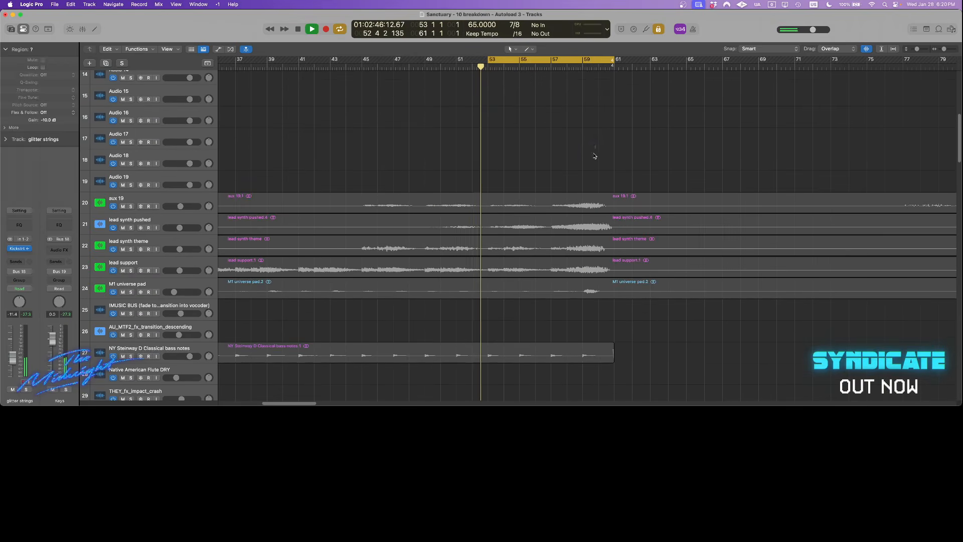
pyautogui.moveTo(595, 146); pyautogui.dragTo(554, 282)
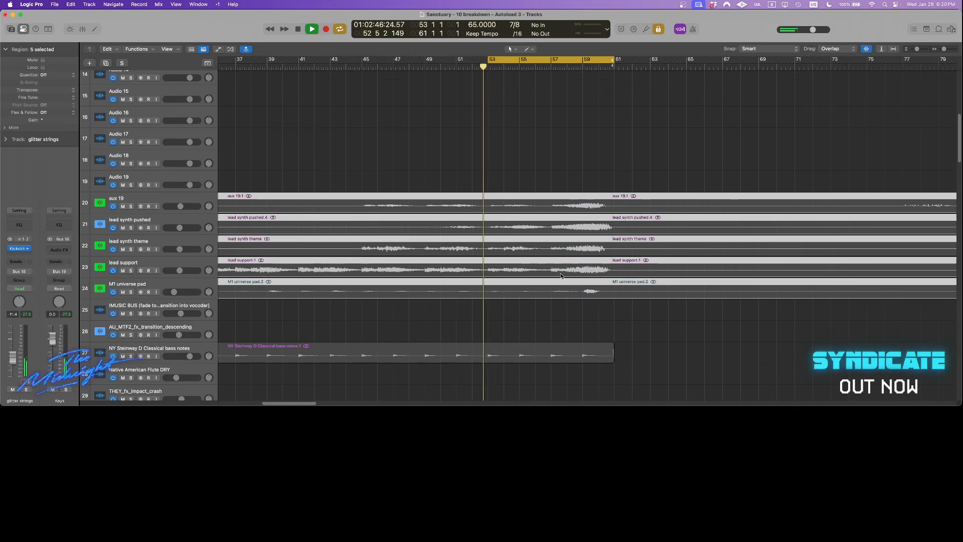
pyautogui.scroll(-15, 560, 251)
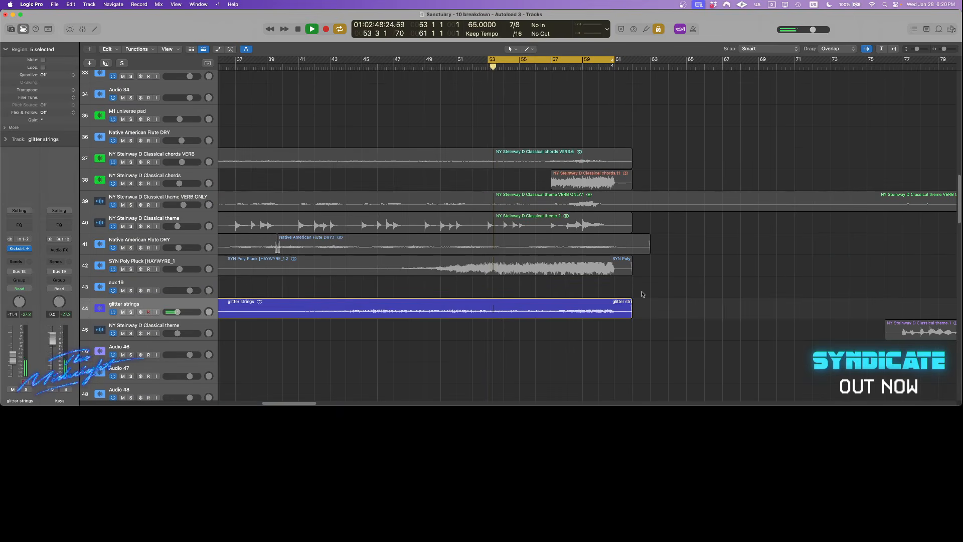
pyautogui.moveTo(642, 304); pyautogui.dragTo(607, 268)
pyautogui.hotkey('ctrl', 'alt', 's')
pyautogui.press('super+s')
pyautogui.click(457, 67)
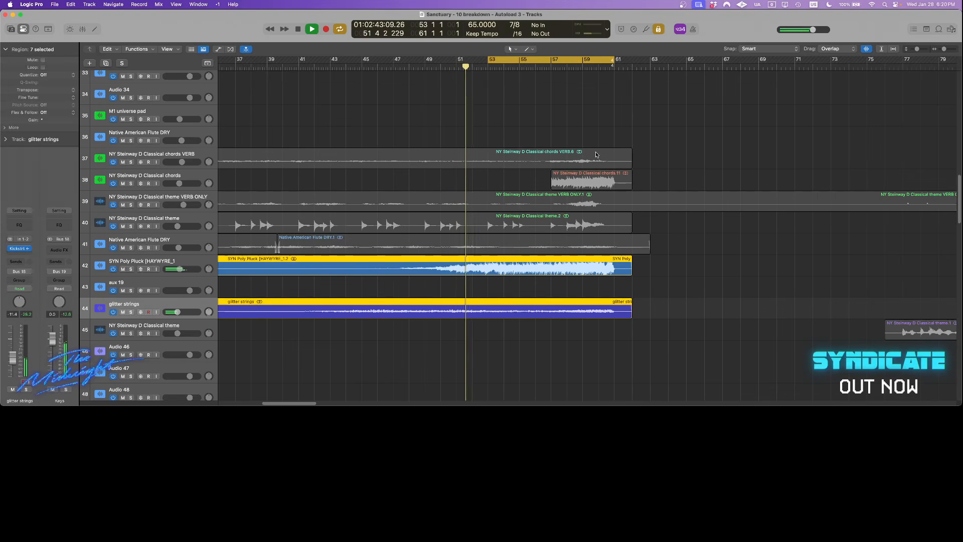
# Reduce the track height, pause playback to add the low rumble region to the soloed selection, and resume.
pyautogui.press('super+Up')
pyautogui.press('super+Up')
pyautogui.scroll(3, 657, 108)
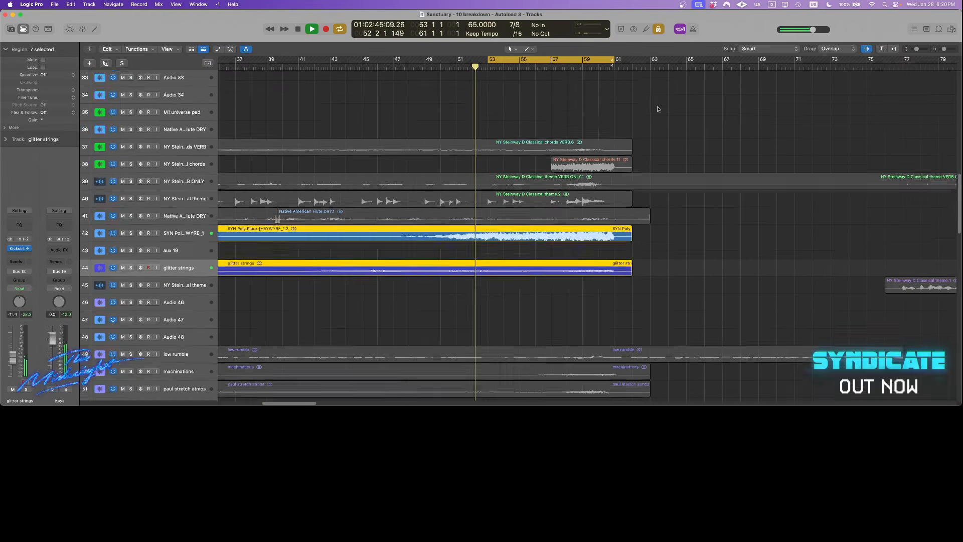
pyautogui.scroll(10, 656, 108)
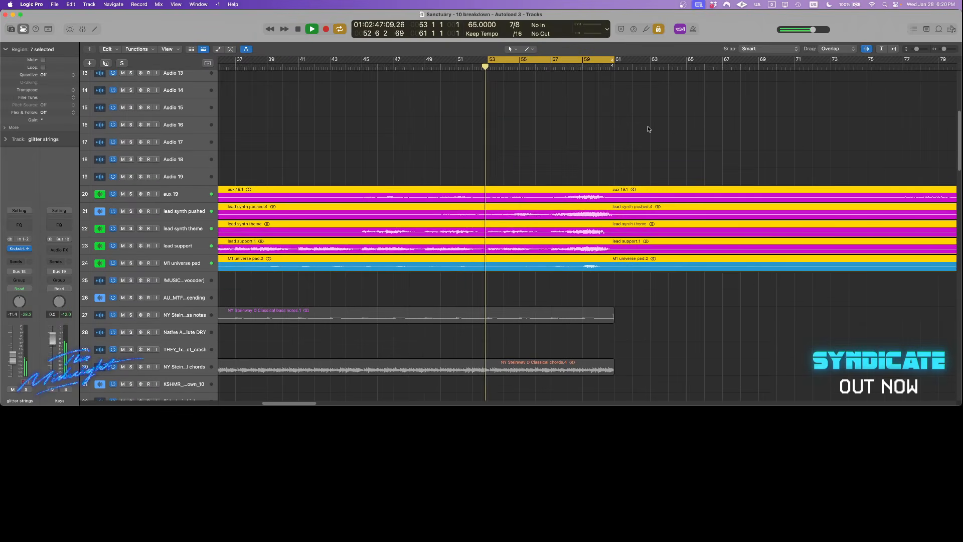
pyautogui.scroll(-12, 639, 141)
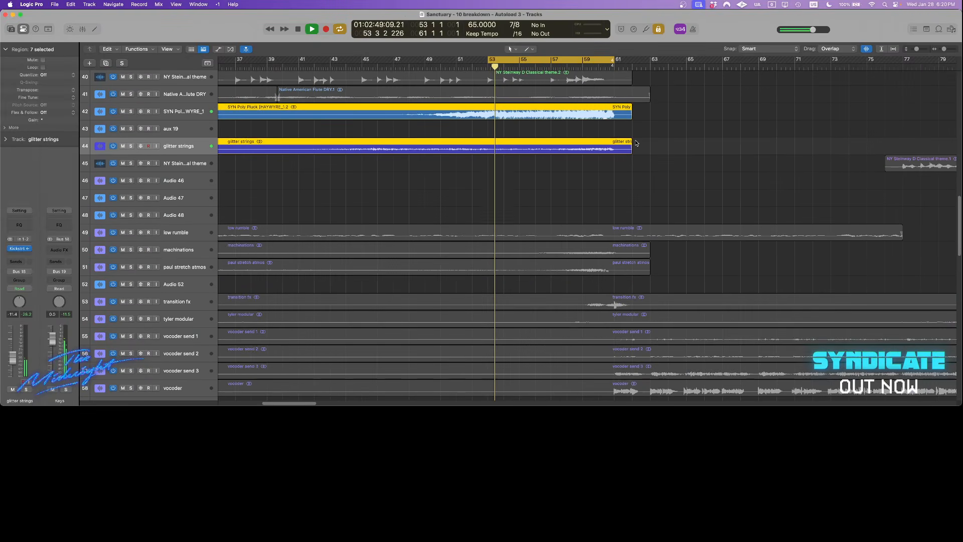
pyautogui.press('space')
pyautogui.keyDown('shift'); pyautogui.click(555, 233); pyautogui.keyUp('shift')
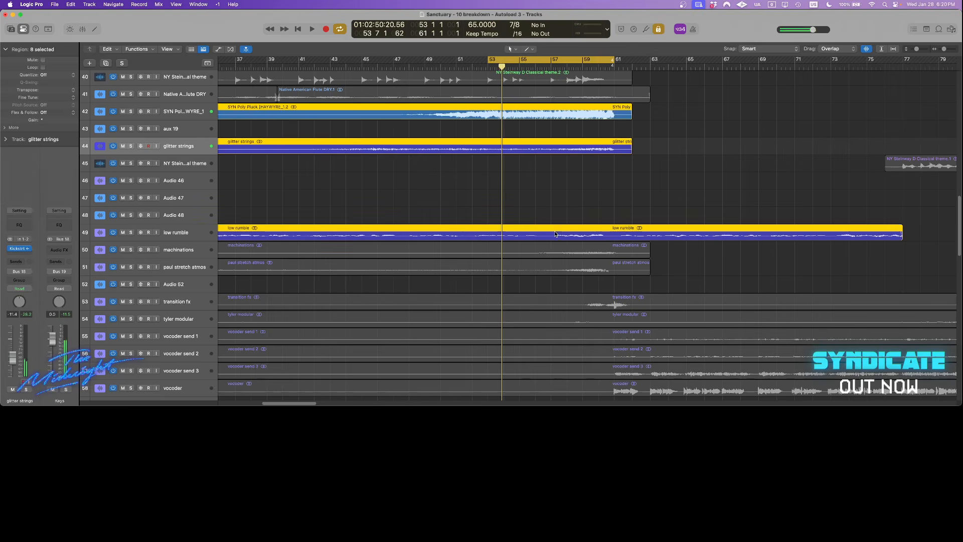
pyautogui.press('space')
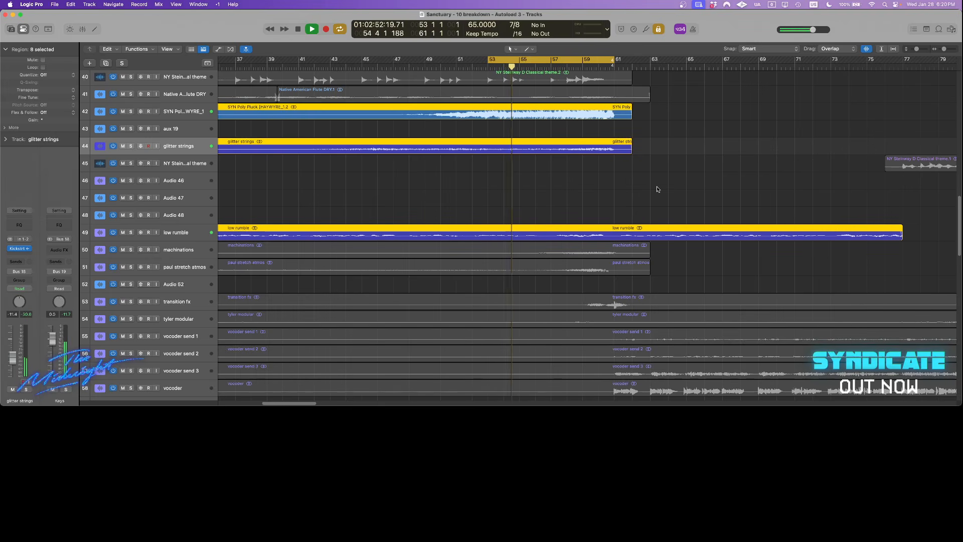
# Hear the low rumble track on its own by toggling its solo, and stop playback.
pyautogui.click(130, 232)
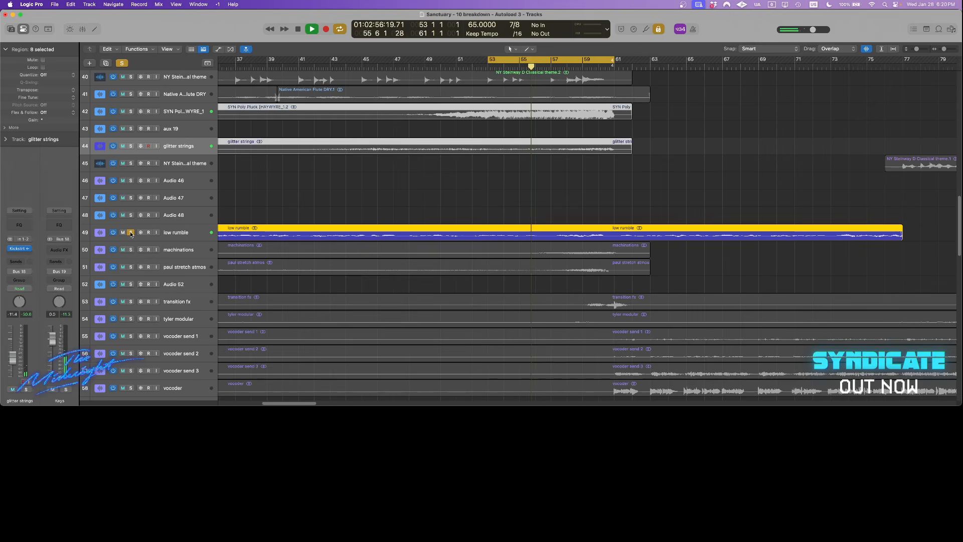
pyautogui.click(130, 233)
pyautogui.press('space')
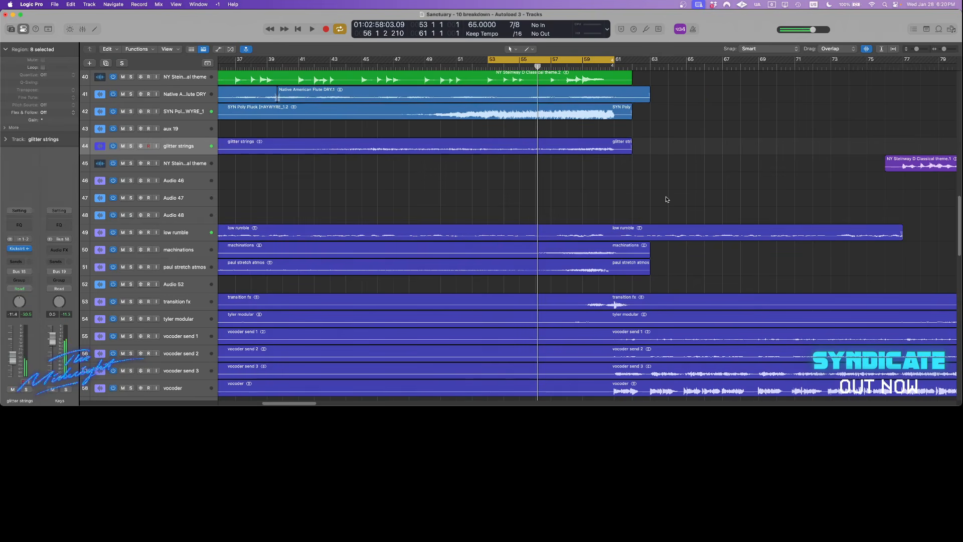
# Solo the machinations region on track 50 and play it from about bar 57.
pyautogui.click(625, 251)
pyautogui.scroll(-2, 689, 226)
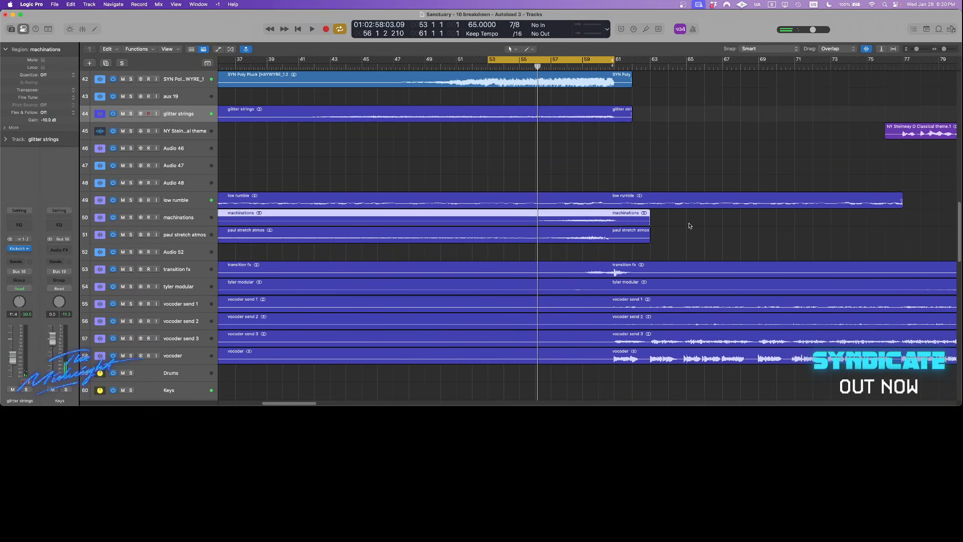
pyautogui.hotkey('ctrl', 's')
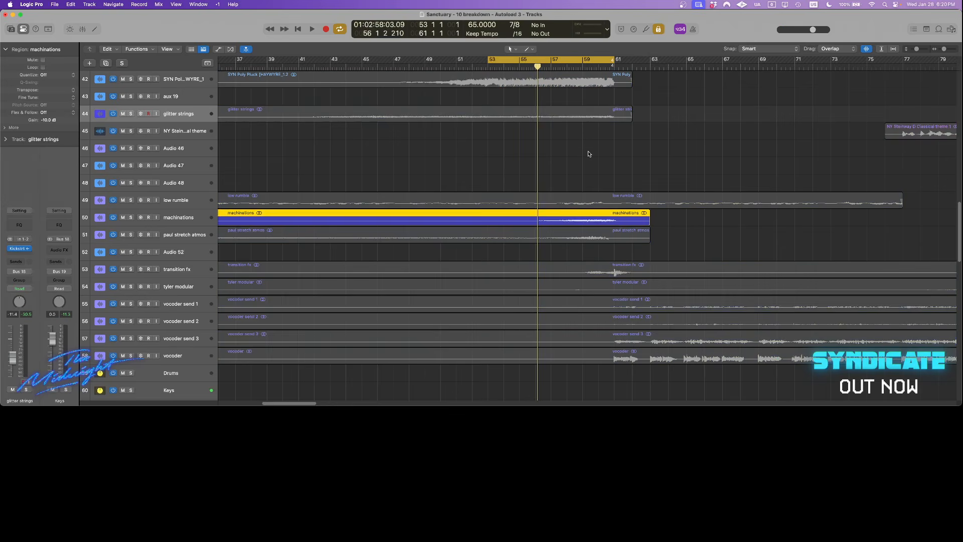
pyautogui.doubleClick(549, 68)
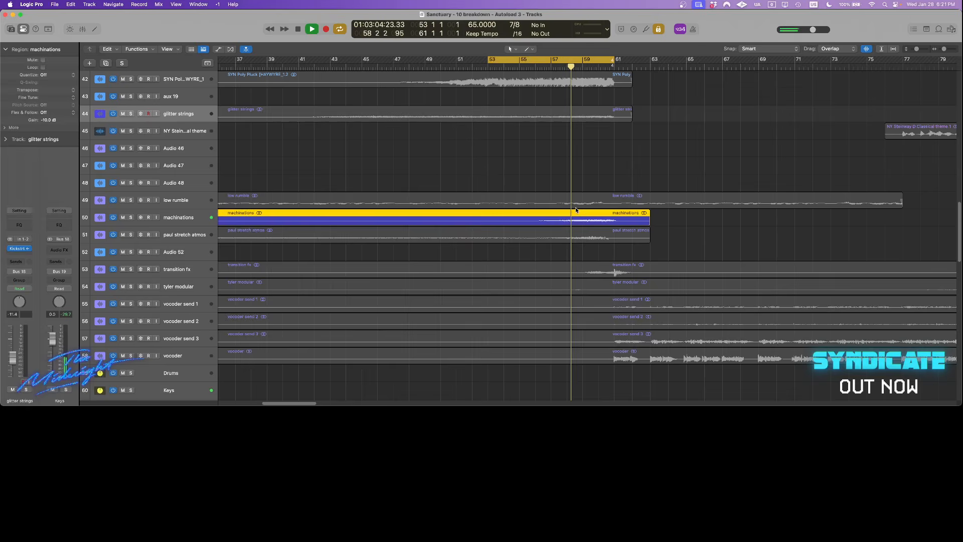
# Enlarge the tracks again and switch the solo to the paul stretch atmos region, playing it from about bar 57.
pyautogui.press('super+Down')
pyautogui.press('super+Down')
pyautogui.press('t')
pyautogui.press('t')
pyautogui.click(571, 241)
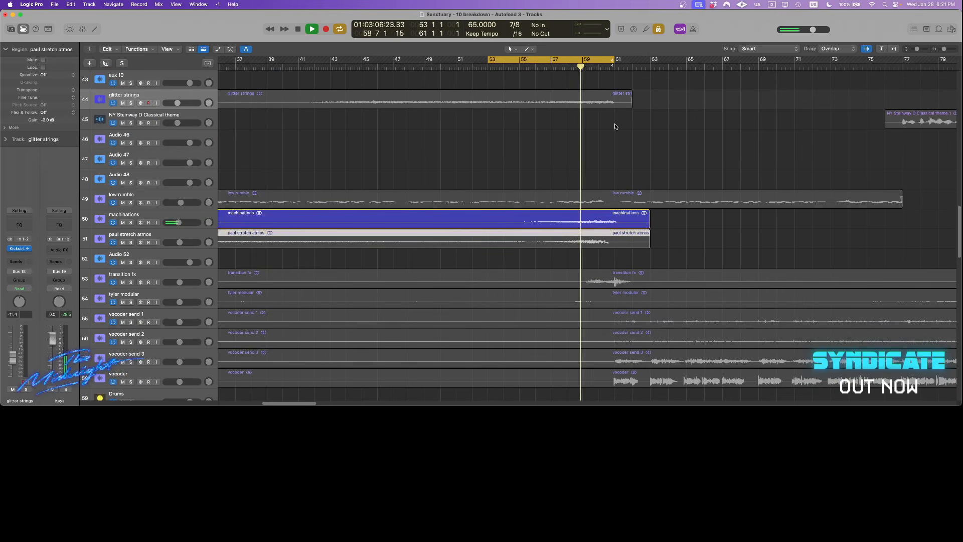
pyautogui.doubleClick(552, 66)
pyautogui.press('space')
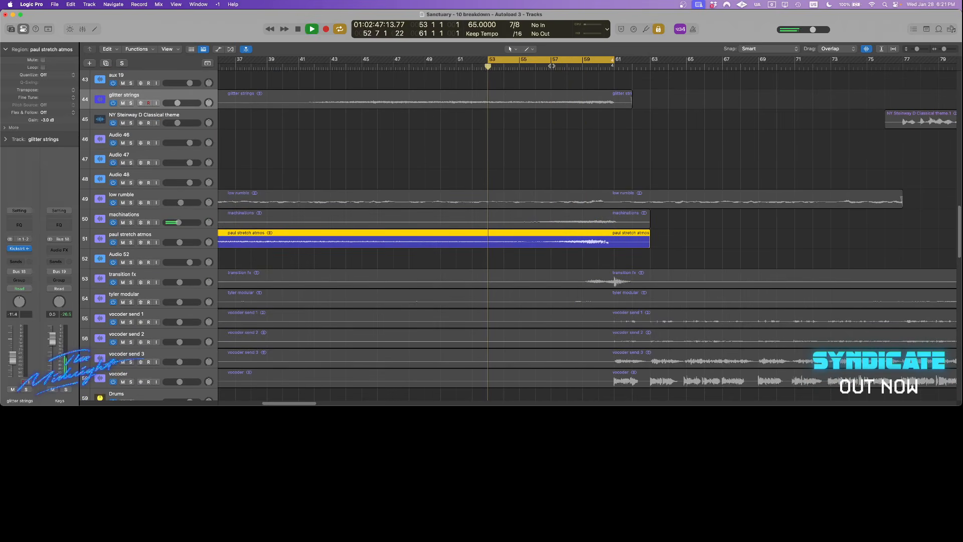
pyautogui.press('space')
pyautogui.click(552, 66)
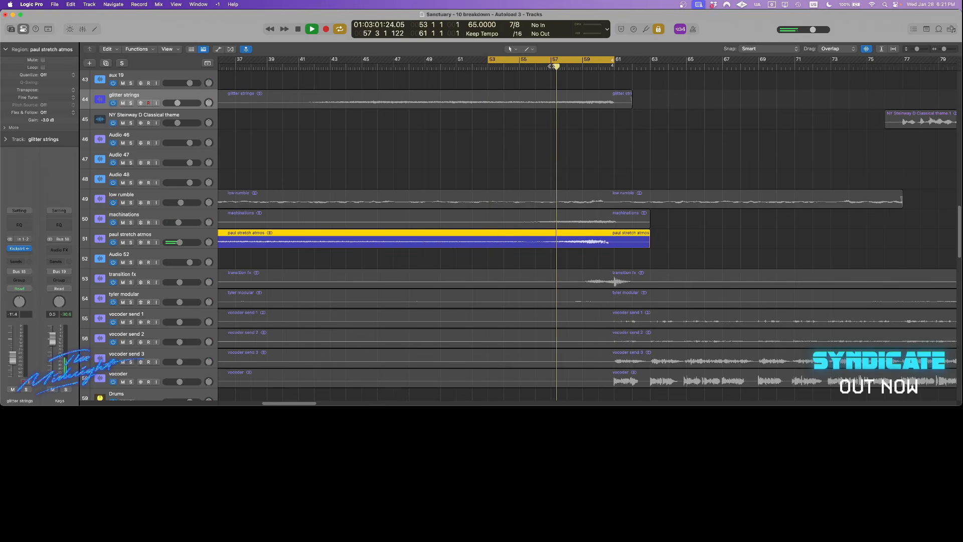
# Solo the transition fx region on track 53, turn off the cycle range and play from about bar 60.
pyautogui.scroll(-4, 723, 178)
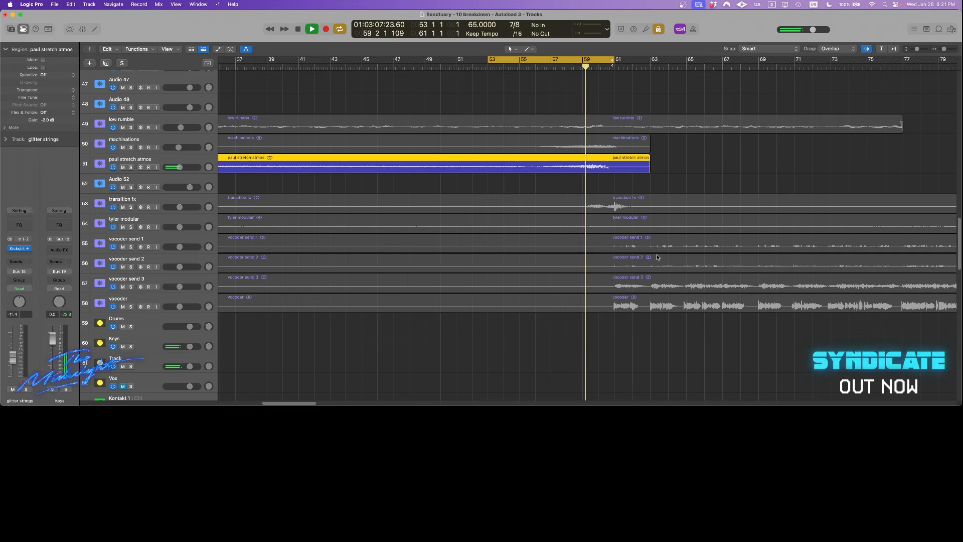
pyautogui.hscroll(3, 702, 296)
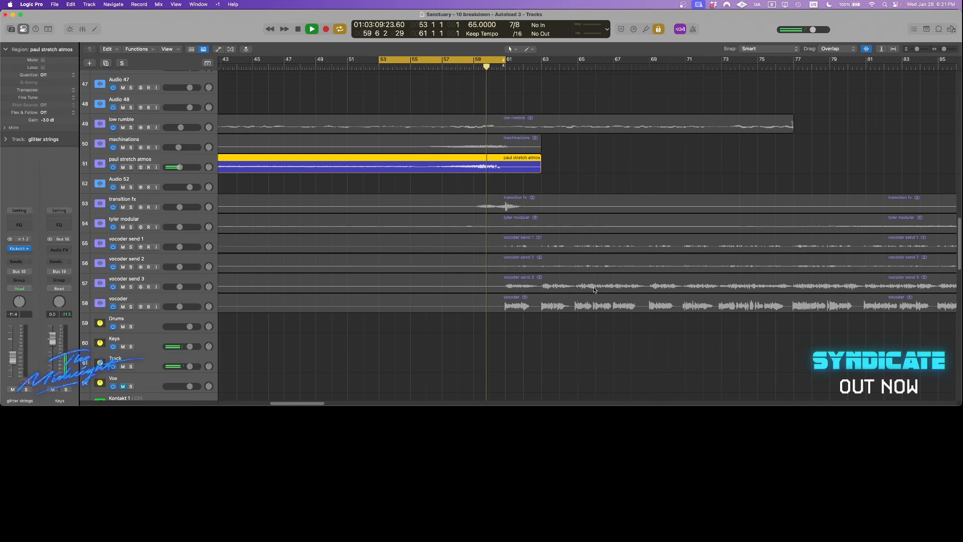
pyautogui.click(505, 206)
pyautogui.press('space')
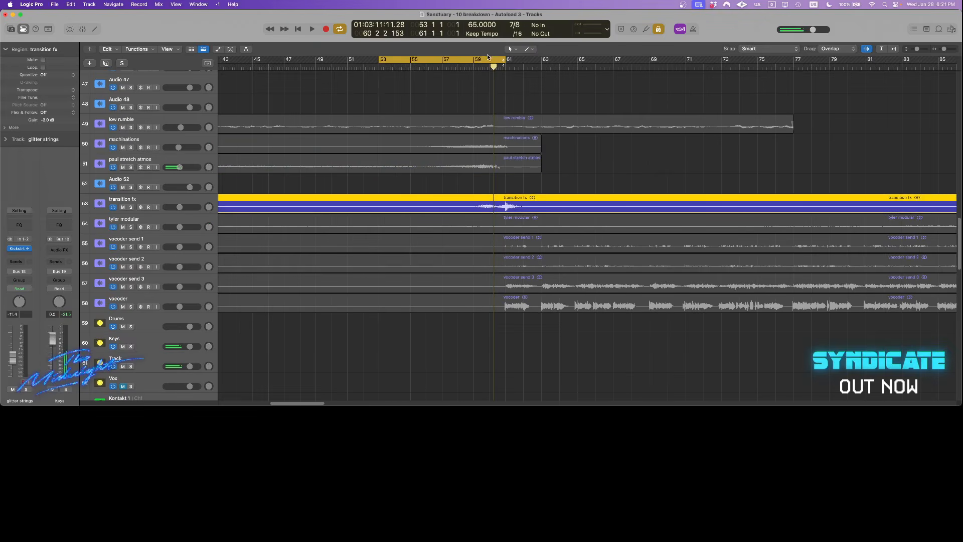
pyautogui.click(488, 59)
pyautogui.click(487, 66)
pyautogui.press('space')
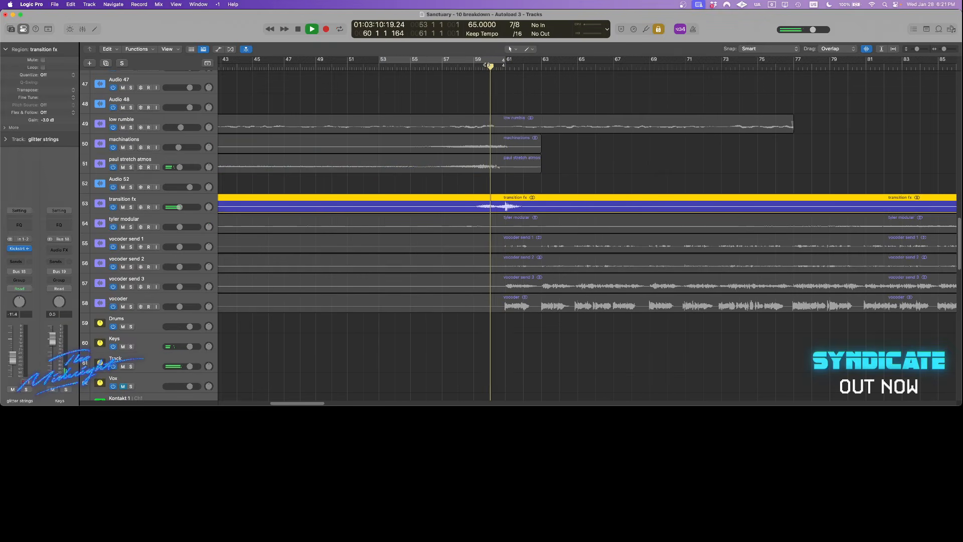
# Play the tyler modular region in solo from just before bar 59, then stop playback and turn off solo.
pyautogui.click(487, 226)
pyautogui.press('space')
pyautogui.click(468, 66)
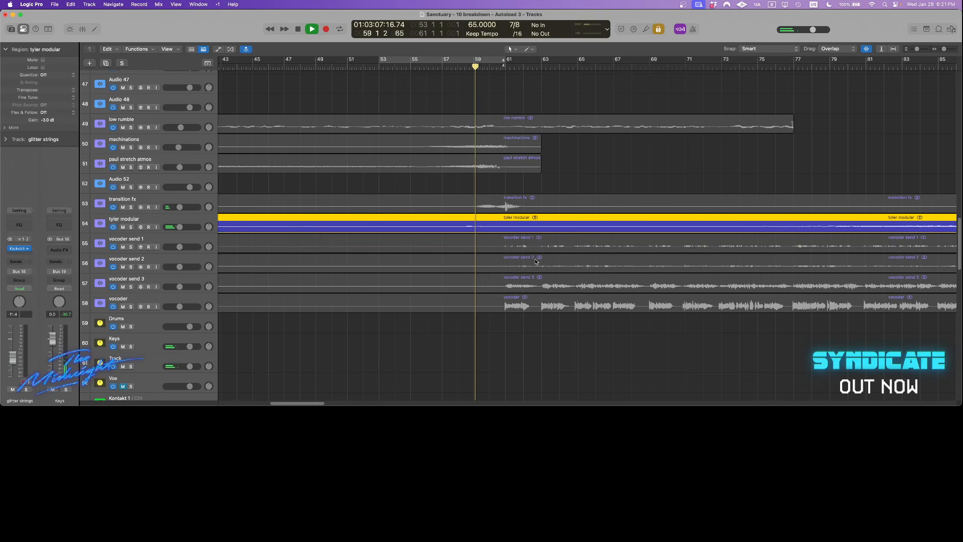
pyautogui.press('super+Left')
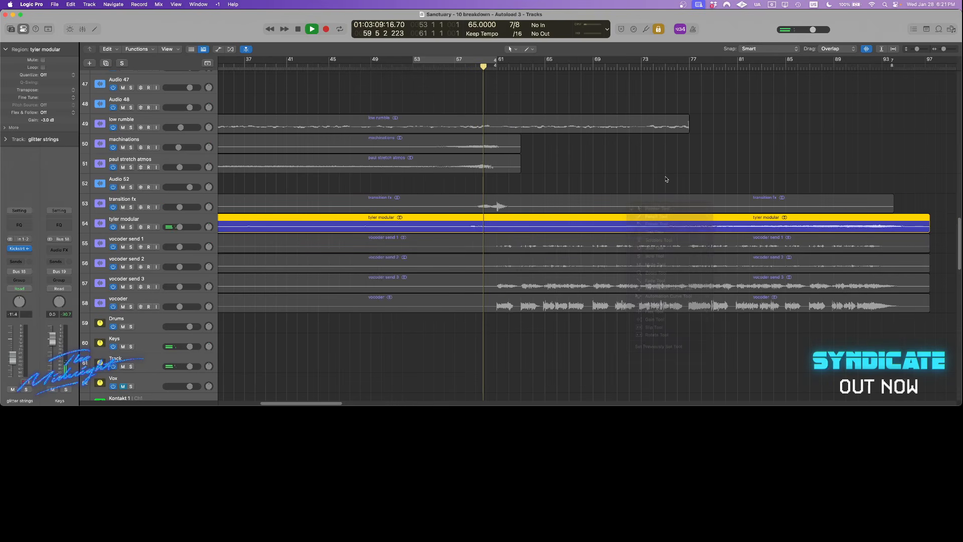
pyautogui.click(667, 178)
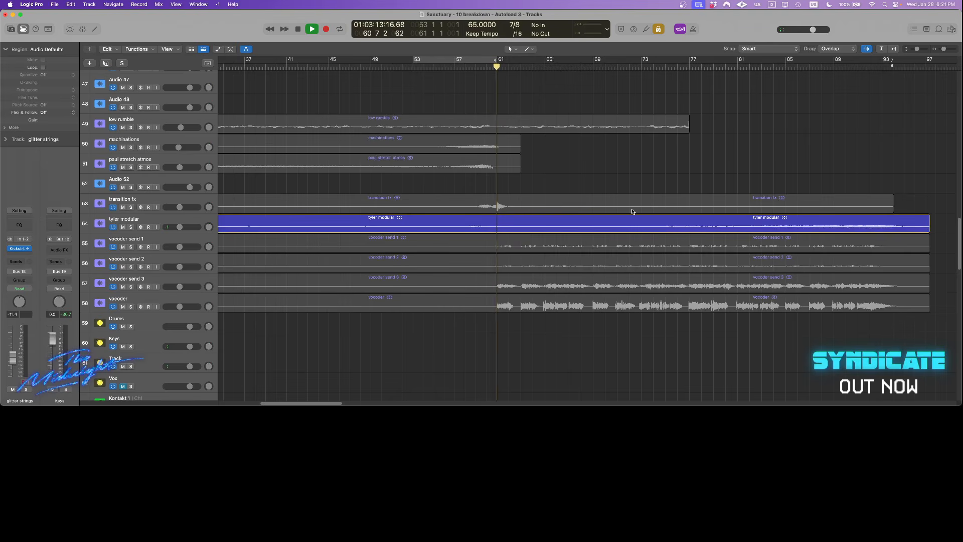
pyautogui.press('space')
pyautogui.press('super+a')
# Solo the vocoder region on track 58 and set a cycle range over bars 61 to 93.
pyautogui.hscroll(3, 583, 343)
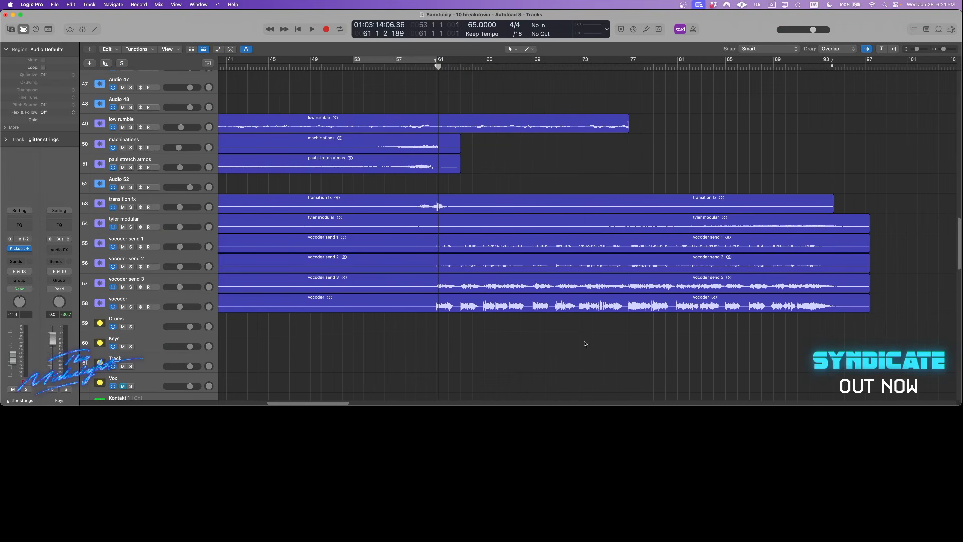
pyautogui.click(503, 307)
pyautogui.hotkey('ctrl', 's')
pyautogui.moveTo(439, 61); pyautogui.dragTo(815, 77)
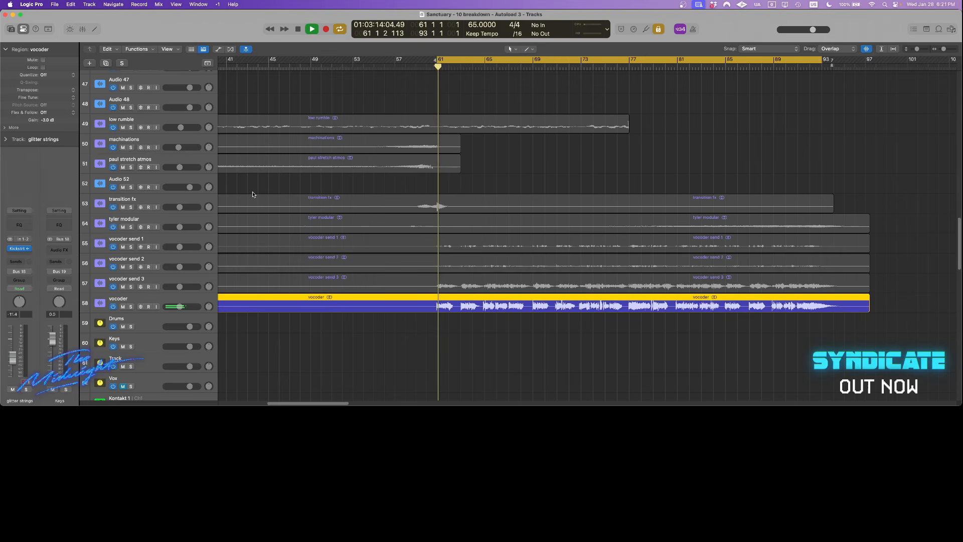
# Stop playback, unmute the Vox track and select the vocoder track with its region.
pyautogui.click(100, 304)
pyautogui.press('space')
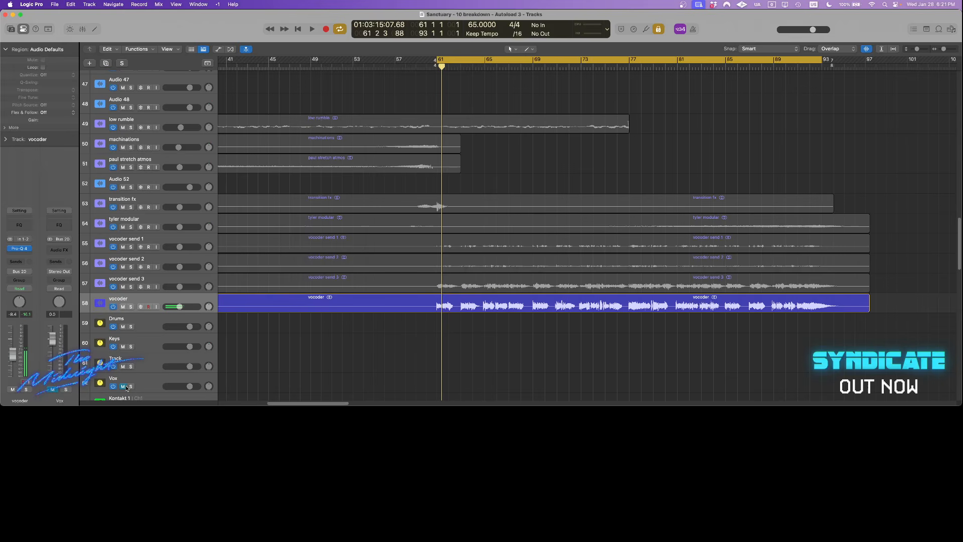
pyautogui.click(166, 301)
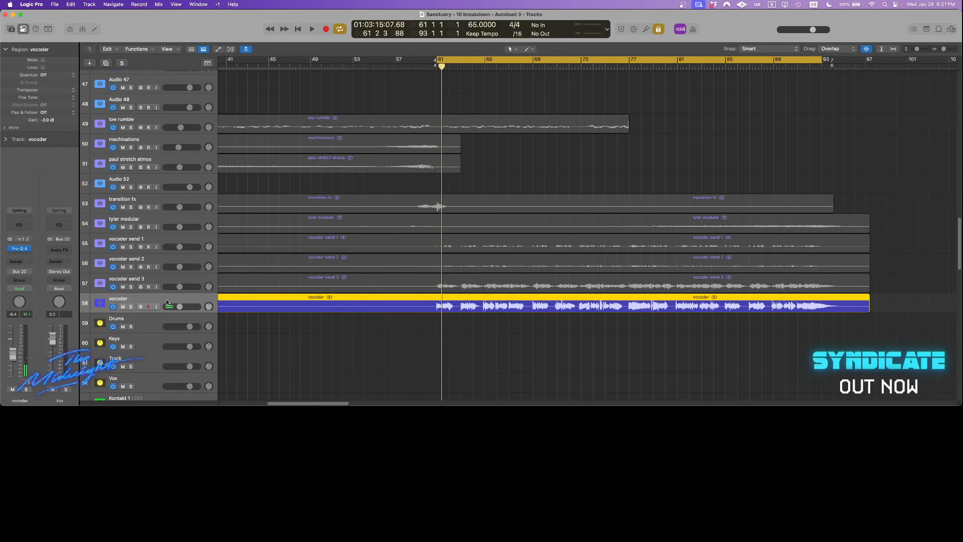
# Play the vocoder region on track 58 in solo from bar 61, then stop playback.
pyautogui.click(526, 354)
pyautogui.click(514, 297)
pyautogui.press('space')
pyautogui.moveTo(907, 229); pyautogui.dragTo(349, 391)
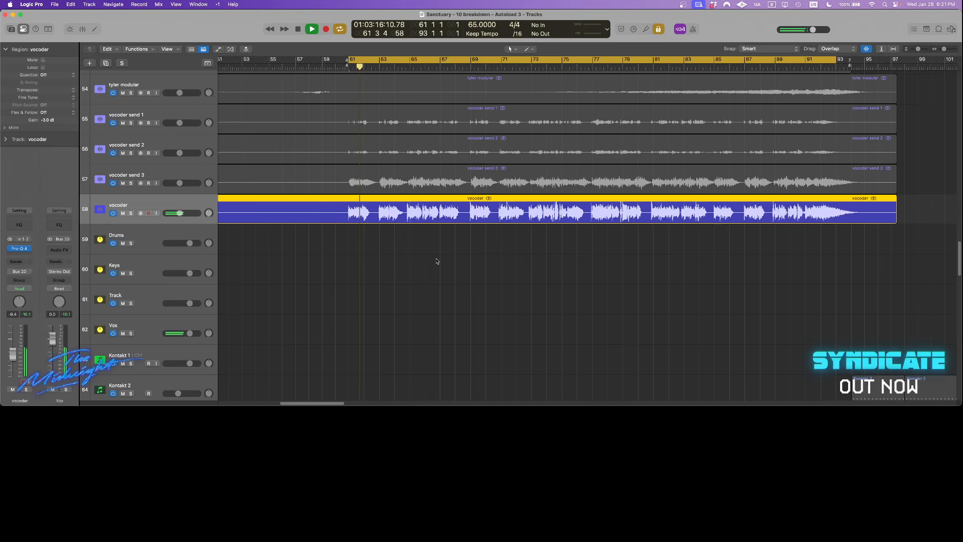
pyautogui.scroll(2, 433, 266)
pyautogui.press('space')
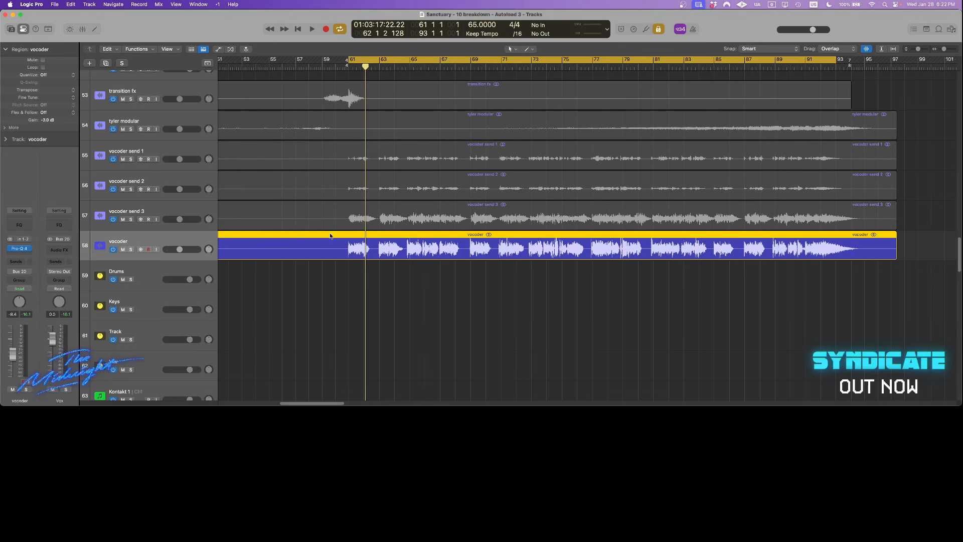
# Insert the Le Phonk plug-in on the vocoder channel after Pro-Q 4 and move its window clear of the track headers.
pyautogui.click(19, 254)
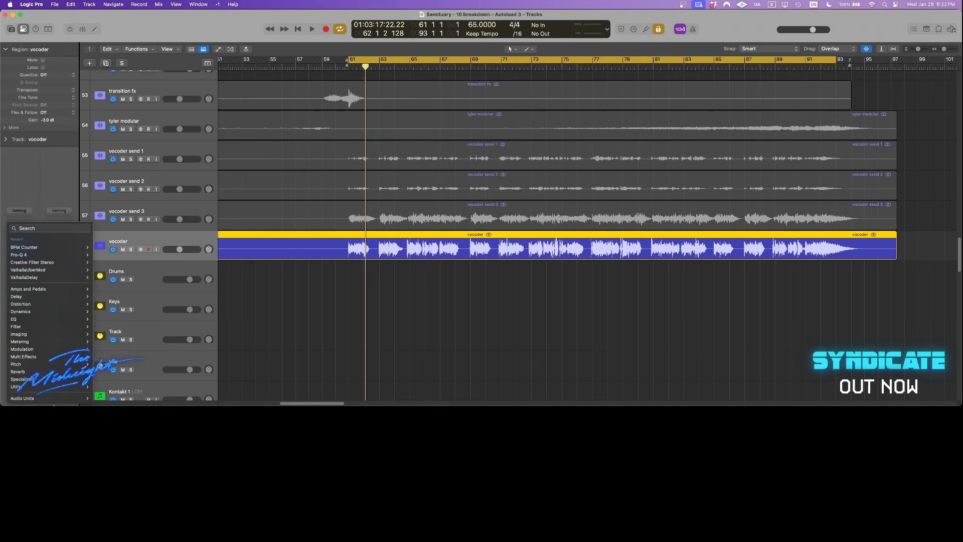
pyautogui.moveTo(30, 398)
pyautogui.moveTo(137, 392)
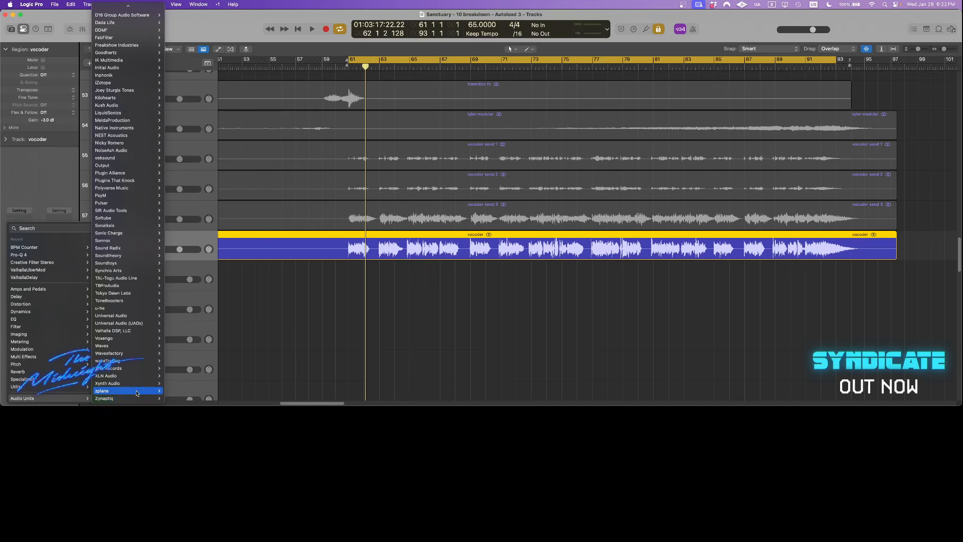
pyautogui.click(213, 392)
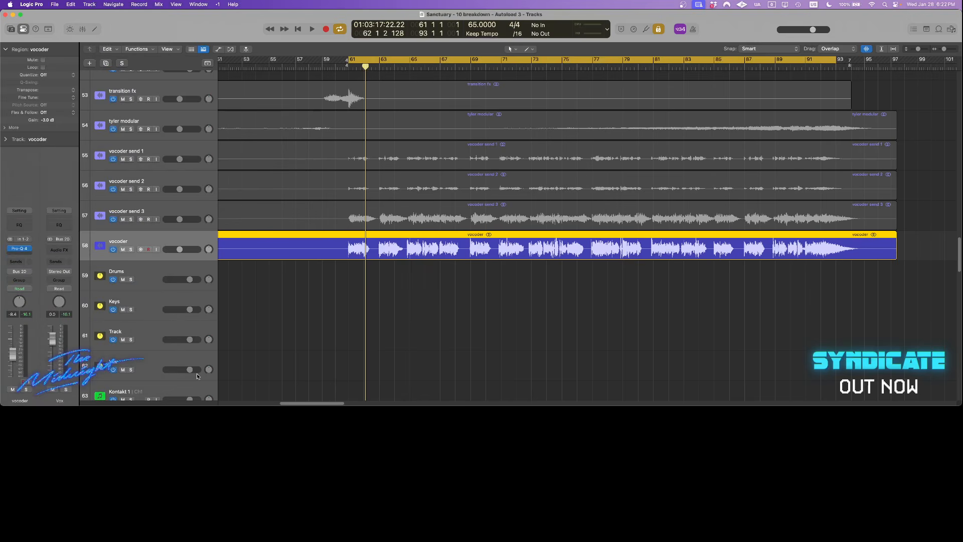
pyautogui.moveTo(443, 109); pyautogui.dragTo(601, 87)
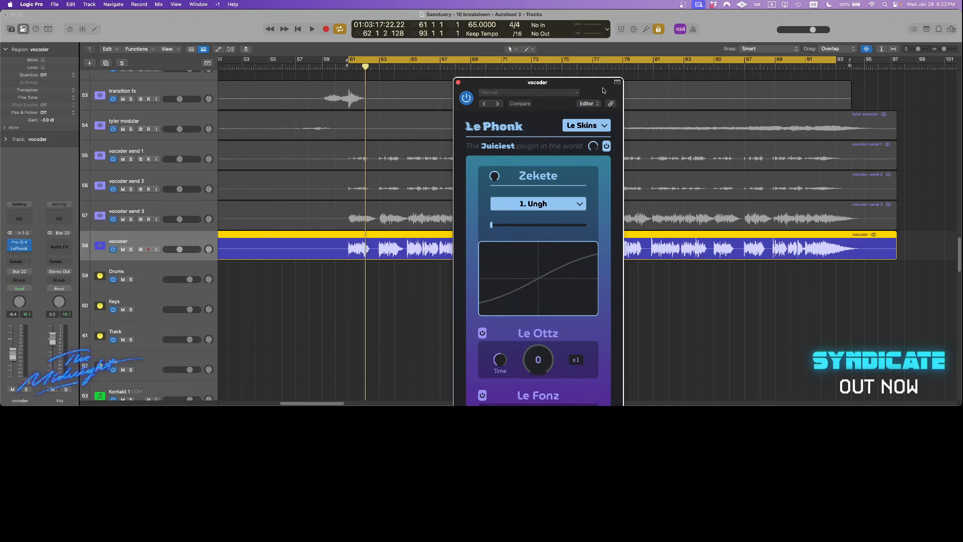
# Audition the vocoder with the Zekete Ungh amount raised to just under halfway, then remove Le Phonk from the channel.
pyautogui.press('space')
pyautogui.moveTo(499, 226); pyautogui.dragTo(547, 225)
pyautogui.press('space')
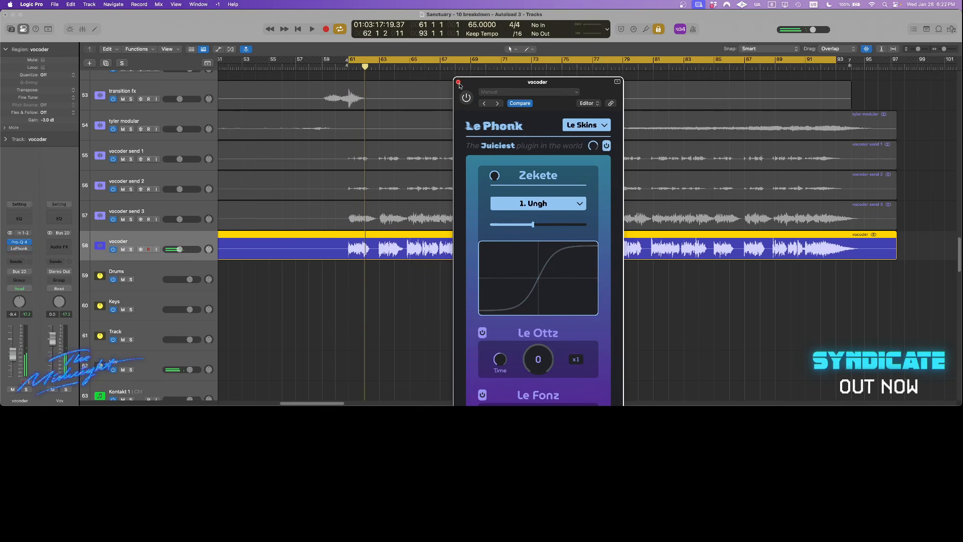
pyautogui.click(29, 249)
pyautogui.click(57, 230)
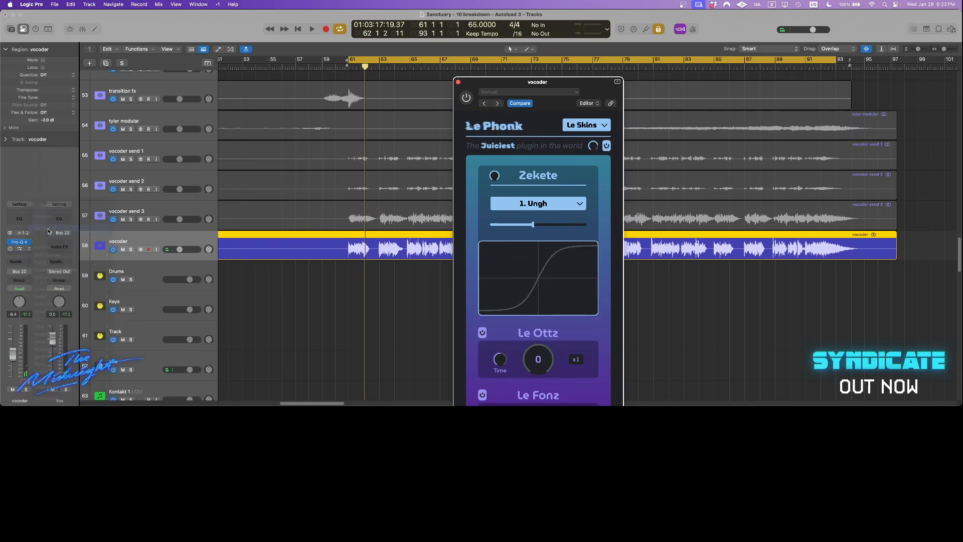
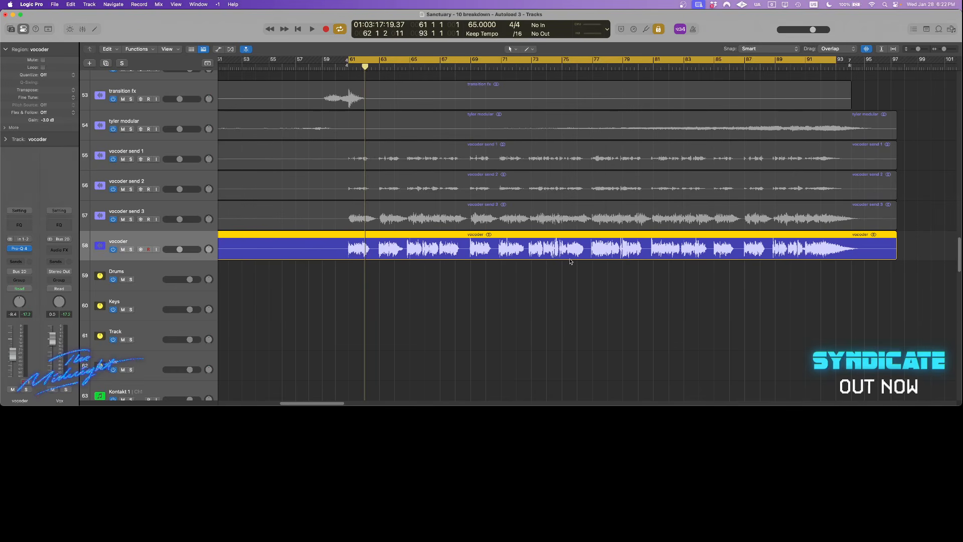
# Select the vocoder send 3 region on track 57 and play it in solo.
pyautogui.click(573, 264)
pyautogui.click(593, 254)
pyautogui.click(592, 264)
pyautogui.click(595, 258)
pyautogui.press('super+Up')
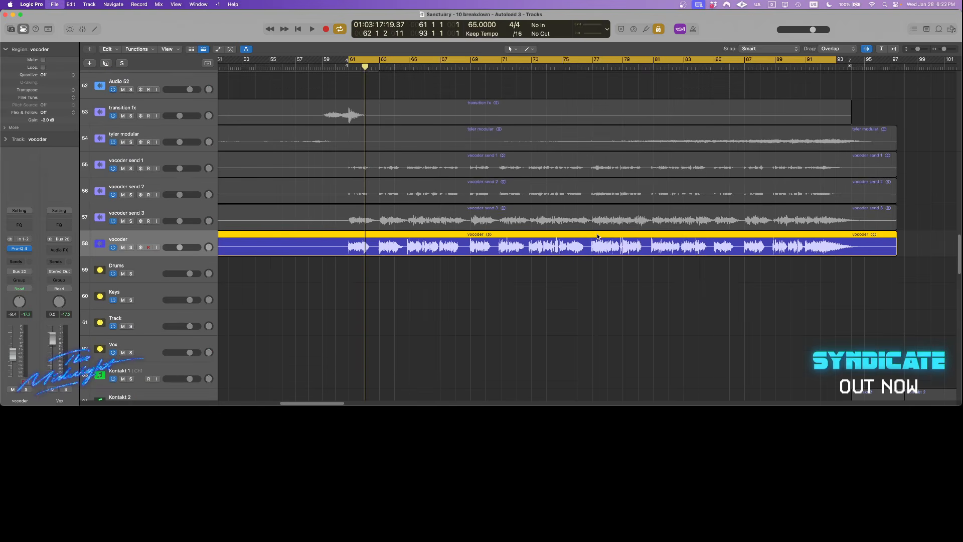
pyautogui.click(592, 293)
pyautogui.click(159, 217)
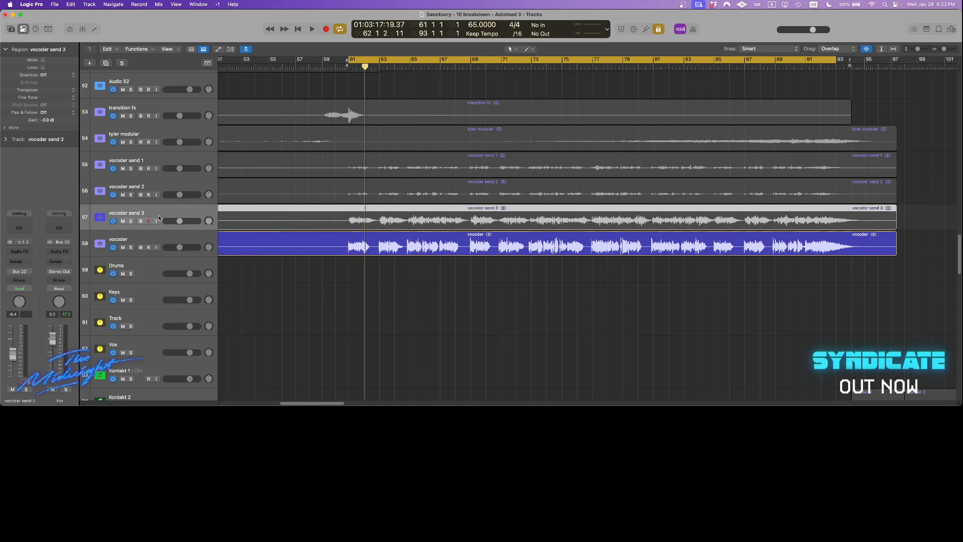
pyautogui.click(181, 211)
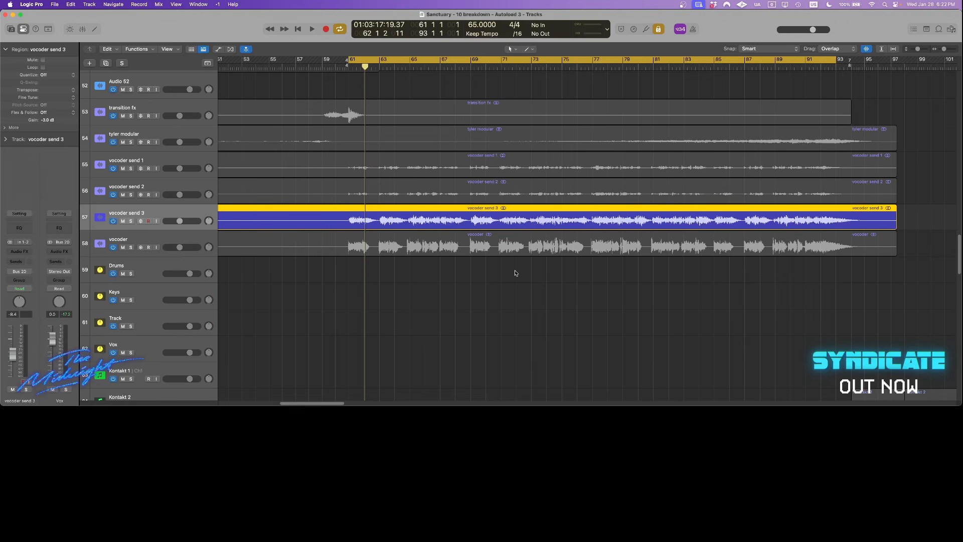
pyautogui.click(493, 246)
pyautogui.click(491, 219)
pyautogui.press('space')
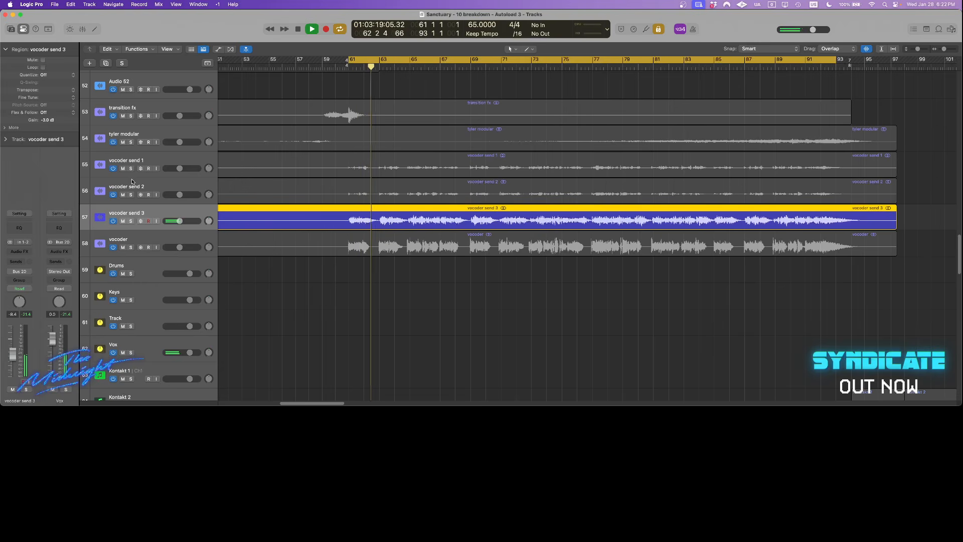
# Play the vocoder send 2 region in solo, then switch the soloed playback to vocoder send 1.
pyautogui.click(230, 195)
pyautogui.press('space')
pyautogui.press('space')
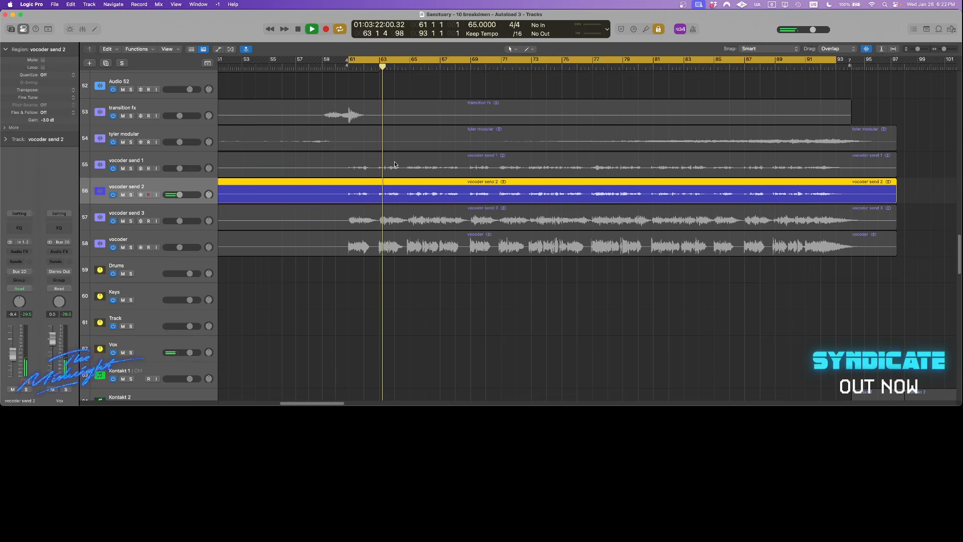
pyautogui.click(394, 164)
pyautogui.click(132, 171)
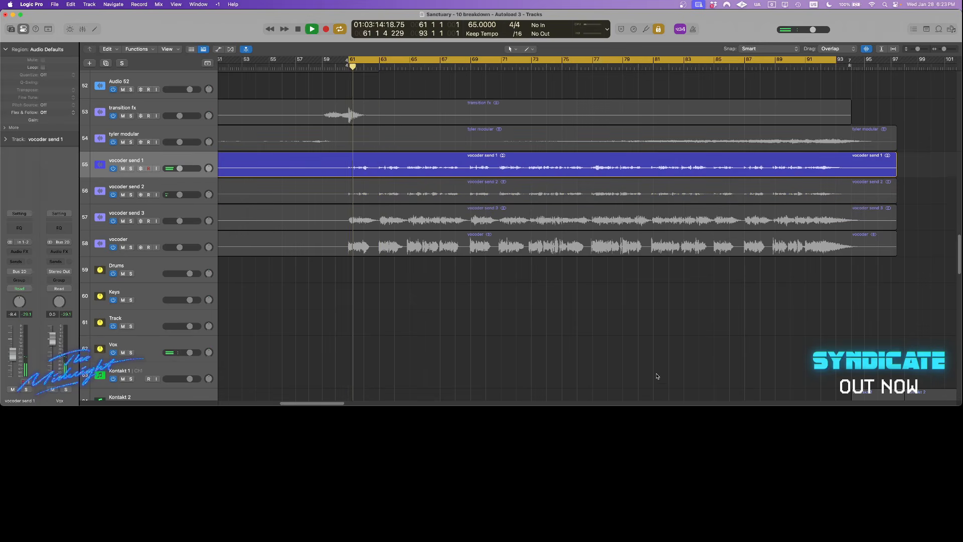
# Play the vocoder and vocoder send 1 regions together, briefly soloing the vocoder send 1 track, then stop playback and turn off region solo.
pyautogui.click(537, 246)
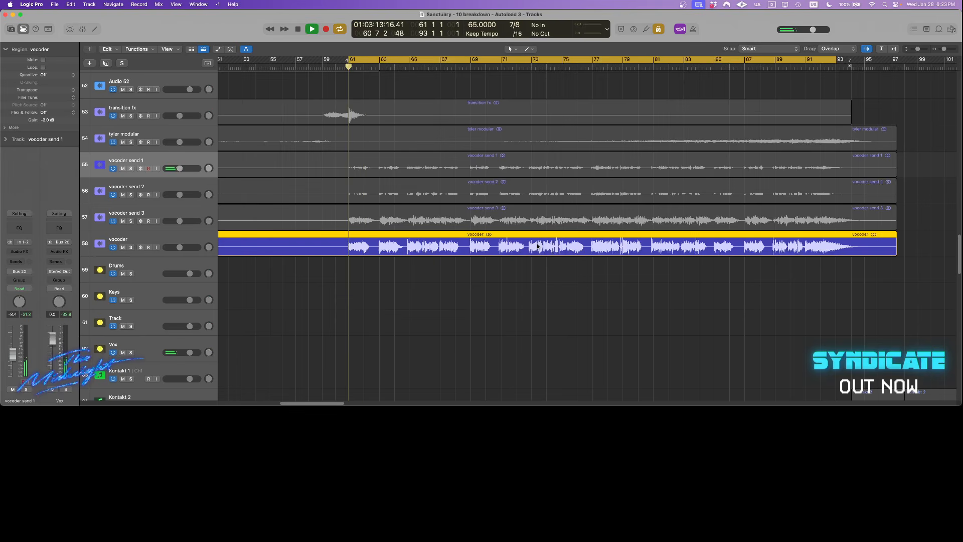
pyautogui.keyDown('shift'); pyautogui.click(501, 170); pyautogui.keyUp('shift')
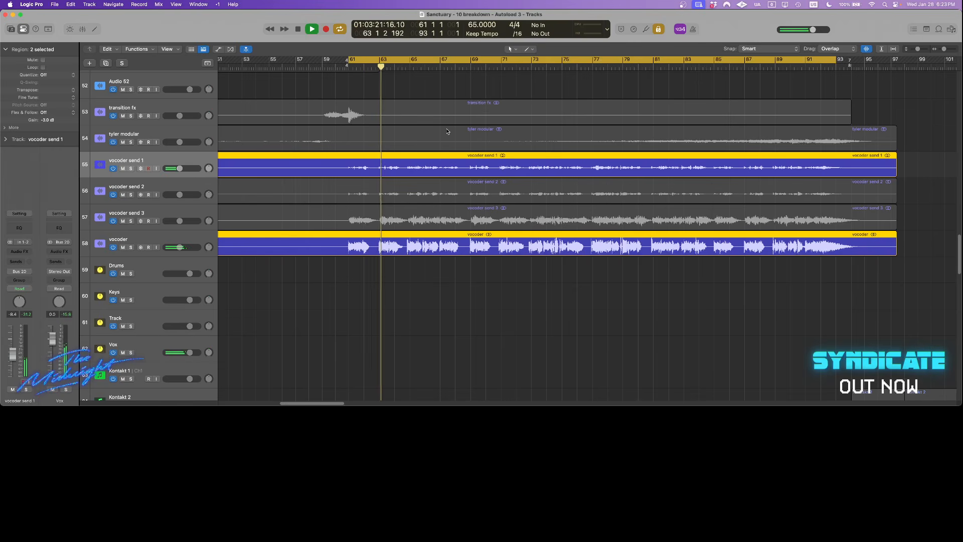
pyautogui.click(131, 169)
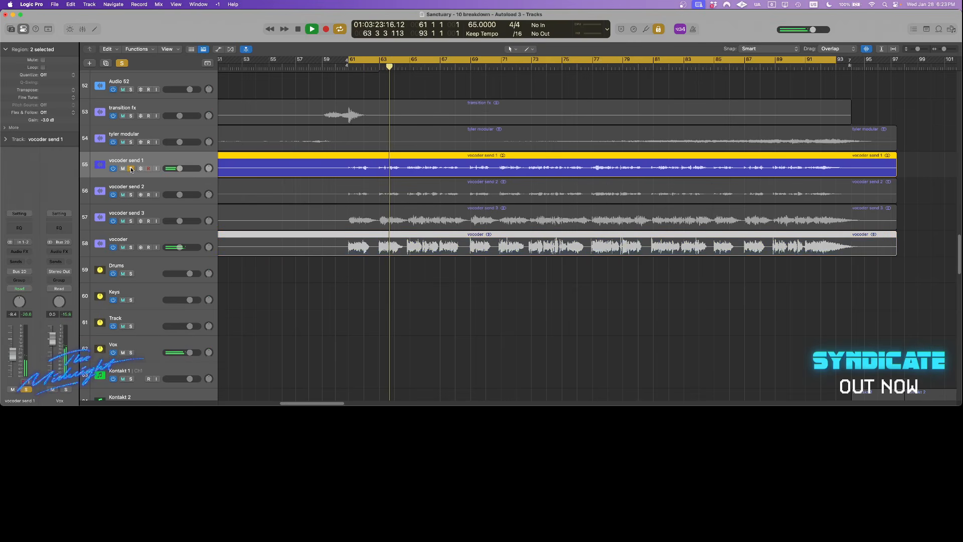
pyautogui.click(131, 168)
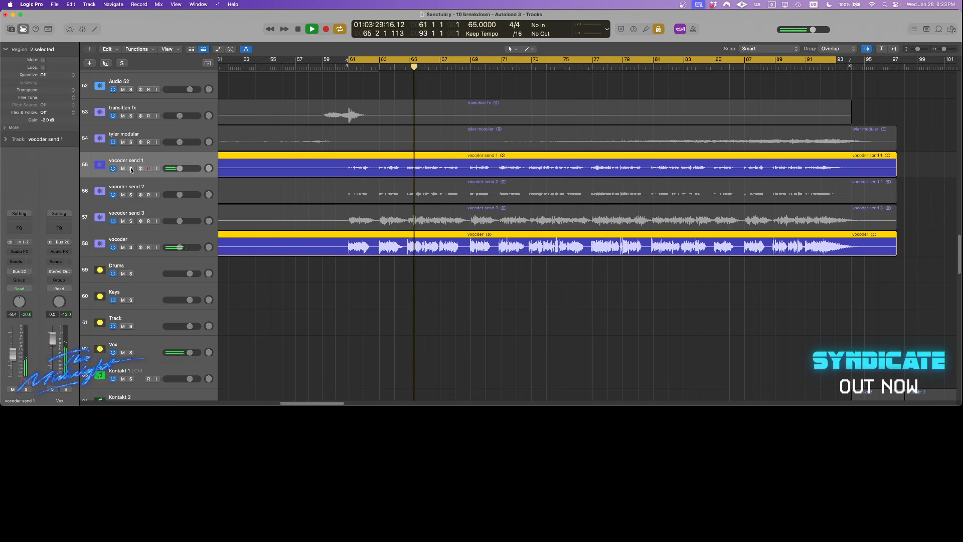
pyautogui.press('space')
pyautogui.click(666, 327)
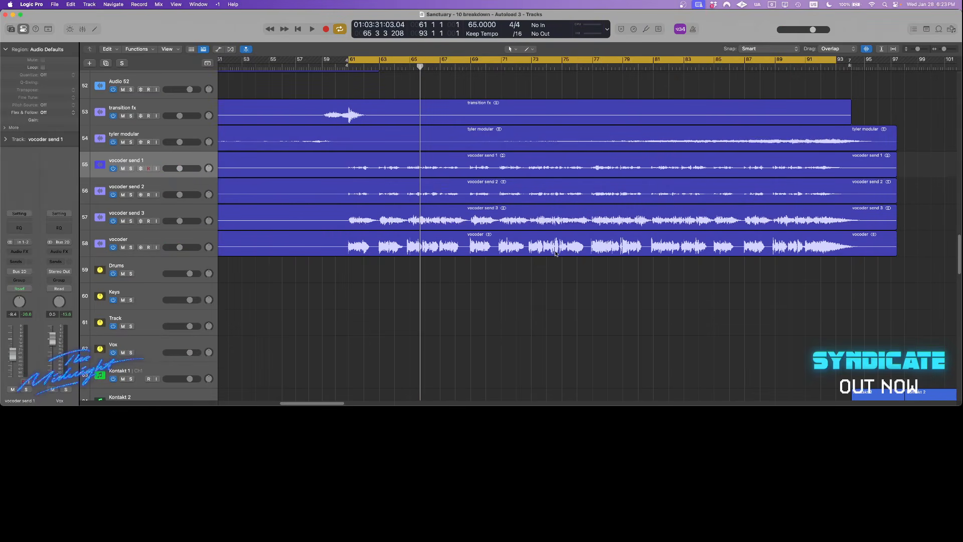
# Solo the vocoder send 2 and vocoder send 3 regions together and play them briefly from bar 61.
pyautogui.click(551, 220)
pyautogui.keyDown('shift'); pyautogui.click(547, 192); pyautogui.keyUp('shift')
pyautogui.hotkey('ctrl', 's')
pyautogui.press('space')
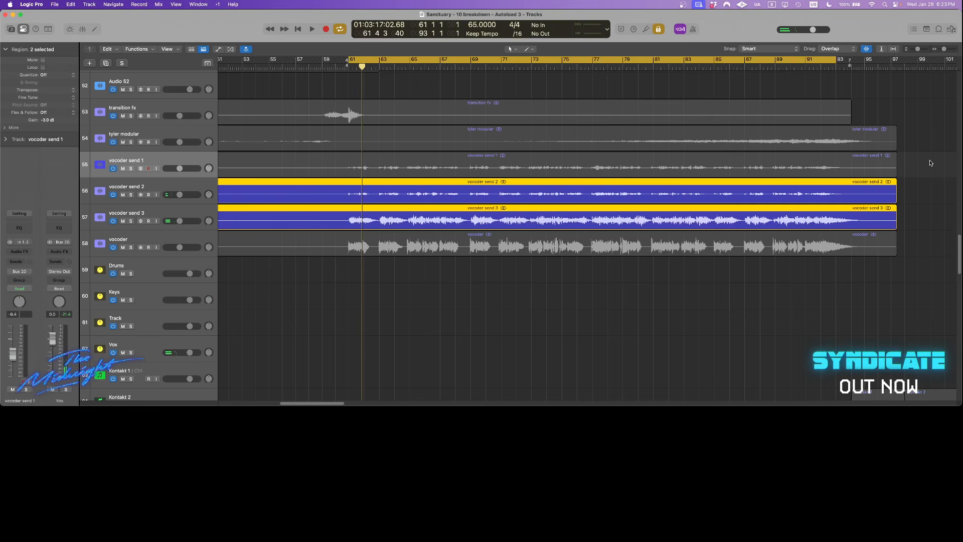
pyautogui.hotkey('ctrl', 's')
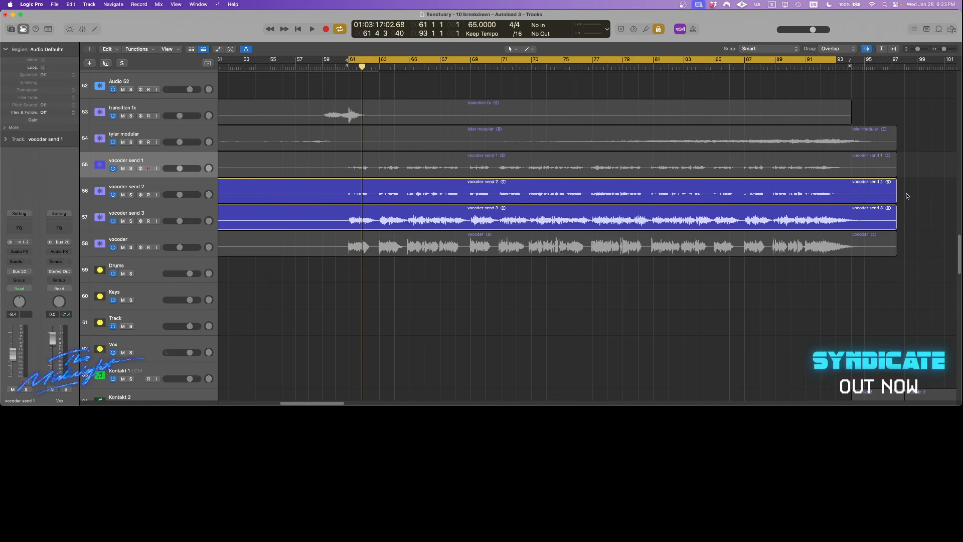
# Select the vocoder region with all three vocoder send regions and play them together in solo.
pyautogui.moveTo(907, 194); pyautogui.dragTo(346, 285)
pyautogui.moveTo(910, 172); pyautogui.dragTo(517, 304)
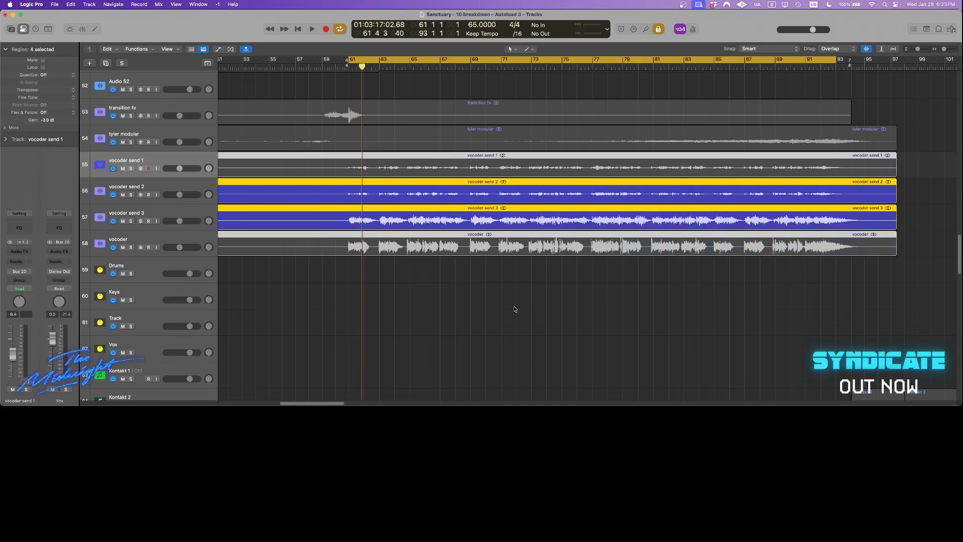
pyautogui.press('space')
pyautogui.press('z')
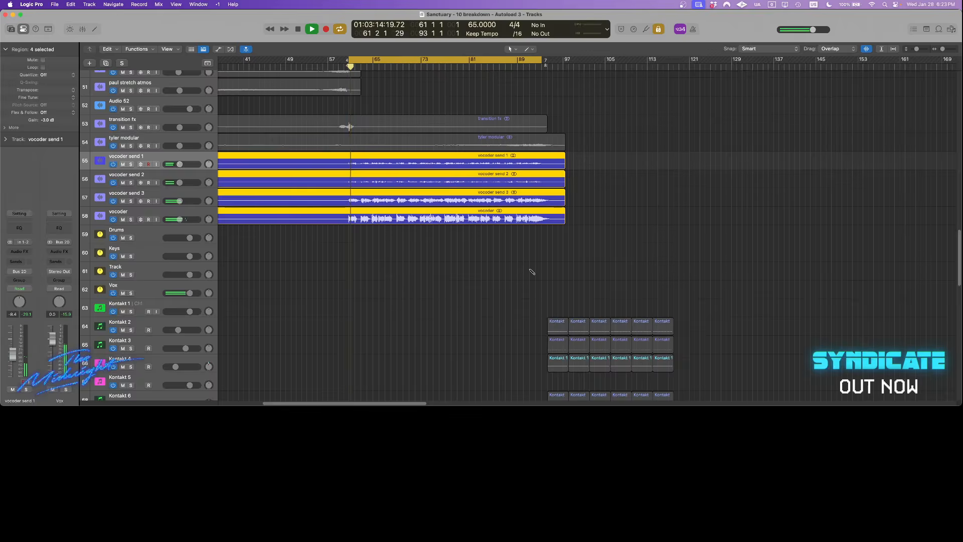
# Stop playback, turn off solo, and mute the three vocoder send regions and the vocoder region.
pyautogui.press('super+Right')
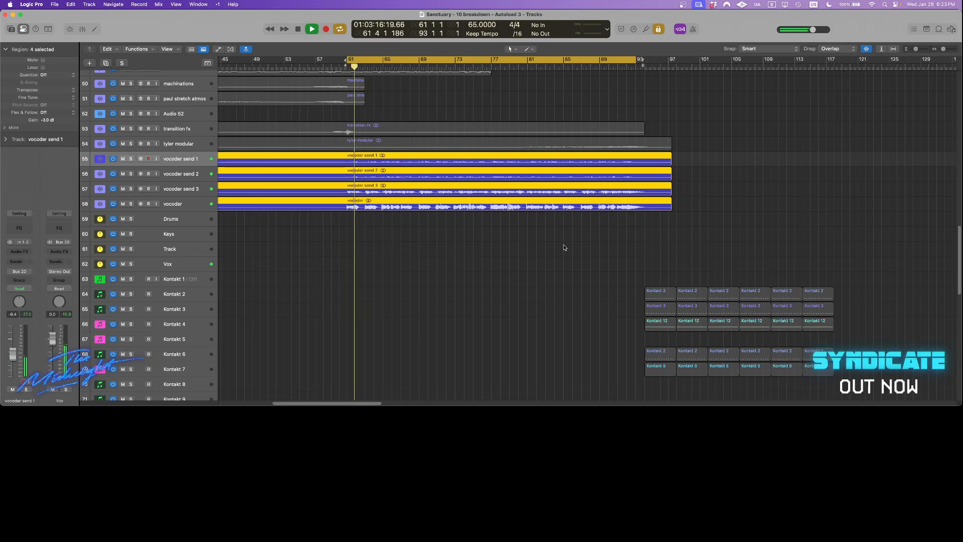
pyautogui.scroll(-5, 576, 297)
pyautogui.scroll(-10, 574, 303)
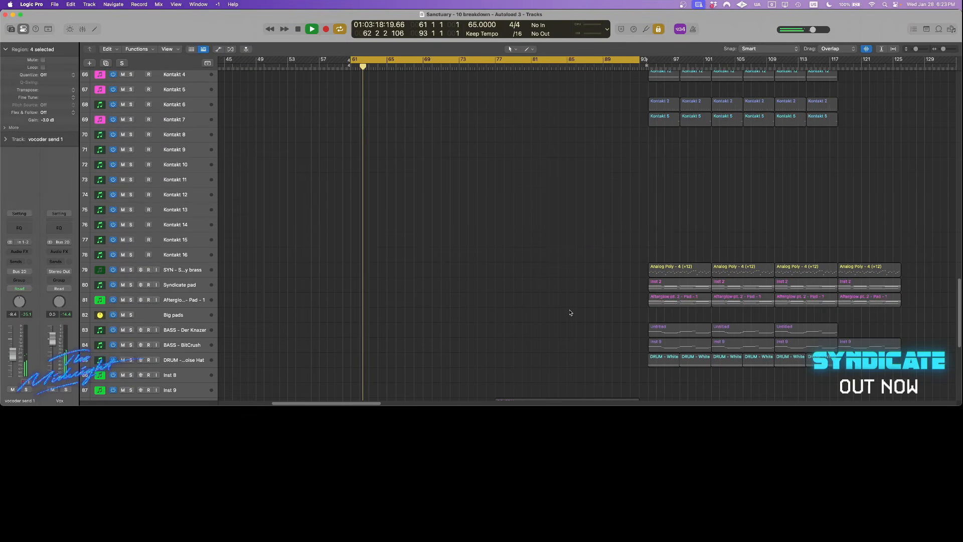
pyautogui.press('space')
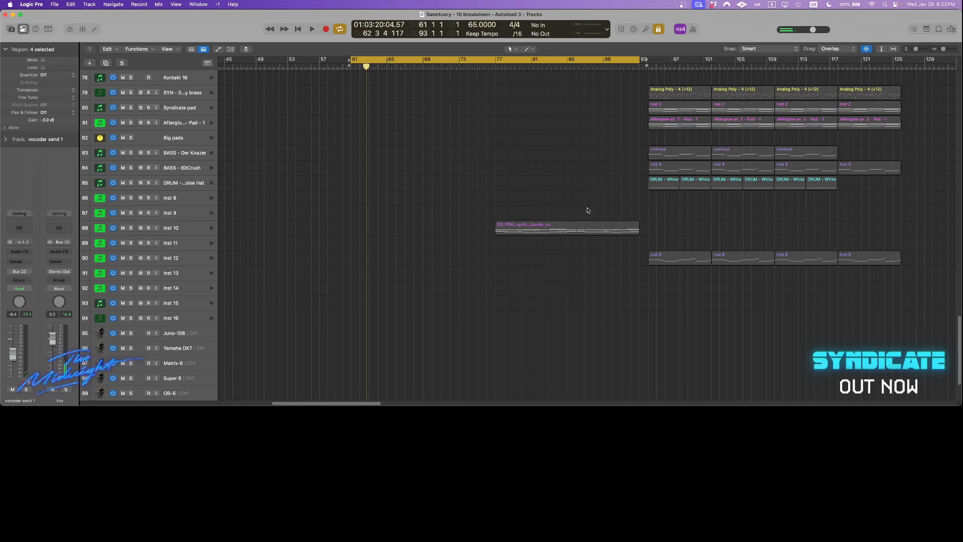
pyautogui.scroll(8, 537, 253)
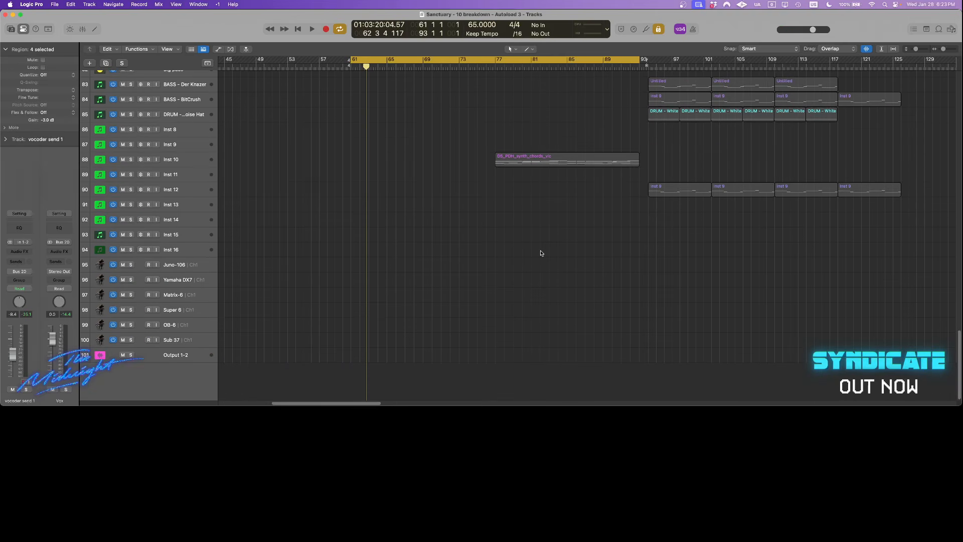
pyautogui.scroll(10, 534, 254)
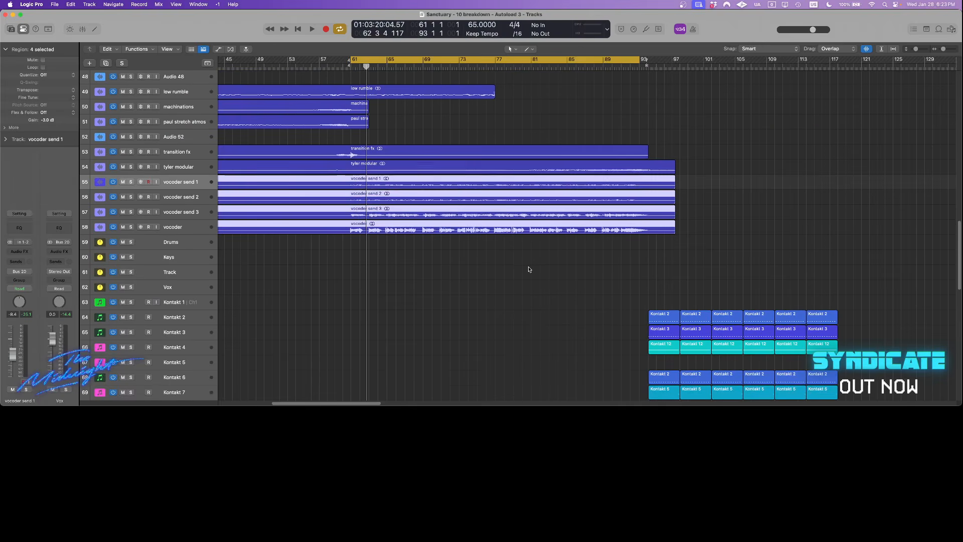
pyautogui.hotkey('ctrl', 'm')
pyautogui.moveTo(772, 132); pyautogui.dragTo(372, 391)
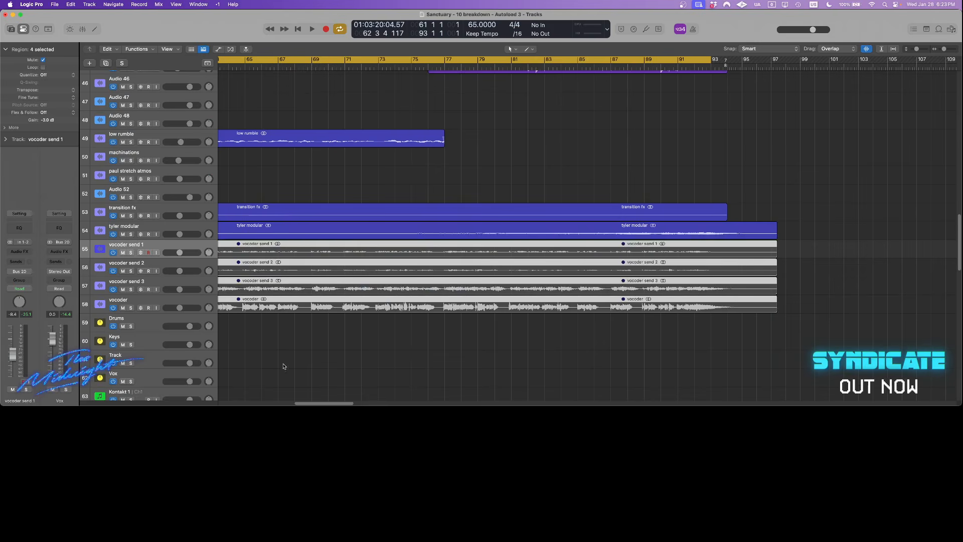
# Select the low rumble track and examine which other tracks have regions between bars 61 and 93.
pyautogui.press('t')
pyautogui.press('t')
pyautogui.hscroll(-2, 528, 152)
pyautogui.hscroll(-2, 528, 153)
pyautogui.click(191, 136)
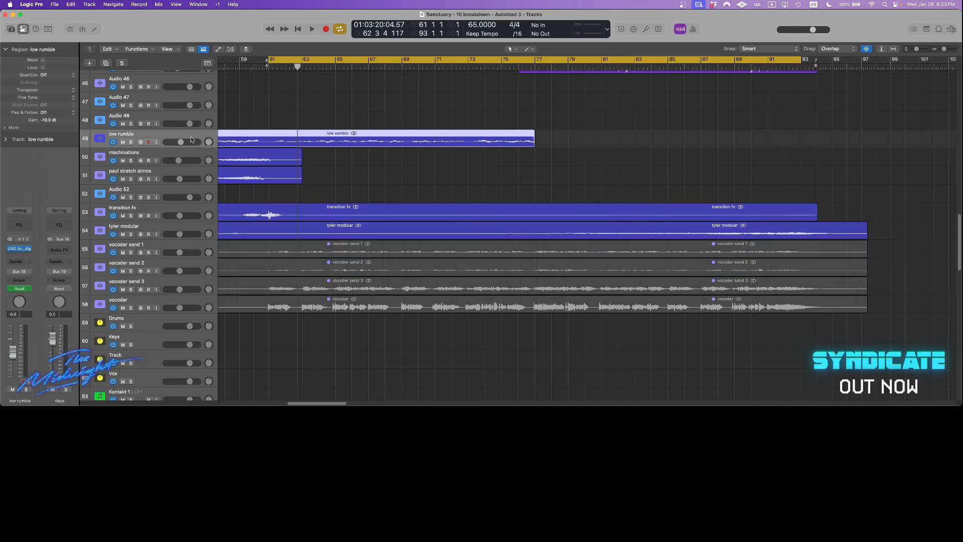
pyautogui.scroll(20, 553, 188)
pyautogui.scroll(-15, 552, 191)
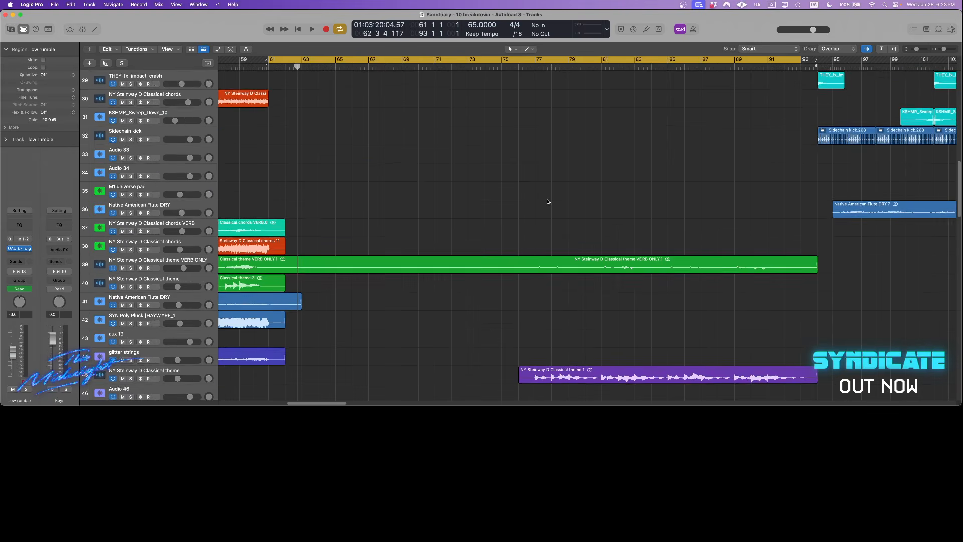
pyautogui.scroll(2, 536, 231)
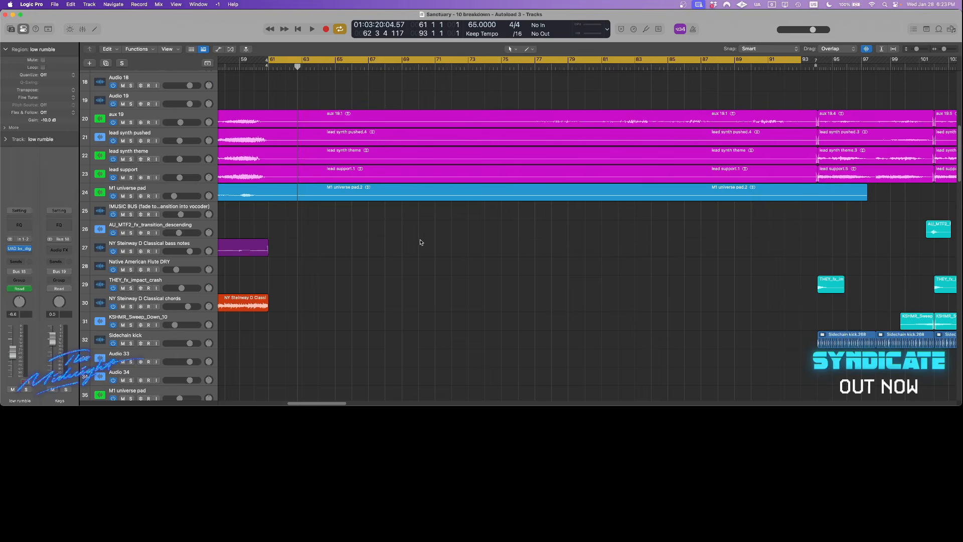
# Play the section from bar 61 and audition the low rumble track on its own before restoring the full mix.
pyautogui.press('space')
pyautogui.scroll(-18, 416, 220)
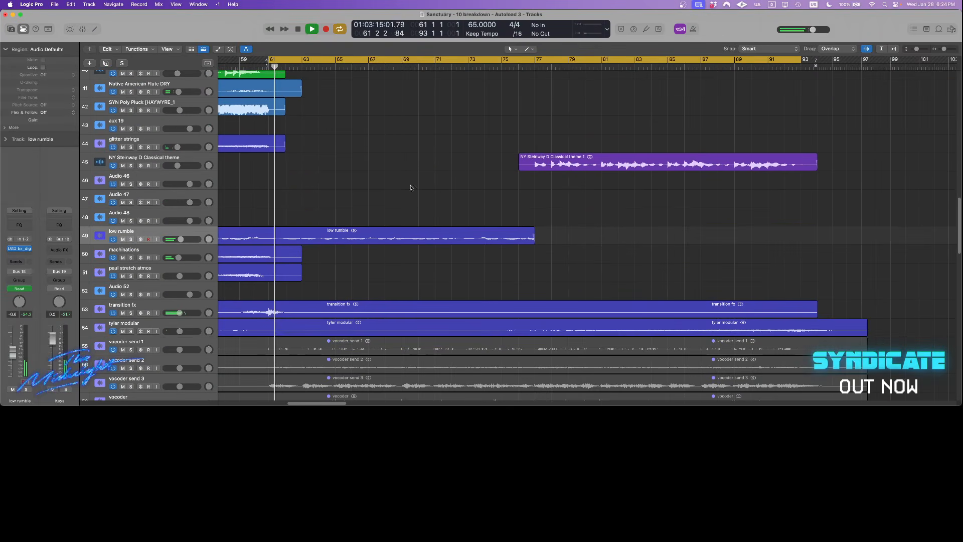
pyautogui.click(131, 239)
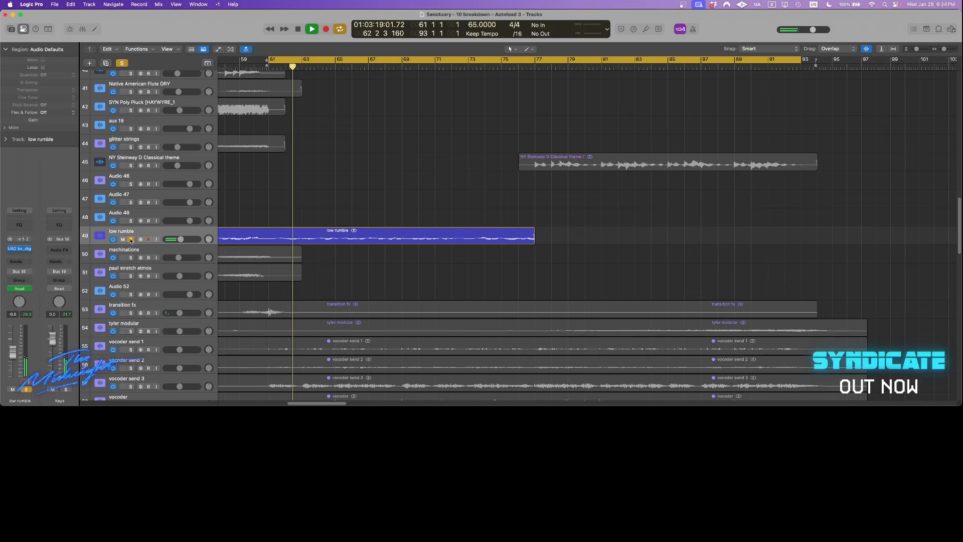
pyautogui.click(131, 240)
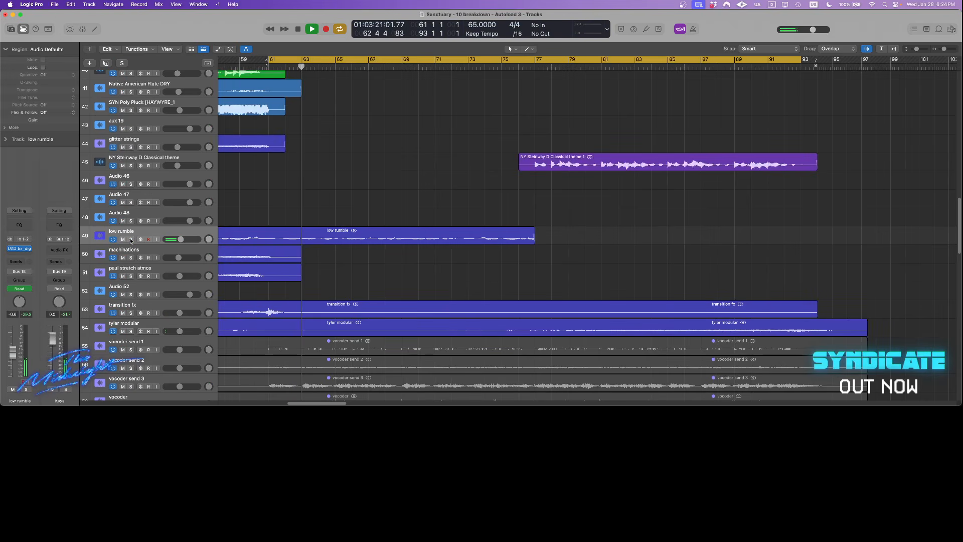
# Mute the low rumble track and check the remaining tracks while the section plays.
pyautogui.click(123, 239)
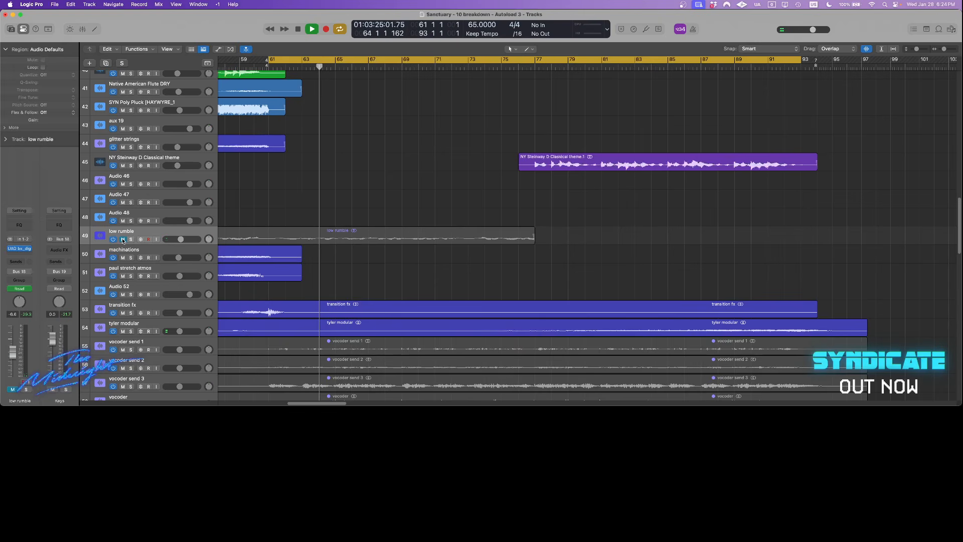
pyautogui.scroll(-5, 496, 306)
pyautogui.scroll(6, 494, 307)
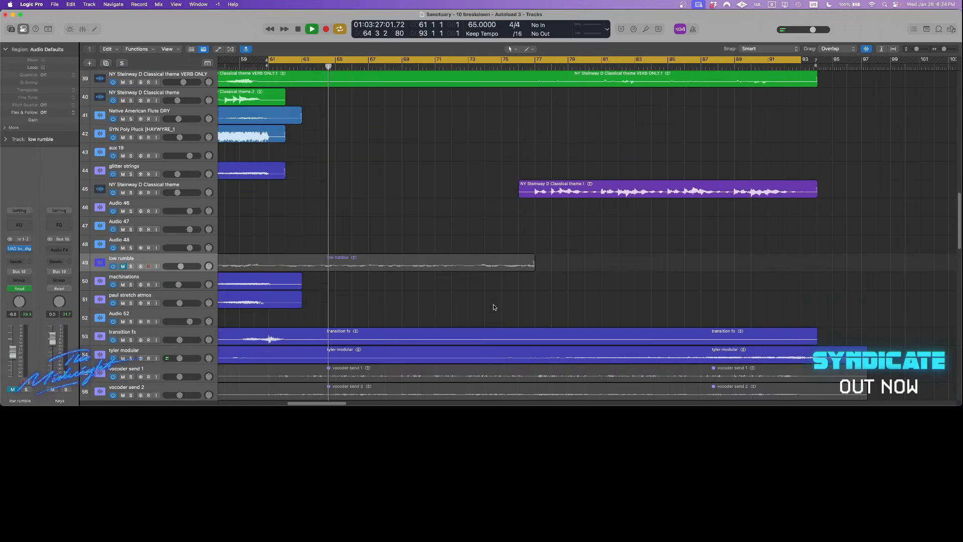
pyautogui.scroll(4, 494, 307)
pyautogui.scroll(7, 484, 234)
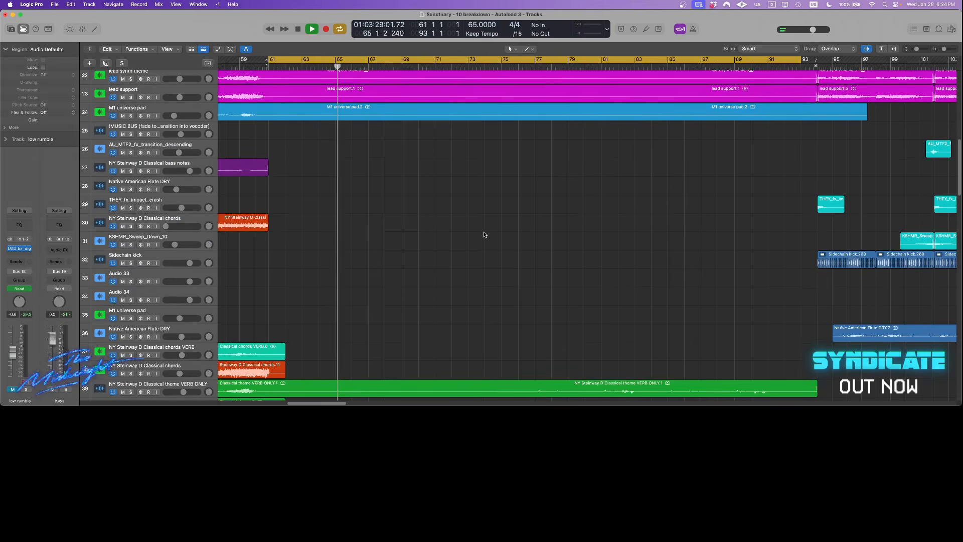
pyautogui.scroll(4, 466, 211)
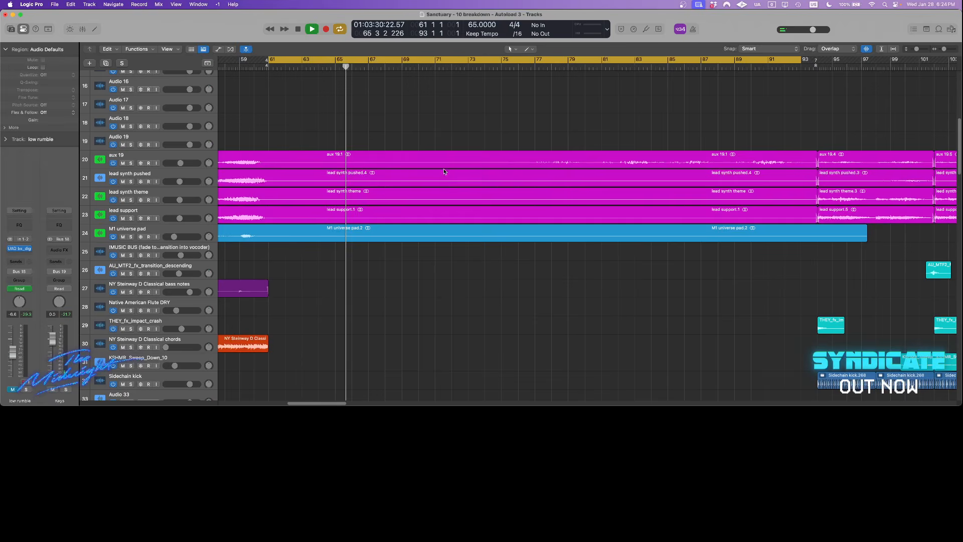
# Examine the transition fx and tyler modular waveforms around bars 61 to 77, and stop playback.
pyautogui.keyDown('ctrl'); pyautogui.keyDown('alt'); pyautogui.click(441, 171); pyautogui.keyUp('alt'); pyautogui.keyUp('ctrl')
pyautogui.moveTo(708, 120); pyautogui.dragTo(326, 336)
pyautogui.moveTo(593, 243); pyautogui.dragTo(444, 303)
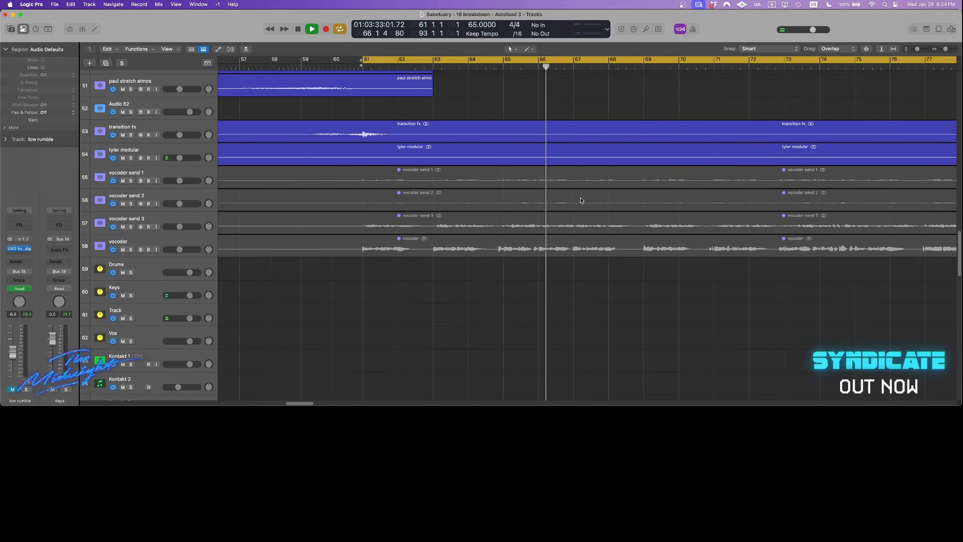
pyautogui.moveTo(645, 101); pyautogui.dragTo(361, 242)
pyautogui.click(868, 49)
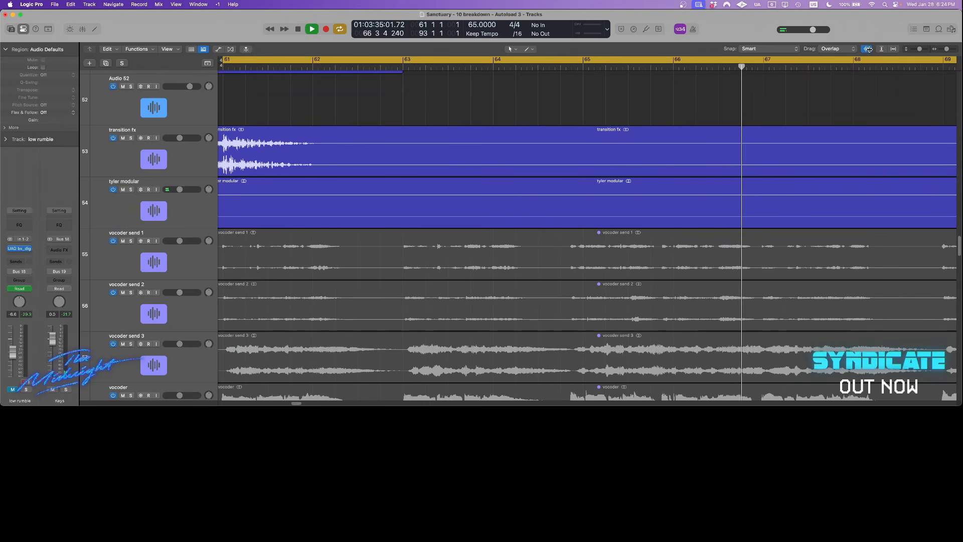
pyautogui.press('super+Left')
pyautogui.press('super+Left')
pyautogui.press('super+Left')
pyautogui.press('super+Left')
pyautogui.press('super+Left')
pyautogui.press('super+Left')
pyautogui.hscroll(4, 664, 201)
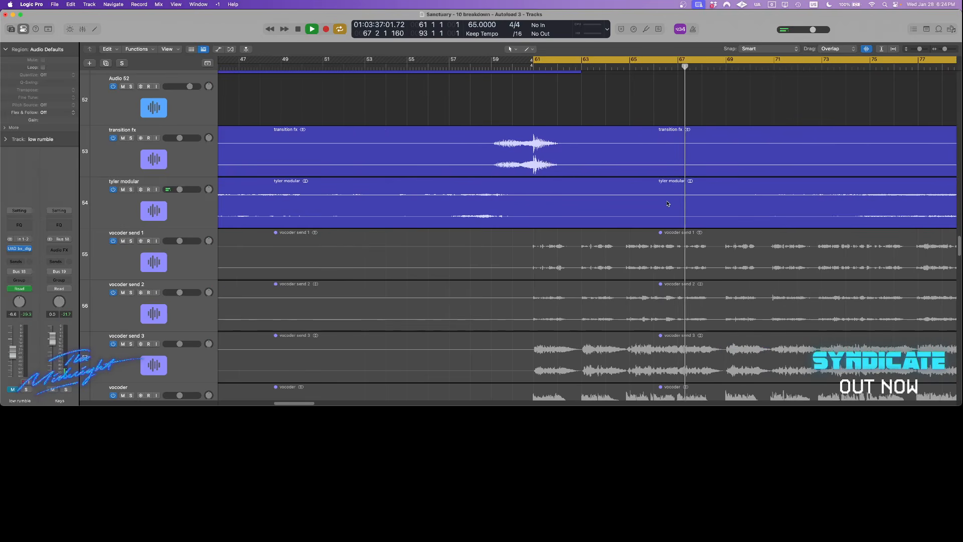
pyautogui.hscroll(2, 667, 203)
pyautogui.press('space')
pyautogui.hscroll(3, 652, 231)
pyautogui.scroll(5, 633, 265)
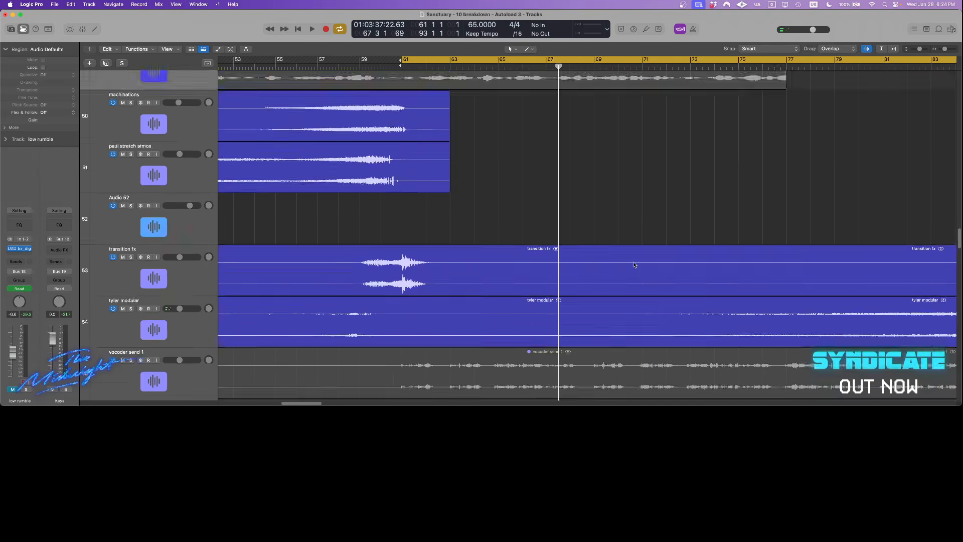
# Solo the NY Steinway D Classical theme VERB ONLY region and play it from bar 67.
pyautogui.scroll(10, 634, 265)
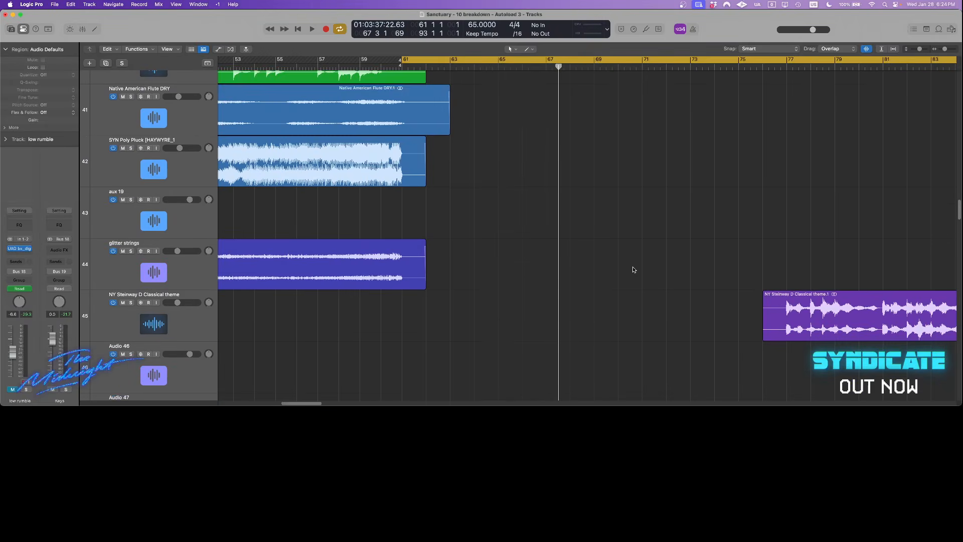
pyautogui.scroll(5, 633, 270)
pyautogui.moveTo(640, 155); pyautogui.dragTo(641, 254)
pyautogui.hotkey('ctrl', 's')
pyautogui.click(548, 66)
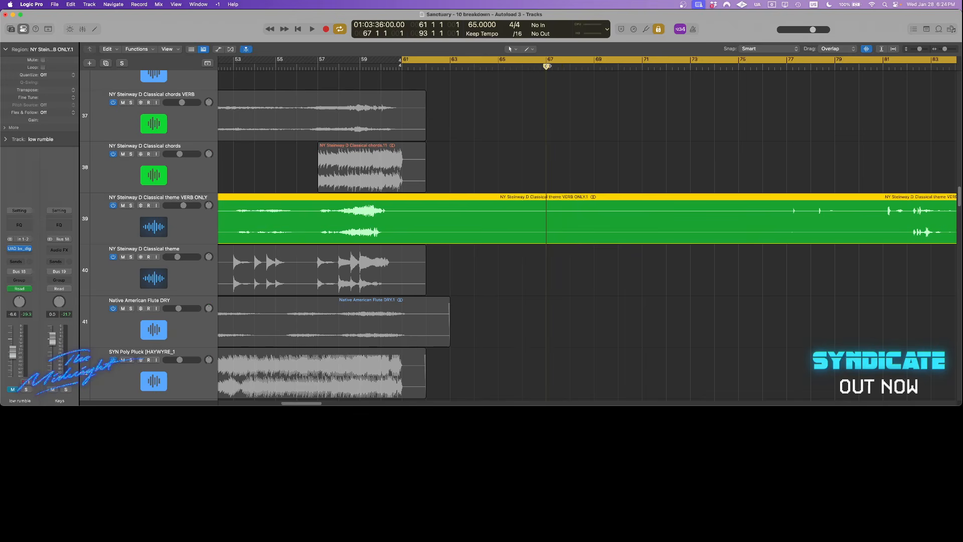
pyautogui.hscroll(3, 570, 185)
pyautogui.scroll(10, 560, 197)
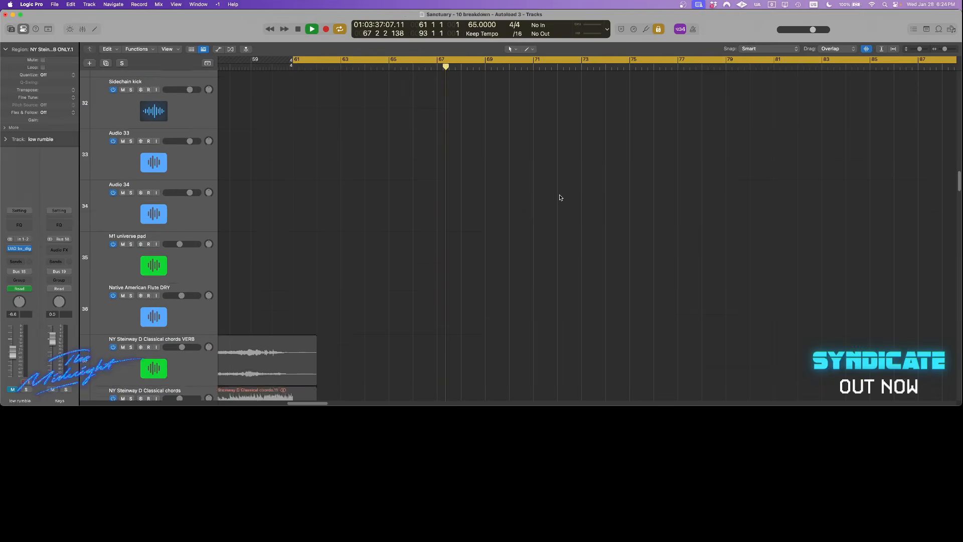
# Solo the regions from aux 19 through M1 universe pad on tracks 20 to 24 and play them from bar 65.
pyautogui.scroll(1, 557, 213)
pyautogui.press('super+Up')
pyautogui.press('super+Up')
pyautogui.press('super+Up')
pyautogui.press('super+Up')
pyautogui.press('super+Up')
pyautogui.press('super+Up')
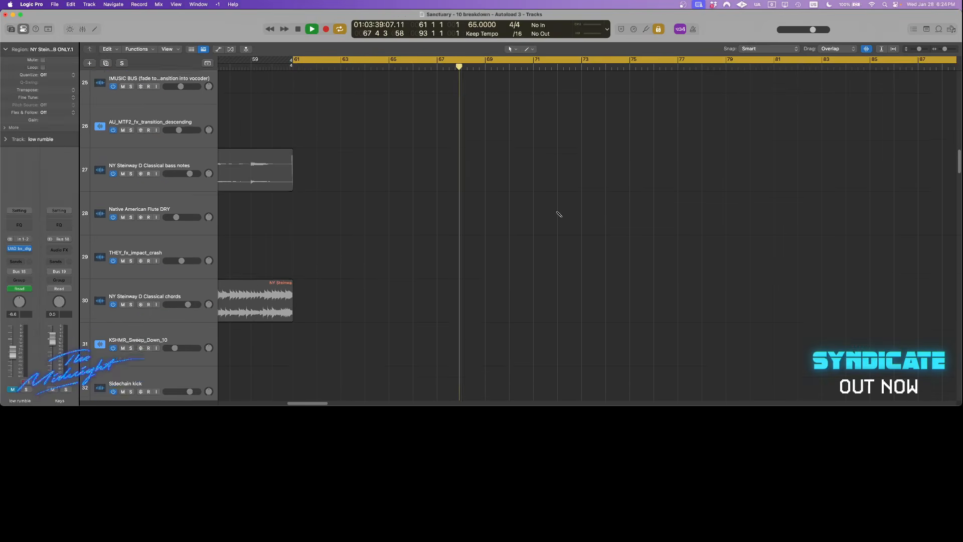
pyautogui.scroll(4, 493, 240)
pyautogui.moveTo(409, 119); pyautogui.dragTo(396, 236)
pyautogui.hotkey('ctrl', 'm')
pyautogui.click(390, 66)
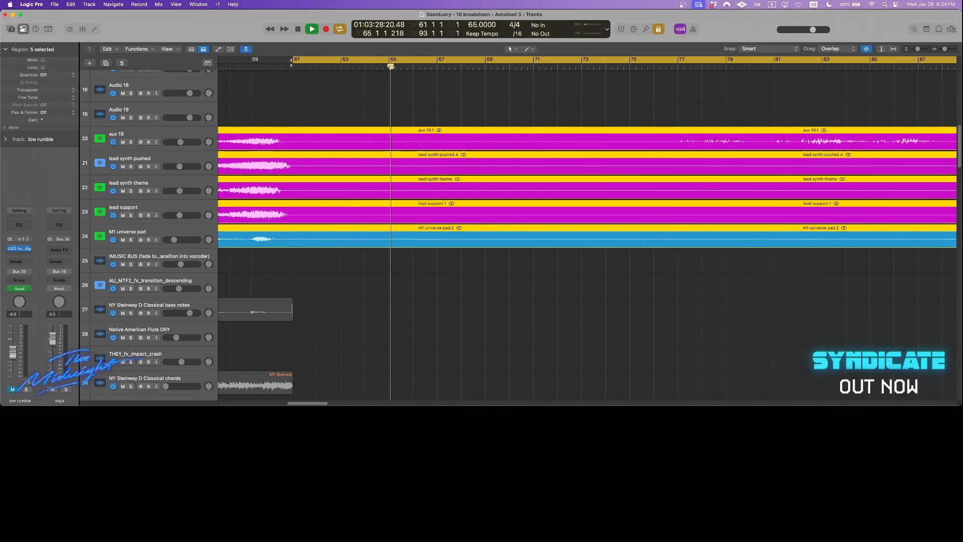
# Stop playback and turn off solo for the aux 19, lead synth, lead support and M1 universe pad regions.
pyautogui.press('z')
pyautogui.scroll(4, 461, 197)
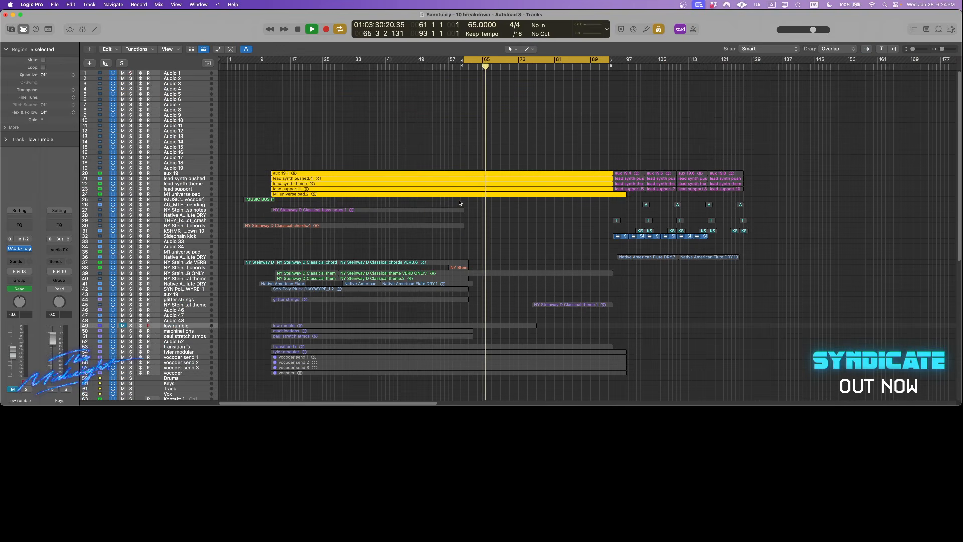
pyautogui.moveTo(820, 127); pyautogui.dragTo(338, 346)
pyautogui.moveTo(736, 131); pyautogui.dragTo(310, 358)
pyautogui.press('space')
pyautogui.hotkey('ctrl', 's')
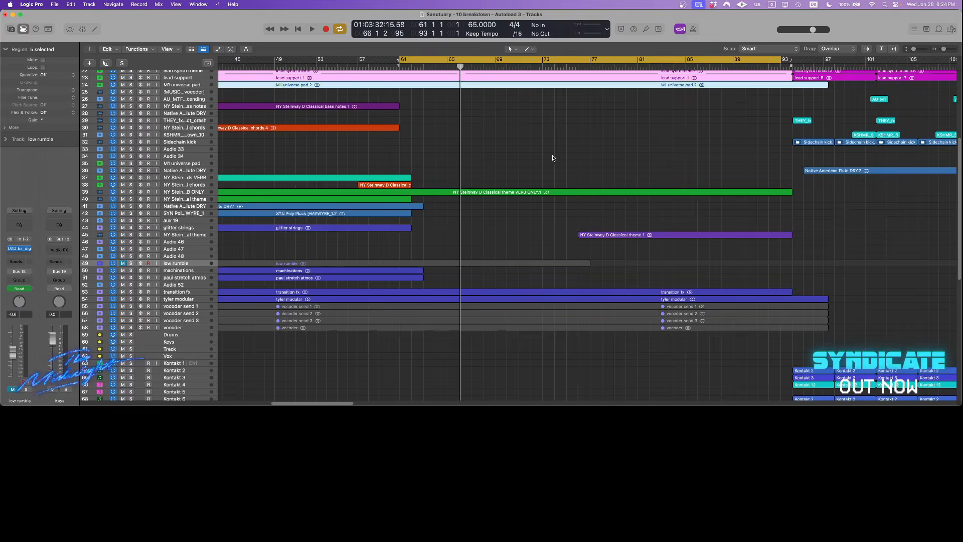
# Solo the NY Steinway D Classical theme VERB ONLY region and play it from the start of the cycle area.
pyautogui.click(554, 157)
pyautogui.moveTo(908, 140); pyautogui.dragTo(349, 394)
pyautogui.click(477, 139)
pyautogui.hotkey('ctrl', 's')
pyautogui.press('space')
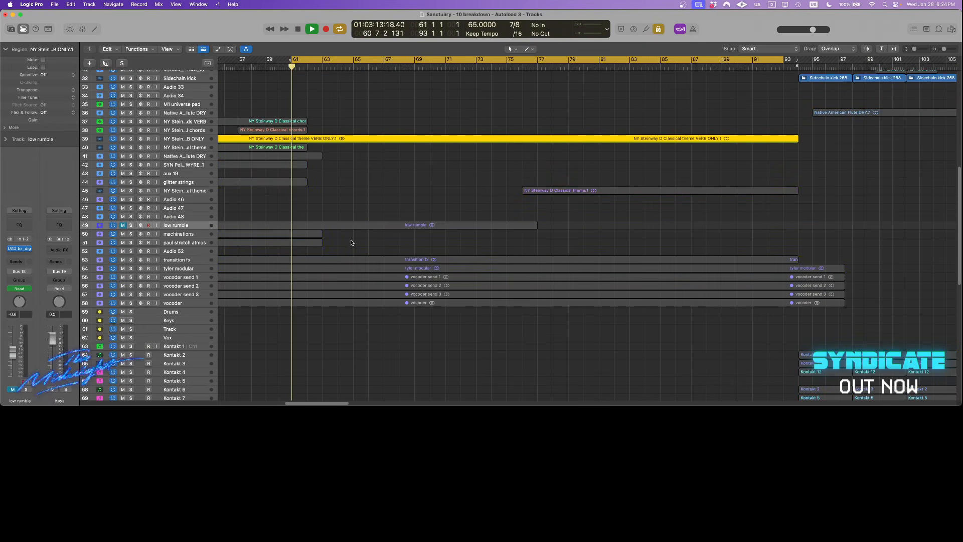
# Switch the solo to the transition fx and tyler modular regions and listen to them in playback.
pyautogui.moveTo(619, 178); pyautogui.dragTo(171, 373)
pyautogui.press('space')
pyautogui.hotkey('ctrl', 's')
pyautogui.moveTo(785, 152); pyautogui.dragTo(336, 328)
pyautogui.moveTo(523, 143); pyautogui.dragTo(511, 205)
pyautogui.hotkey('ctrl', 's')
pyautogui.press('space')
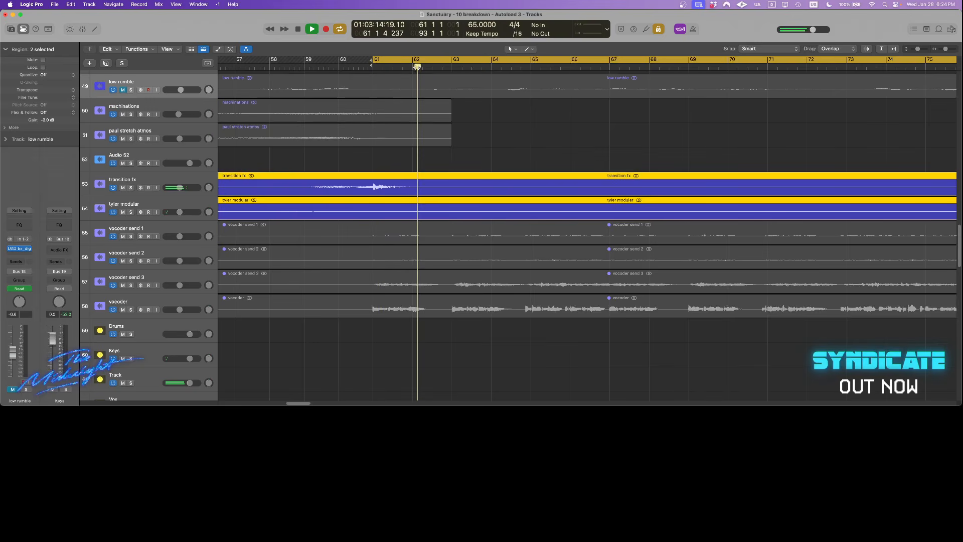
pyautogui.click(580, 168)
pyautogui.scroll(4, 562, 196)
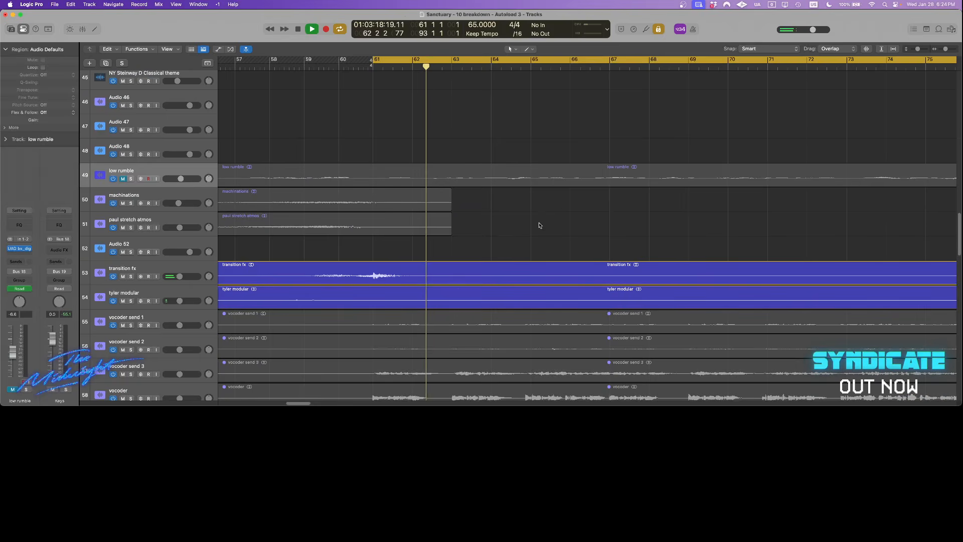
pyautogui.click(310, 303)
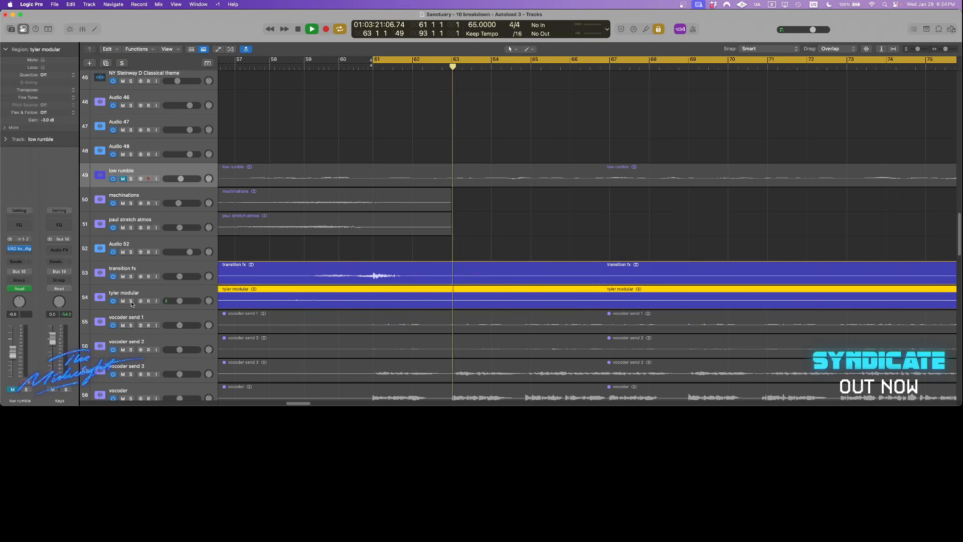
# Stop playback and unmute the low rumble track with its region soloed.
pyautogui.press('space')
pyautogui.click(589, 167)
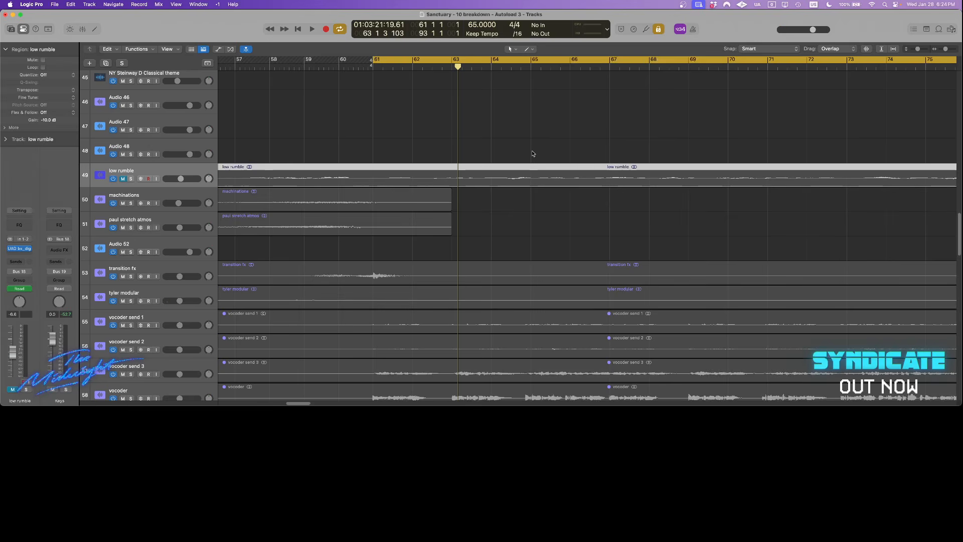
pyautogui.click(532, 154)
pyautogui.click(555, 183)
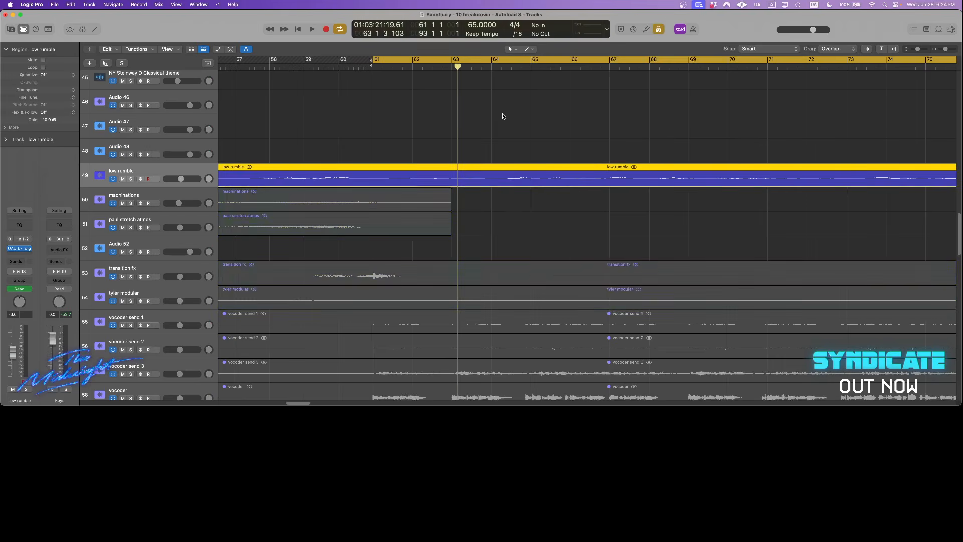
# Turn off solo and play all unmuted tracks from bar 61, viewing the arrangement at a wider scale.
pyautogui.hotkey('ctrl', 's')
pyautogui.press('space')
pyautogui.press('t')
pyautogui.press('t')
pyautogui.click(527, 115)
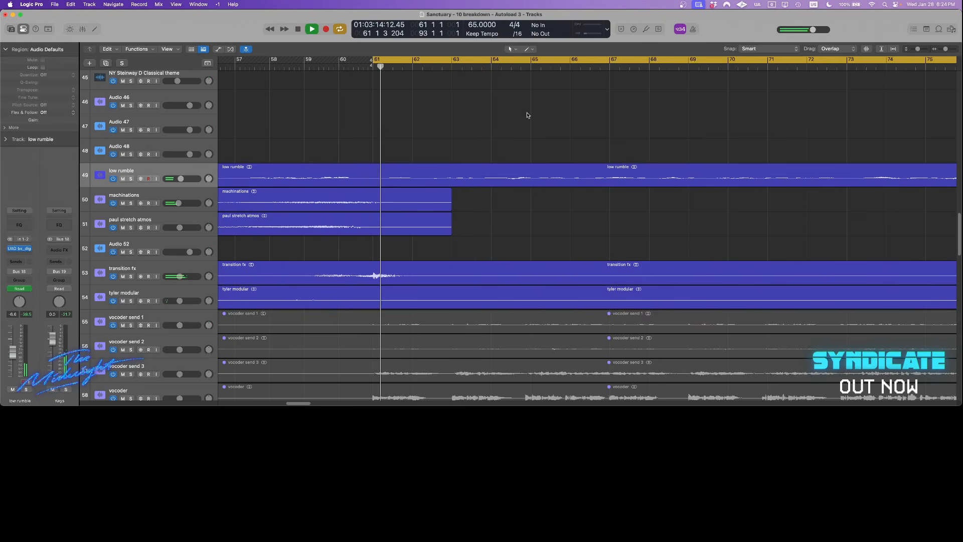
pyautogui.press('super+Left')
pyautogui.press('super+Left')
pyautogui.press('super+Left')
pyautogui.press('super+Left')
pyautogui.press('super+Left')
pyautogui.press('super+Left')
pyautogui.press('super+Up')
pyautogui.press('super+Up')
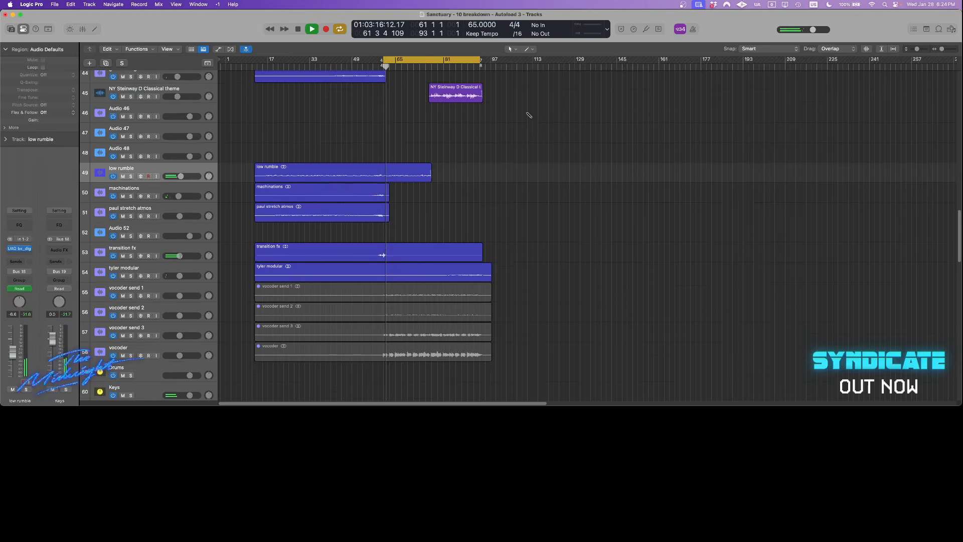
# Unmute the vocoder send 1, 2 and 3 and vocoder regions during playback, then stop with the cycle turned off.
pyautogui.press('super+Up')
pyautogui.press('super+Right')
pyautogui.press('super+Right')
pyautogui.press('super+Right')
pyautogui.press('super+Right')
pyautogui.press('super+Right')
pyautogui.press('super+Right')
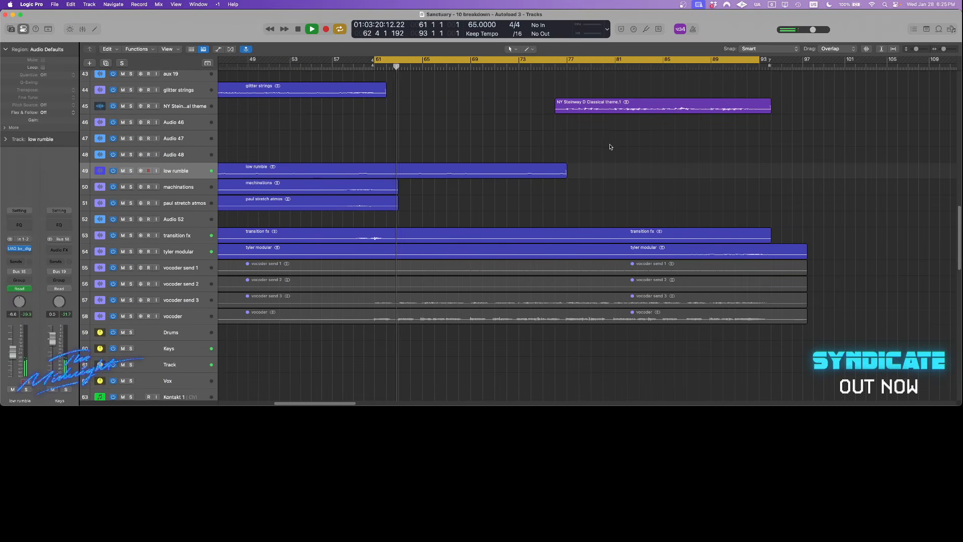
pyautogui.scroll(-5, 610, 146)
pyautogui.moveTo(501, 292); pyautogui.dragTo(499, 197)
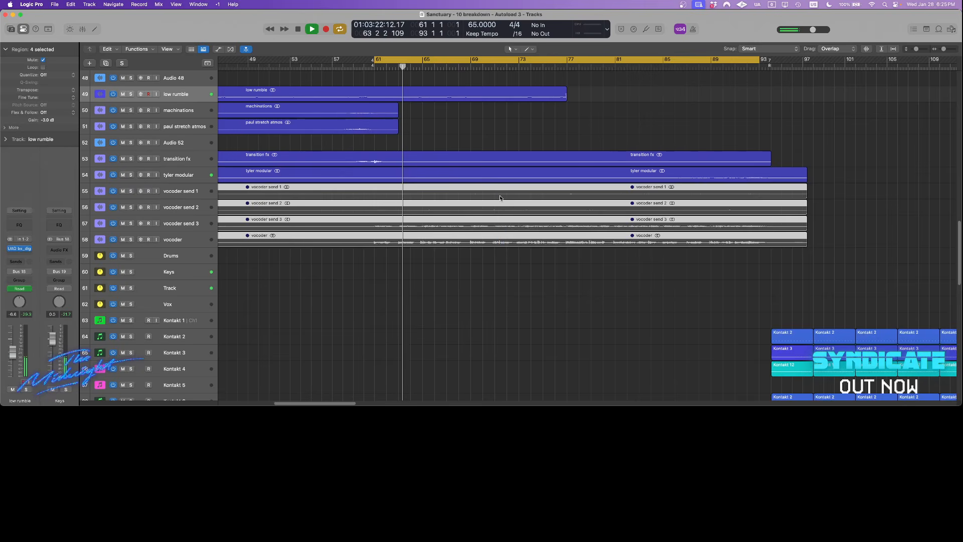
pyautogui.click(492, 271)
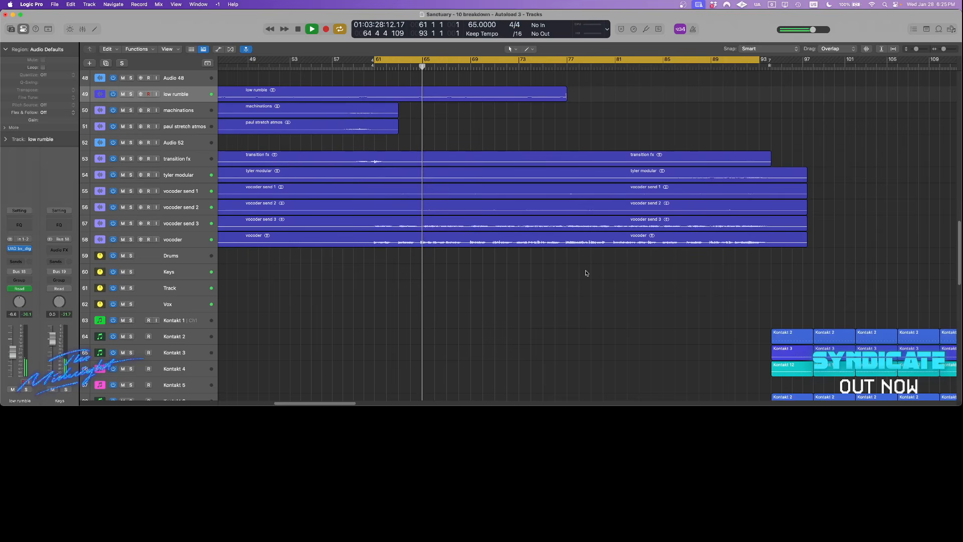
pyautogui.press('c')
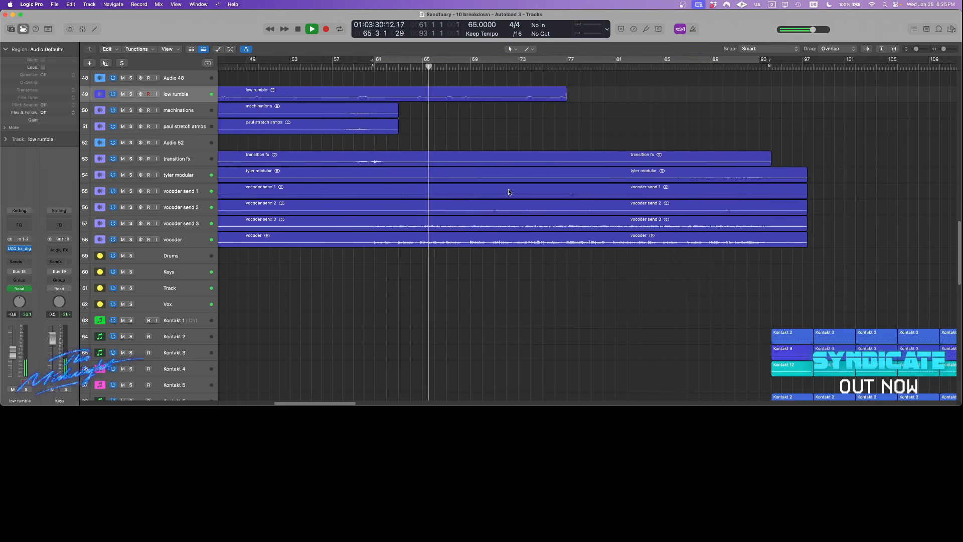
pyautogui.press('space')
# Place the playhead at bar 118, at the end of the Kontakt regions.
pyautogui.scroll(-6, 542, 162)
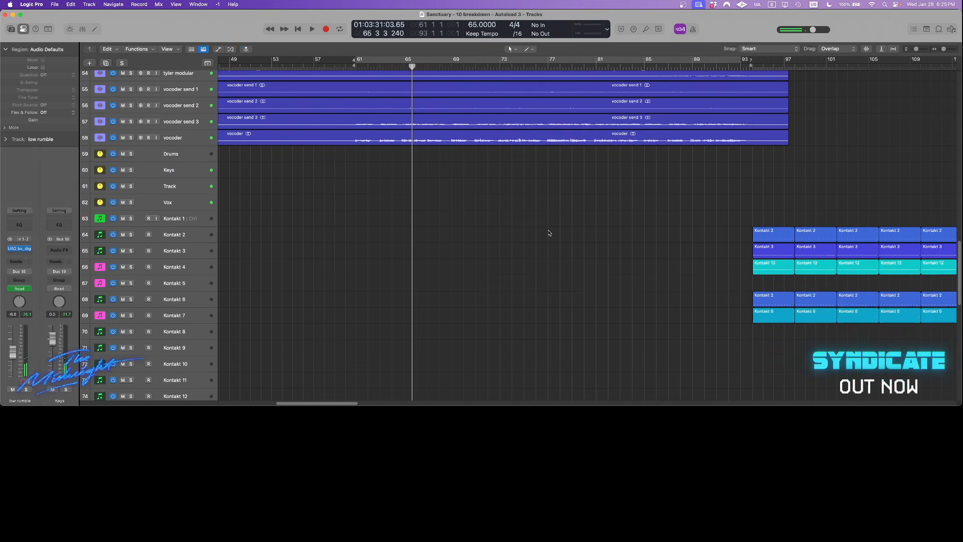
pyautogui.scroll(-1, 549, 236)
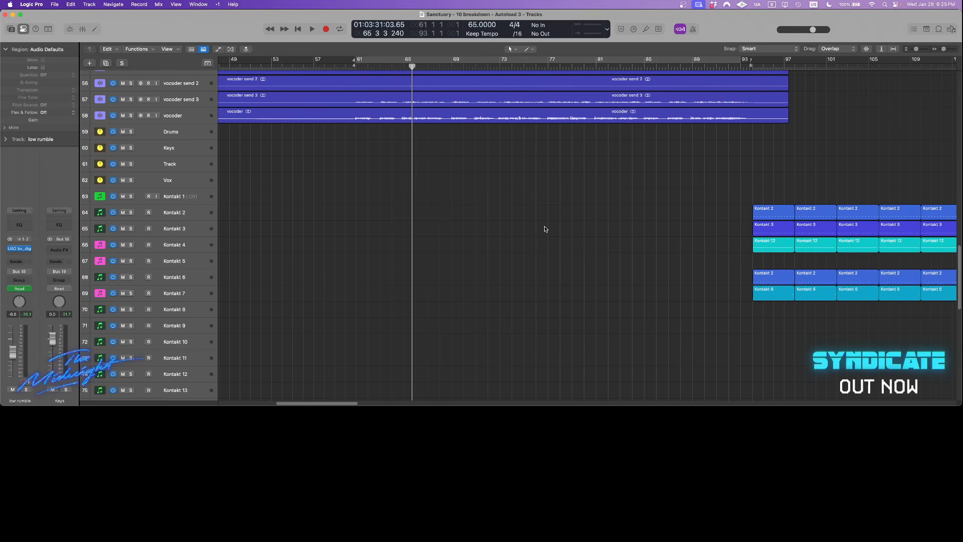
pyautogui.press('super+Left')
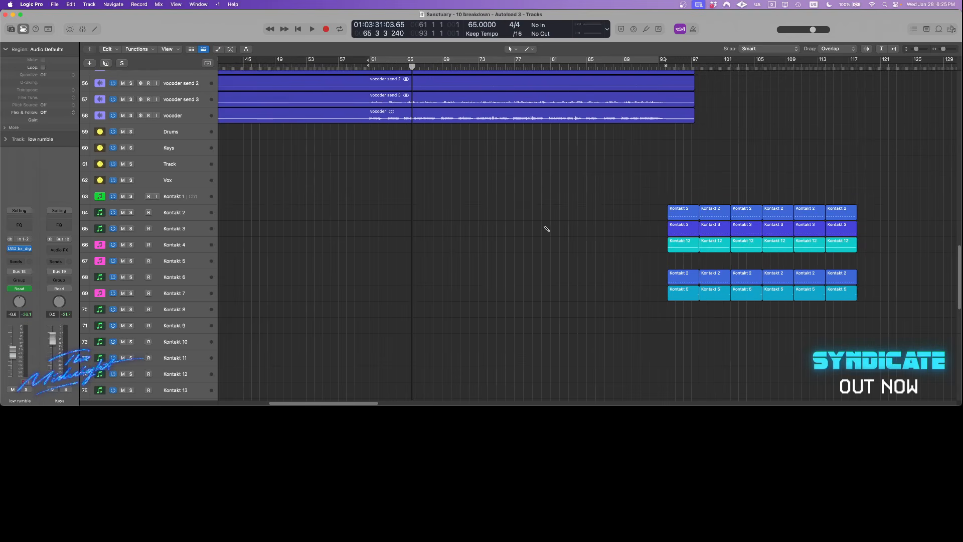
pyautogui.moveTo(848, 66); pyautogui.dragTo(854, 66)
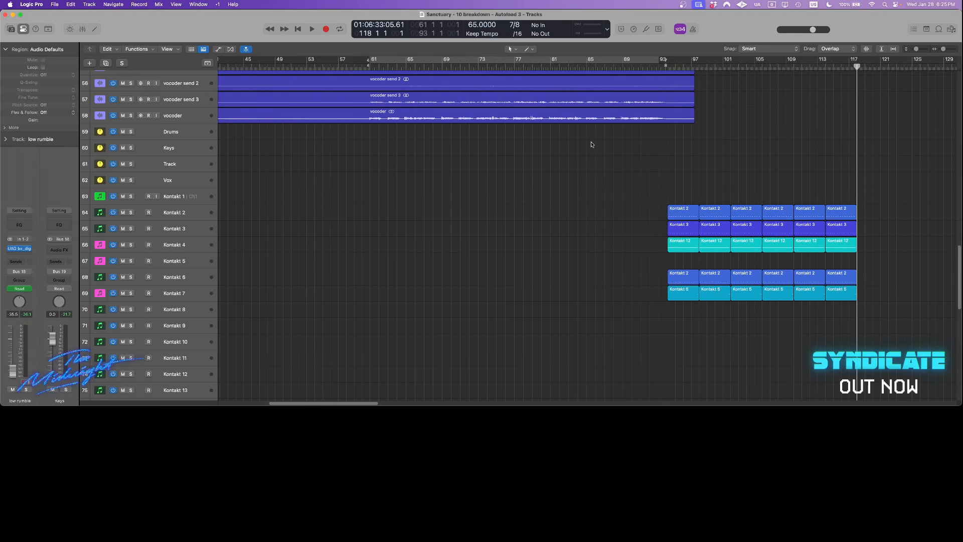
pyautogui.scroll(-1, 567, 148)
pyautogui.hscroll(1, 567, 148)
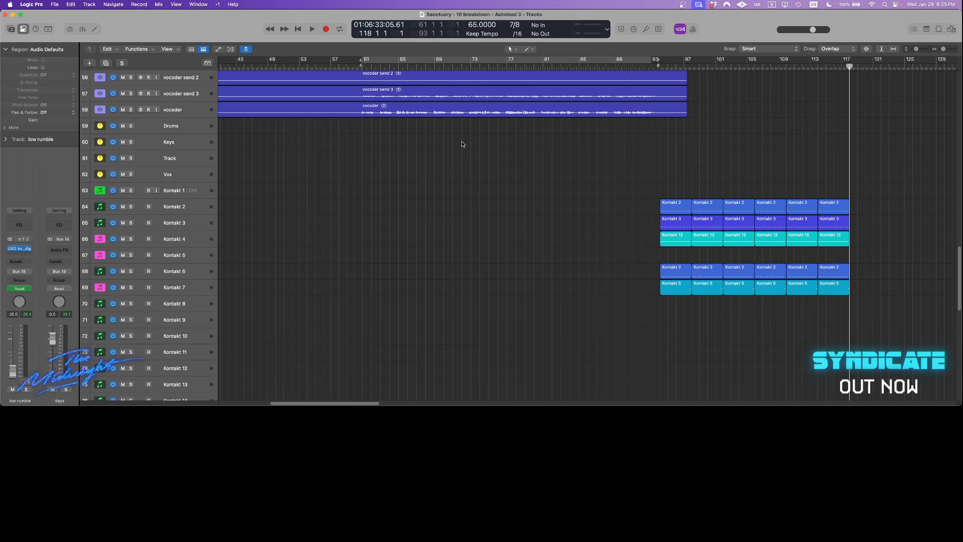
pyautogui.press('z')
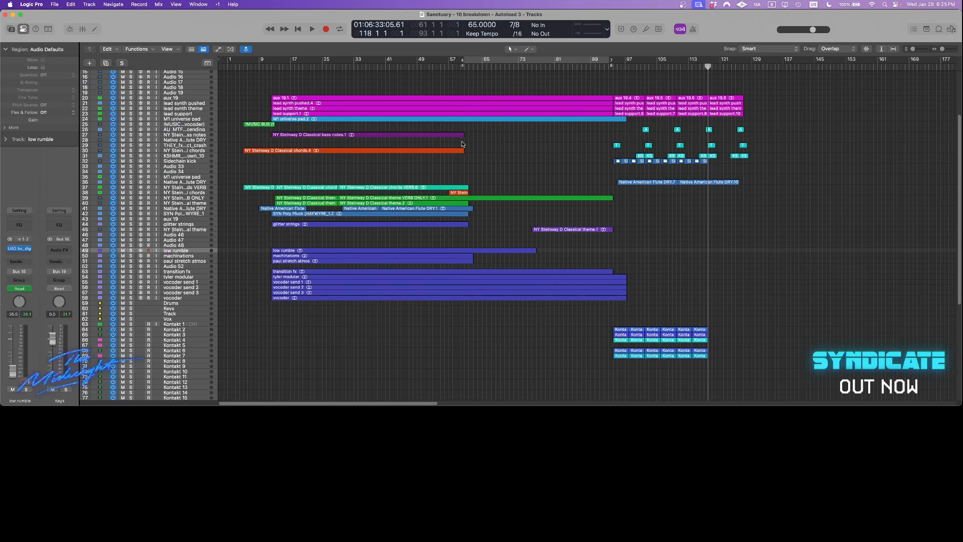
# Locate the DS_PDH_synth_chords_vic region below the Kontakt tracks and select it with its Inst 10 track.
pyautogui.moveTo(798, 184); pyautogui.dragTo(381, 380)
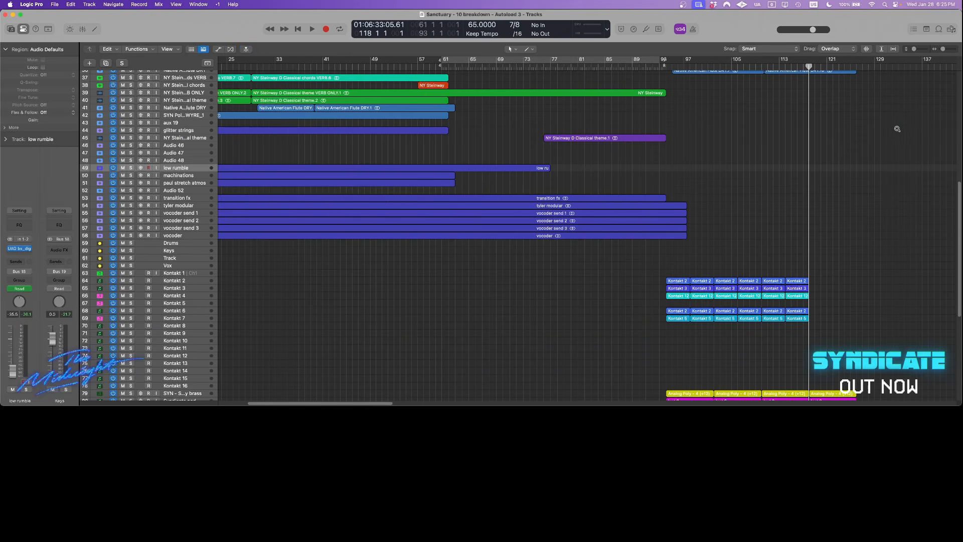
pyautogui.moveTo(897, 129); pyautogui.dragTo(355, 332)
pyautogui.press('super+Down')
pyautogui.press('super+Down')
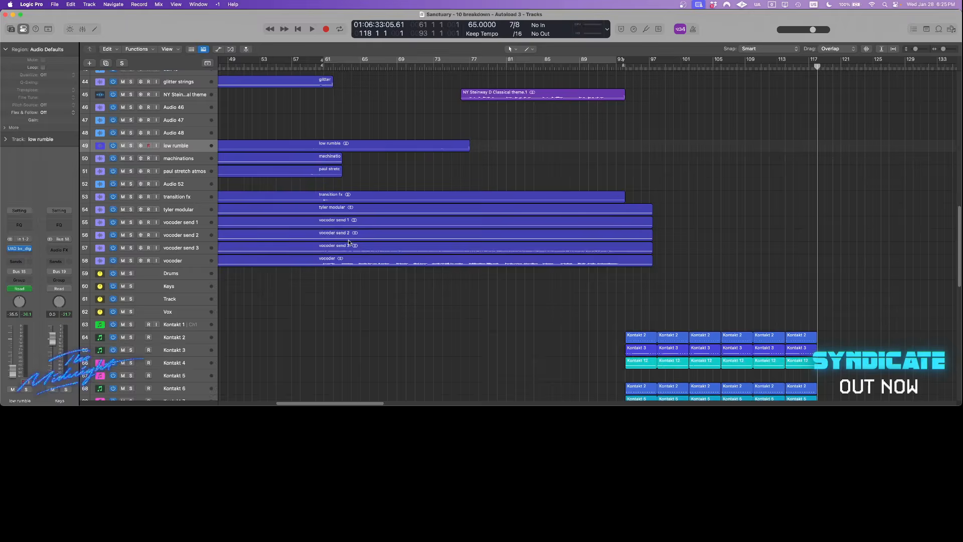
pyautogui.press('t')
pyautogui.press('t')
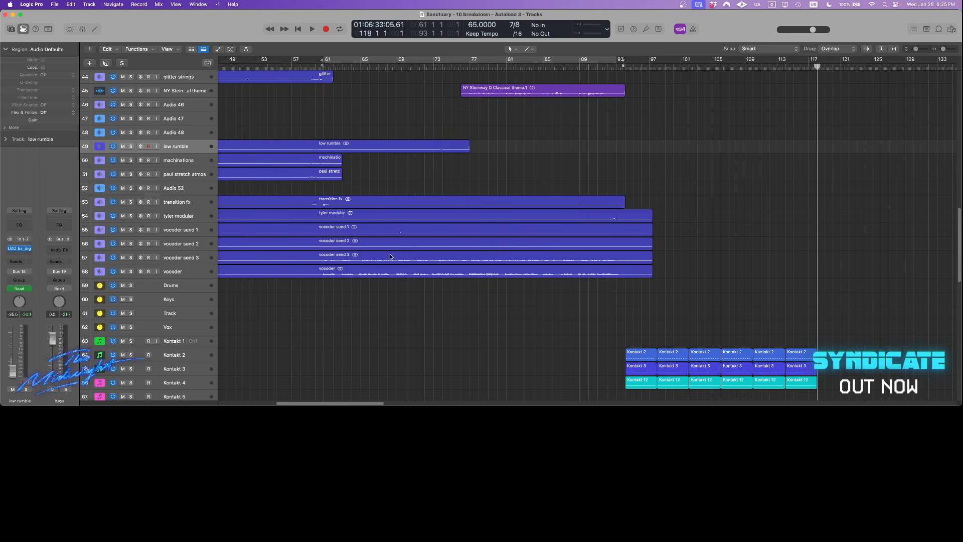
pyautogui.scroll(-15, 389, 258)
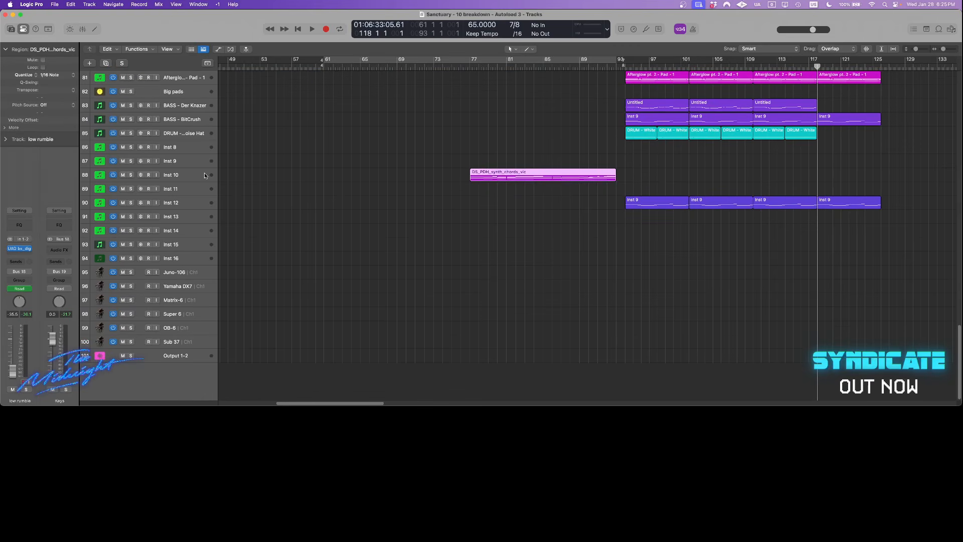
pyautogui.click(343, 171)
pyautogui.moveTo(786, 151); pyautogui.dragTo(306, 312)
pyautogui.click(519, 129)
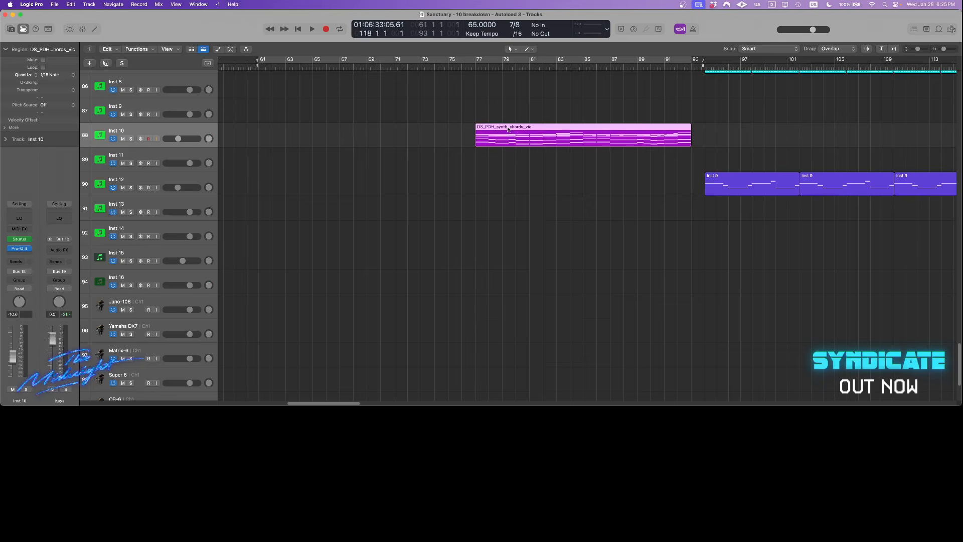
# Solo the DS_PDH_synth_chords_vic region and listen to its opening from bar 77.
pyautogui.hotkey('ctrl', 's')
pyautogui.click(475, 65)
pyautogui.press('space')
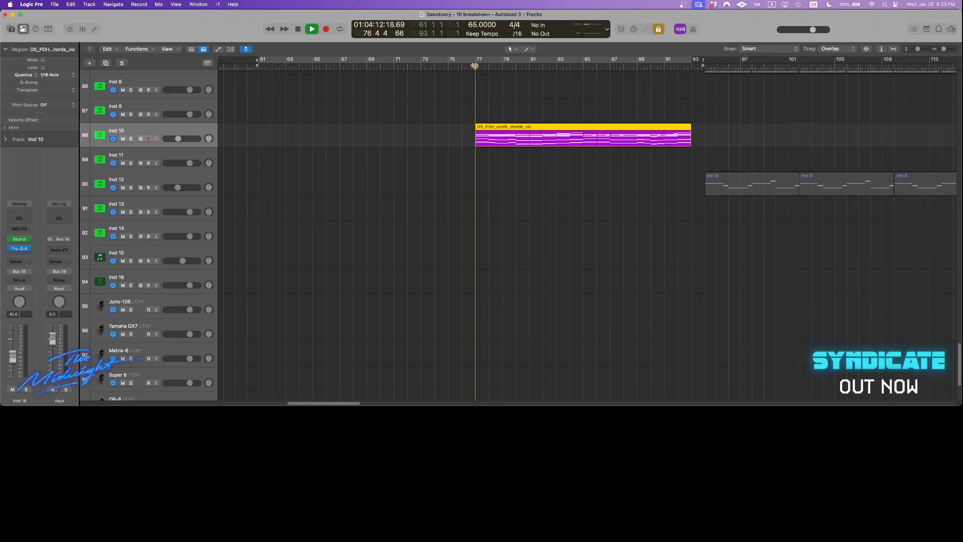
pyautogui.hscroll(-3, 494, 96)
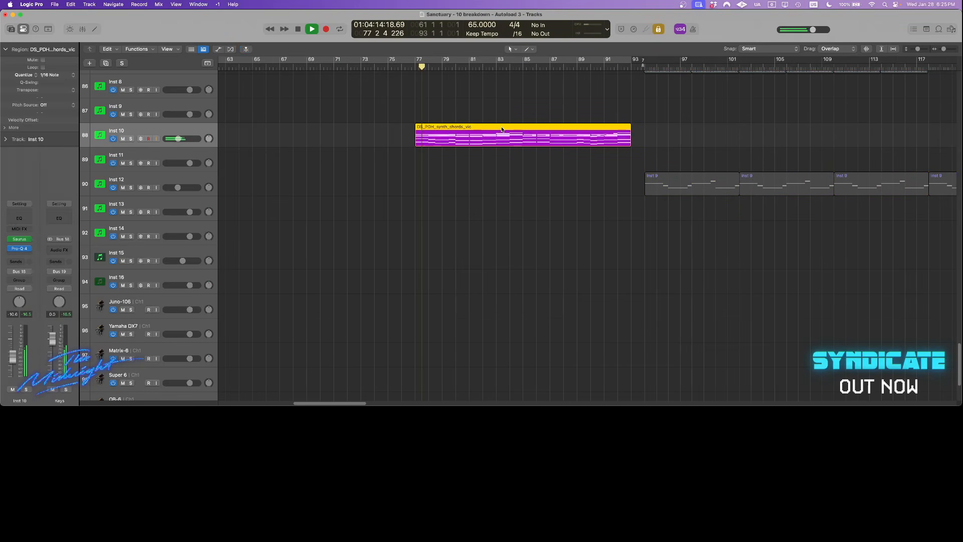
pyautogui.click(500, 106)
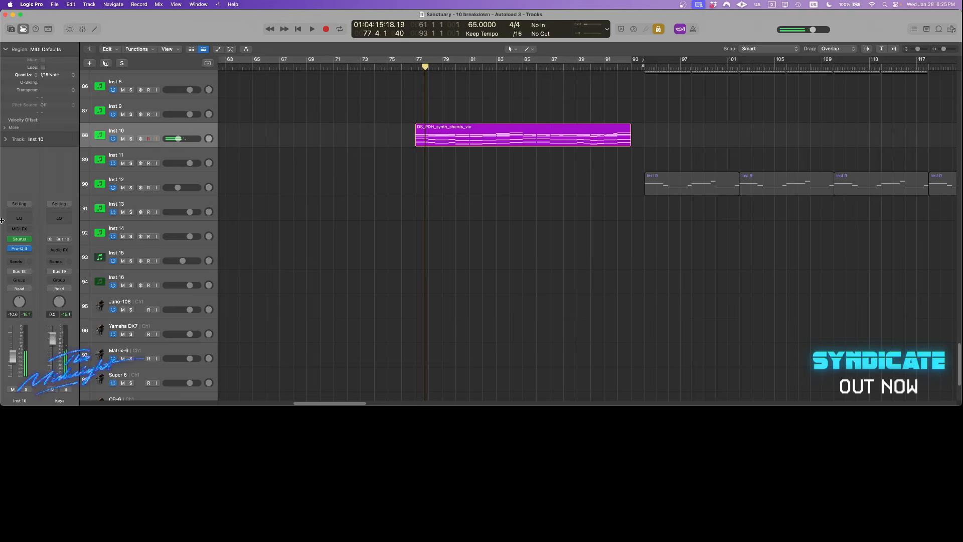
# Open the Saurus synthesizer on Inst 10 to examine its Analog Poly patch, then close it.
pyautogui.click(20, 240)
pyautogui.moveTo(412, 103); pyautogui.dragTo(573, 41)
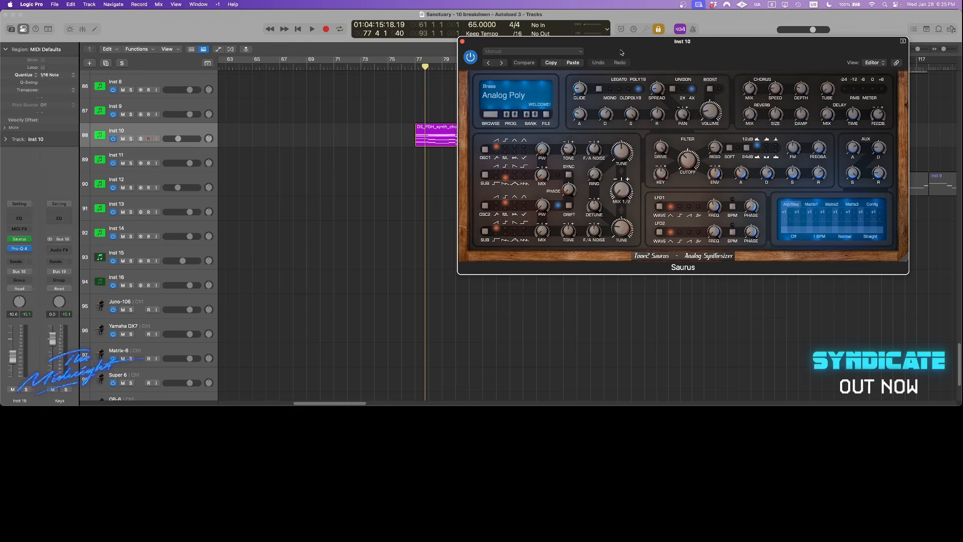
pyautogui.press('super+w')
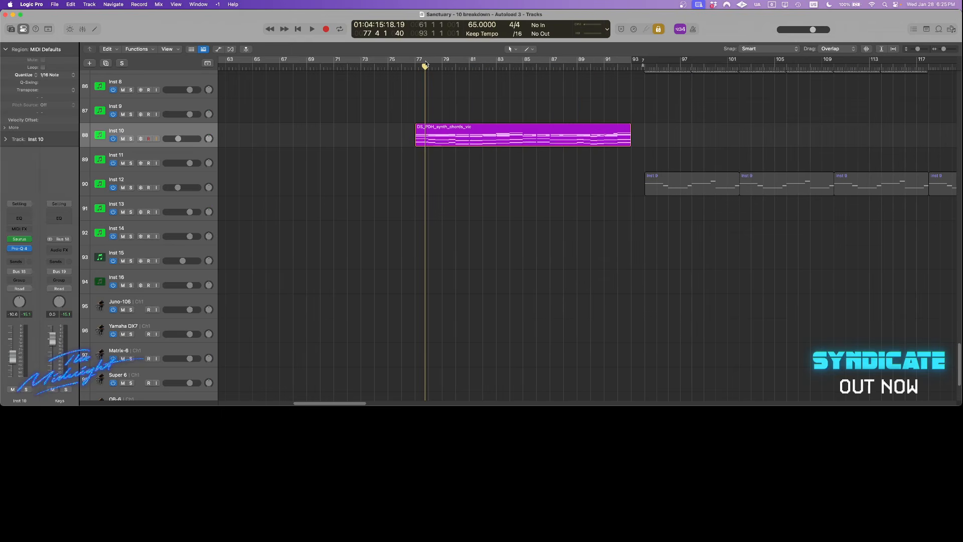
# Set the cycle area from bar 77 to 93 over the synth chords region and keep that region soloed.
pyautogui.moveTo(425, 63); pyautogui.dragTo(630, 59)
pyautogui.click(533, 142)
pyautogui.hscroll(1, 501, 155)
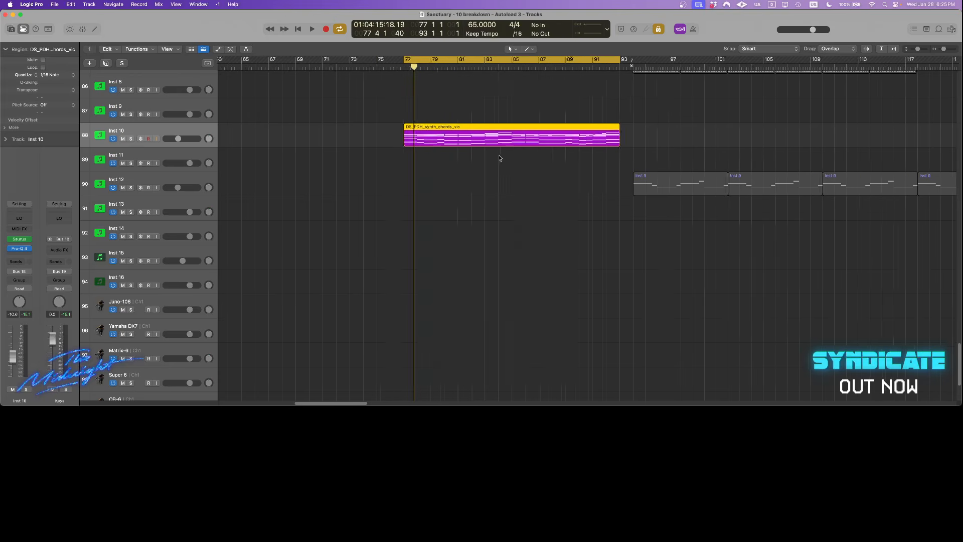
pyautogui.hscroll(1, 500, 158)
# Reopen Saurus on Inst 10 and sweep its filter cutoff while the synth chords play, then stop and close it.
pyautogui.press('v')
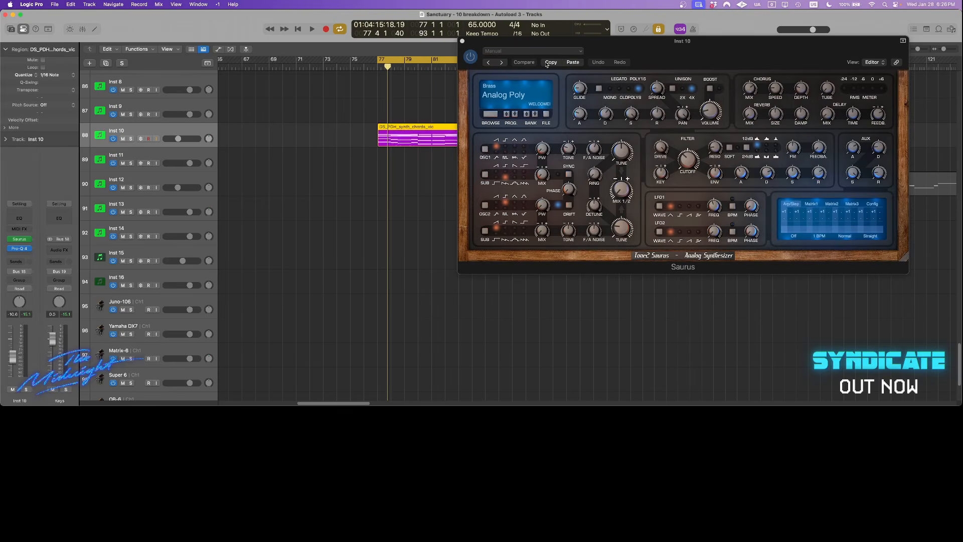
pyautogui.press('space')
pyautogui.moveTo(689, 159)
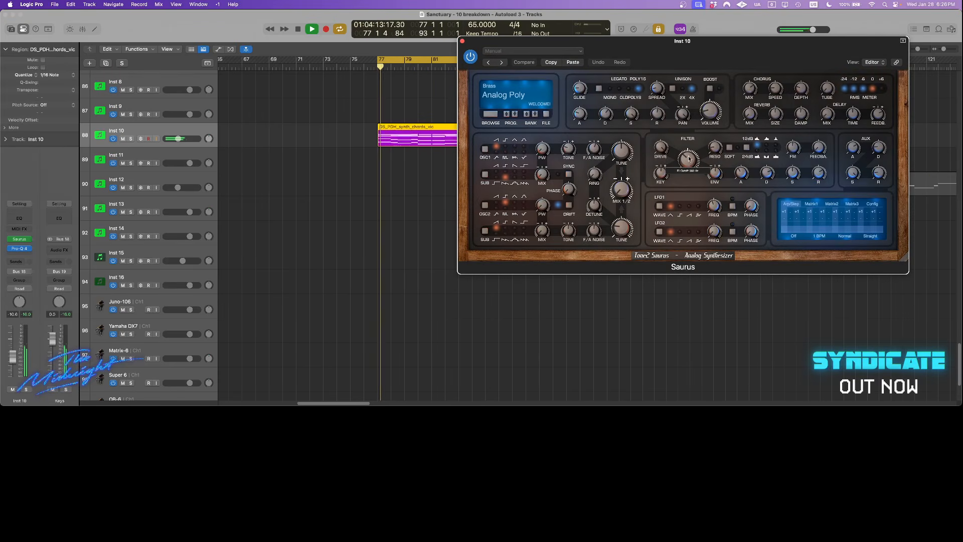
pyautogui.moveTo(688, 159); pyautogui.dragTo(691, 132)
pyautogui.press('space')
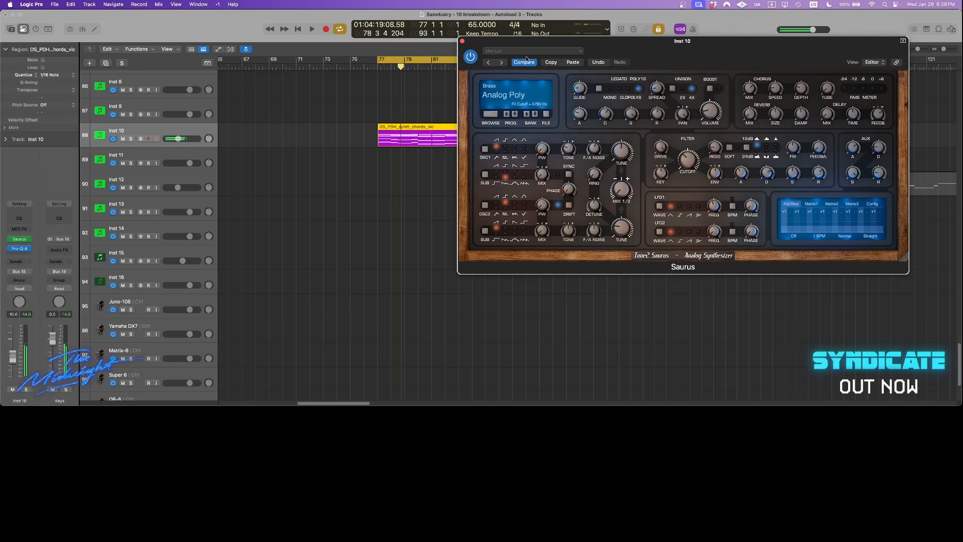
pyautogui.click(461, 40)
# Play the soloed synth chords from bar 77, open the Pro-Q 4 equalizer on Inst 10, and turn off solo.
pyautogui.press('space')
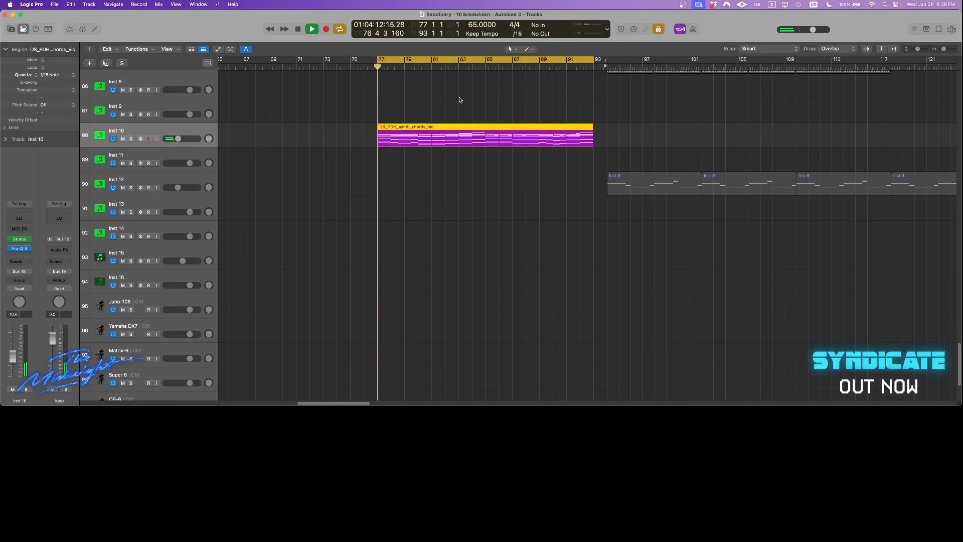
pyautogui.press('z')
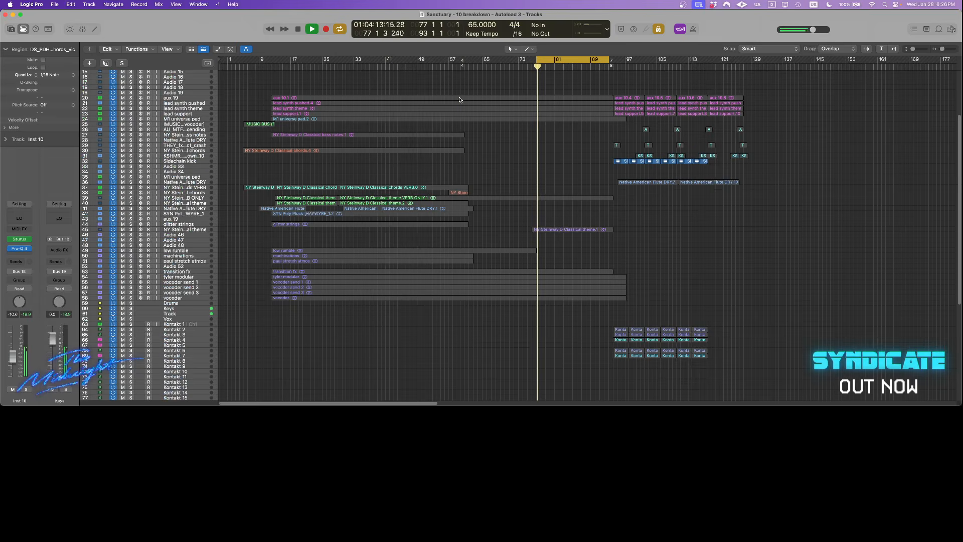
pyautogui.click(17, 249)
pyautogui.press('space')
pyautogui.moveTo(505, 116); pyautogui.dragTo(563, 98)
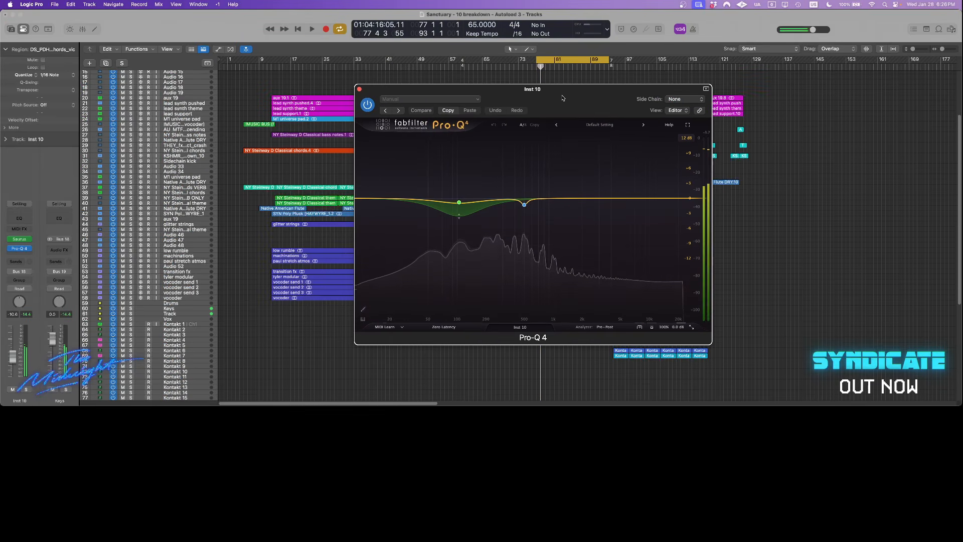
# Examine the low-frequency cut in Pro-Q 4 while all tracks play from bar 77, then close the equalizer.
pyautogui.click(439, 201)
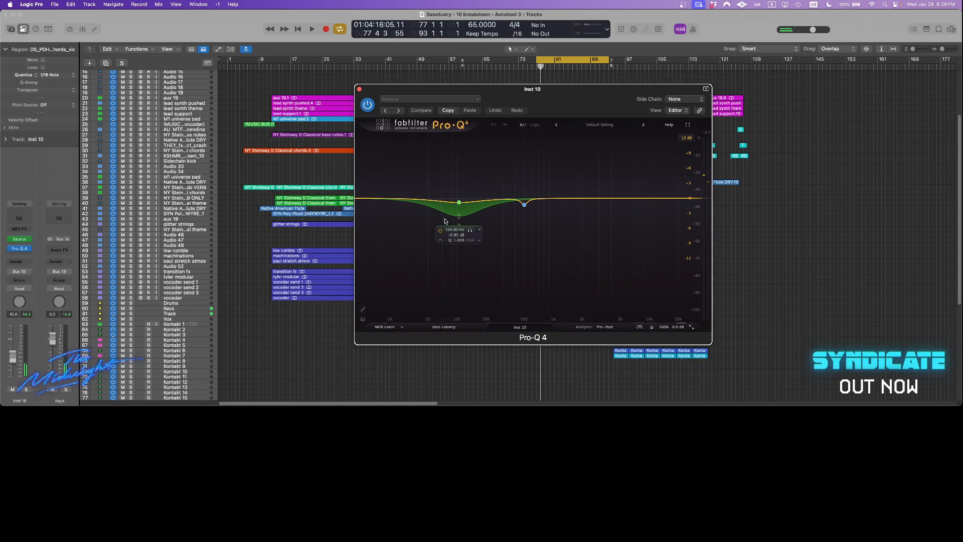
pyautogui.press('space')
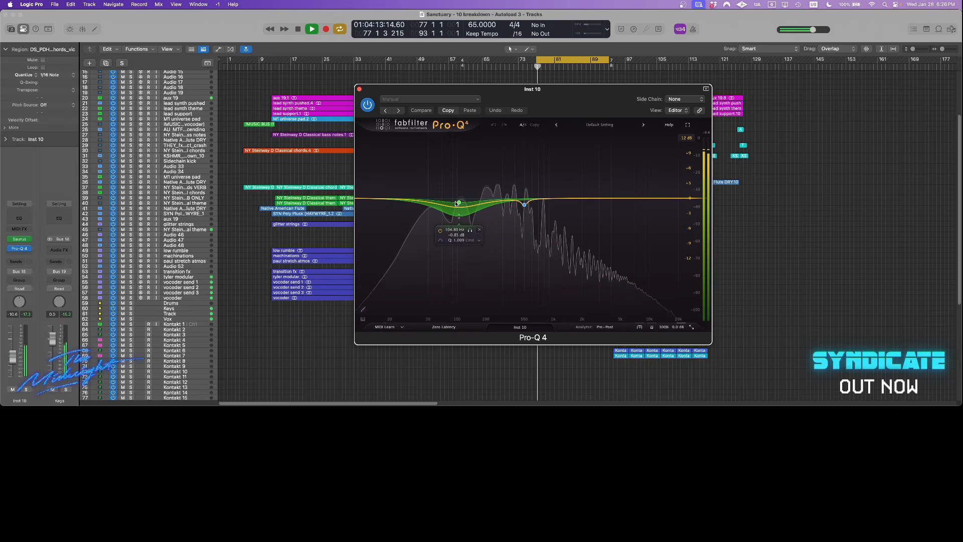
pyautogui.click(359, 90)
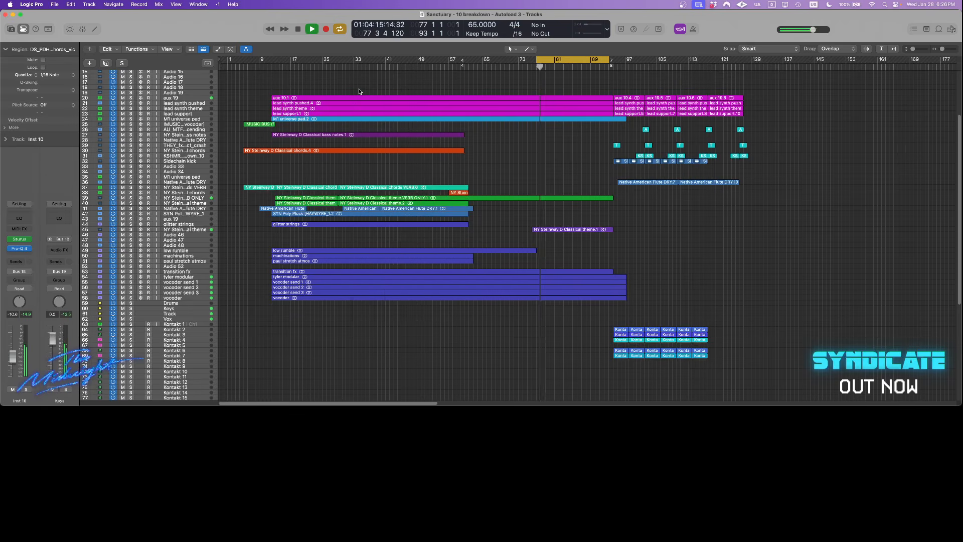
# Mute the DS_PDH_synth_chords_vic region on Inst 10 and play the remaining tracks within the cycle area.
pyautogui.press('space')
pyautogui.click(691, 273)
pyautogui.moveTo(301, 161); pyautogui.dragTo(764, 399)
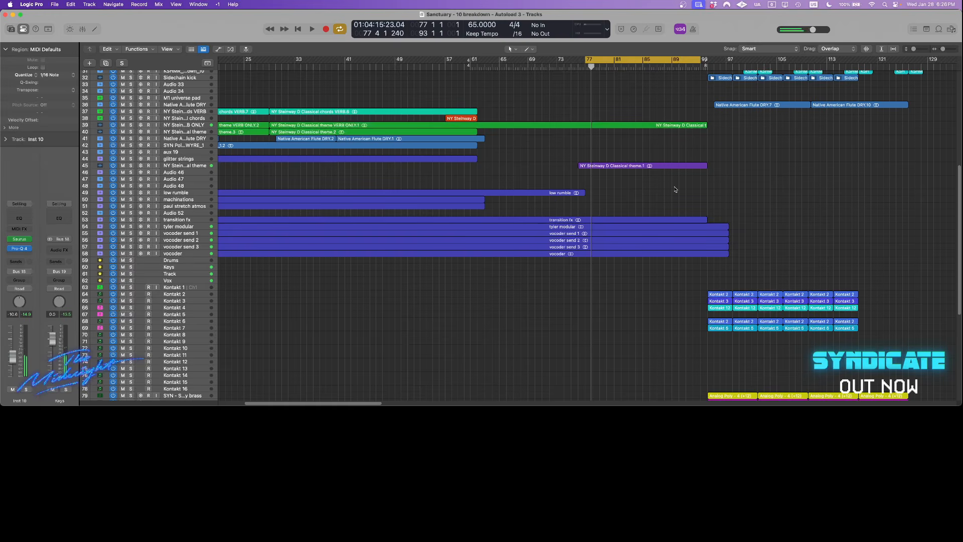
pyautogui.moveTo(845, 146); pyautogui.dragTo(380, 373)
pyautogui.hscroll(2, 818, 144)
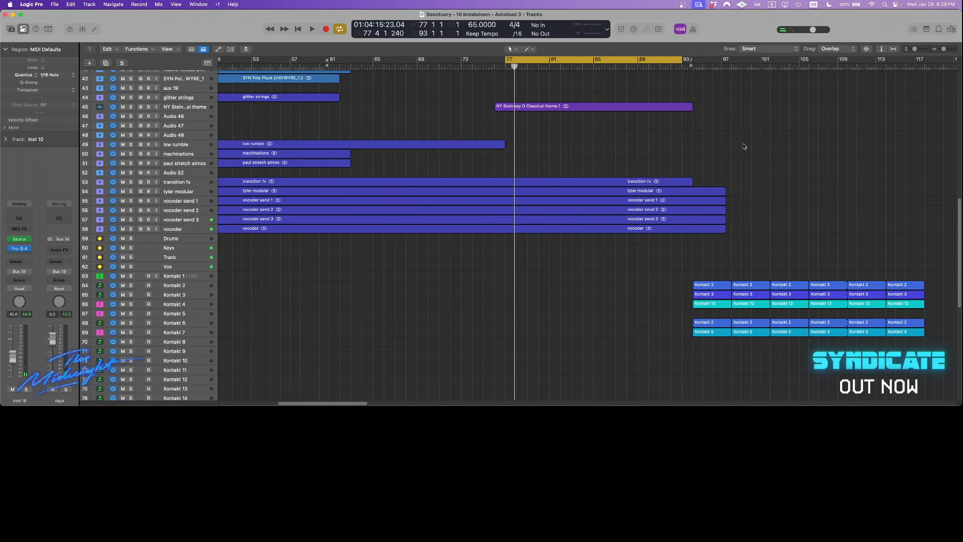
pyautogui.moveTo(800, 124); pyautogui.dragTo(359, 349)
pyautogui.hscroll(2, 571, 279)
pyautogui.scroll(-1, 569, 279)
pyautogui.scroll(-5, 570, 279)
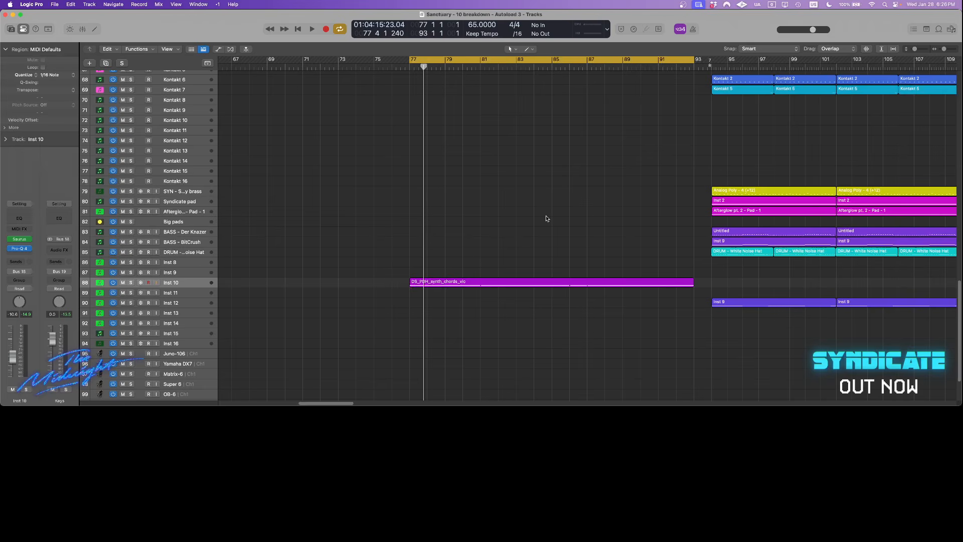
pyautogui.moveTo(547, 218); pyautogui.dragTo(509, 327)
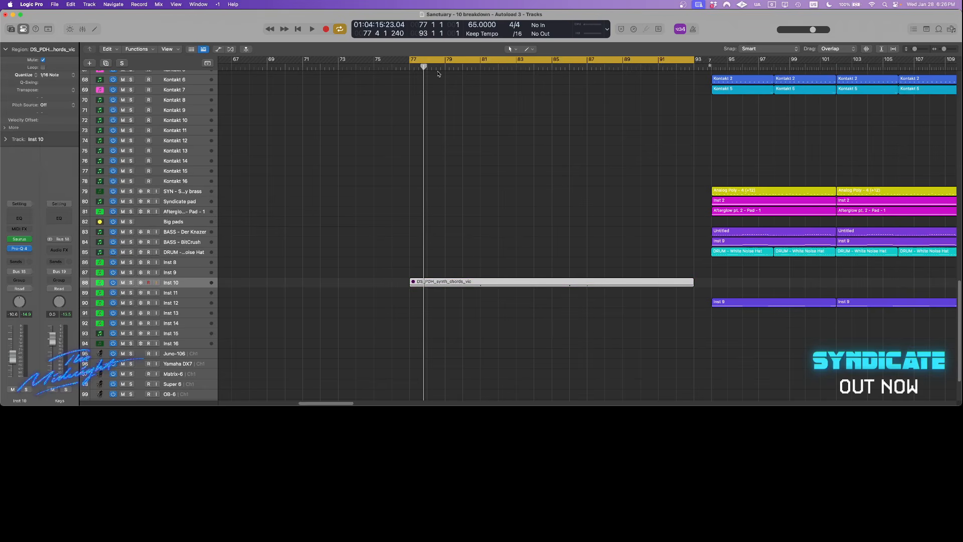
pyautogui.press('t')
pyautogui.press('t')
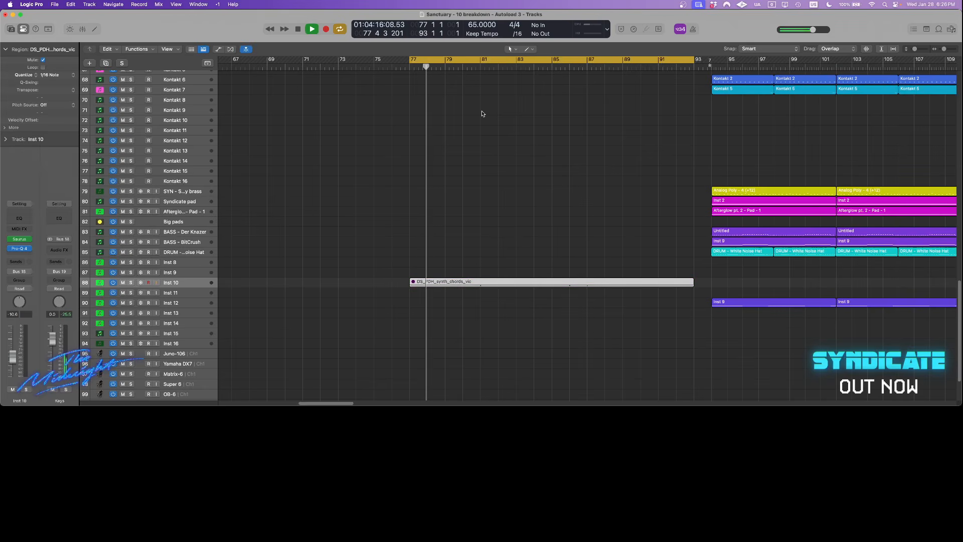
# Unmute the DS_PDH_synth_chords_vic region on Inst 10 and replay the section from bar 77.
pyautogui.press('super+Left')
pyautogui.press('super+Left')
pyautogui.press('super+s')
pyautogui.press('m')
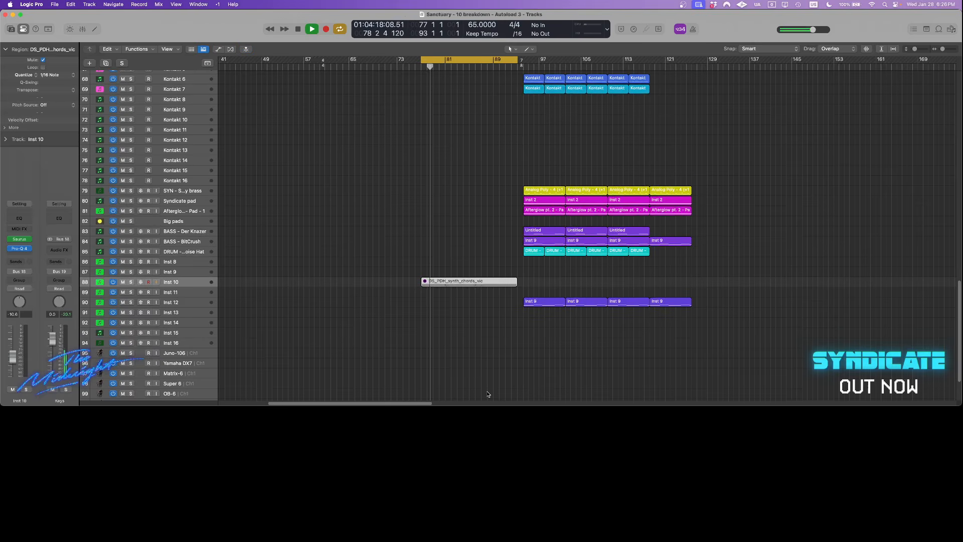
pyautogui.click(597, 89)
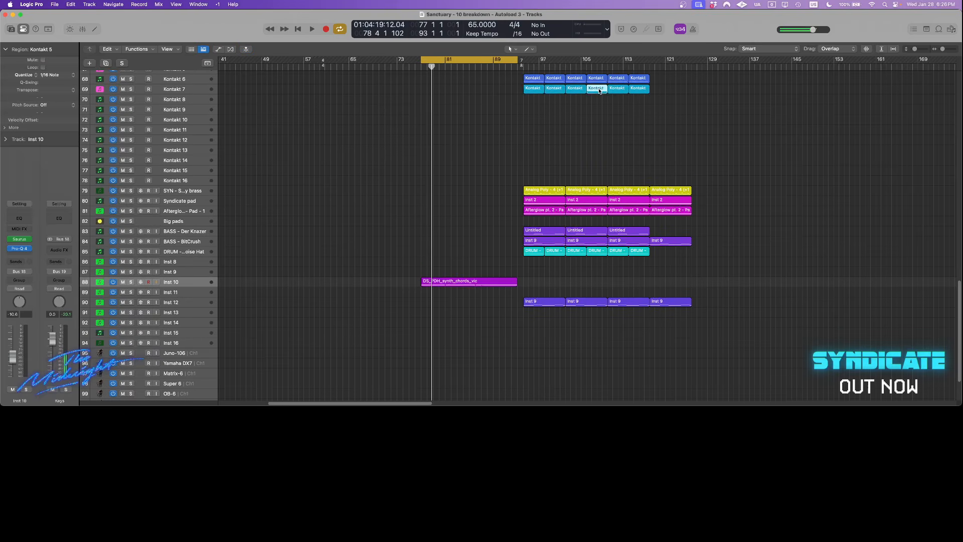
pyautogui.press('space')
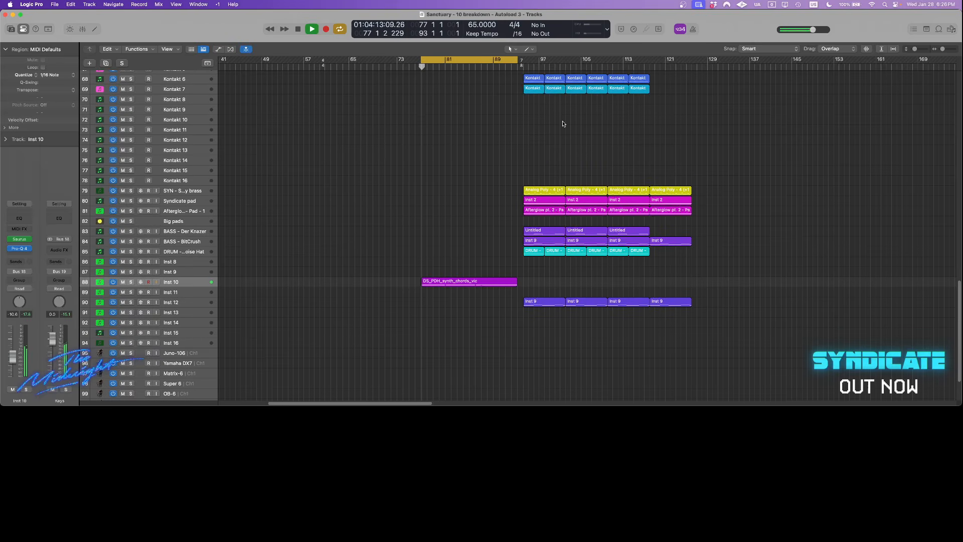
pyautogui.scroll(-1, 556, 120)
pyautogui.moveTo(856, 124); pyautogui.dragTo(339, 391)
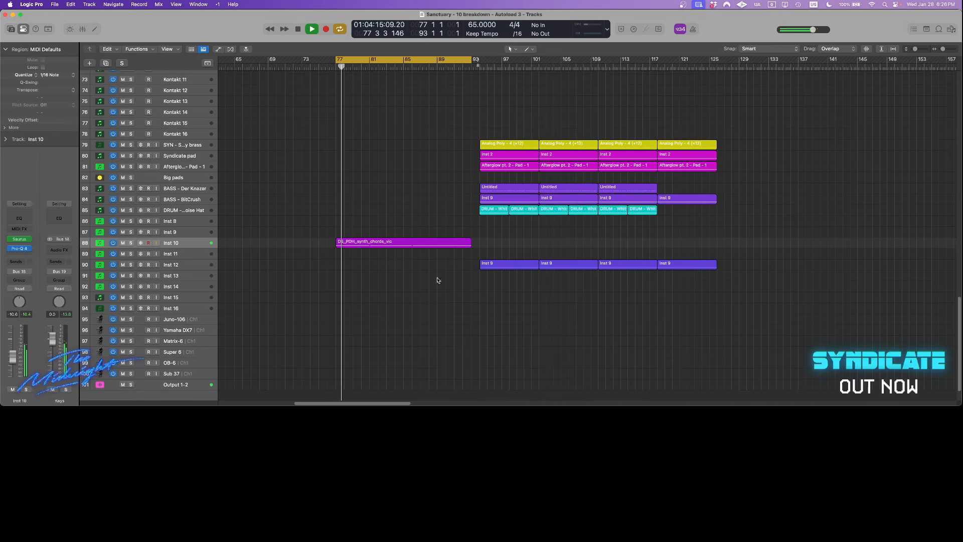
# Set the cycle area from bar 94 to bar 126 over the following section and stop playback.
pyautogui.press('super+s')
pyautogui.press('c')
pyautogui.press('z')
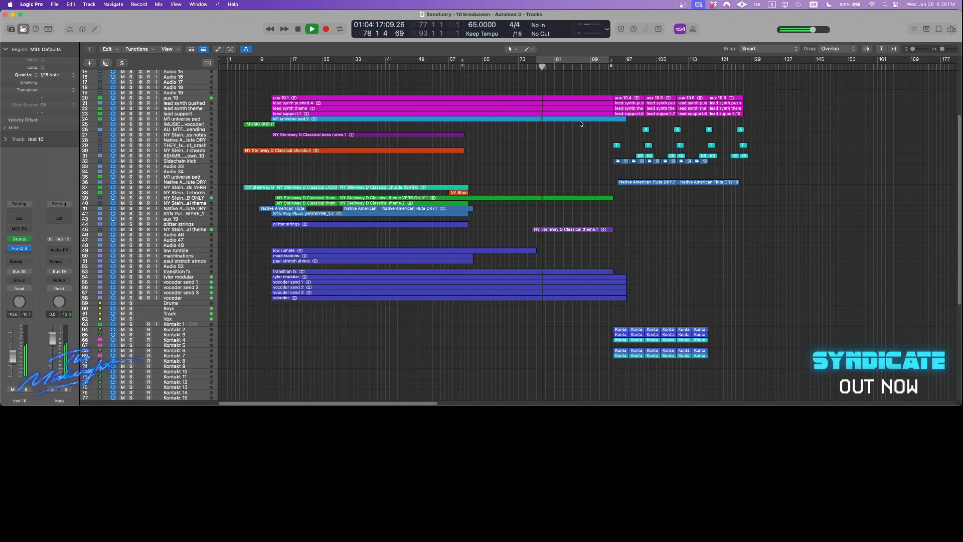
pyautogui.hscroll(2, 580, 122)
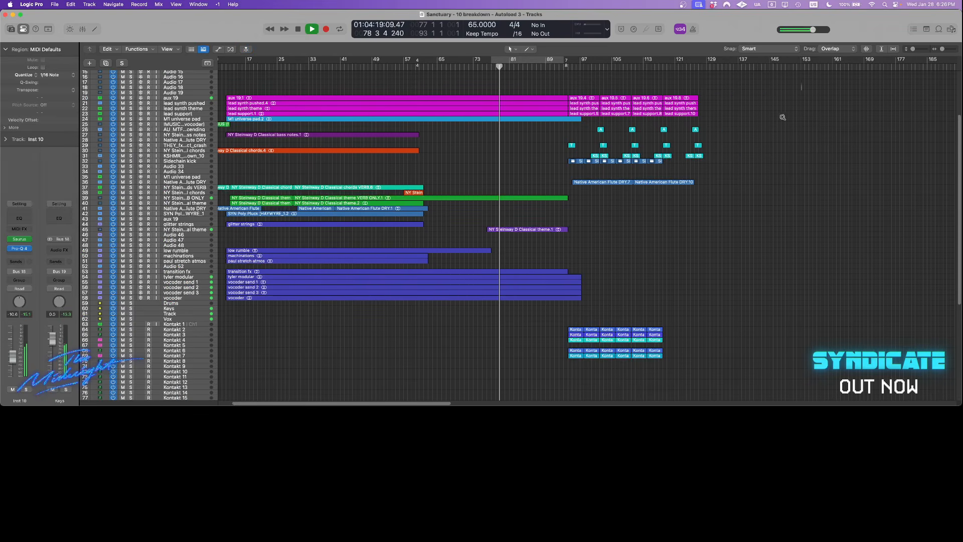
pyautogui.moveTo(782, 116); pyautogui.dragTo(531, 196)
pyautogui.scroll(-10, 530, 197)
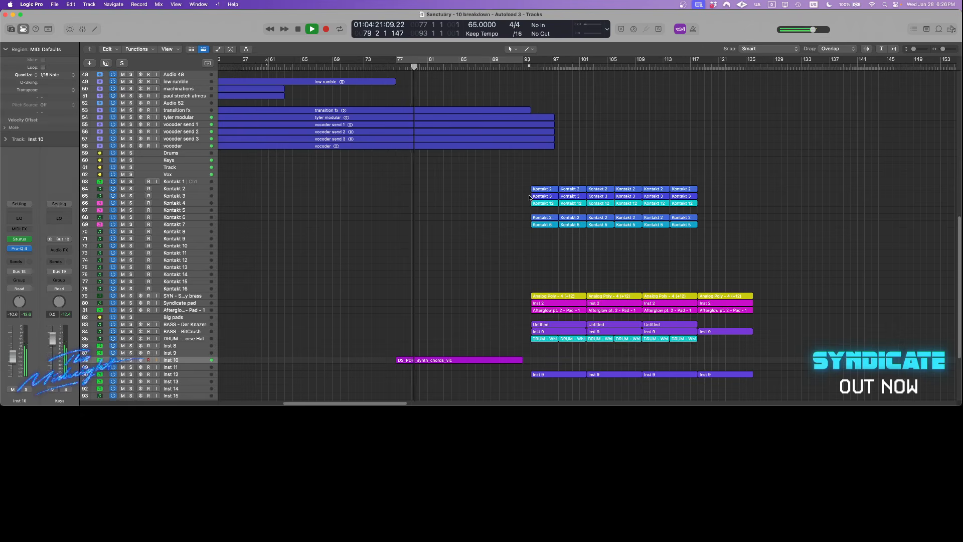
pyautogui.hscroll(3, 546, 143)
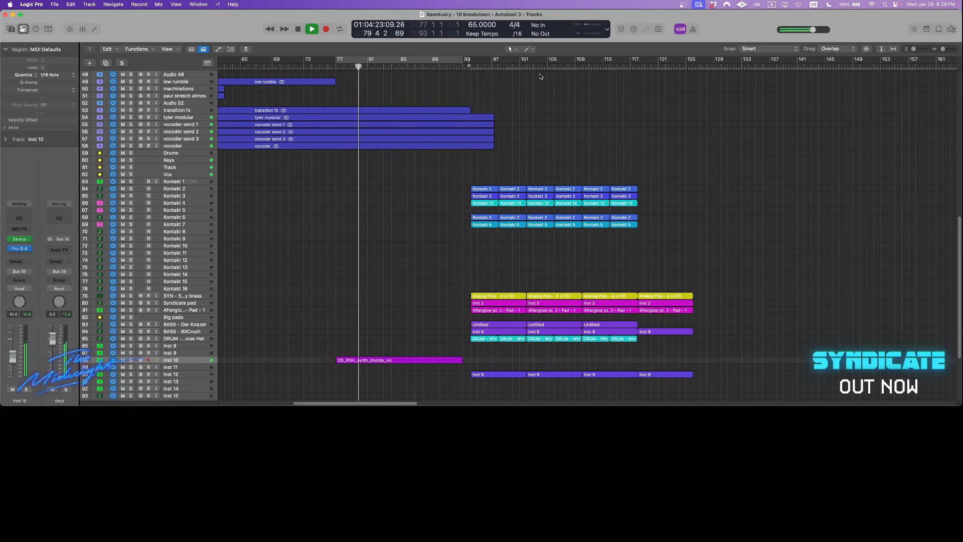
pyautogui.moveTo(468, 61); pyautogui.dragTo(698, 69)
pyautogui.press('space')
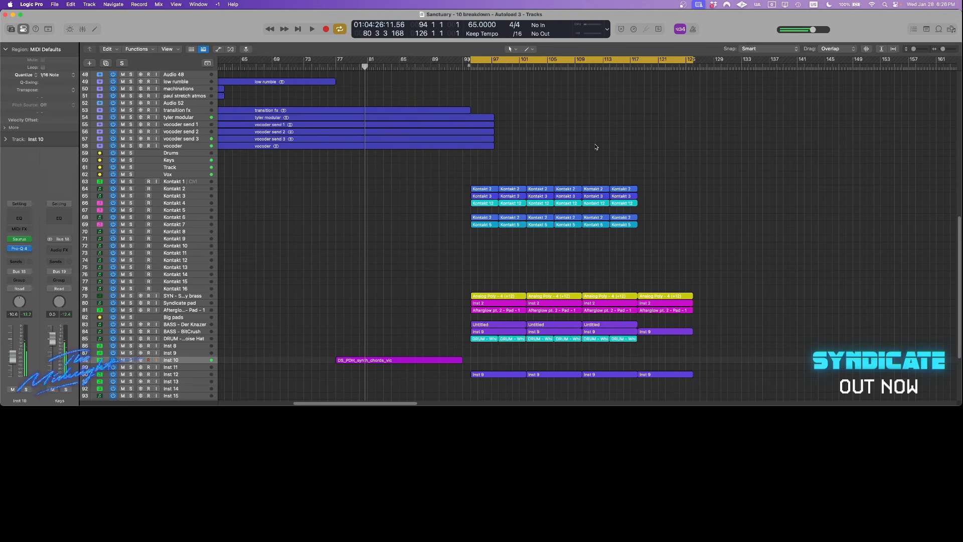
# Select the aux 19, lead synth pushed, lead synth theme and lead support regions starting at bar 94.
pyautogui.press('super+Left')
pyautogui.press('super+Left')
pyautogui.press('super+s')
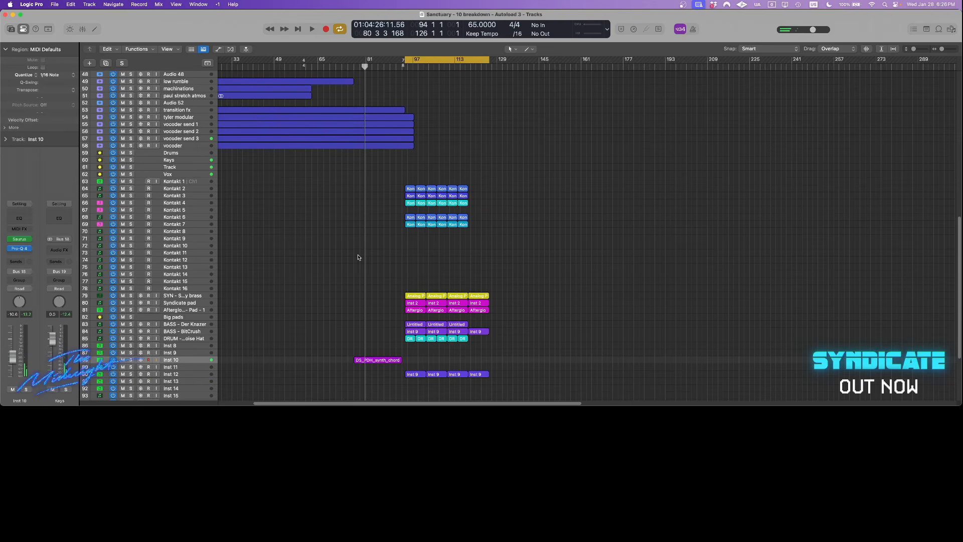
pyautogui.hscroll(-5, 394, 263)
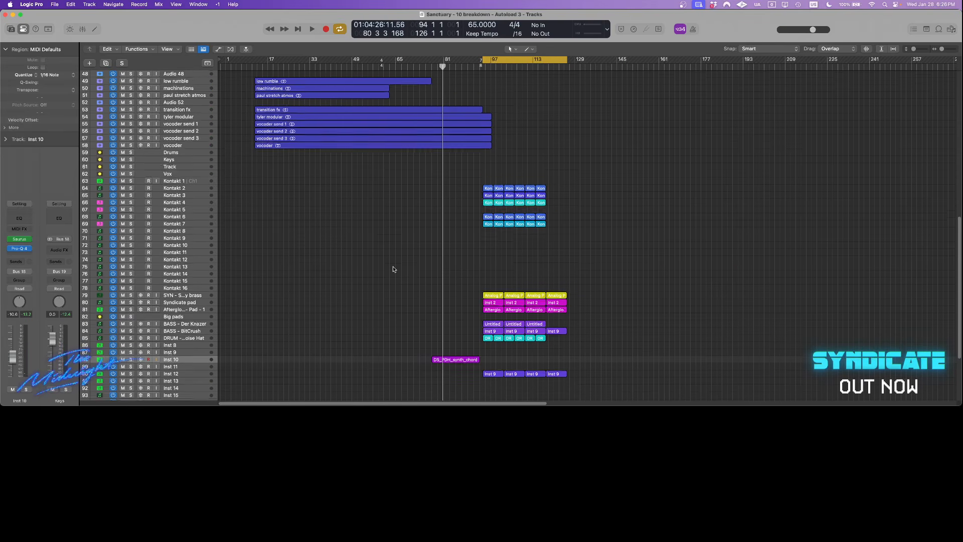
pyautogui.scroll(10, 393, 264)
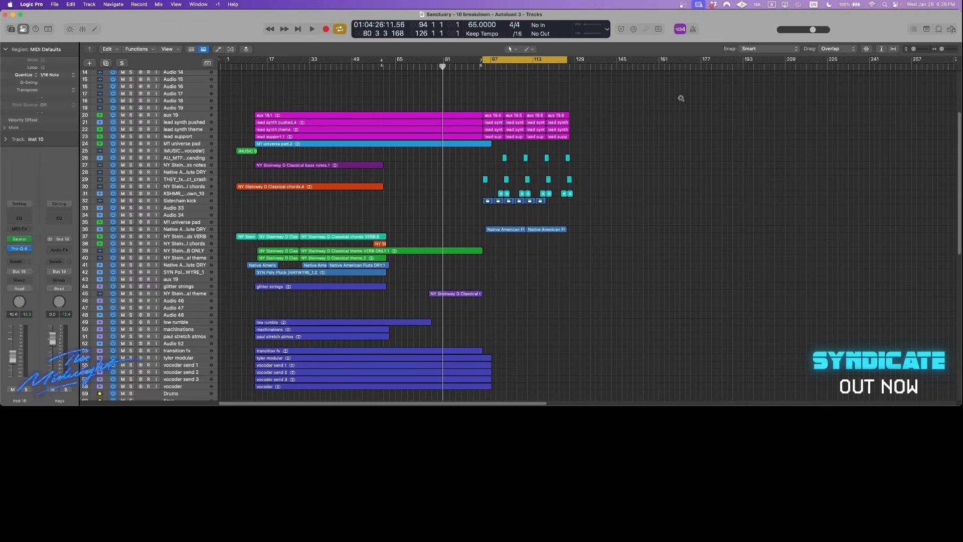
pyautogui.moveTo(680, 98); pyautogui.dragTo(354, 252)
pyautogui.moveTo(527, 108); pyautogui.dragTo(804, 219)
pyautogui.hscroll(6, 769, 176)
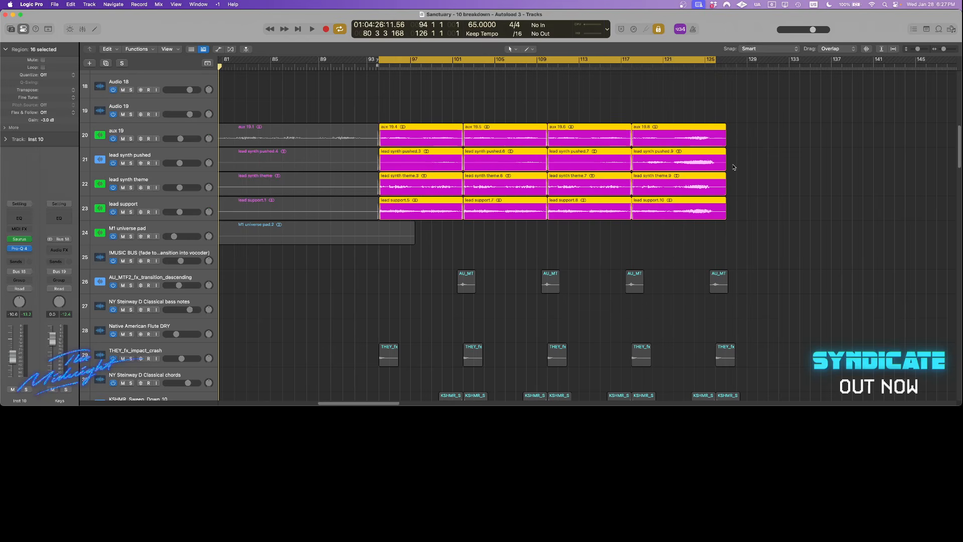
pyautogui.press('super+Right')
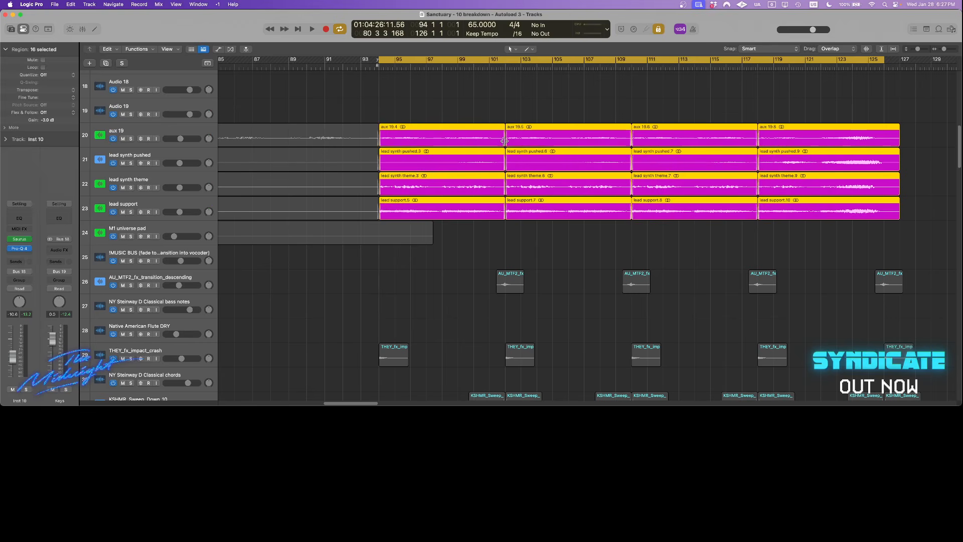
pyautogui.scroll(-20, 504, 141)
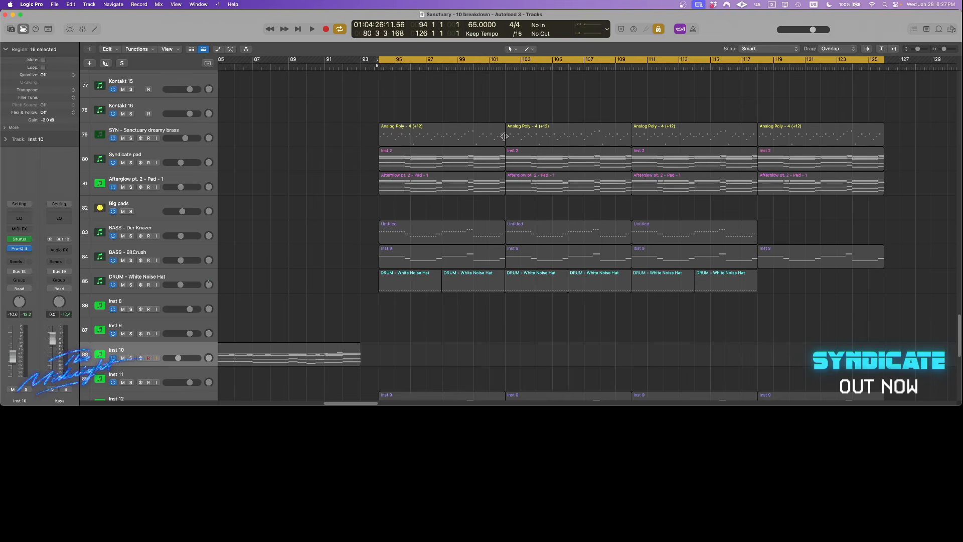
# Play the selected lead synth regions in solo from bar 94, then stop and turn off solo.
pyautogui.press('space')
pyautogui.keyDown('ctrl'); pyautogui.keyDown('alt'); pyautogui.click(498, 148); pyautogui.keyUp('alt'); pyautogui.keyUp('ctrl')
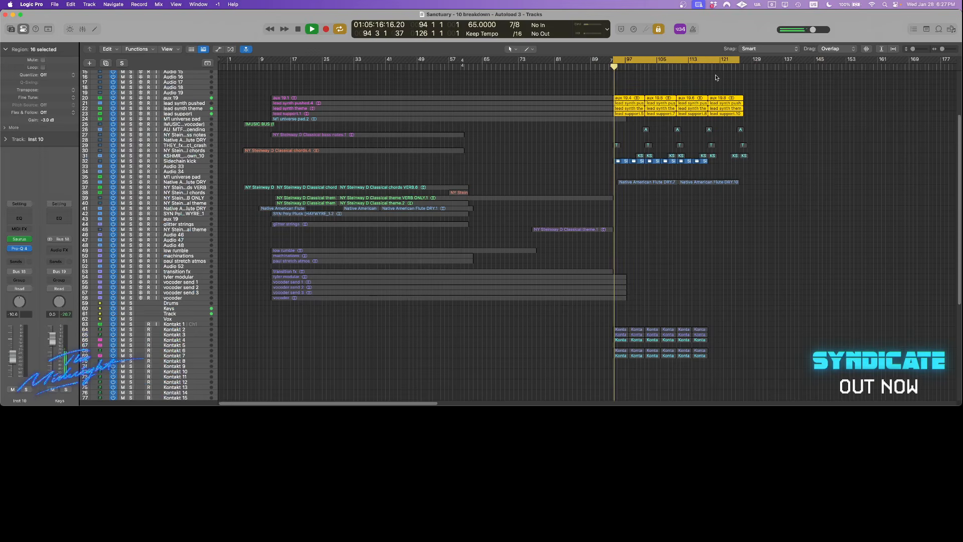
pyautogui.moveTo(825, 82); pyautogui.dragTo(491, 217)
pyautogui.hscroll(-12, 583, 106)
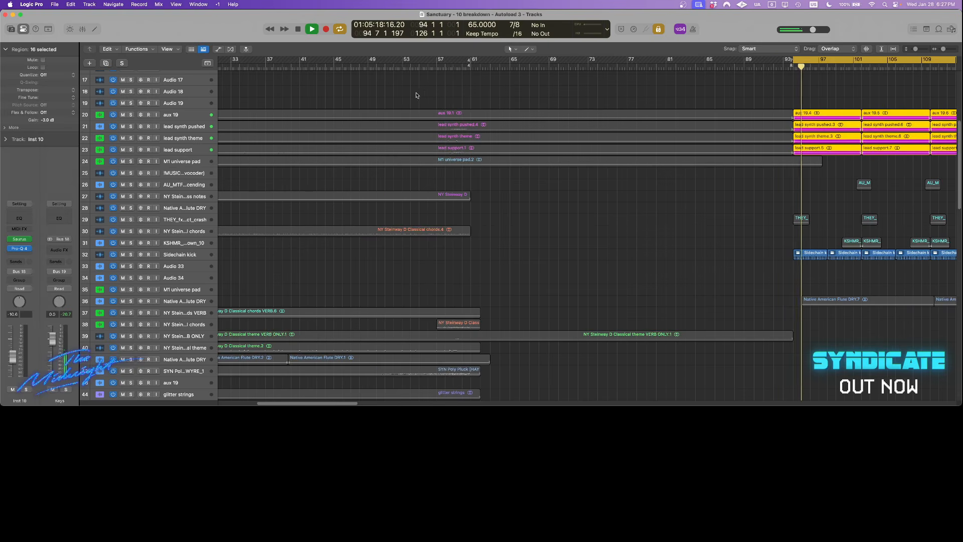
pyautogui.hscroll(1, 461, 123)
pyautogui.press('space')
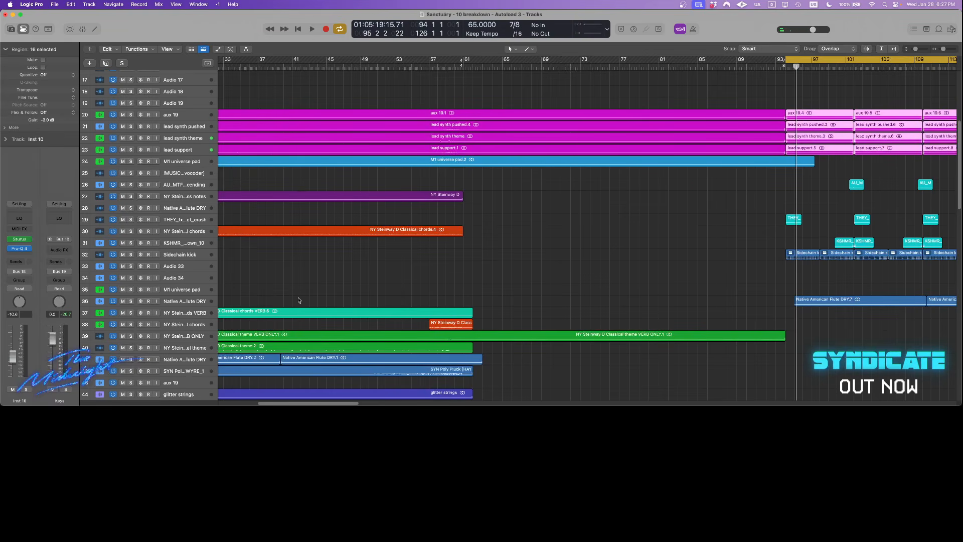
# Examine the audio layers between bars 94 and 126 and select both Native American Flute DRY regions there.
pyautogui.keyDown('ctrl'); pyautogui.keyDown('alt'); pyautogui.click(304, 292); pyautogui.keyUp('alt'); pyautogui.keyUp('ctrl')
pyautogui.hscroll(1, 306, 294)
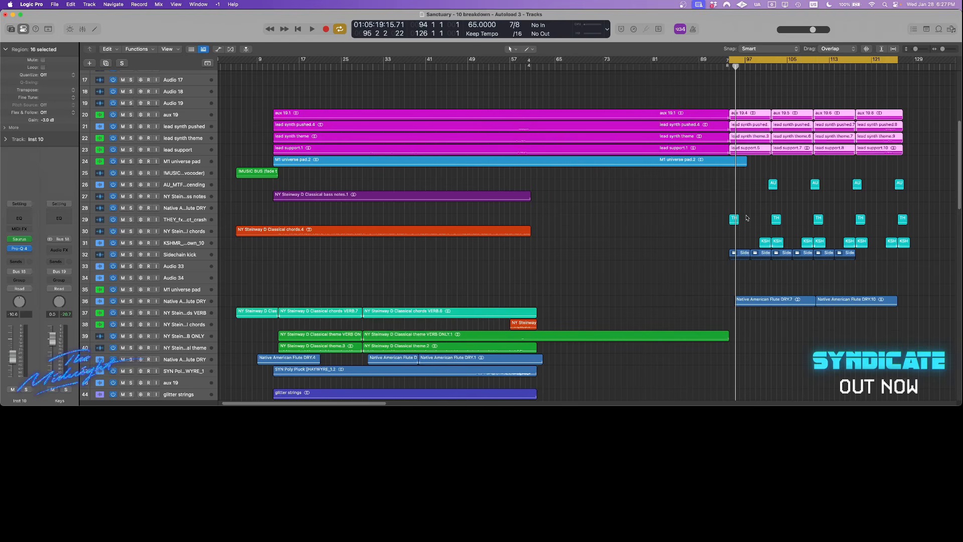
pyautogui.press('z')
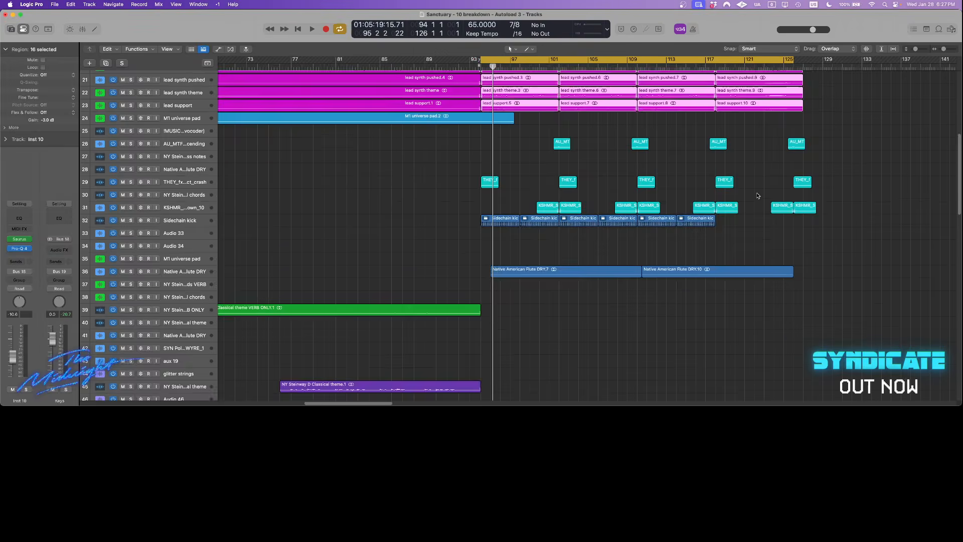
pyautogui.scroll(1, 752, 191)
pyautogui.hscroll(3, 754, 192)
pyautogui.scroll(3, 762, 200)
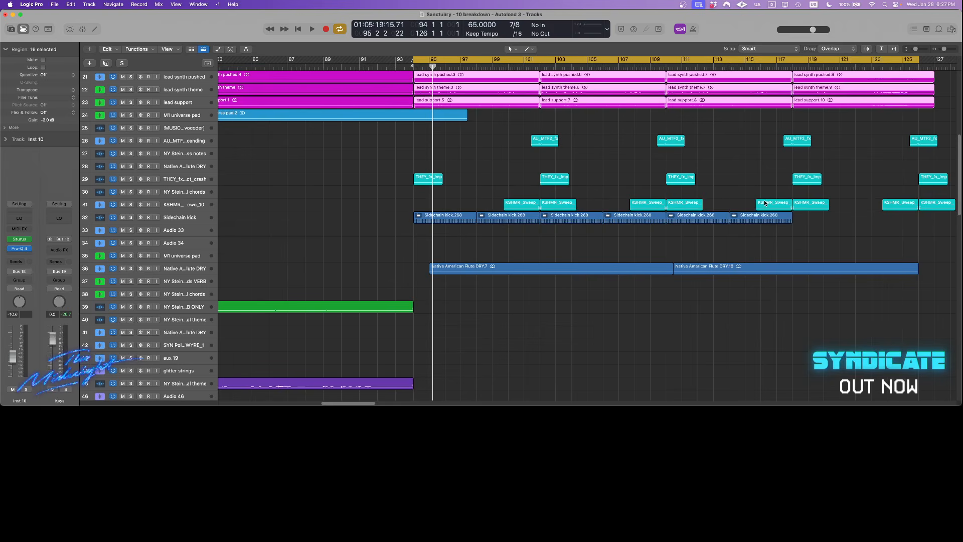
pyautogui.hscroll(1, 771, 192)
pyautogui.hscroll(2, 771, 193)
pyautogui.scroll(-3, 767, 224)
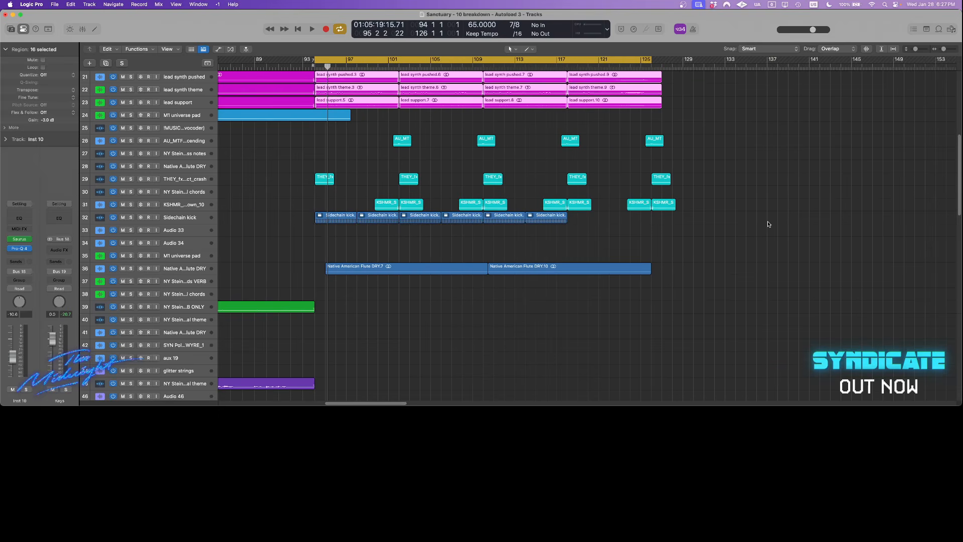
pyautogui.hscroll(-1, 794, 213)
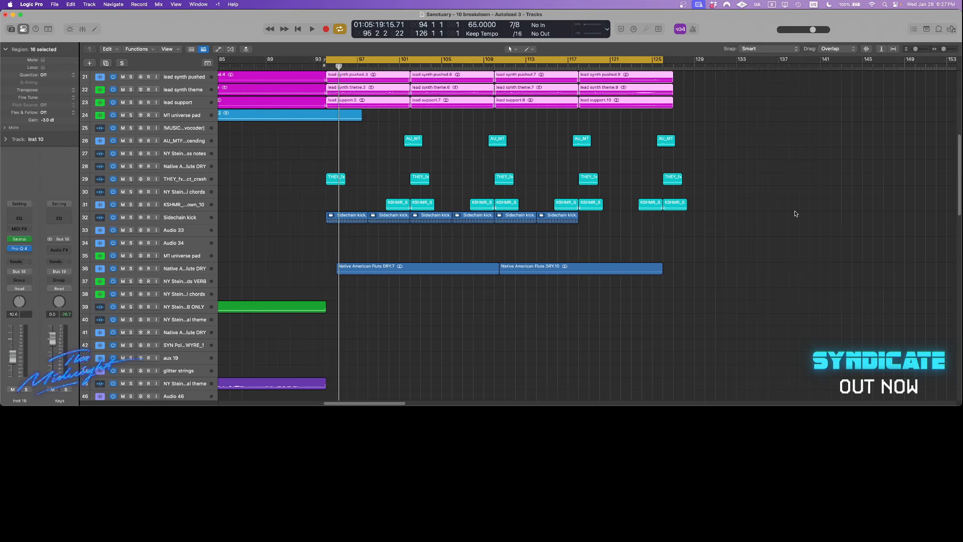
pyautogui.hscroll(-1, 797, 212)
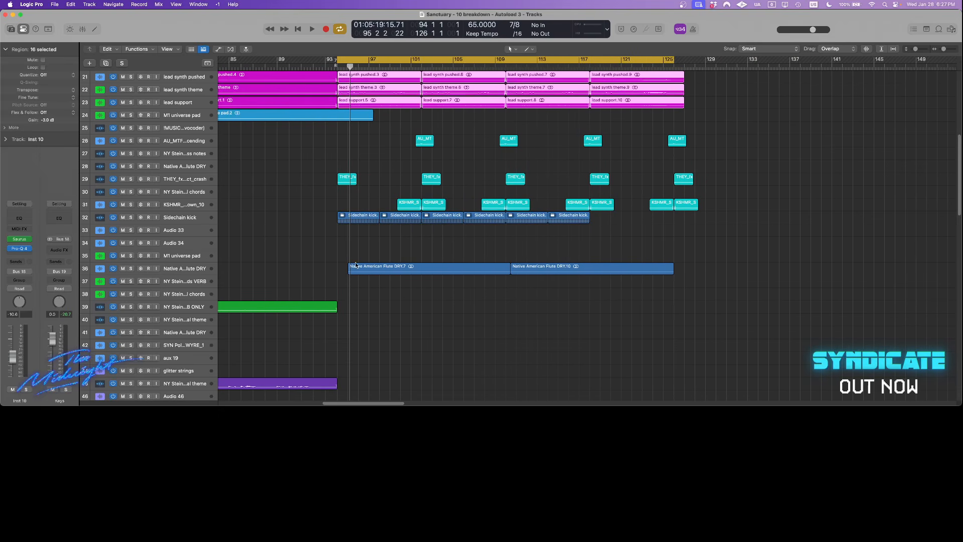
pyautogui.moveTo(355, 264); pyautogui.dragTo(650, 294)
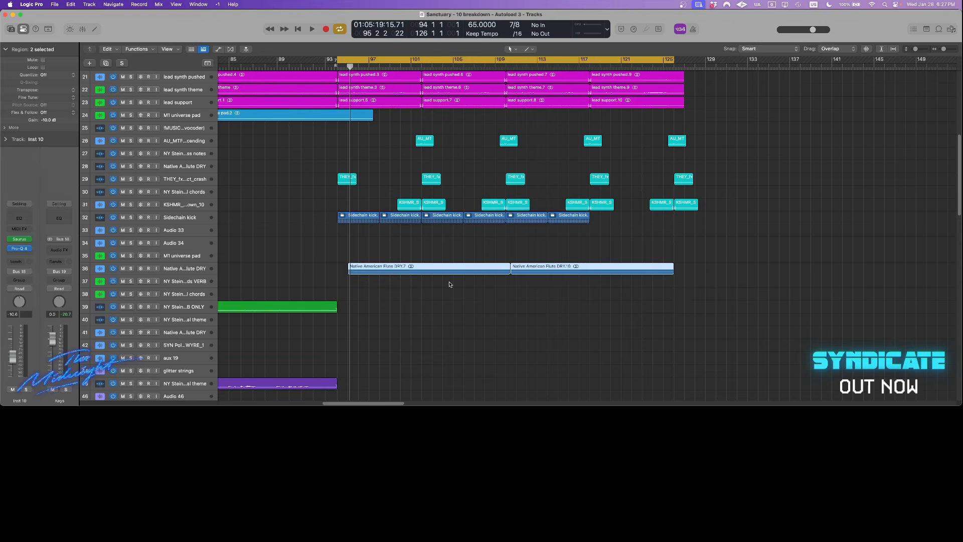
pyautogui.hscroll(-2, 442, 289)
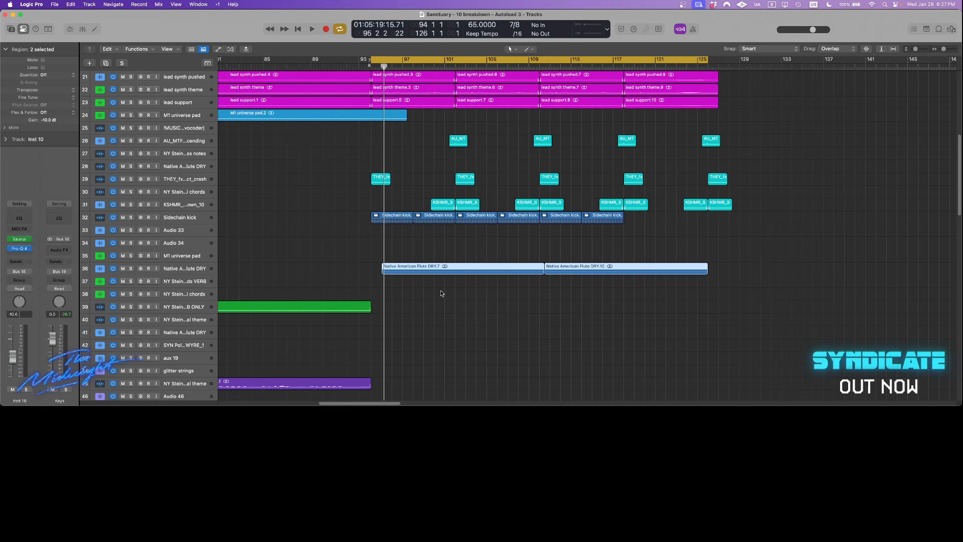
# Play the BASS - Der Knazer and BASS - BitCrush regions in solo from bar 94, then stop and deselect them.
pyautogui.scroll(-15, 441, 294)
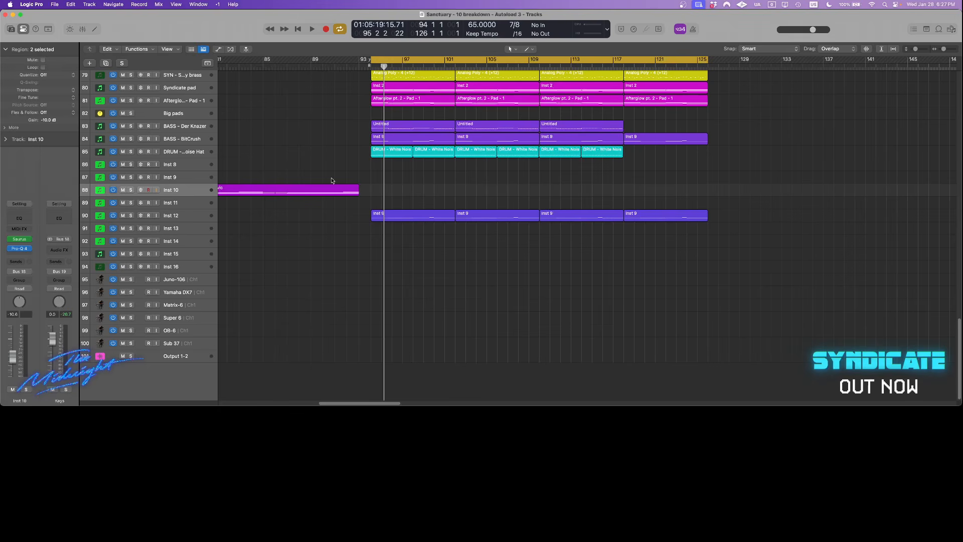
pyautogui.moveTo(301, 114); pyautogui.dragTo(708, 145)
pyautogui.press('space')
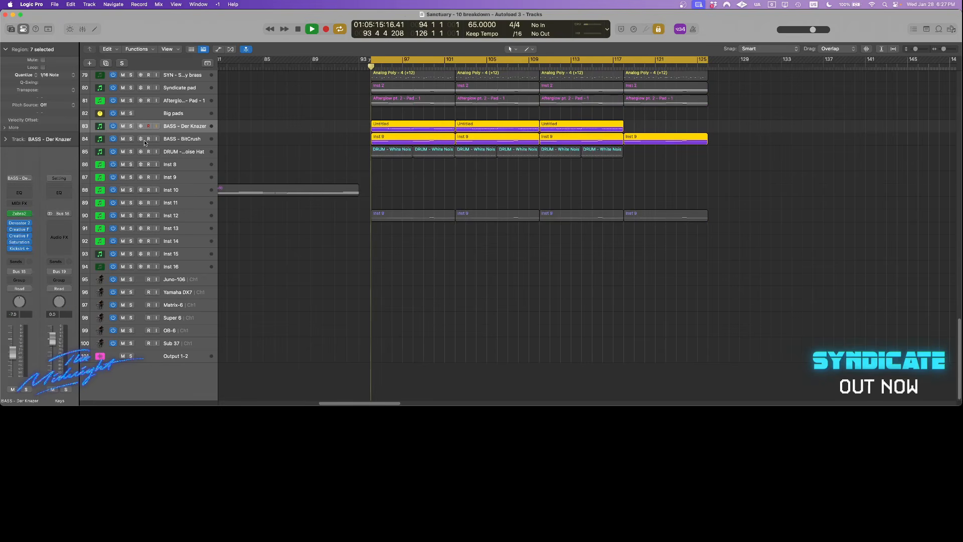
pyautogui.click(200, 127)
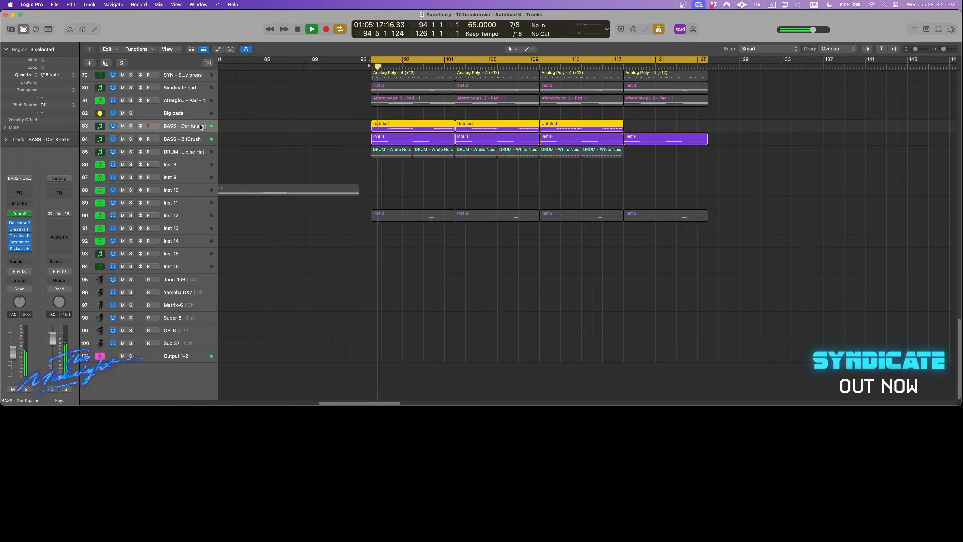
pyautogui.click(199, 139)
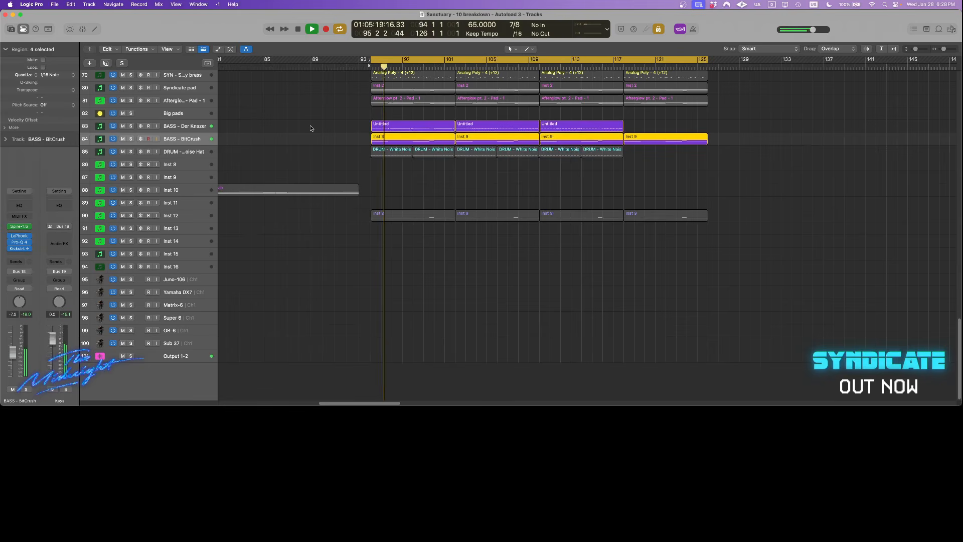
pyautogui.hotkey('alt', 'space')
pyautogui.press('super+s')
pyautogui.click(328, 123)
# Solo the BASS - Der Knazer and BASS - BitCrush tracks, play them together, then stop and remove both solos.
pyautogui.moveTo(131, 127); pyautogui.dragTo(132, 141)
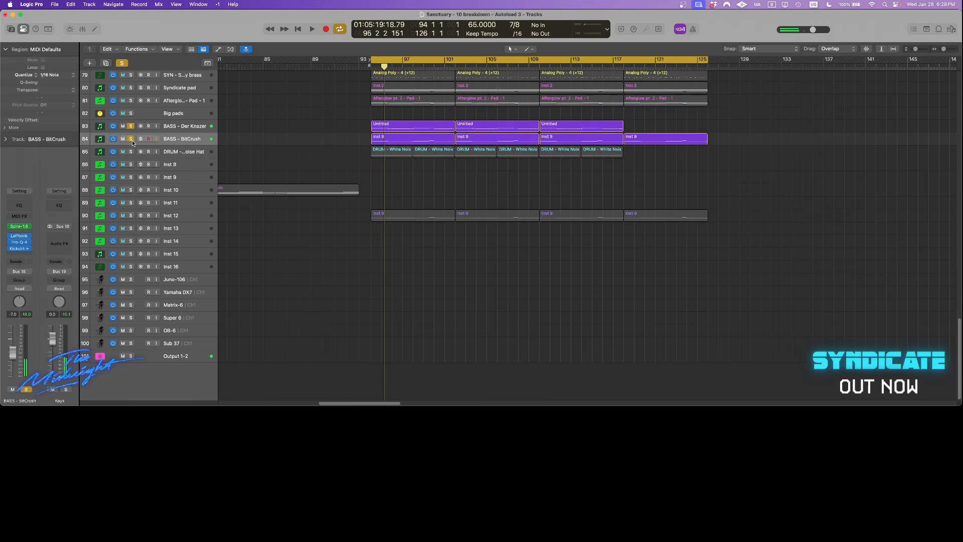
pyautogui.press('space')
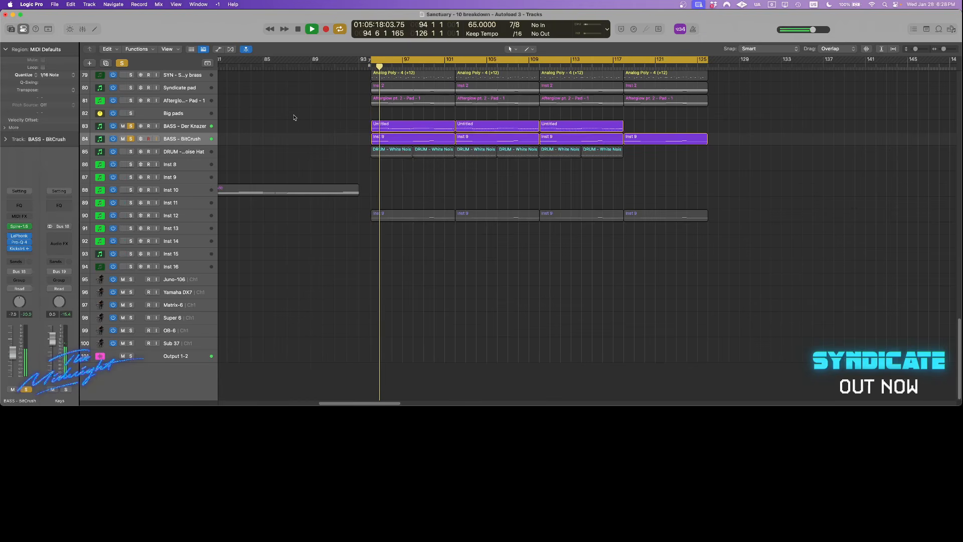
pyautogui.click(172, 127)
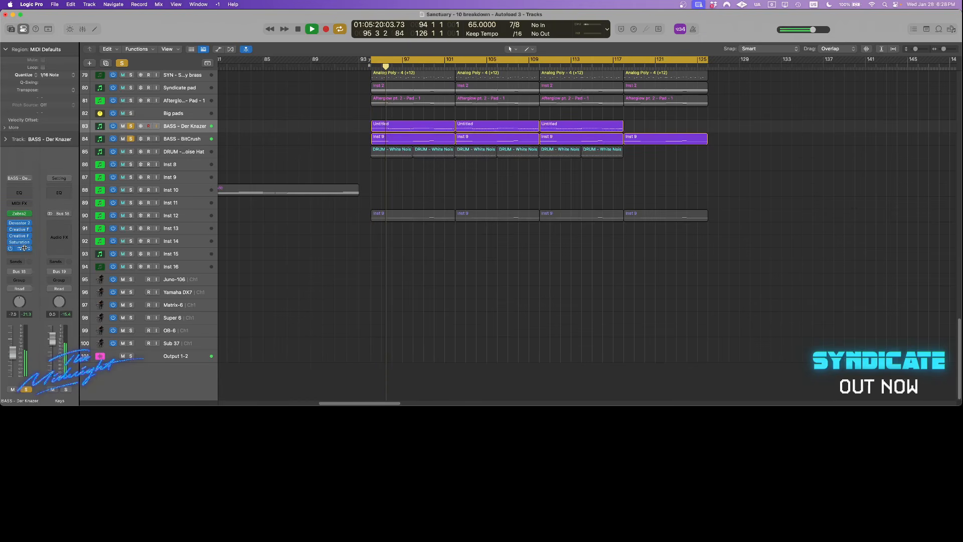
pyautogui.press('space')
pyautogui.click(132, 126)
pyautogui.click(131, 139)
pyautogui.press('super+s')
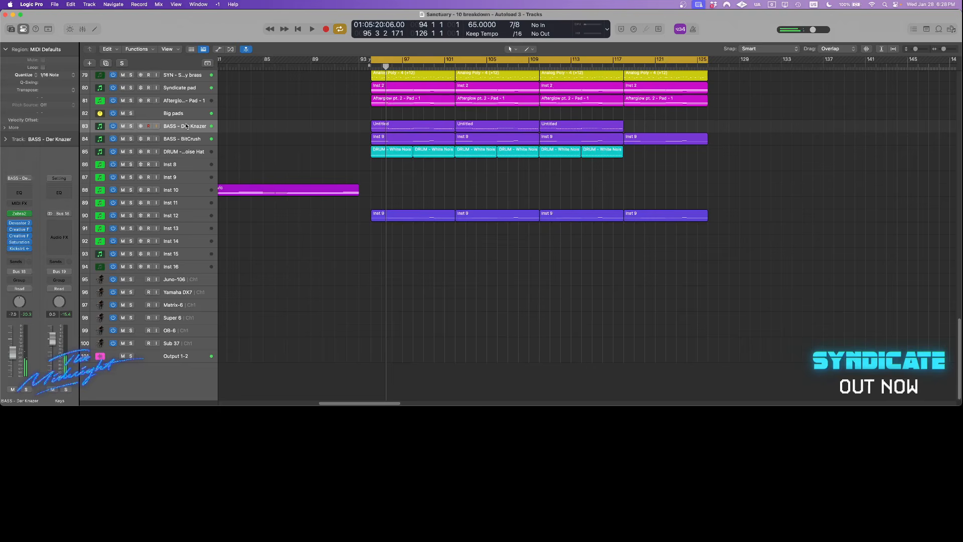
# Select the BASS - BitCrush track and play only its regions in solo from bar 94.
pyautogui.click(196, 139)
pyautogui.hotkey('ctrl', 'alt', 's')
pyautogui.hotkey('shift', 'space')
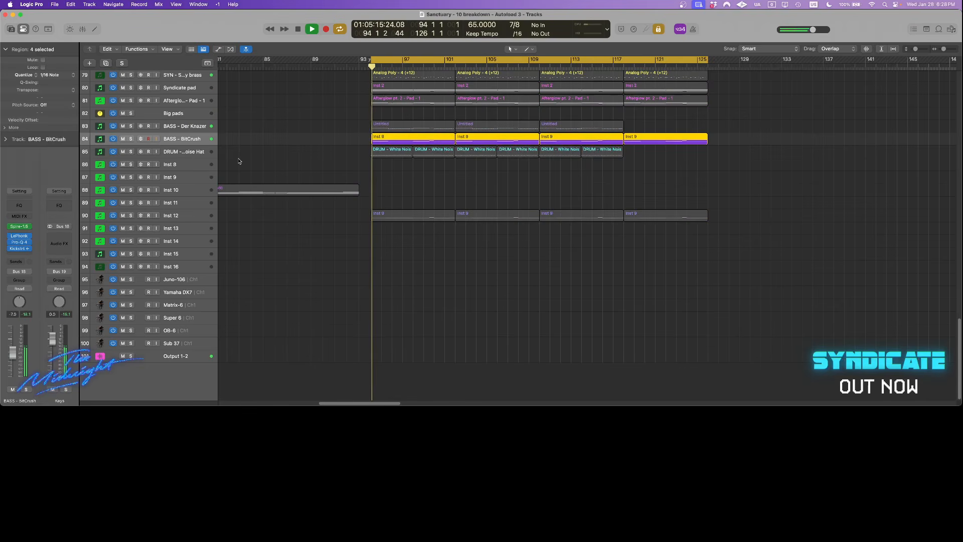
# Stop the BASS - BitCrush audition, clear its region selection and solo, and save the project.
pyautogui.click(269, 133)
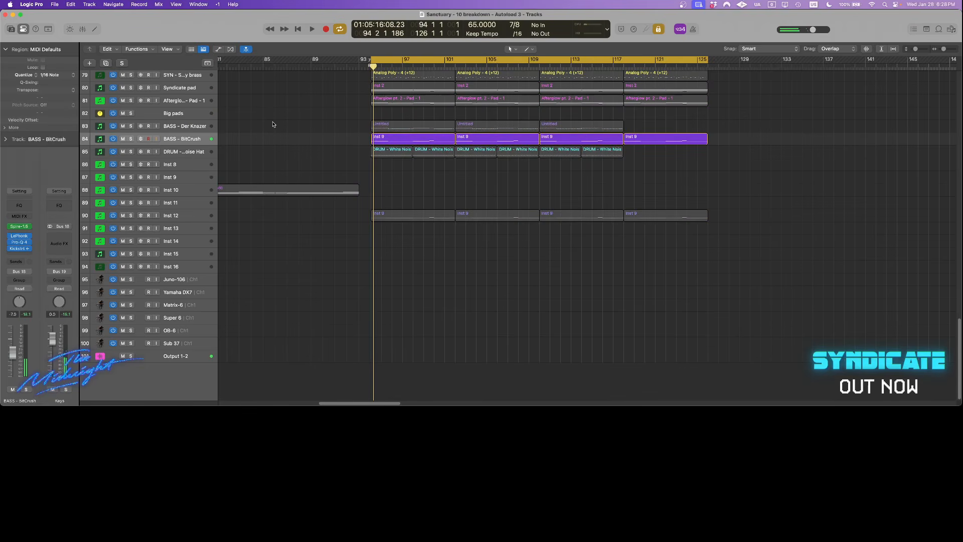
pyautogui.hotkey('ctrl', 'alt', 's')
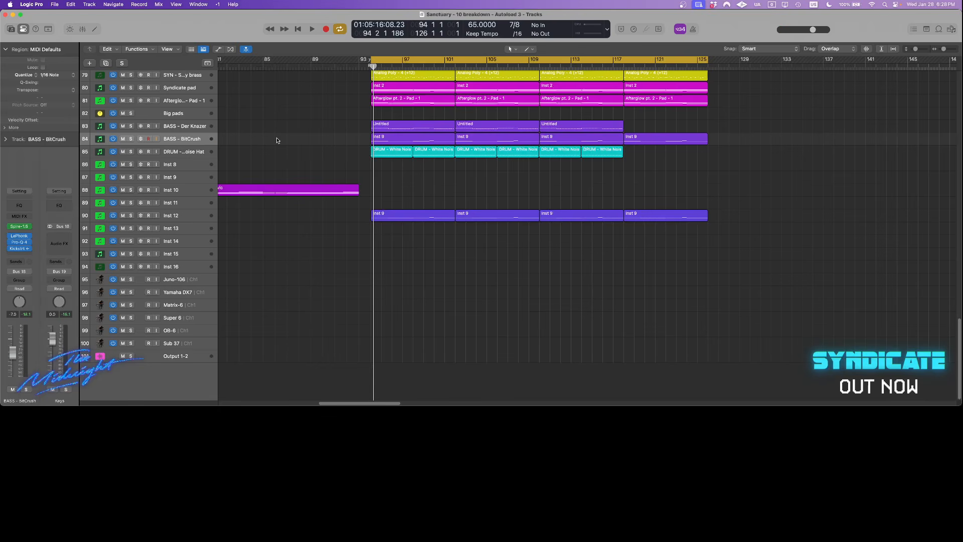
pyautogui.press('super+s')
# Select the DRUM - White Noise Hat track, save the project, and play its regions from bar 94 with the Drums bus soloed.
pyautogui.click(201, 153)
pyautogui.press('super+s')
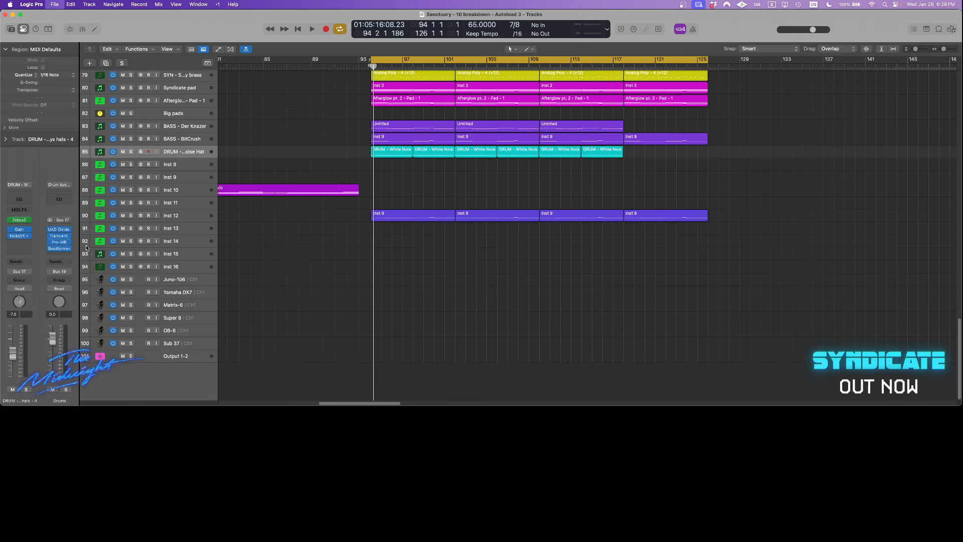
pyautogui.click(65, 390)
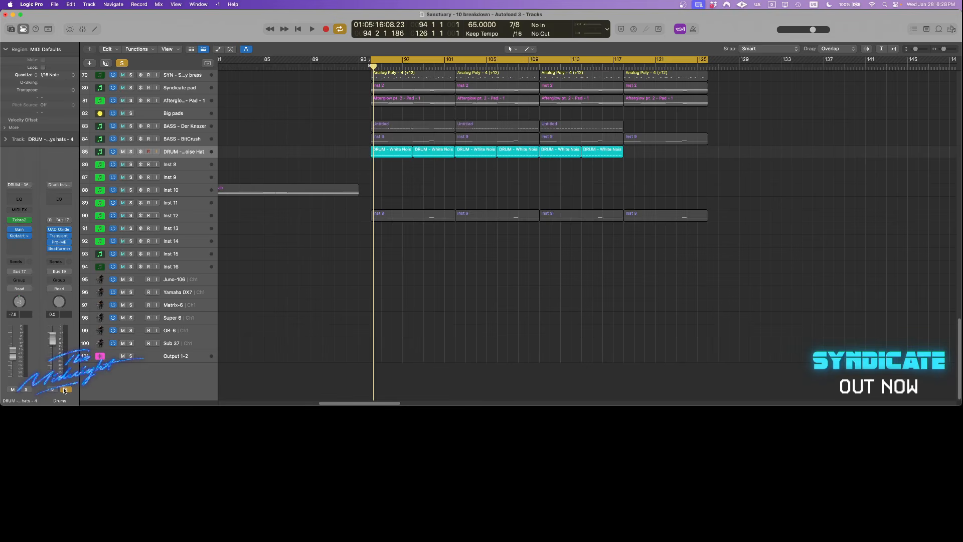
pyautogui.press('space')
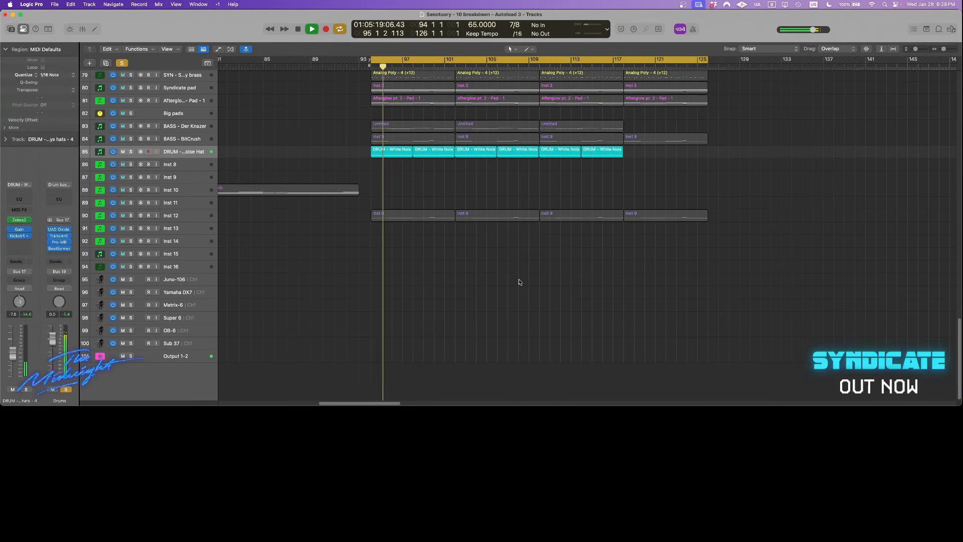
pyautogui.press('space')
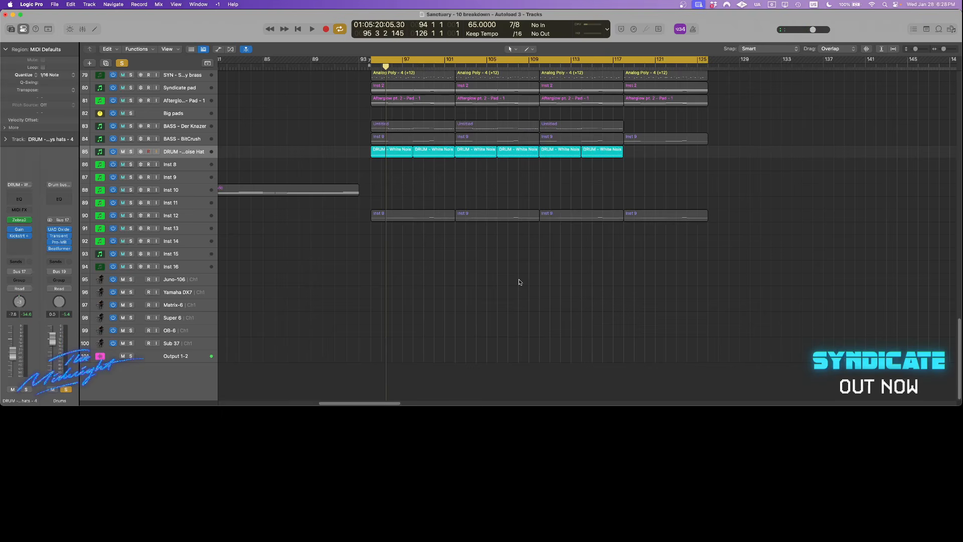
# Play the Inst 12 track's regions in solo from bar 94 with the Drums bus solo cleared, then stop and deselect them.
pyautogui.click(192, 220)
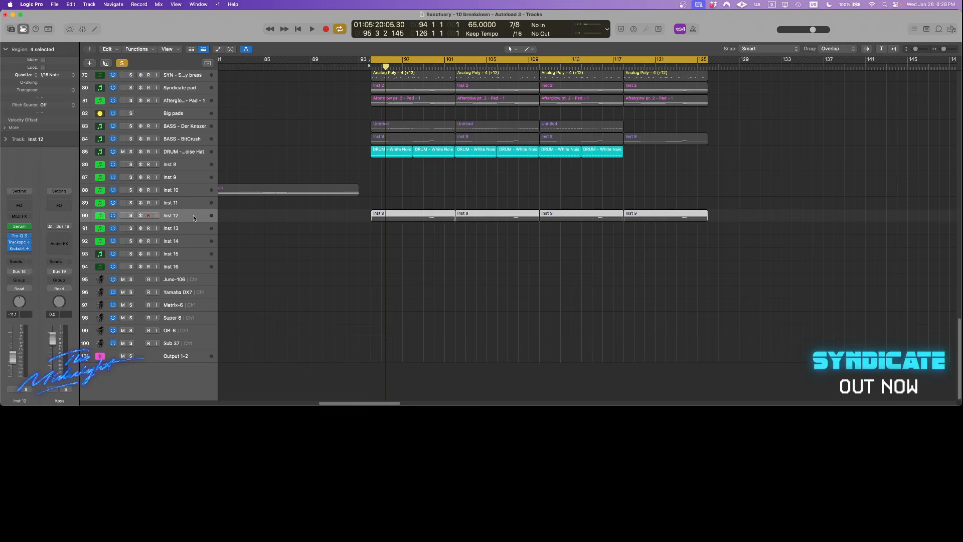
pyautogui.click(118, 64)
pyautogui.press('space')
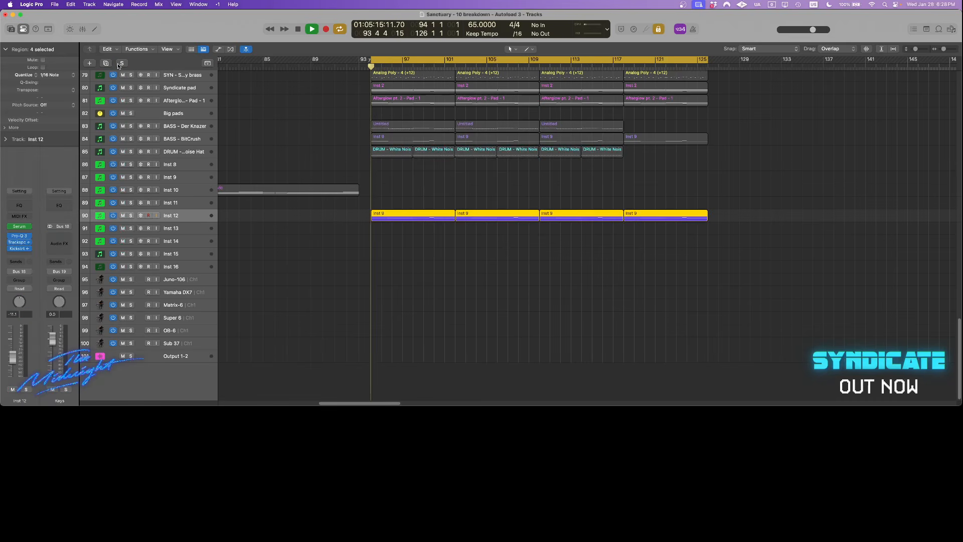
pyautogui.click(570, 330)
pyautogui.press('space')
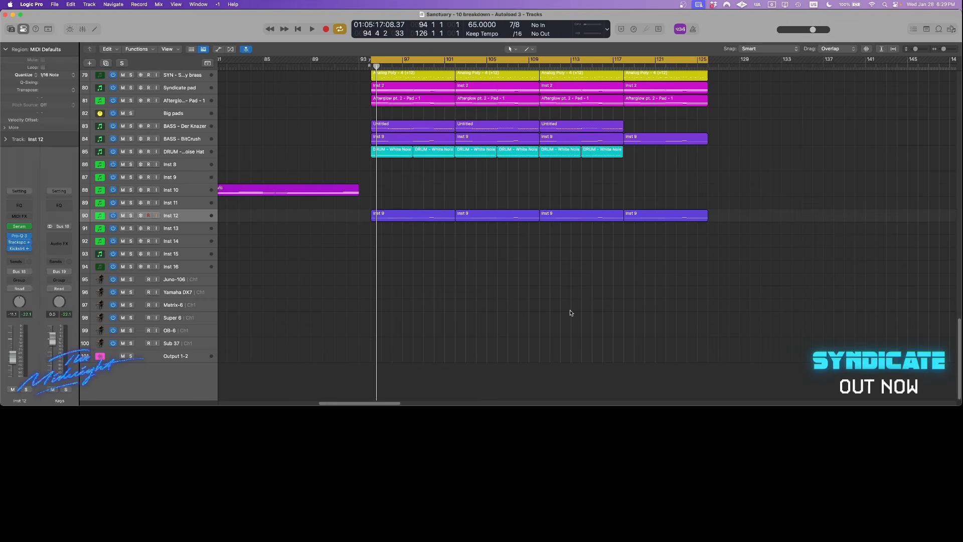
# Play all tracks together from bar 94 without any solo, then stop playback.
pyautogui.scroll(1, 570, 313)
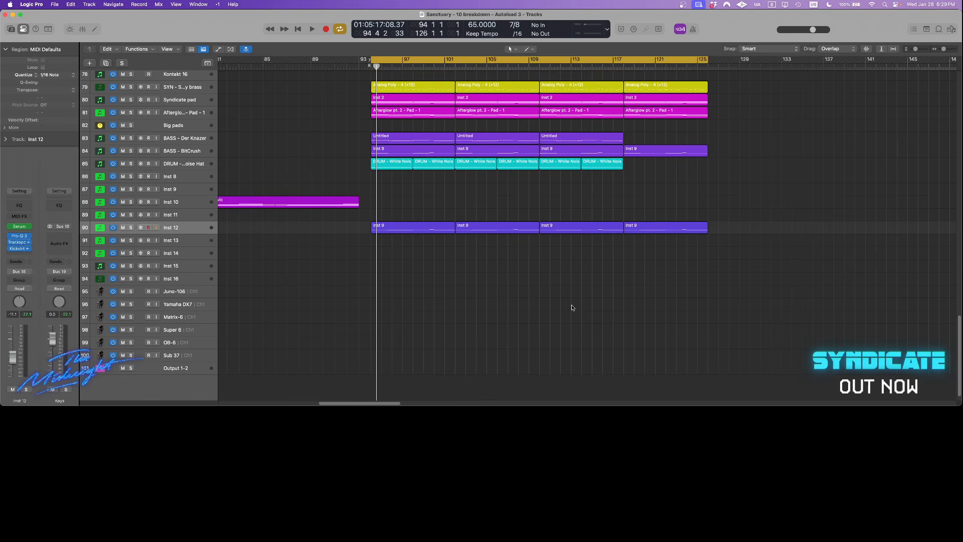
pyautogui.press('space')
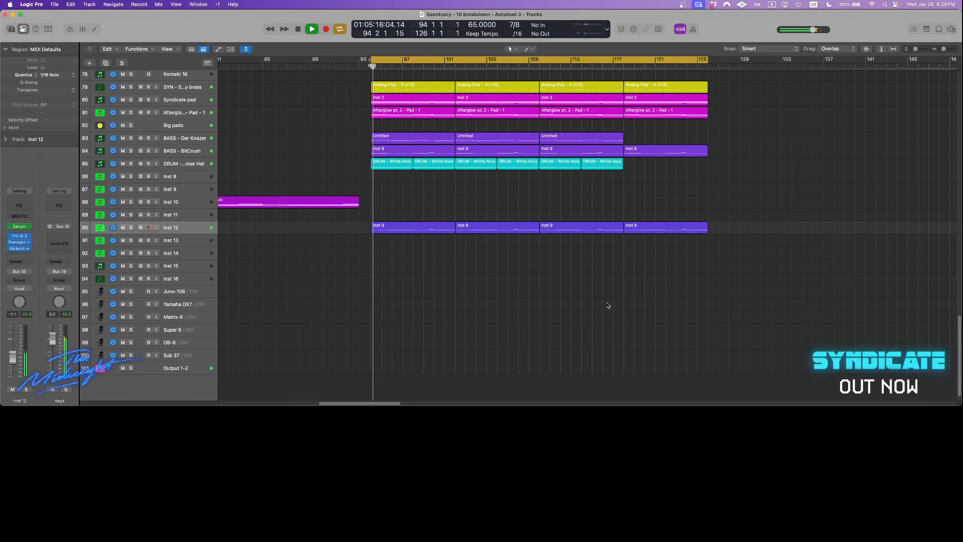
pyautogui.press('space')
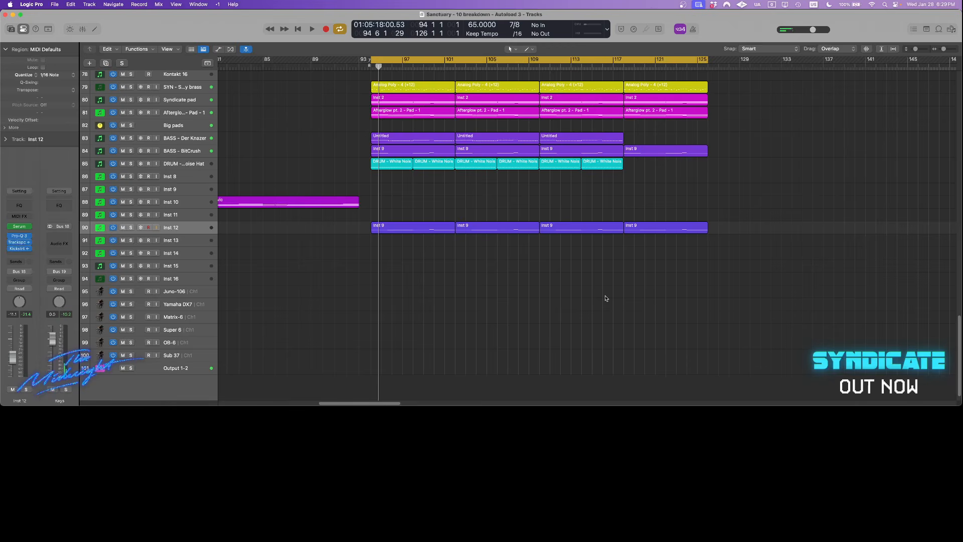
# Play the SYN - Sanctuary dreamy brass regions in solo from bar 94 while viewing the track's EchoMelt 2 settings, then hide the plug-in window.
pyautogui.scroll(5, 605, 297)
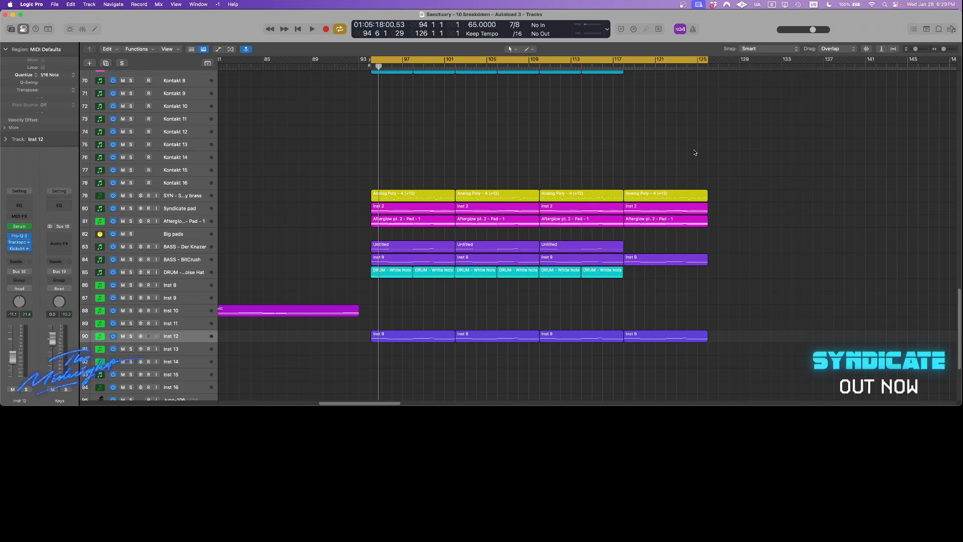
pyautogui.click(206, 196)
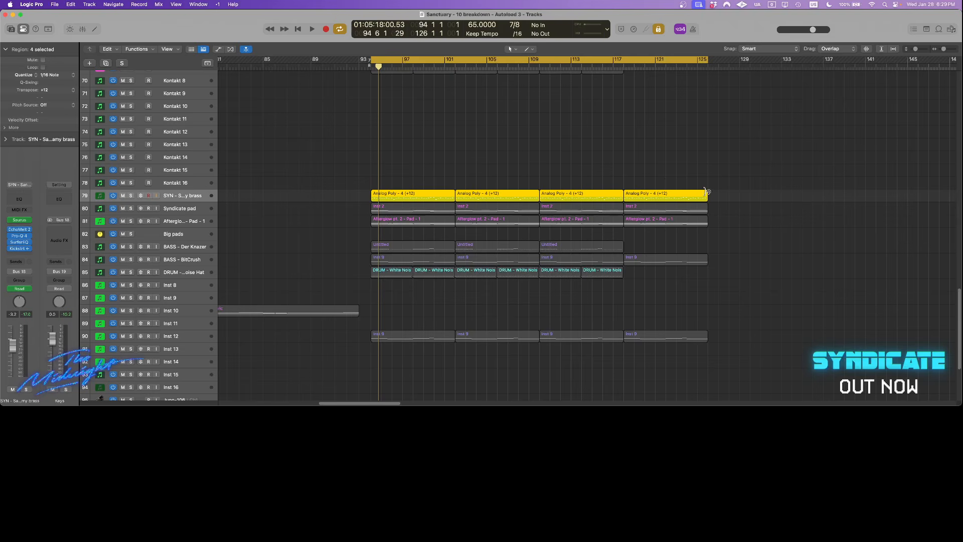
pyautogui.click(22, 229)
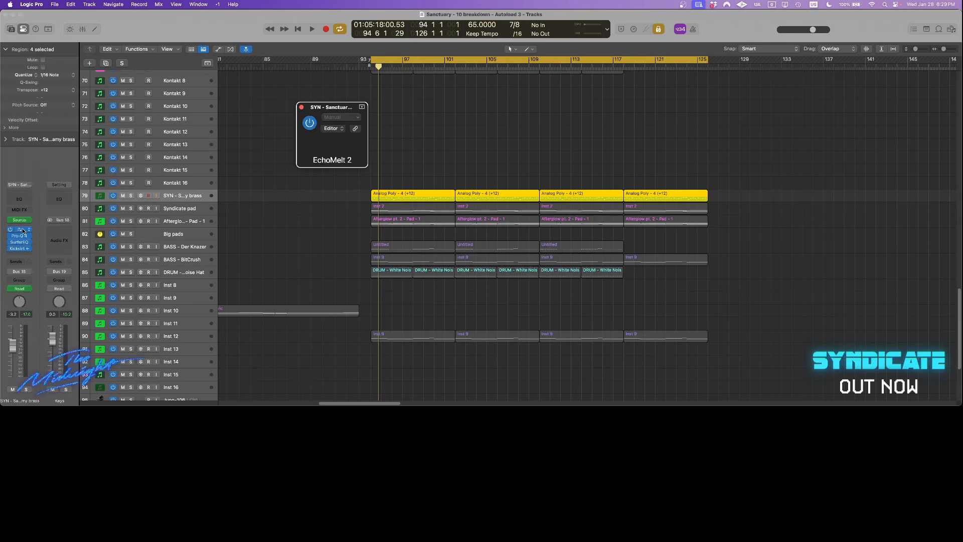
pyautogui.moveTo(531, 119); pyautogui.dragTo(516, 63)
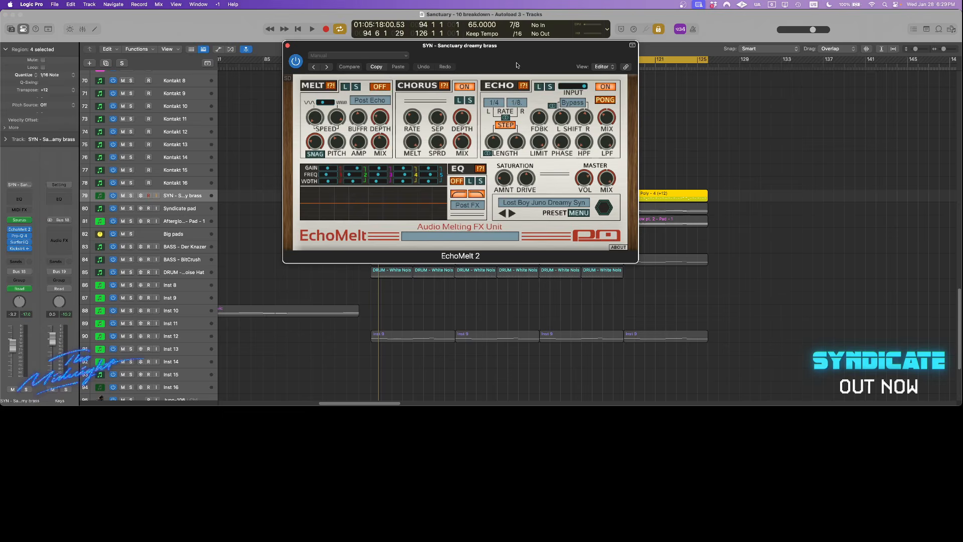
pyautogui.press('v')
pyautogui.press('space')
pyautogui.press('v')
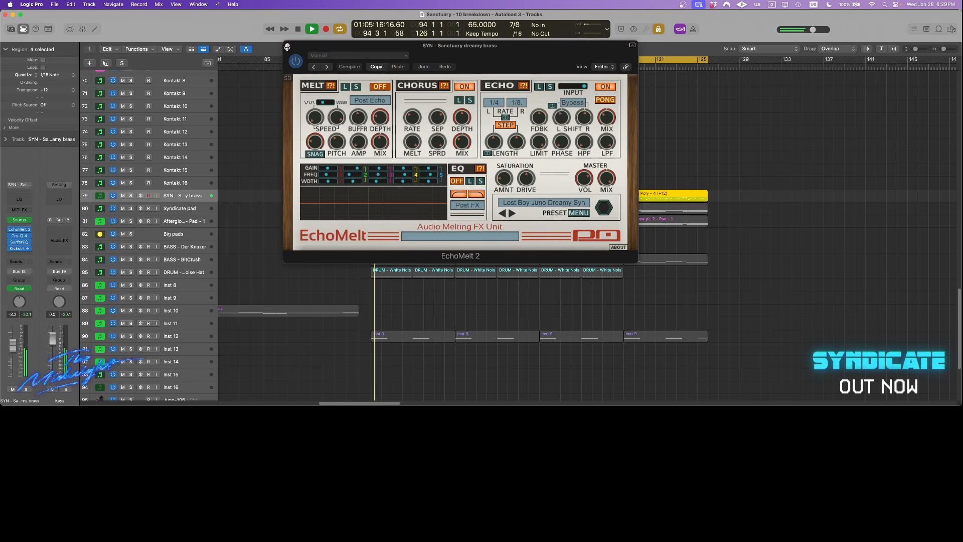
pyautogui.press('v')
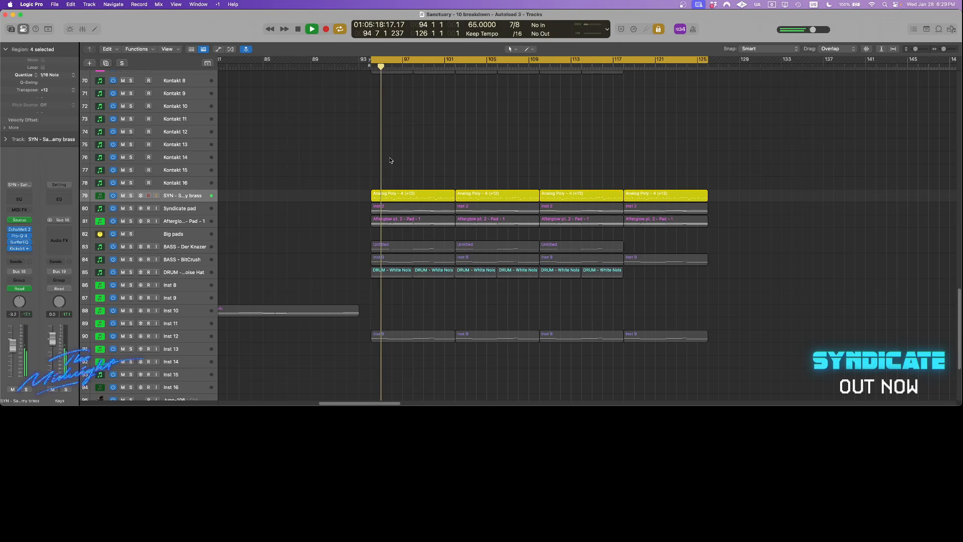
# Audition the brass, pad, bass and Inst 12 regions together without the Inst 10 region, select the Syndicate pad track, then stop and deselect.
pyautogui.moveTo(389, 157); pyautogui.dragTo(741, 258)
pyautogui.moveTo(770, 301); pyautogui.dragTo(344, 390)
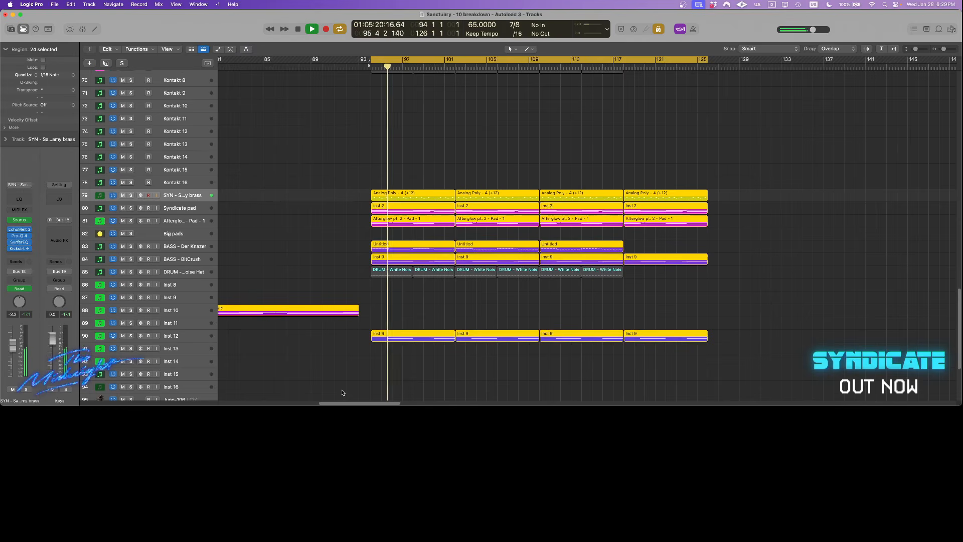
pyautogui.keyDown('shift'); pyautogui.click(351, 313); pyautogui.keyUp('shift')
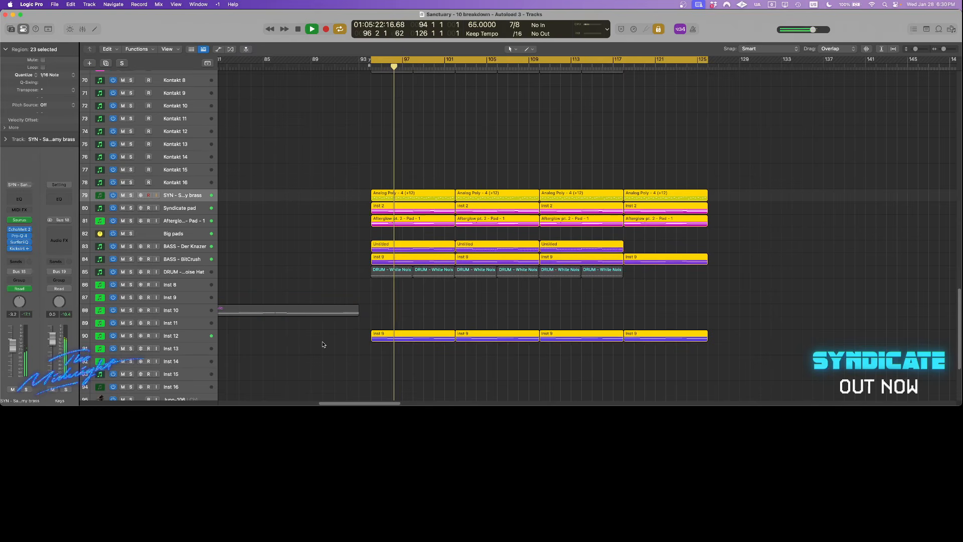
pyautogui.press('z')
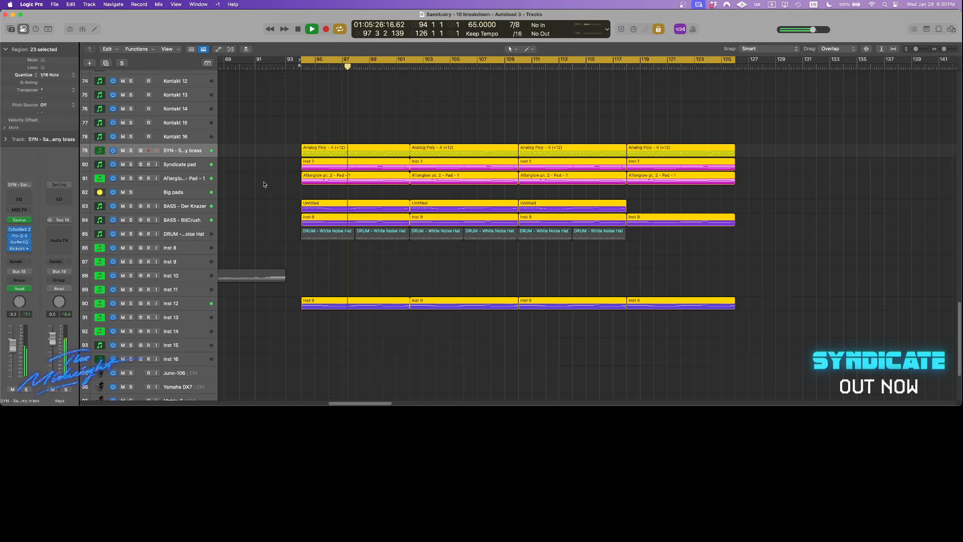
pyautogui.click(202, 162)
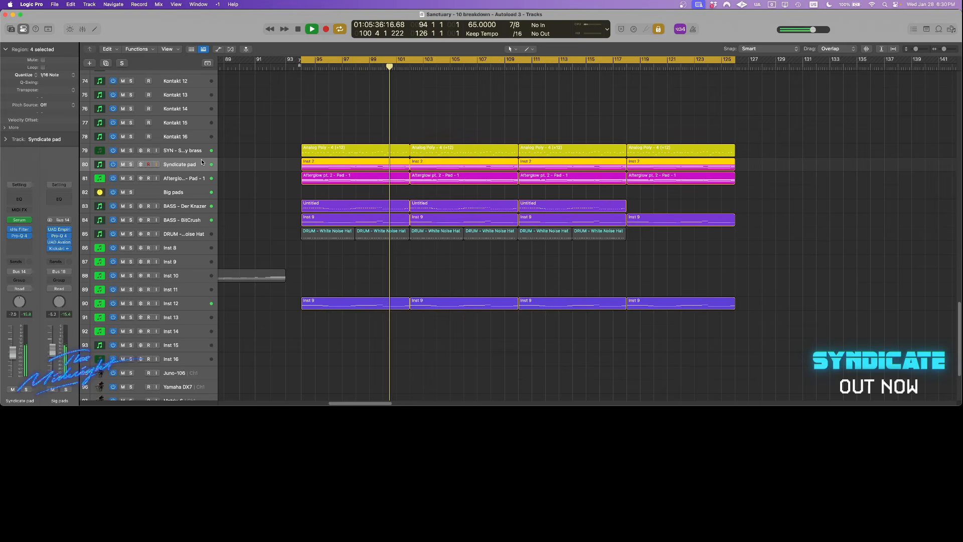
pyautogui.press('space')
pyautogui.click(681, 114)
# Select both Native American Flute DRY regions between bars 94 and 126 and play them in solo, then stop.
pyautogui.scroll(10, 659, 138)
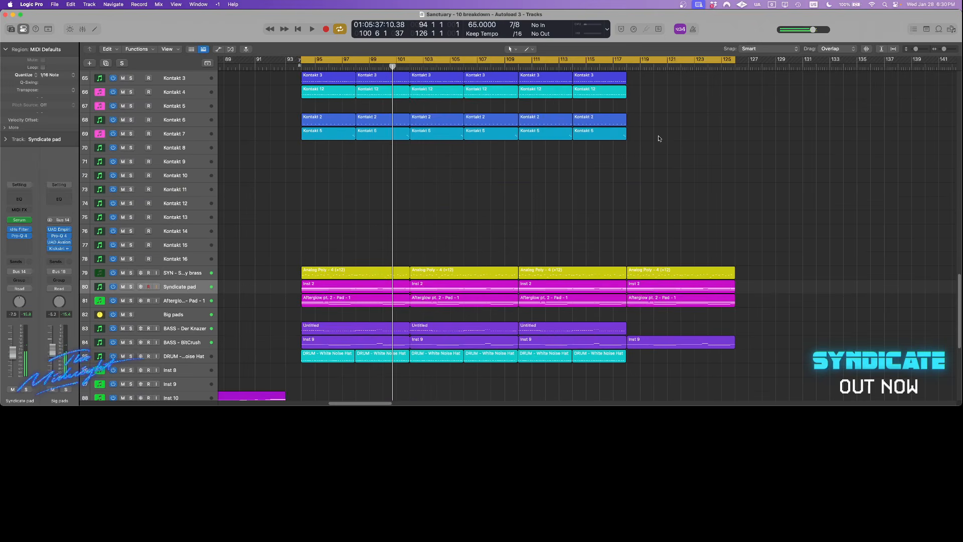
pyautogui.scroll(20, 652, 141)
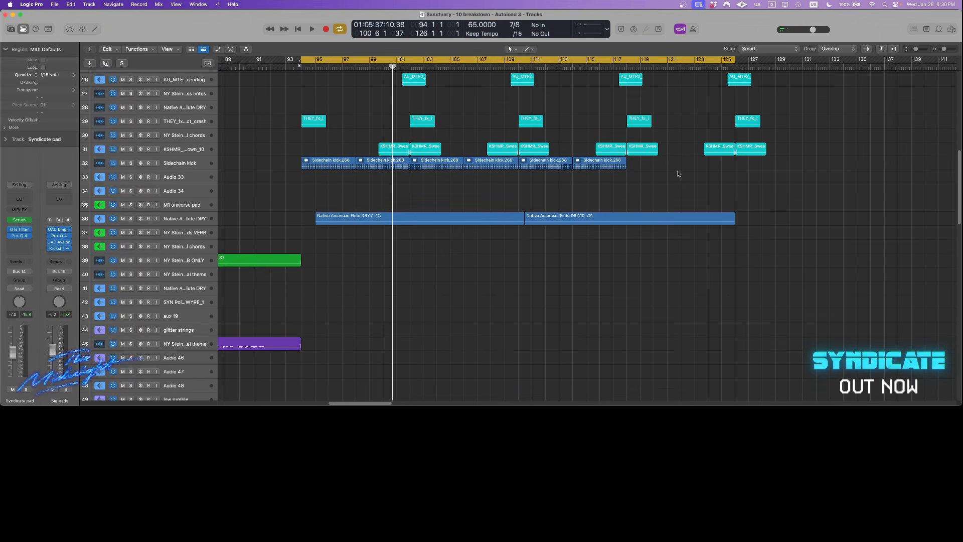
pyautogui.click(193, 221)
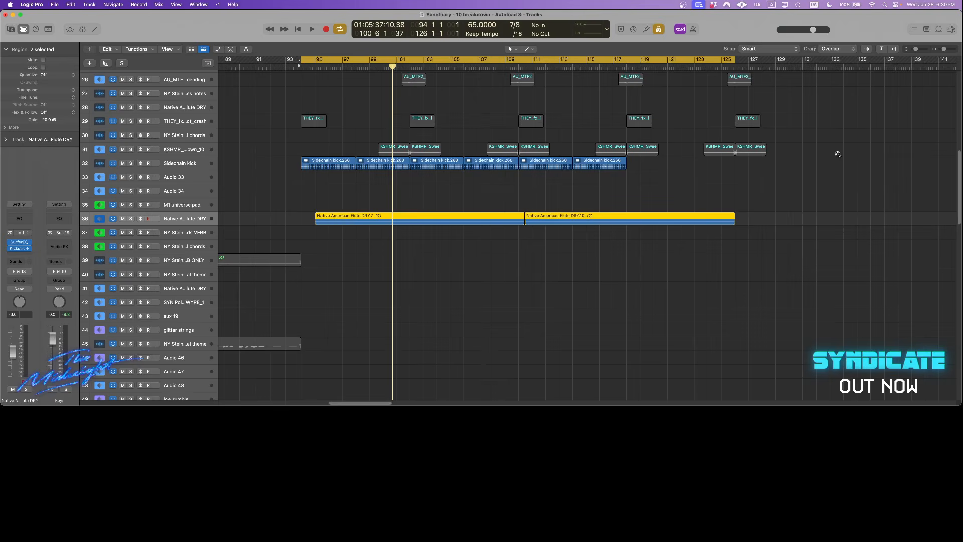
pyautogui.press('z')
pyautogui.press('space')
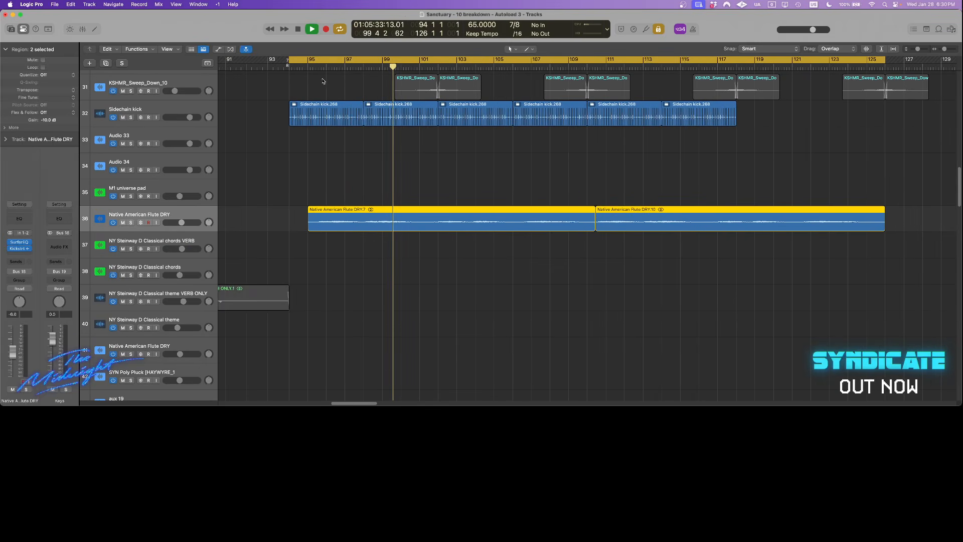
pyautogui.scroll(-3, 456, 158)
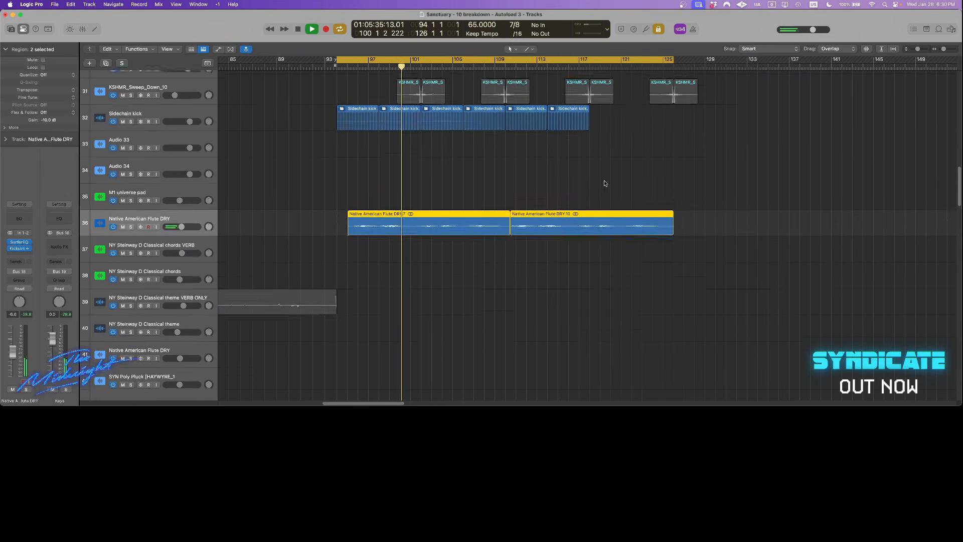
pyautogui.scroll(2, 601, 193)
pyautogui.scroll(5, 601, 190)
pyautogui.press('space')
# Select the AU_MTF2, THEY_fx_impact_crash and KSHMR_Sweep_Down effect regions and play them in solo from bar 101.
pyautogui.hotkey('ctrl', 's')
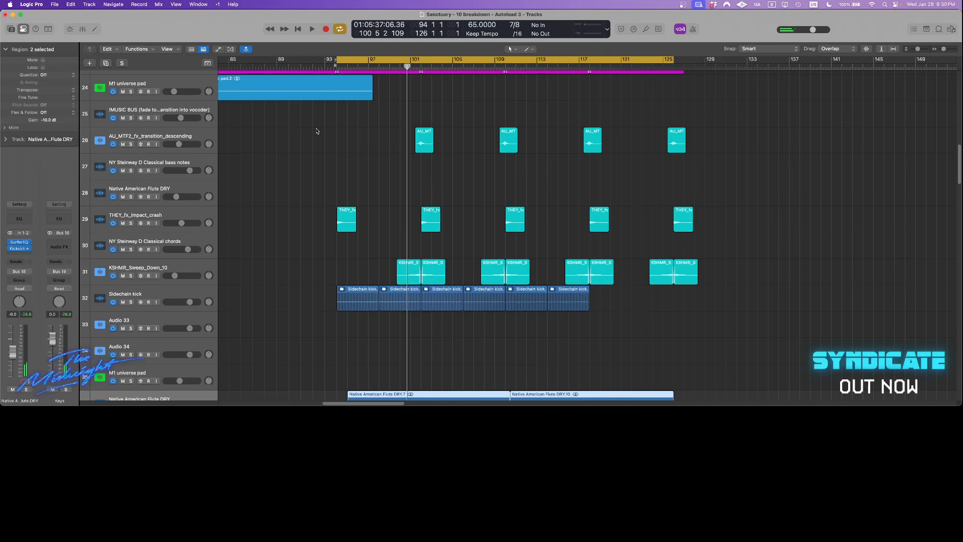
pyautogui.moveTo(317, 128); pyautogui.dragTo(795, 271)
pyautogui.hotkey('ctrl', 's')
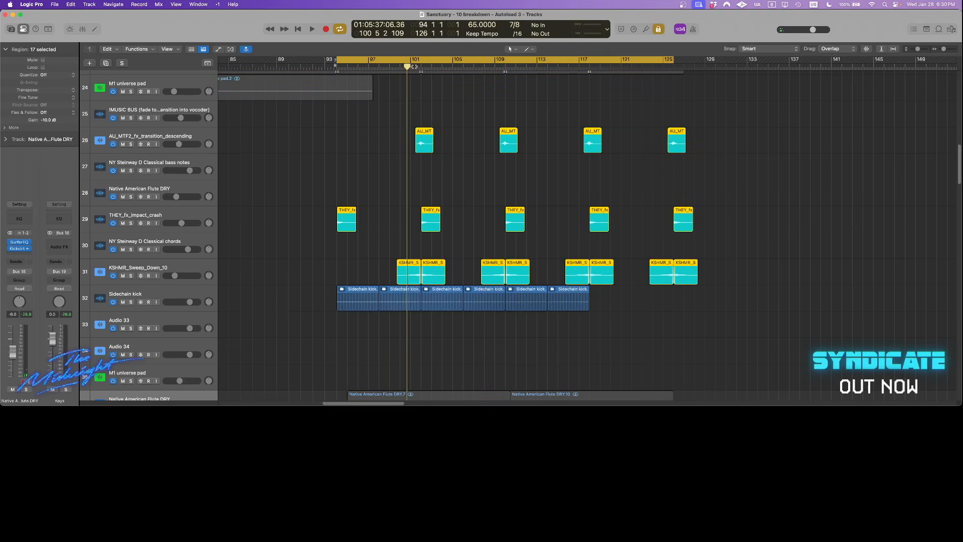
pyautogui.click(415, 66)
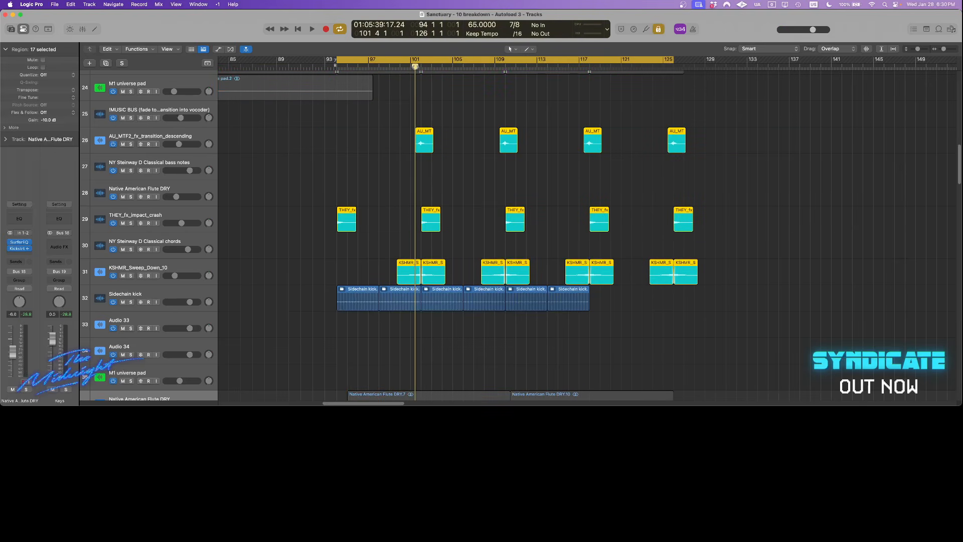
pyautogui.press('space')
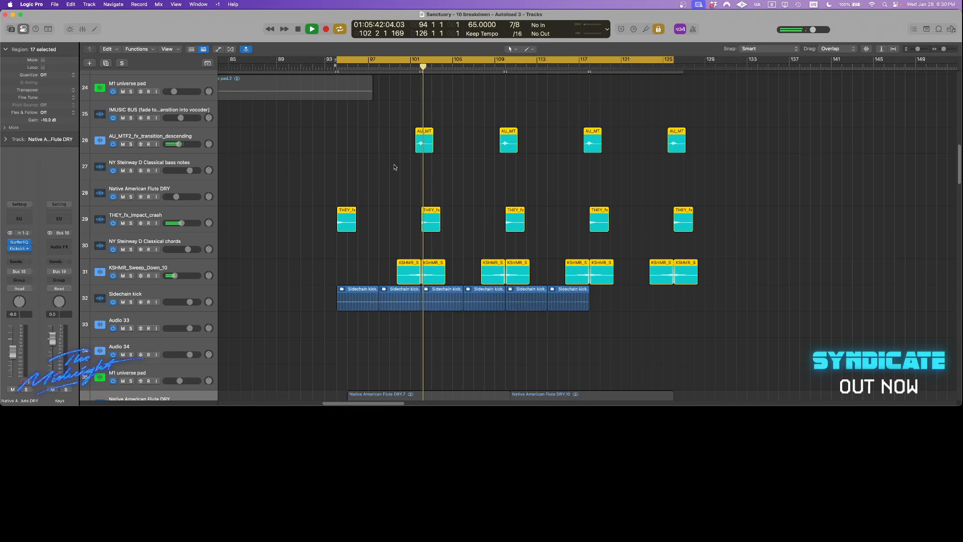
pyautogui.scroll(3, 394, 169)
pyautogui.scroll(-3, 394, 174)
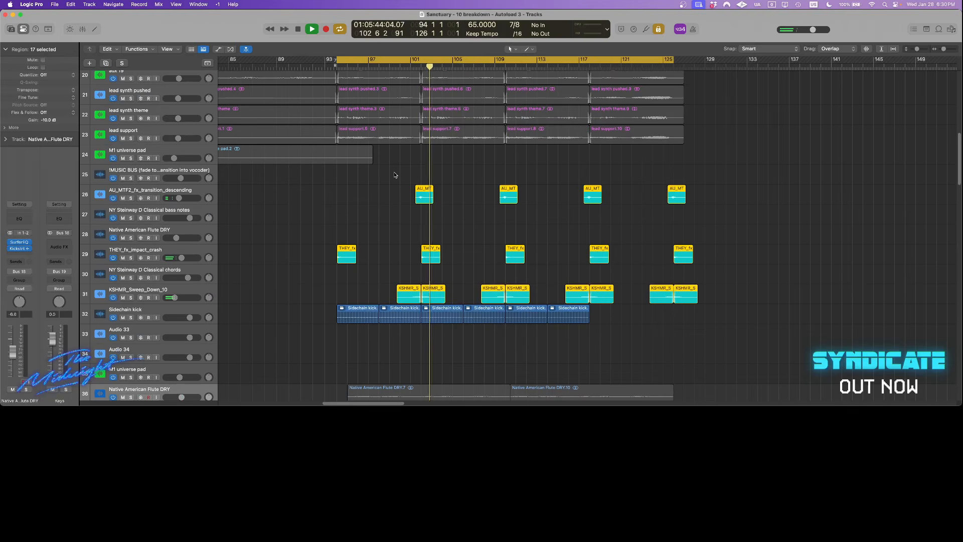
# Stop and deselect the soloed effect regions, save the project and show the whole arrangement.
pyautogui.click(836, 172)
pyautogui.scroll(4, 834, 176)
pyautogui.press('space')
pyautogui.hotkey('ctrl', 's')
pyautogui.press('t')
pyautogui.press('t')
pyautogui.press('t')
pyautogui.press('t')
pyautogui.press('super+s')
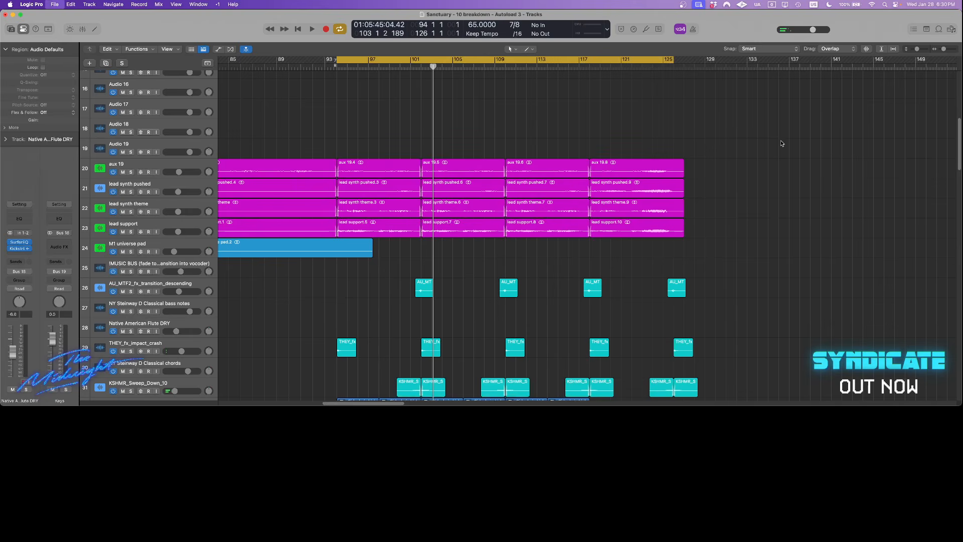
pyautogui.scroll(-3, 781, 142)
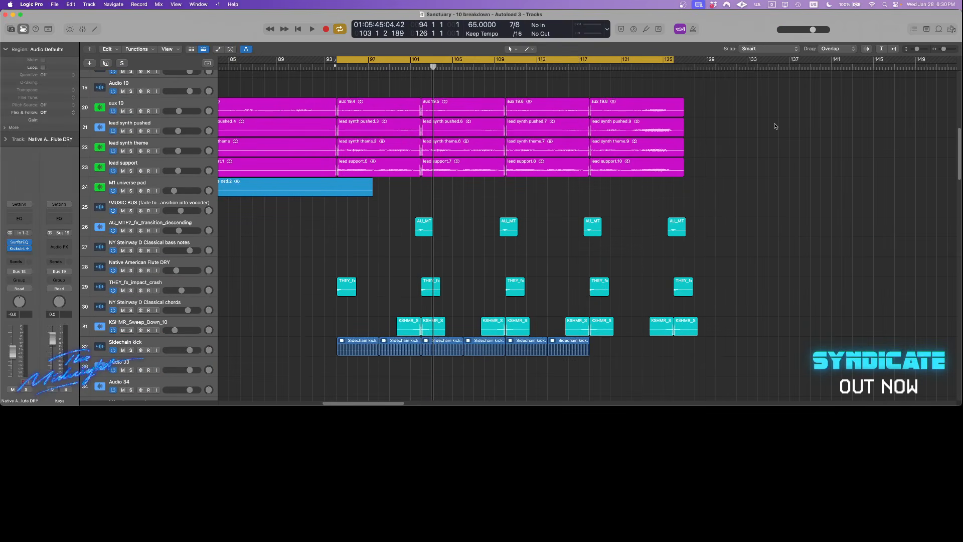
pyautogui.press('z')
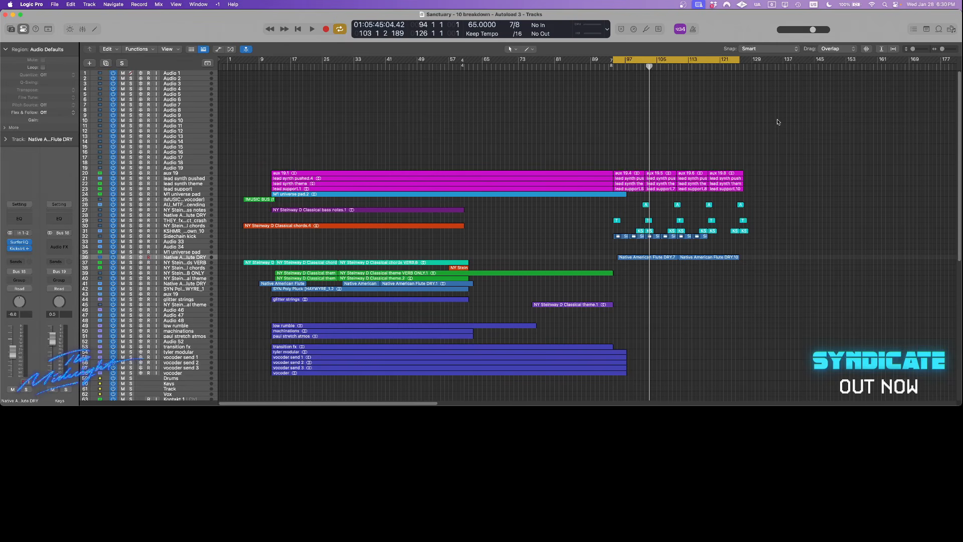
# Turn off cycle mode, select the Audio 10 track and play the project briefly from its beginning.
pyautogui.click(701, 61)
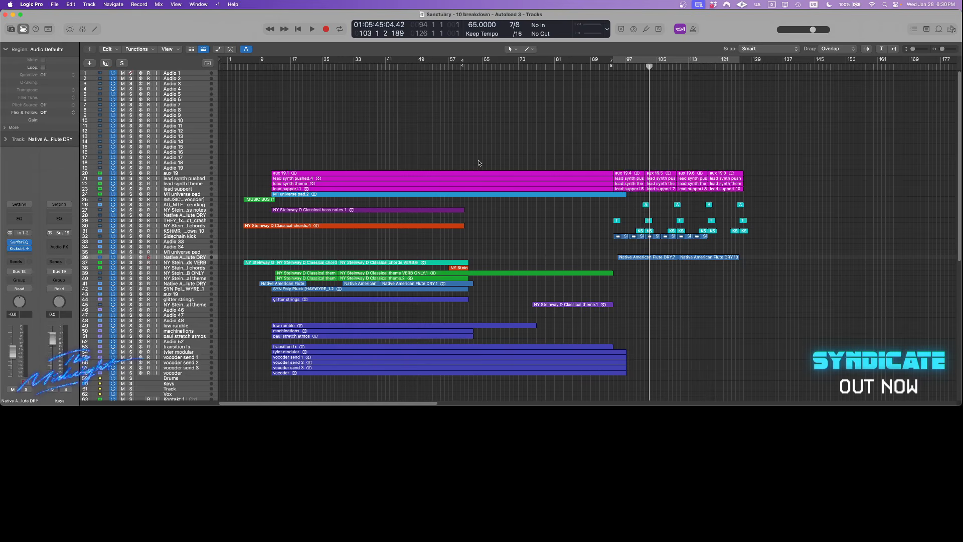
pyautogui.click(235, 121)
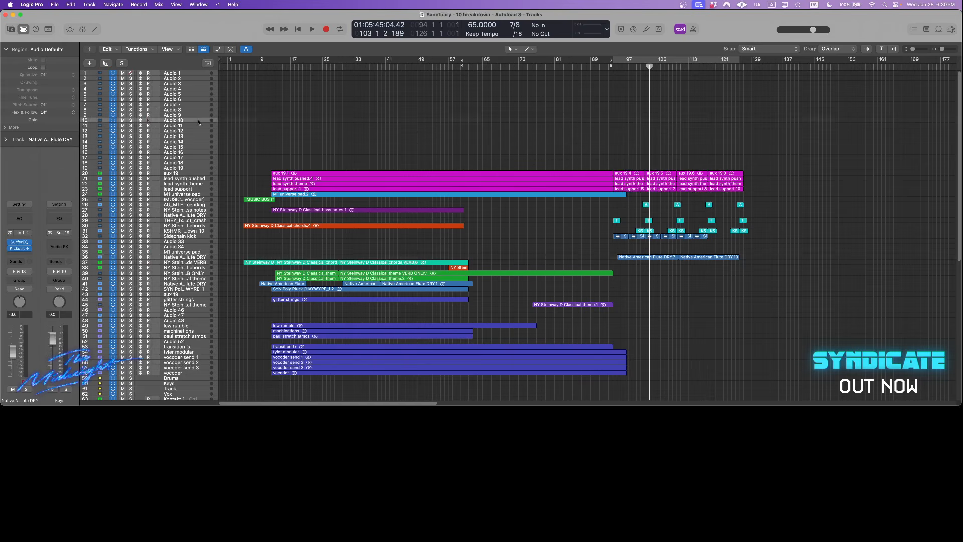
pyautogui.press('Return')
pyautogui.press('space')
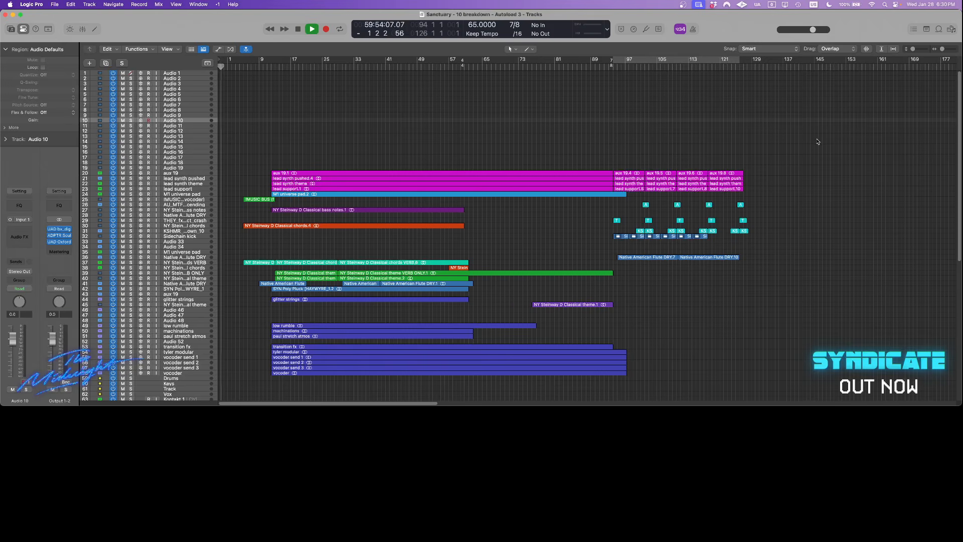
pyautogui.press('space')
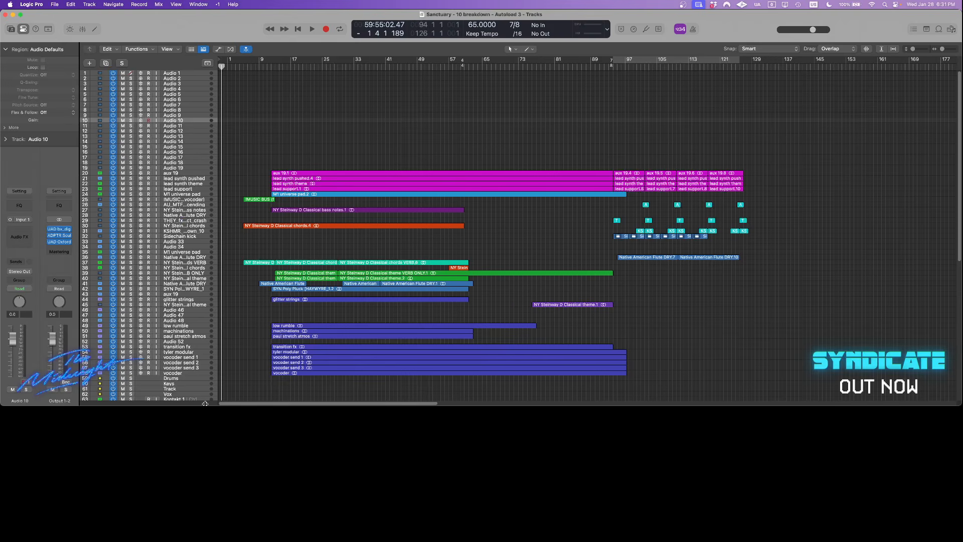
# Select the Drums track, set the cycle range to bars 94–102 and save the project.
pyautogui.click(201, 378)
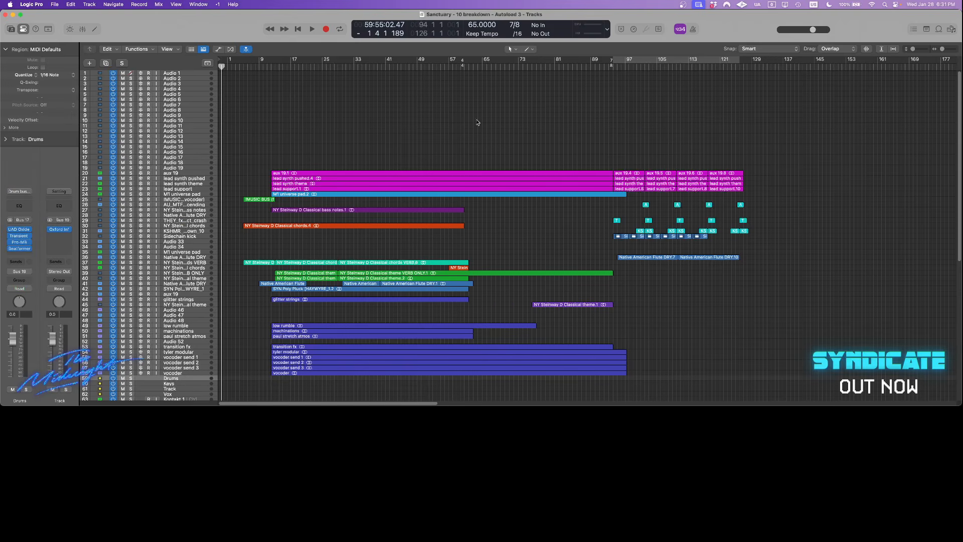
pyautogui.moveTo(778, 135); pyautogui.dragTo(496, 319)
pyautogui.press('super+s')
pyautogui.moveTo(502, 59); pyautogui.dragTo(574, 80)
pyautogui.moveTo(772, 153); pyautogui.dragTo(381, 371)
pyautogui.hscroll(2, 642, 216)
pyautogui.press('super+s')
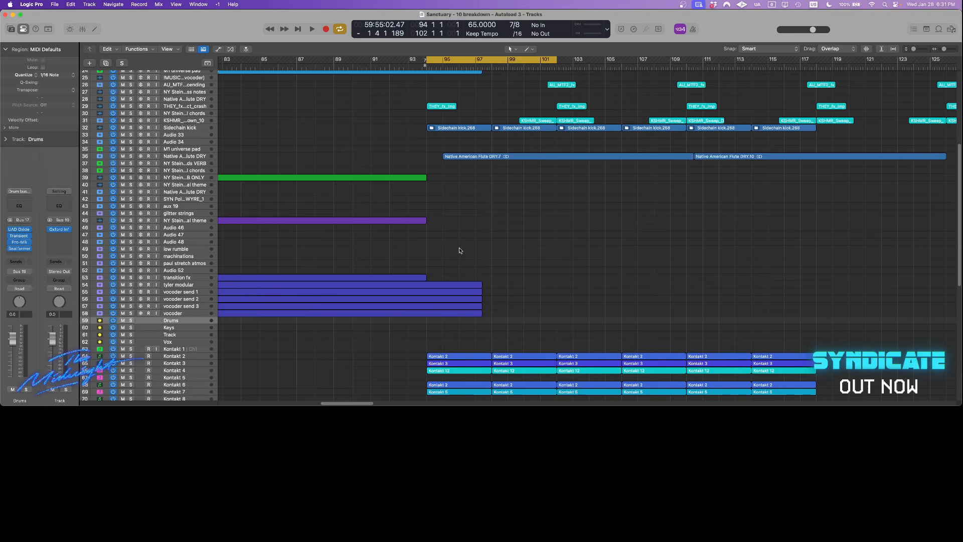
pyautogui.scroll(-3, 328, 282)
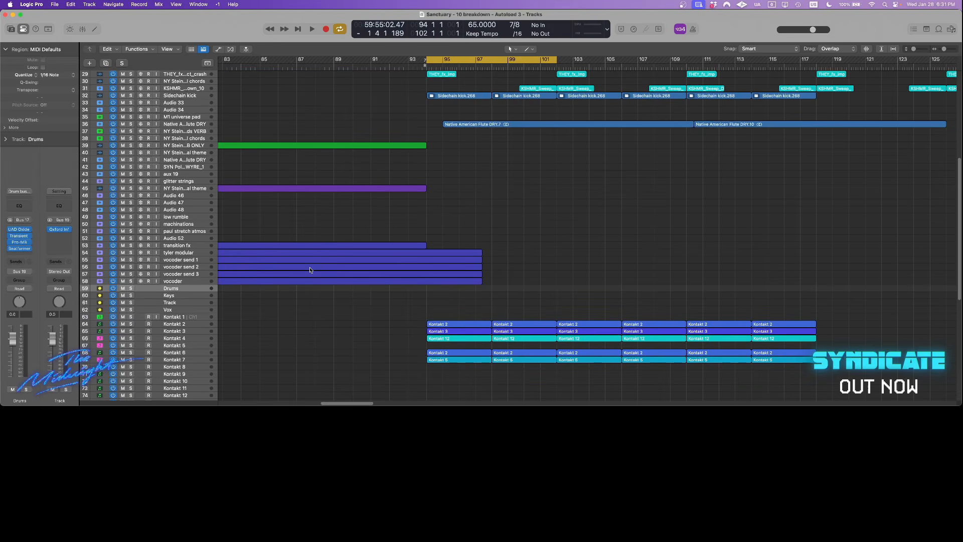
# Open the UAD Oxide Tape plug-in on the Drums track and play the Drums bus in solo.
pyautogui.click(20, 229)
pyautogui.moveTo(472, 106); pyautogui.dragTo(676, 63)
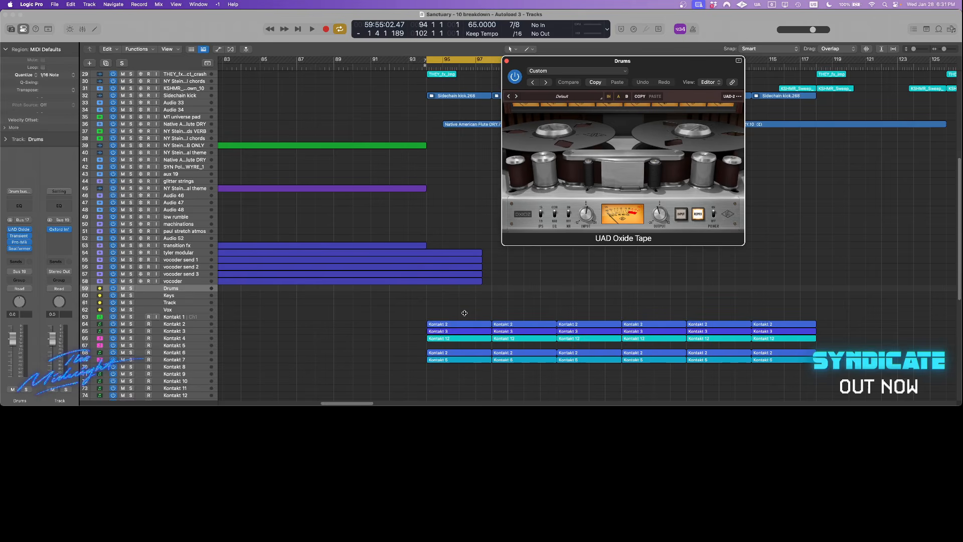
pyautogui.click(131, 288)
pyautogui.press('space')
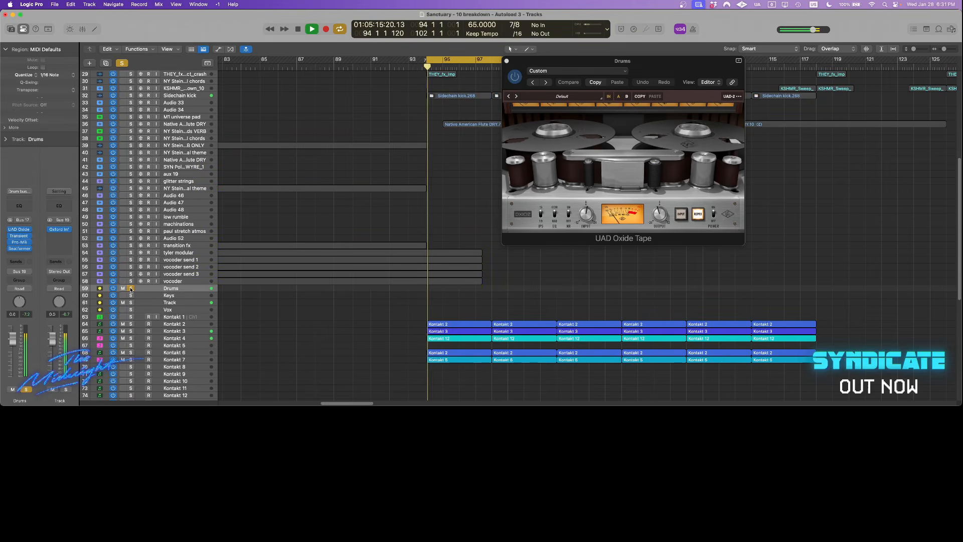
pyautogui.moveTo(712, 60); pyautogui.dragTo(696, 54)
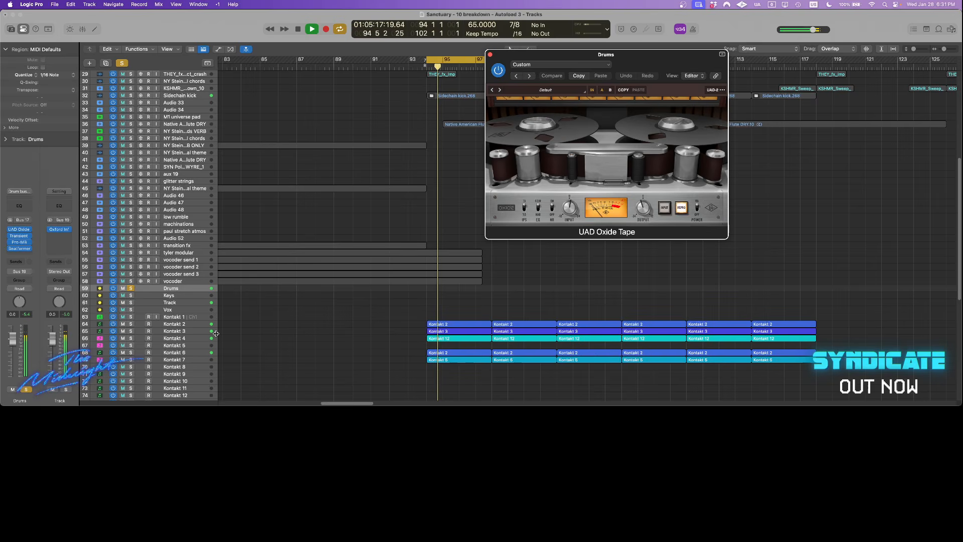
# Play the first two Kontakt 3 regions in solo, then stop and bypass the plug-ins on the Drums bus.
pyautogui.click(199, 332)
pyautogui.hotkey('ctrl', 's')
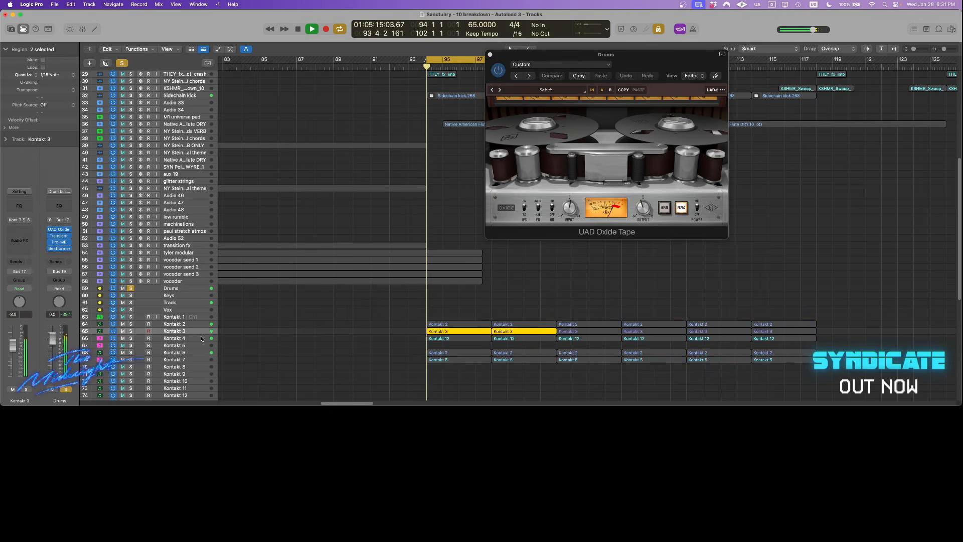
pyautogui.press('space')
pyautogui.click(50, 229)
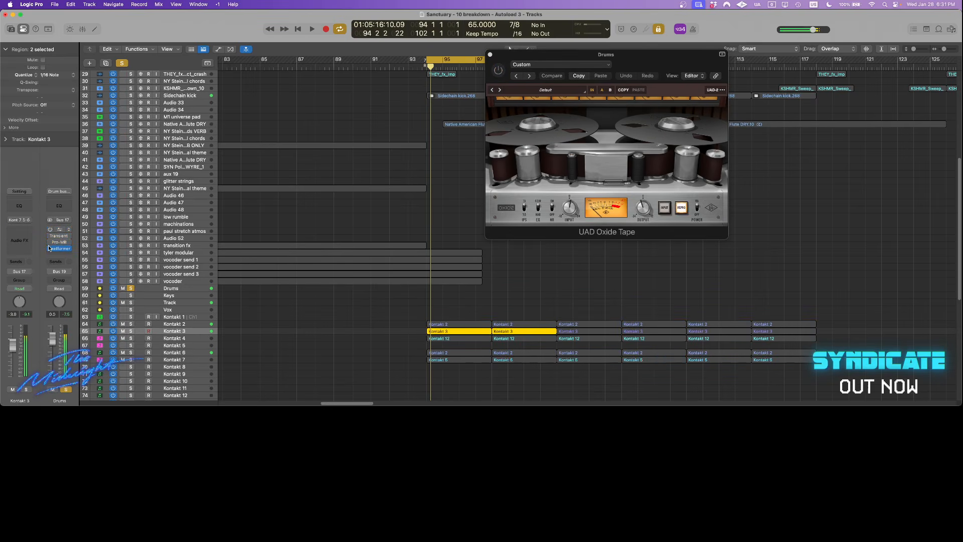
# With Audio 46 selected, open UAD bx_digital V3 on Output 1-2, enable it and close its window.
pyautogui.click(186, 199)
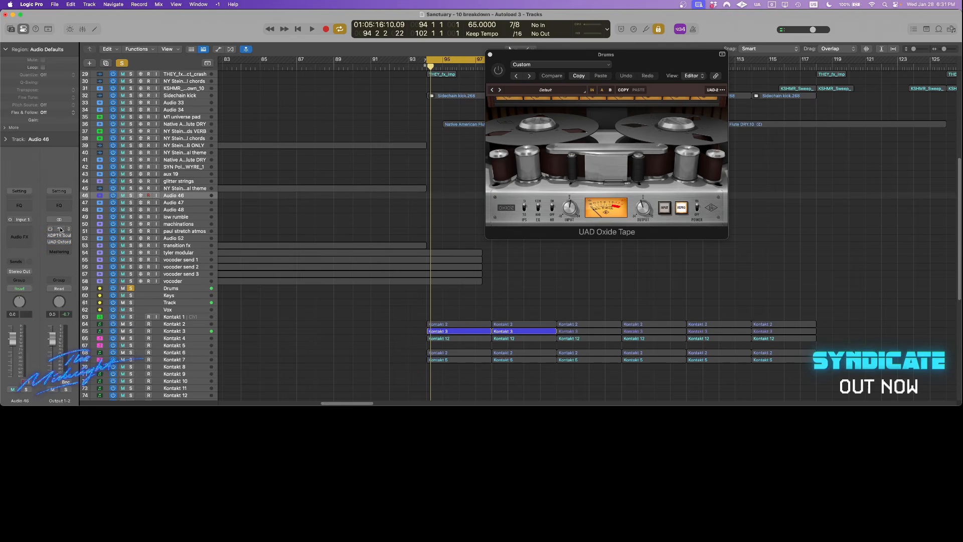
pyautogui.click(59, 229)
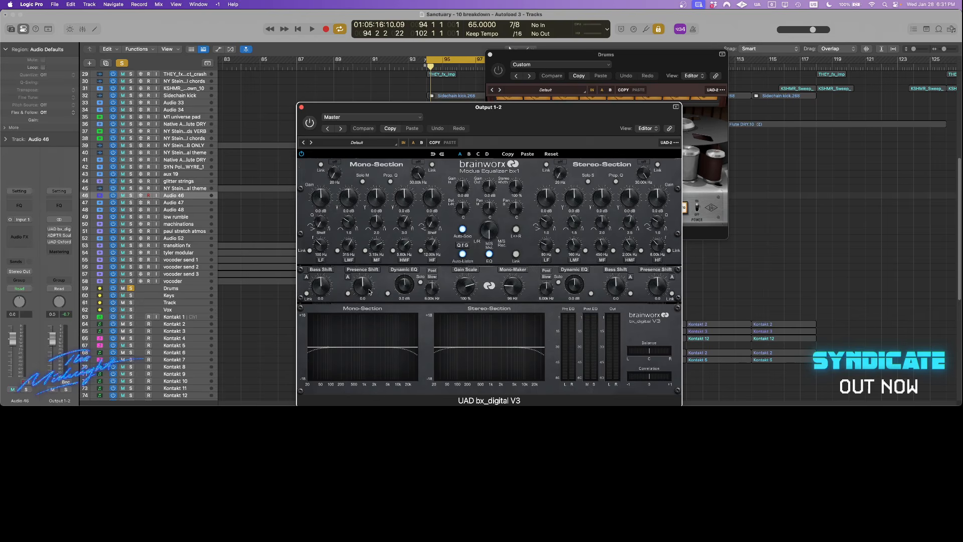
pyautogui.click(308, 125)
pyautogui.click(302, 108)
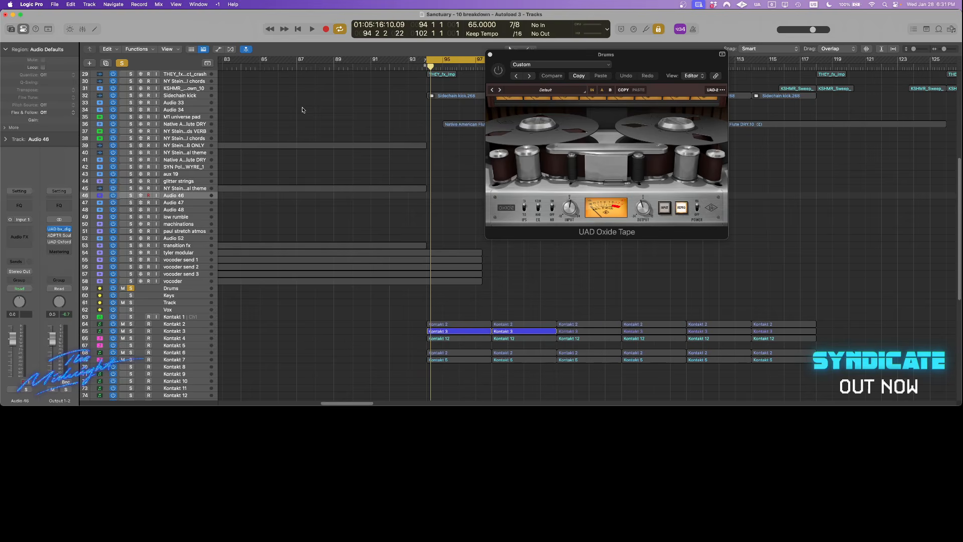
# Enable and open ADPTR Sculpt on Output 1-2, then compare the soloed drums with its Master section off and on.
pyautogui.click(59, 235)
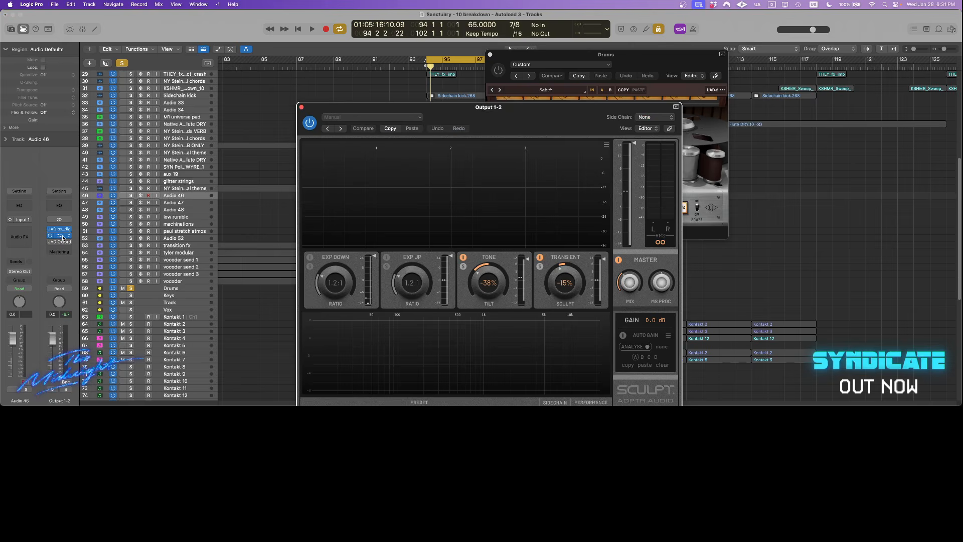
pyautogui.moveTo(535, 114); pyautogui.dragTo(471, 73)
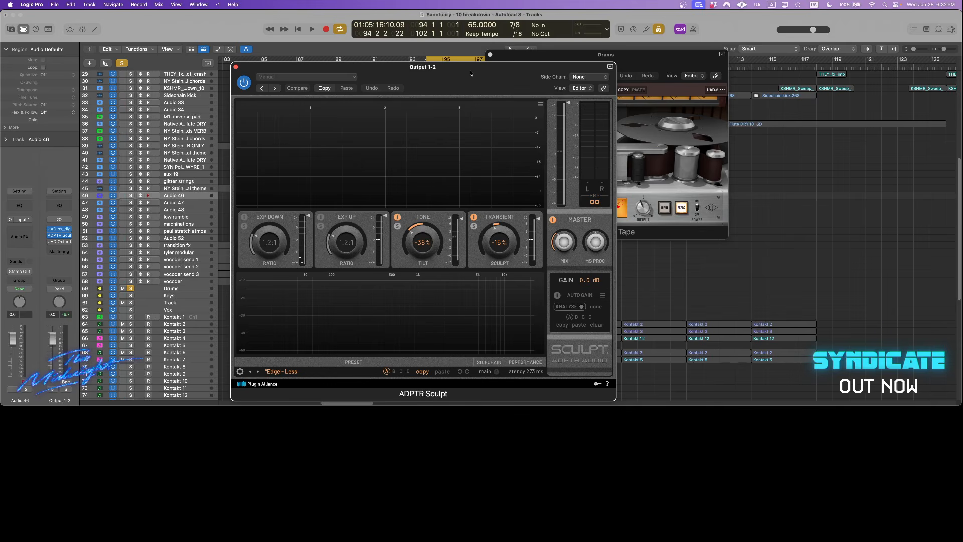
pyautogui.press('space')
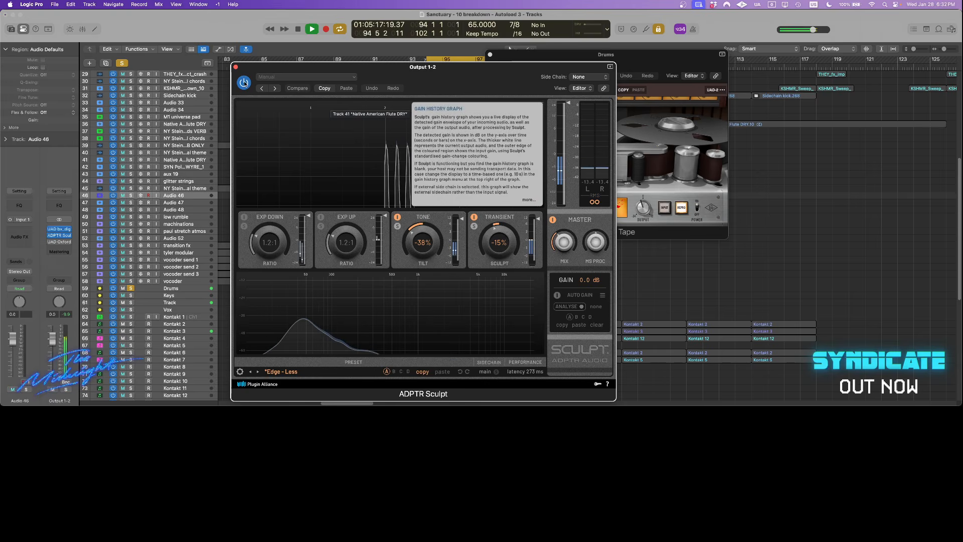
pyautogui.click(552, 221)
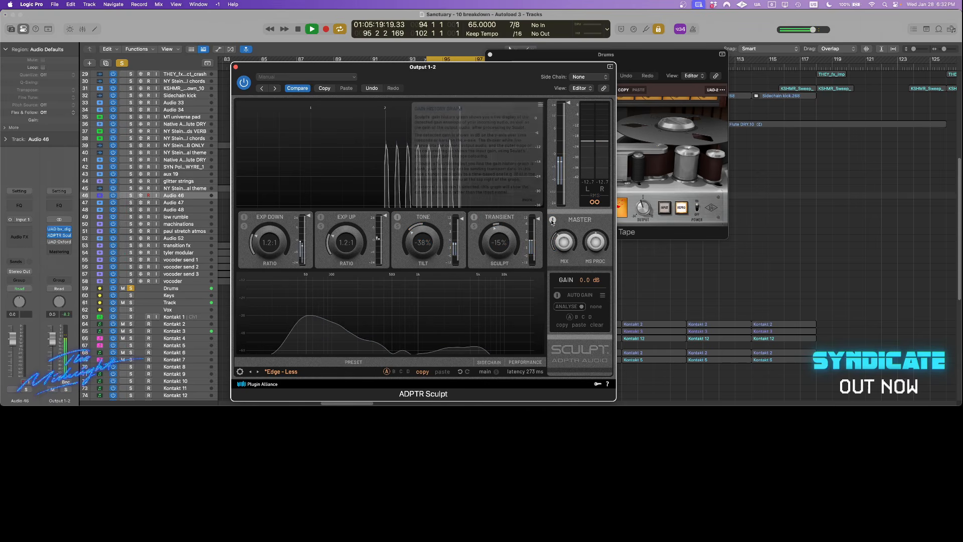
pyautogui.press('space')
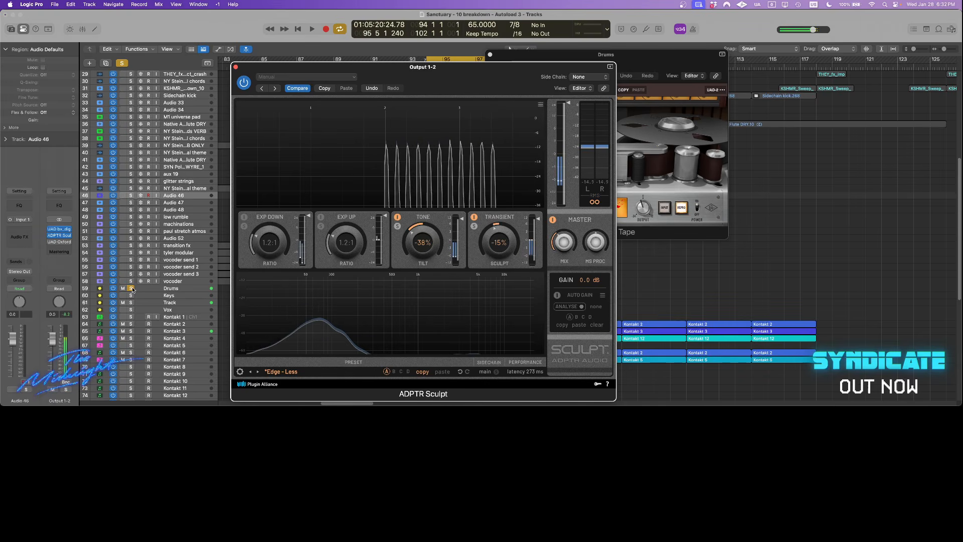
# Play the full mix without the Drums solo, solo Drums again and compare Sculpt's Master section off and on, then stop.
pyautogui.click(131, 288)
pyautogui.press('space')
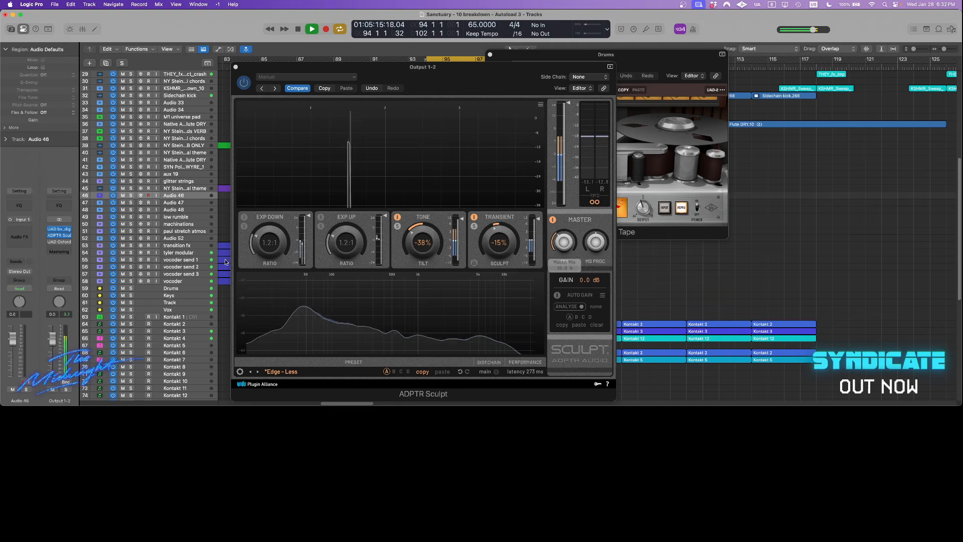
pyautogui.click(131, 289)
pyautogui.press('space')
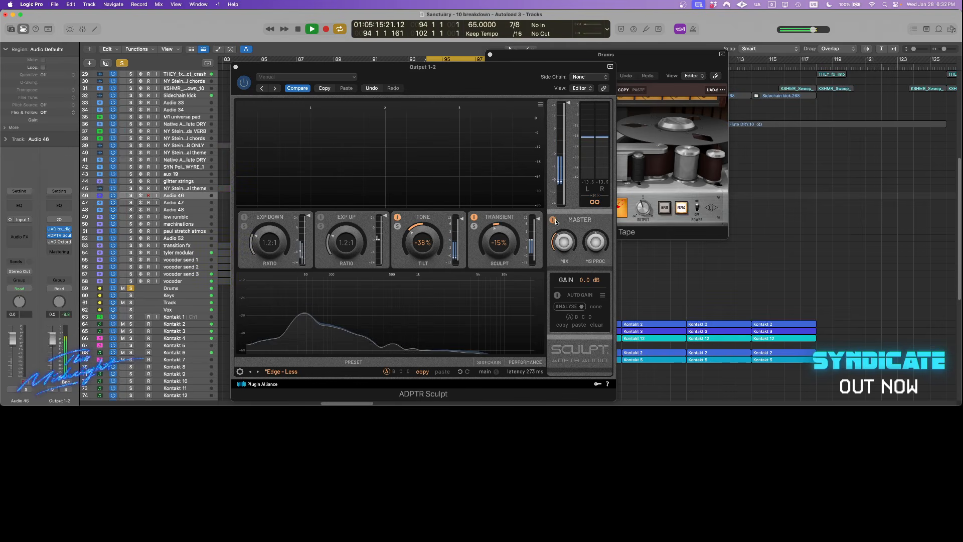
pyautogui.click(554, 221)
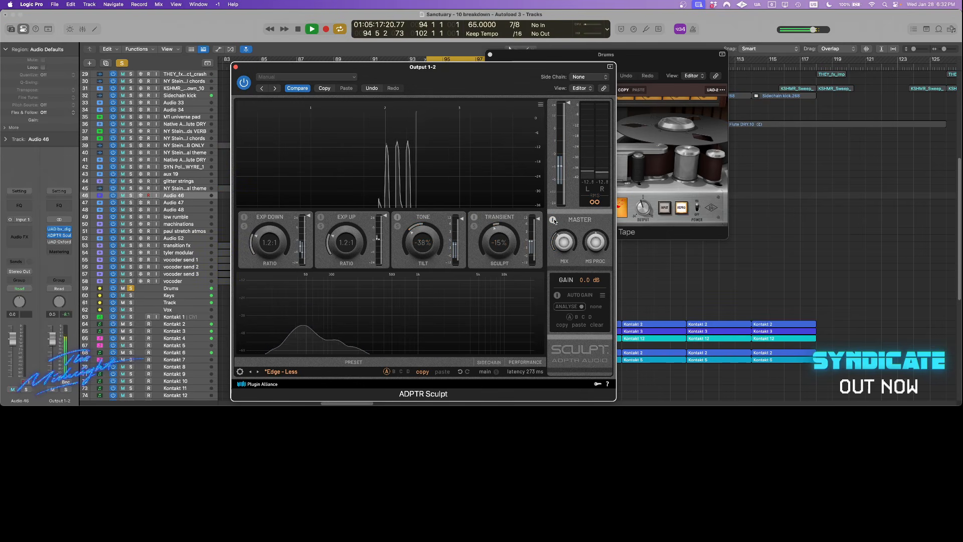
pyautogui.click(554, 221)
pyautogui.press('space')
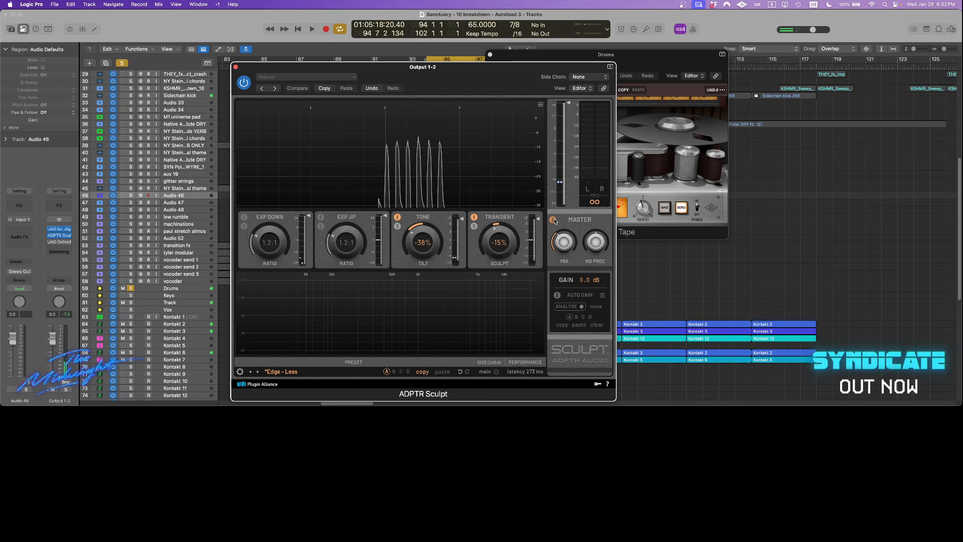
# Enable and examine UAD Oxford Inflator on Output 1-2, then close the Inflator and Sculpt windows.
pyautogui.press('v')
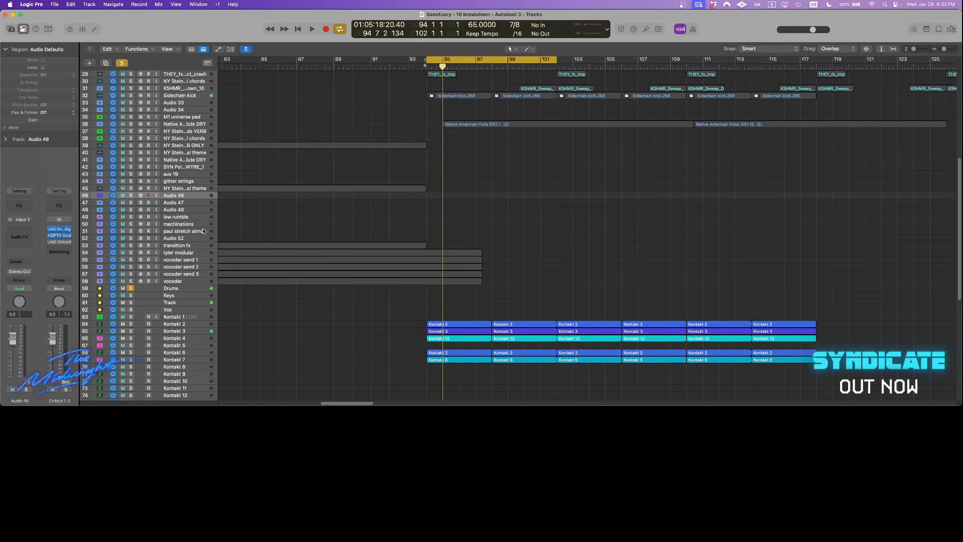
pyautogui.click(61, 244)
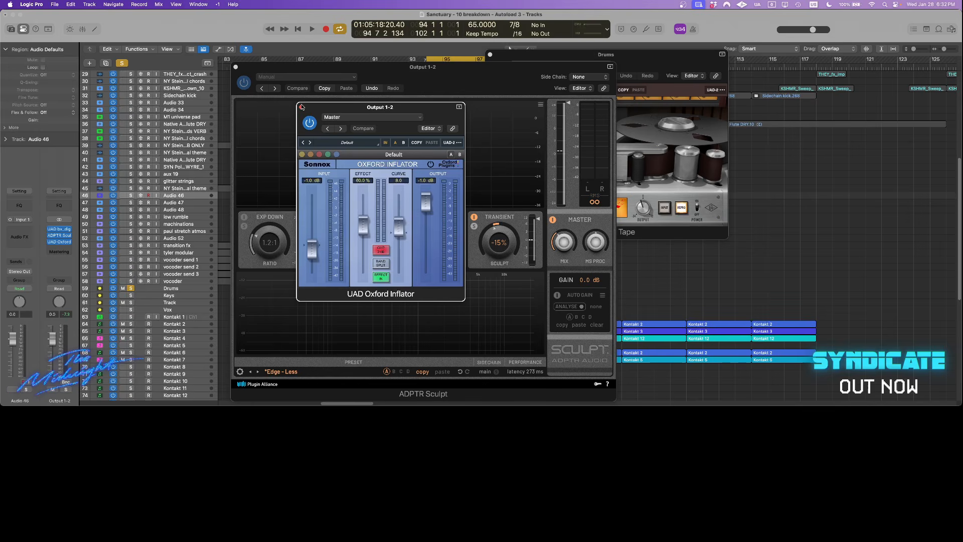
pyautogui.click(302, 108)
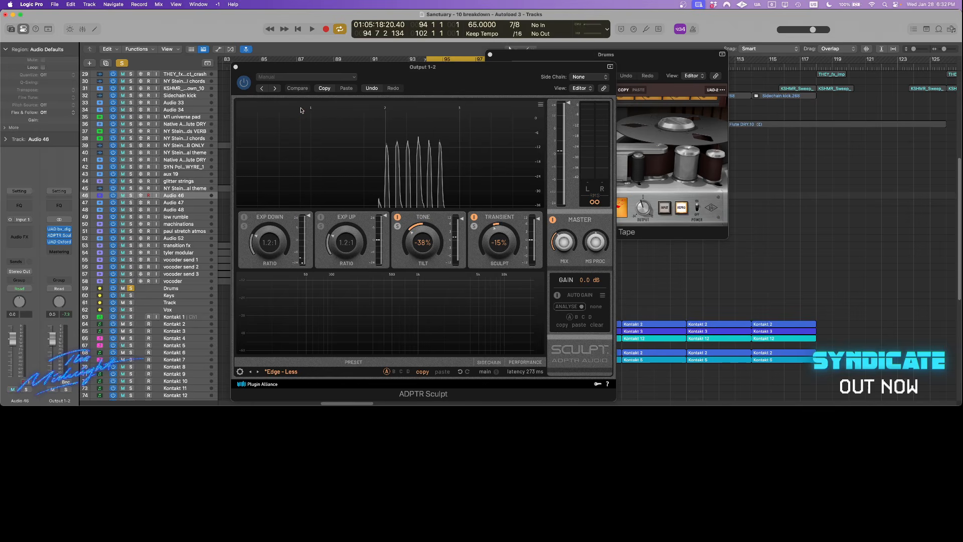
pyautogui.click(237, 66)
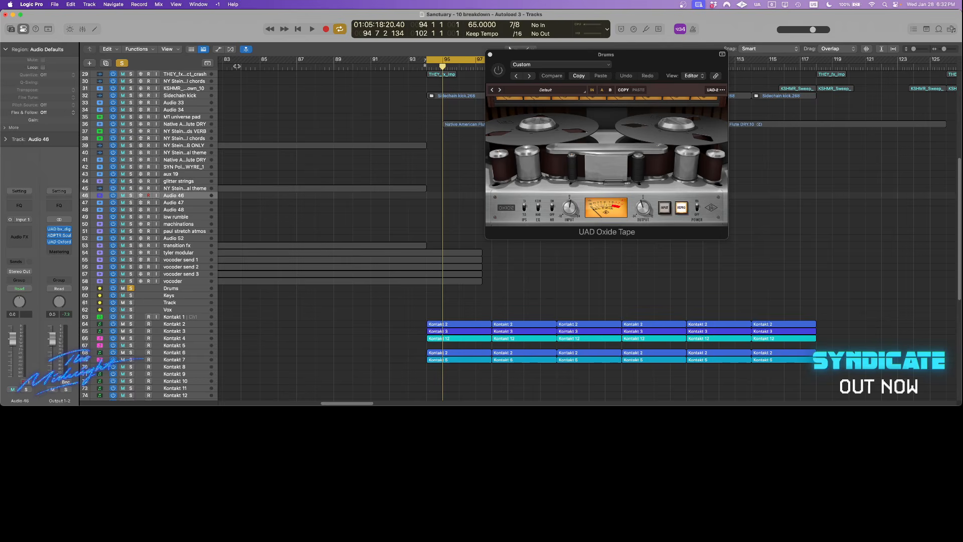
# Enable UAD Oxide Tape on the Drums track and place its open window clear of the Kontakt regions.
pyautogui.click(182, 288)
pyautogui.click(20, 230)
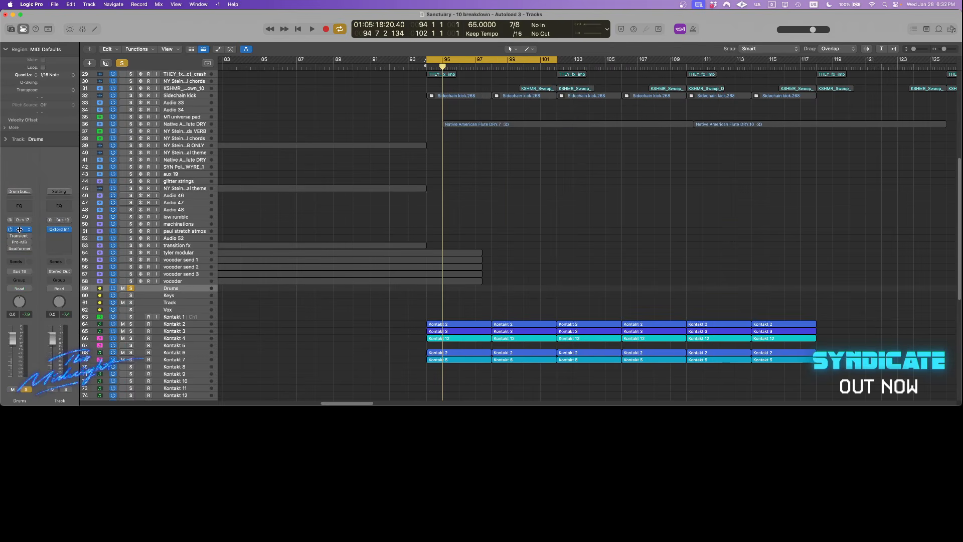
pyautogui.click(19, 229)
pyautogui.moveTo(650, 63); pyautogui.dragTo(509, 56)
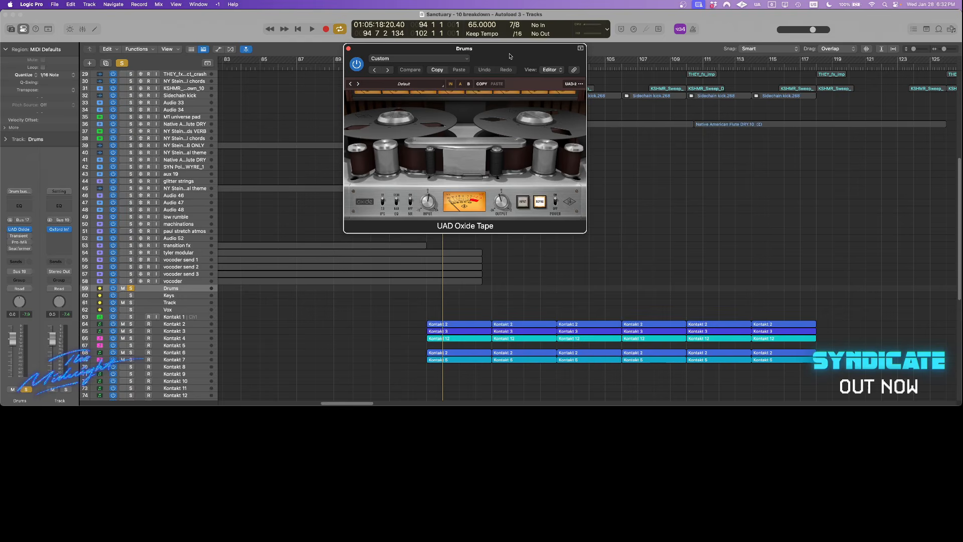
pyautogui.moveTo(510, 56); pyautogui.dragTo(508, 54)
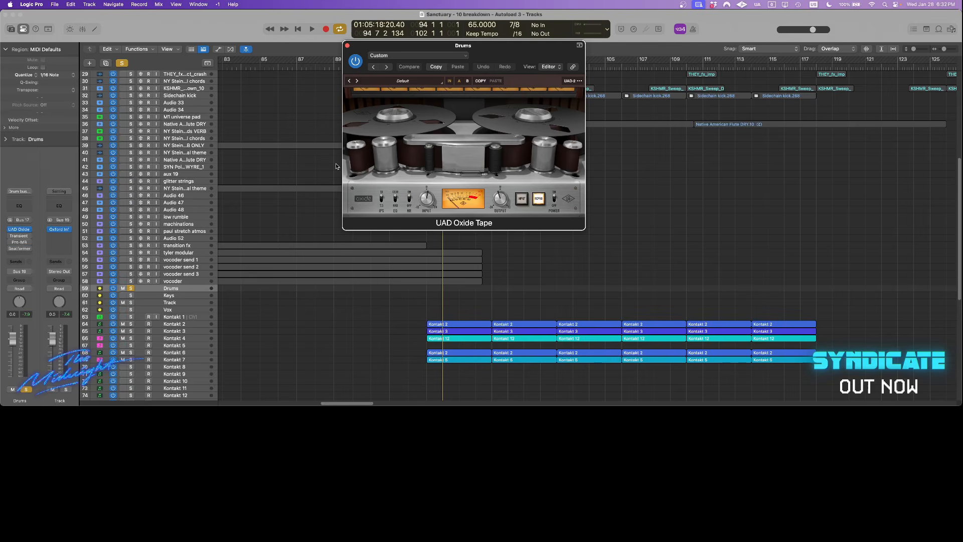
# Play the soloed drums with UAD Oxide Tape's power off, switch it back on to compare, then stop.
pyautogui.click(554, 199)
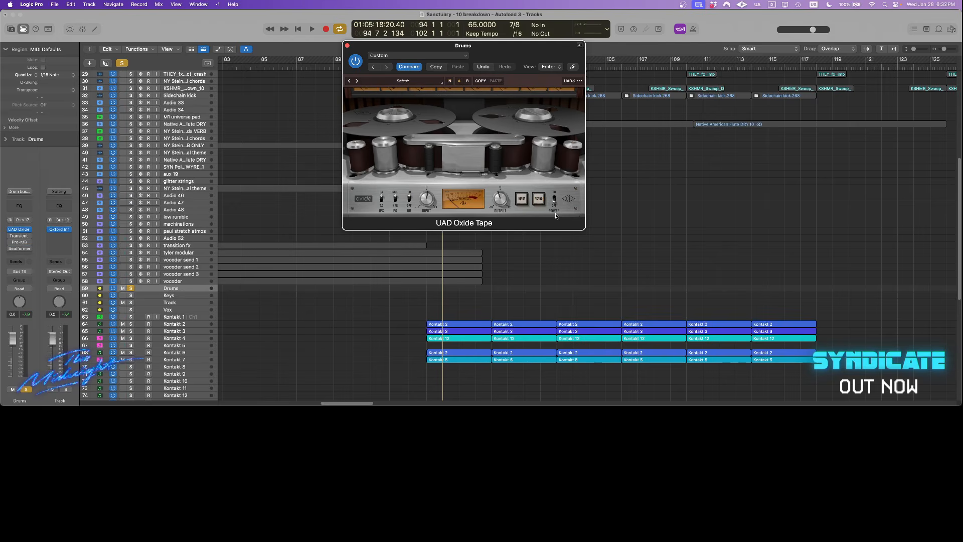
pyautogui.press('space')
pyautogui.click(670, 190)
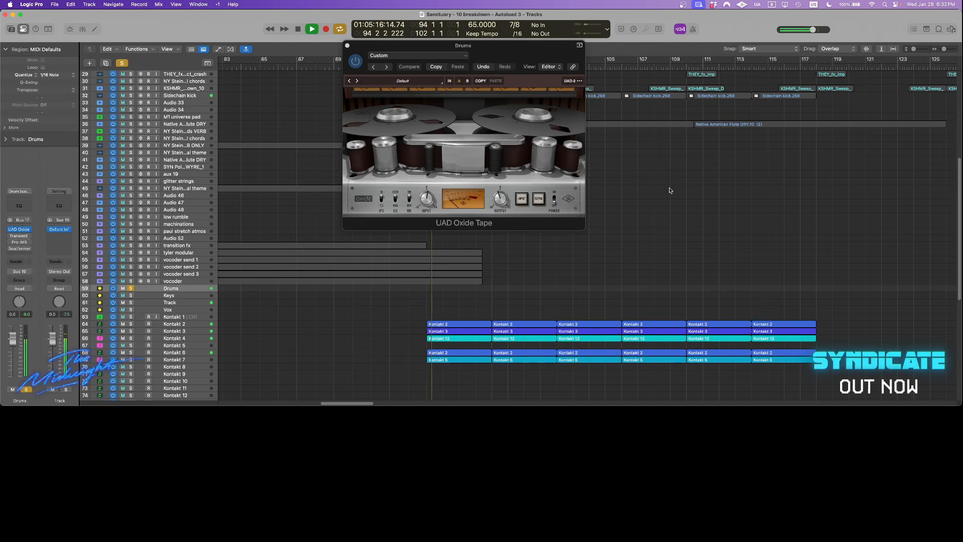
pyautogui.click(554, 199)
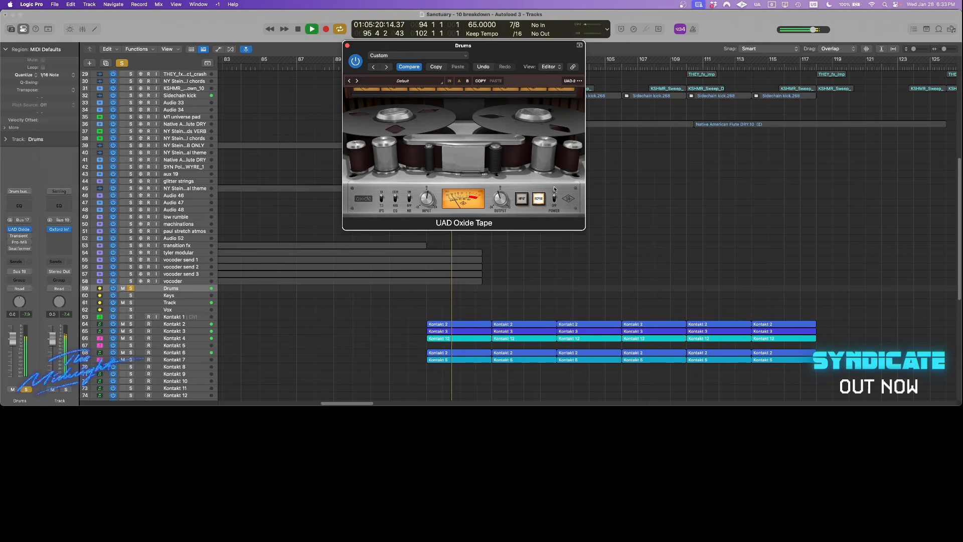
pyautogui.press('space')
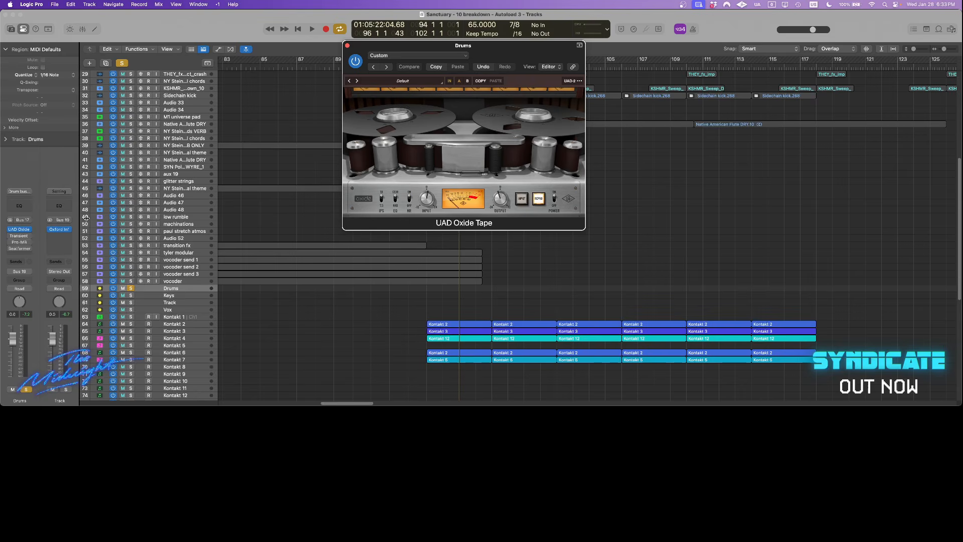
# Enable Transient Shaper on the Drums track, close the UAD Oxide Tape window and place the Shaper window clear of the Kontakt regions.
pyautogui.click(25, 237)
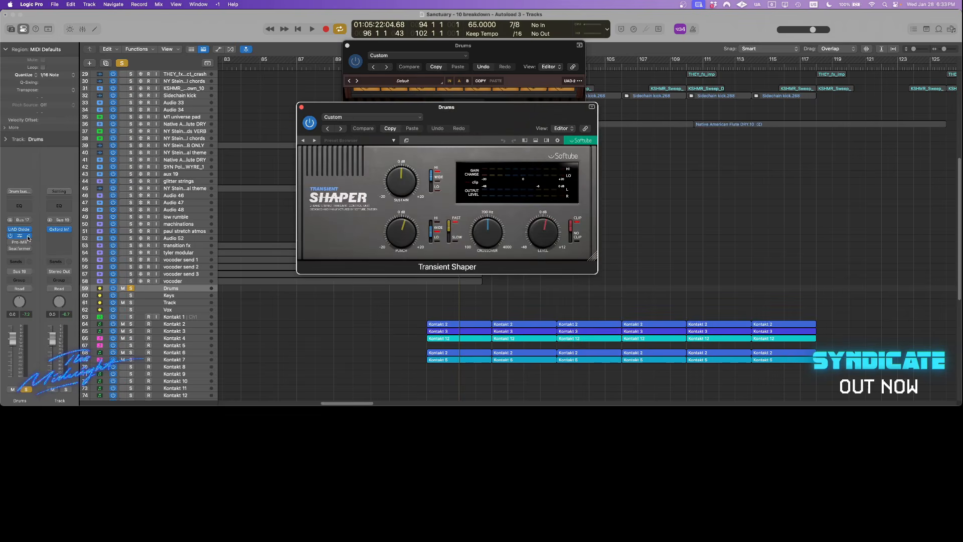
pyautogui.click(352, 48)
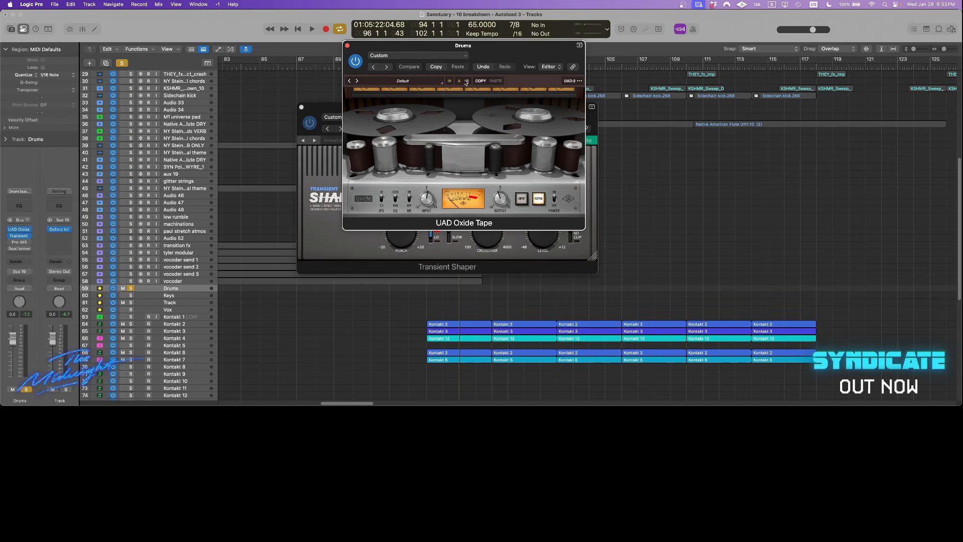
pyautogui.click(347, 46)
pyautogui.moveTo(498, 113); pyautogui.dragTo(438, 58)
# Play the soloed drums, try raising Transient Shaper's Sustain to about 13.6 dB, and return it to its saved setting.
pyautogui.press('space')
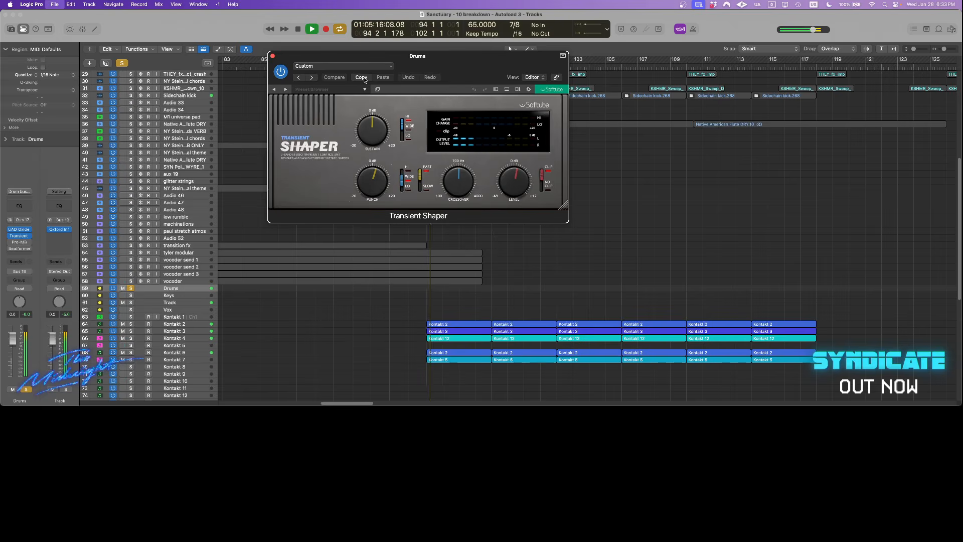
pyautogui.click(360, 78)
pyautogui.moveTo(374, 176)
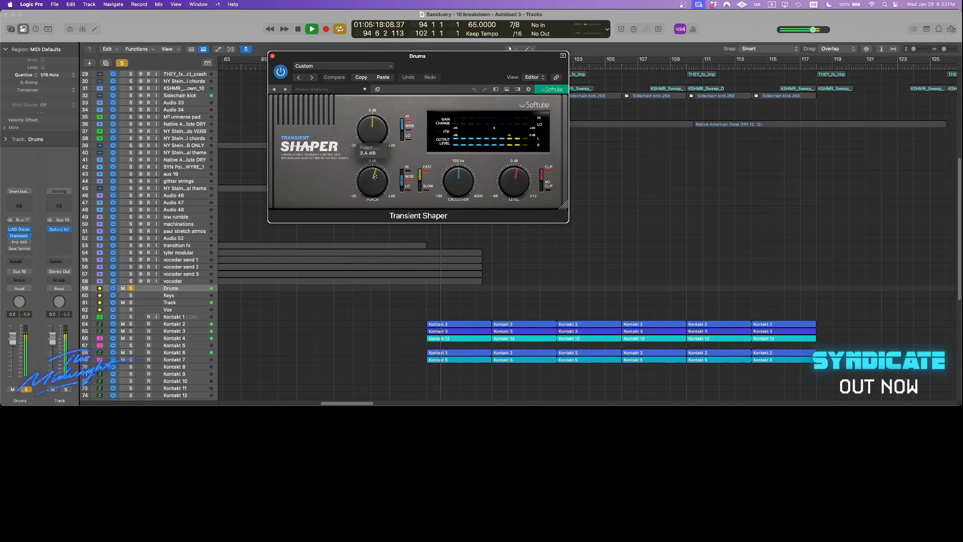
pyautogui.moveTo(373, 129)
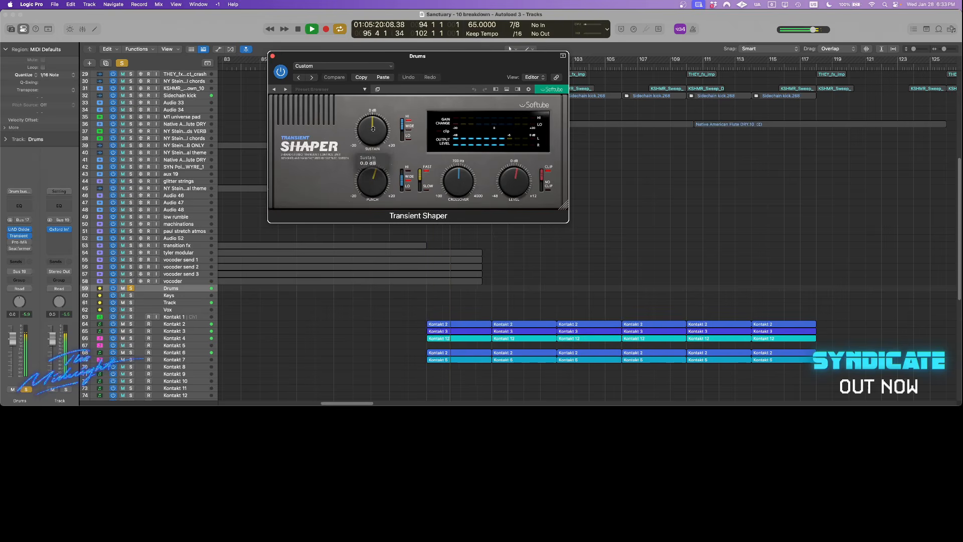
pyautogui.moveTo(373, 129); pyautogui.dragTo(374, 102)
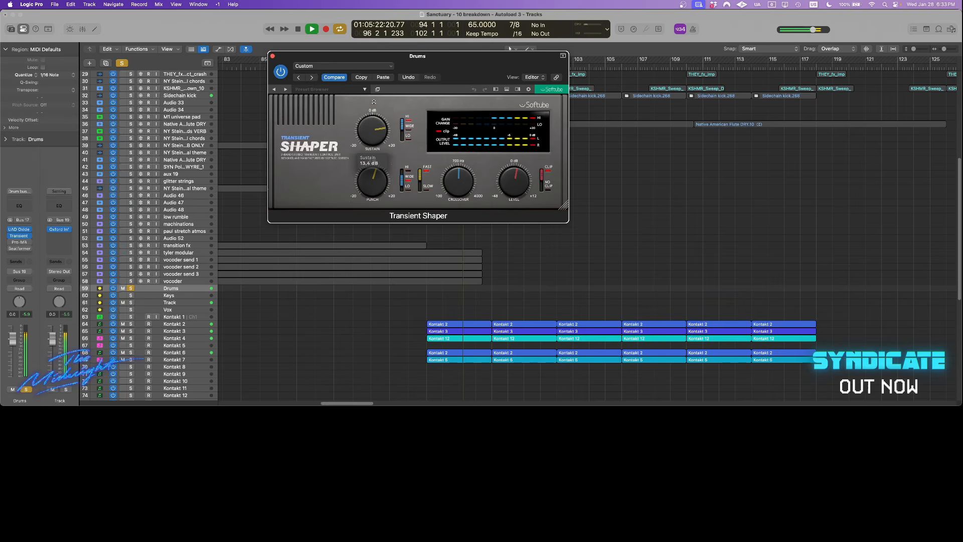
pyautogui.click(387, 77)
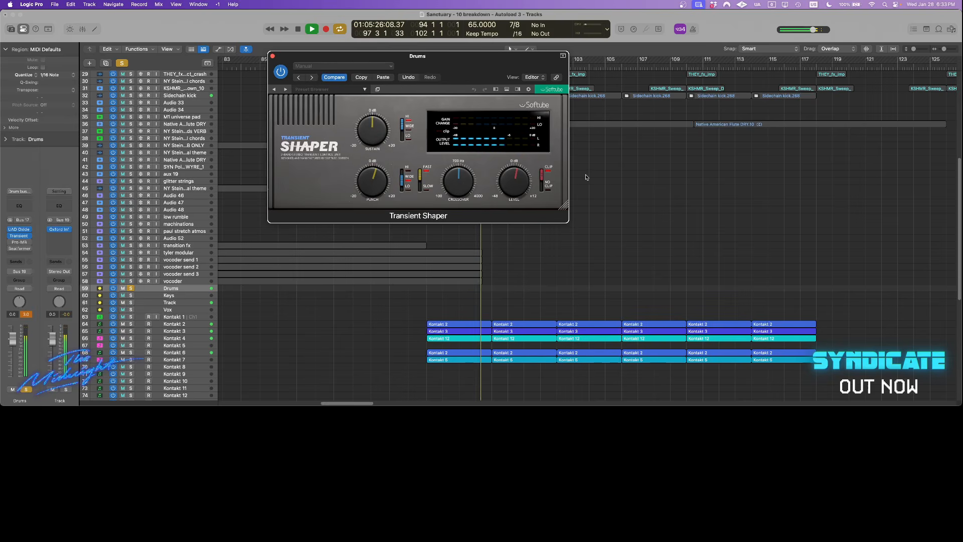
# Examine Transient Shaper's Output Level and Punch Type settings while the drums play, then stop playback.
pyautogui.moveTo(527, 170)
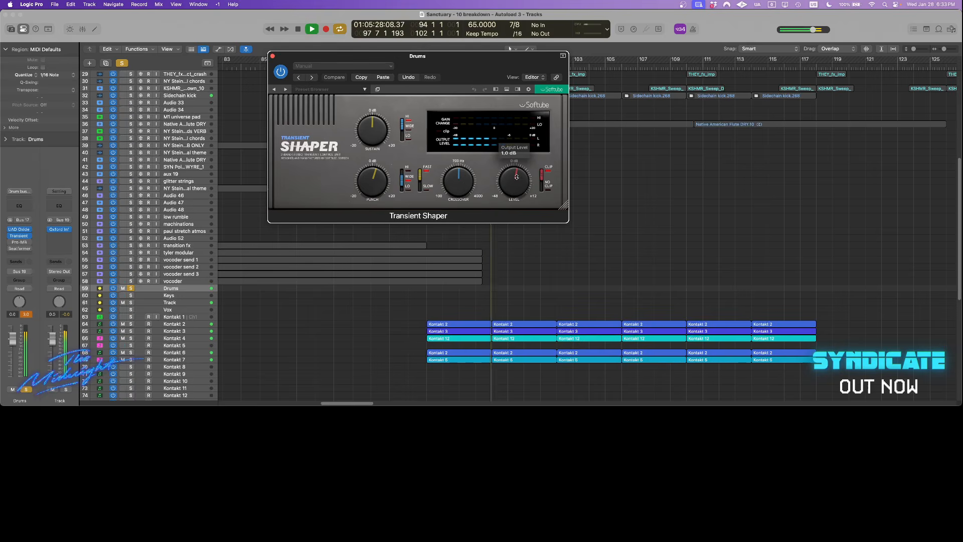
pyautogui.moveTo(420, 172)
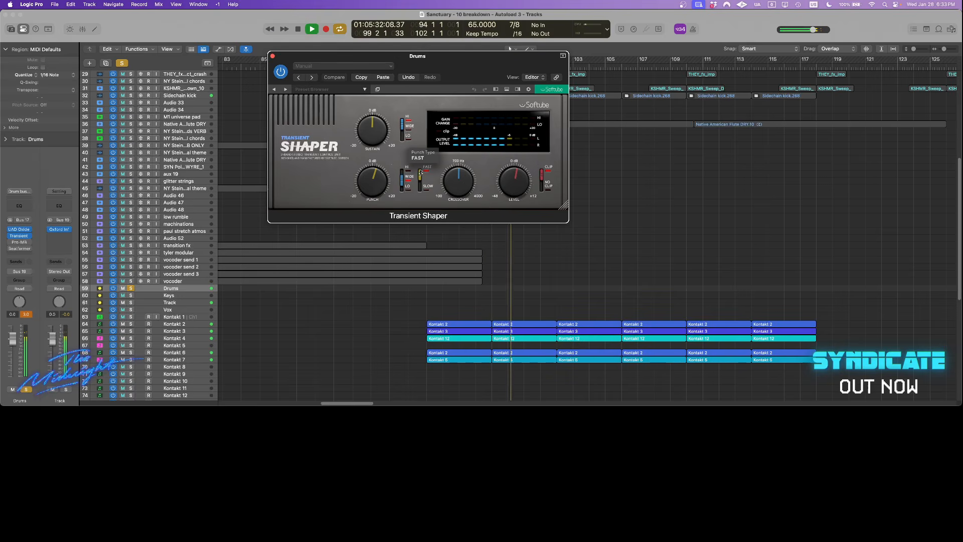
pyautogui.press('space')
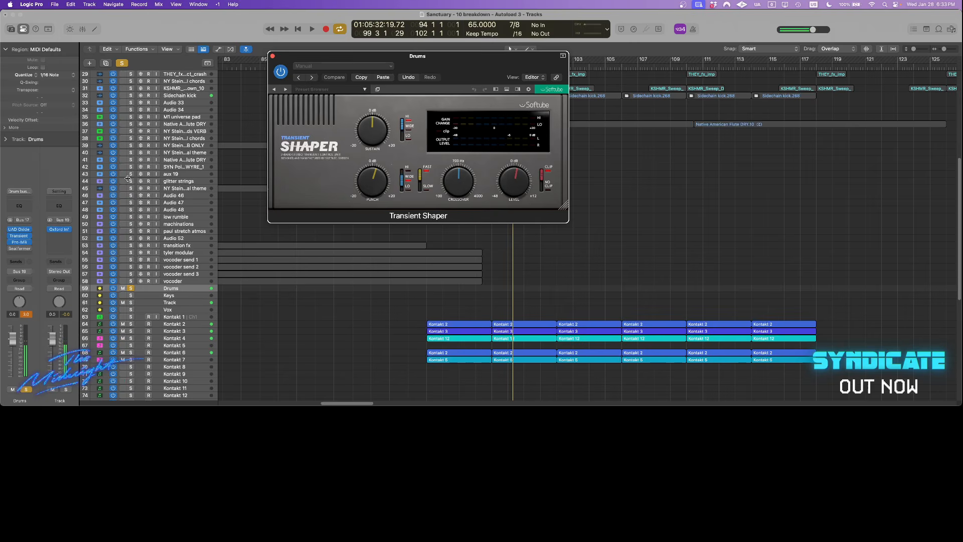
# Enable FabFilter Pro-MB on the Drums track, close Transient Shaper and place the Pro-MB window clear of the Kontakt regions.
pyautogui.click(19, 242)
pyautogui.click(274, 56)
pyautogui.moveTo(529, 124); pyautogui.dragTo(505, 65)
# Play the soloed drums with Pro-MB on, off and on again to compare, then close its window and stop playback.
pyautogui.press('space')
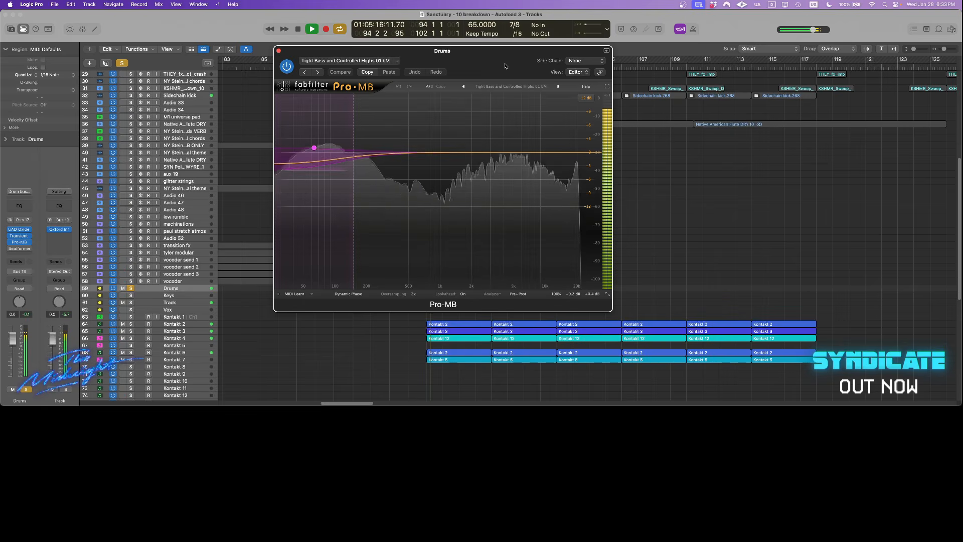
pyautogui.click(287, 67)
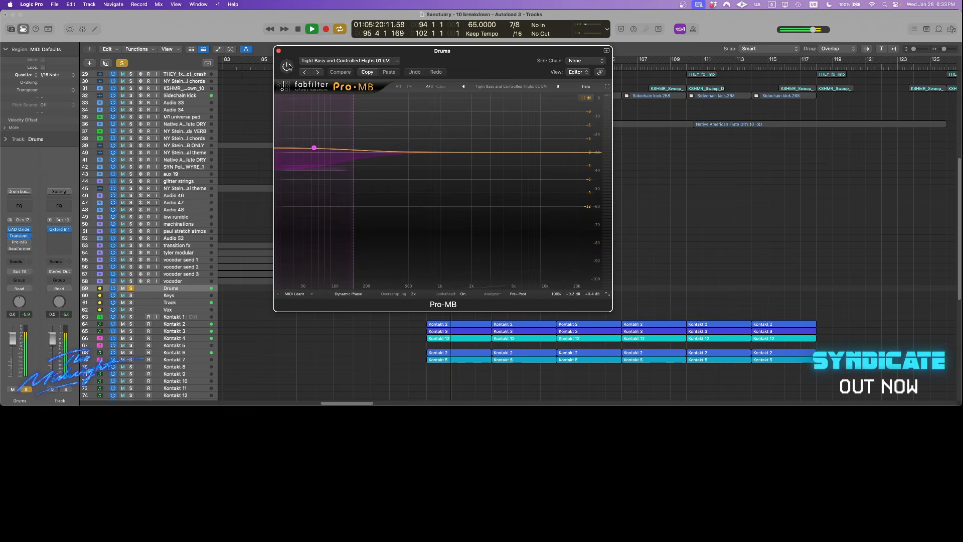
pyautogui.press('space')
pyautogui.click(287, 66)
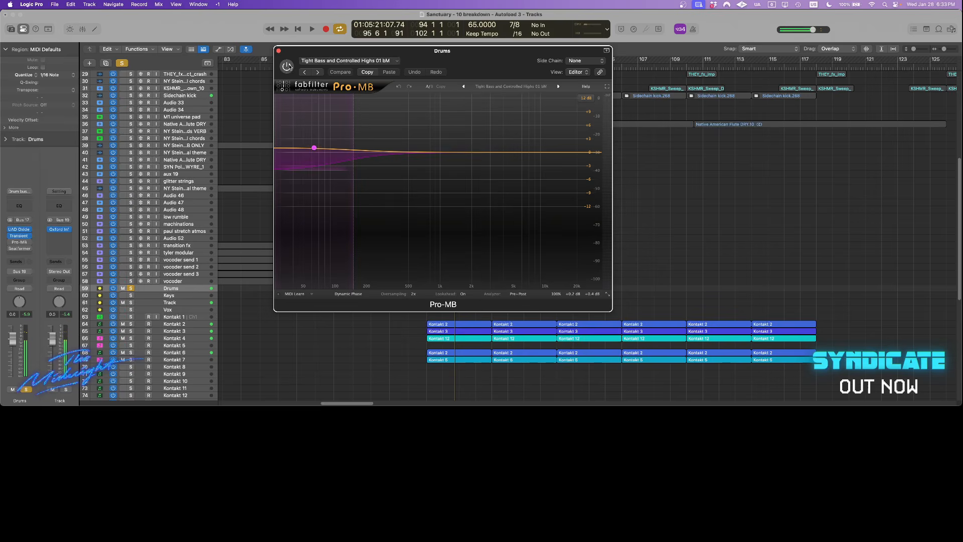
pyautogui.press('space')
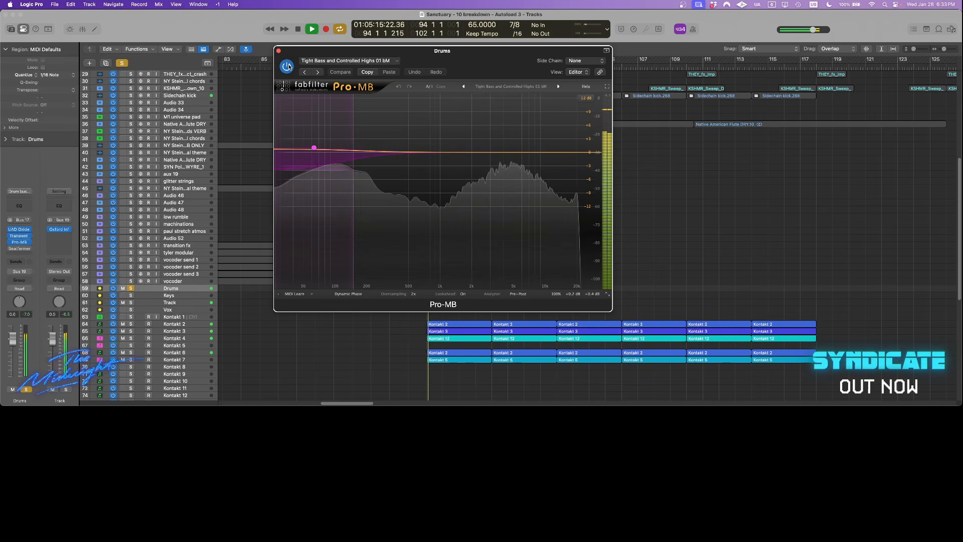
pyautogui.click(278, 50)
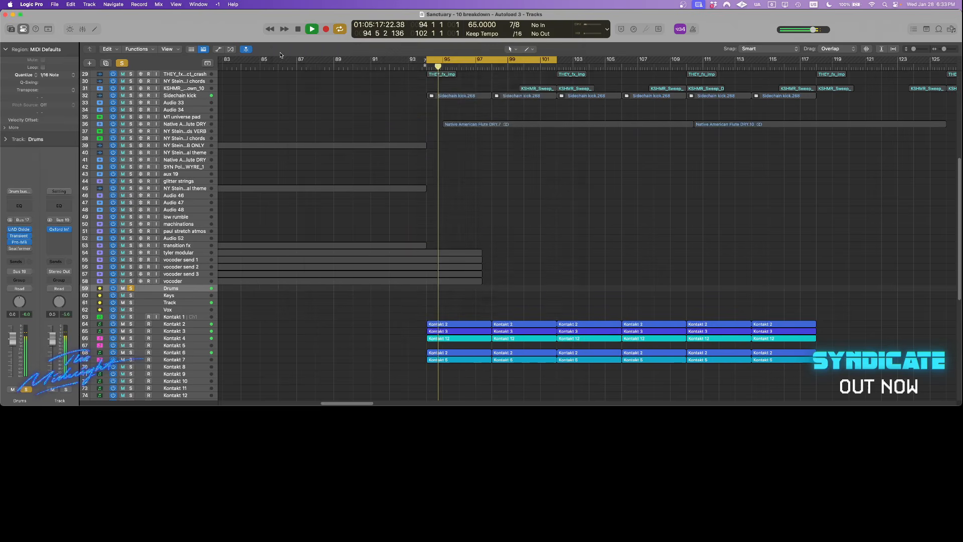
pyautogui.press('space')
# Enable Beatformer on the Drums track and place its open window clear of the Kontakt regions.
pyautogui.click(10, 248)
pyautogui.click(28, 249)
pyautogui.click(19, 249)
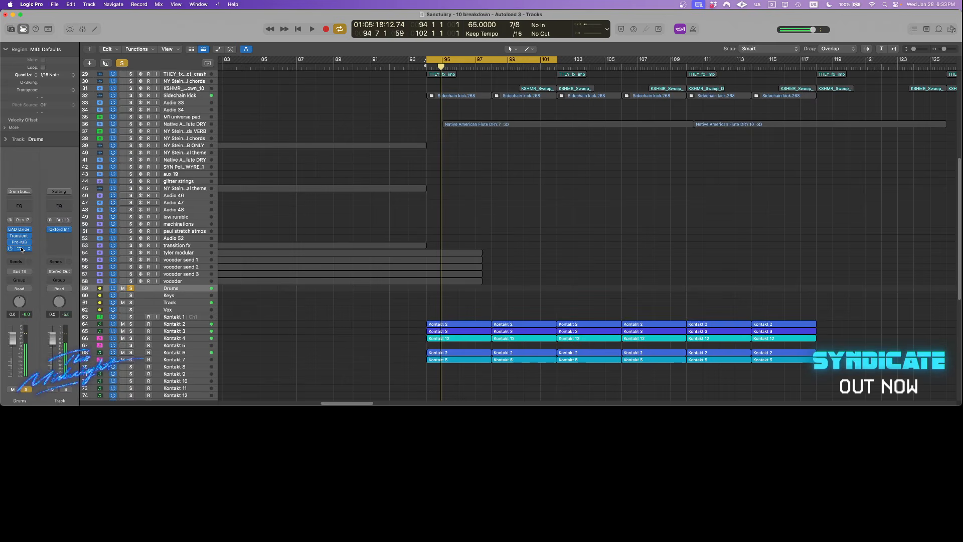
pyautogui.click(21, 249)
pyautogui.moveTo(516, 106); pyautogui.dragTo(497, 81)
# Play the soloed drums with Beatformer's own power switched off and back on to compare, then stop playback.
pyautogui.press('space')
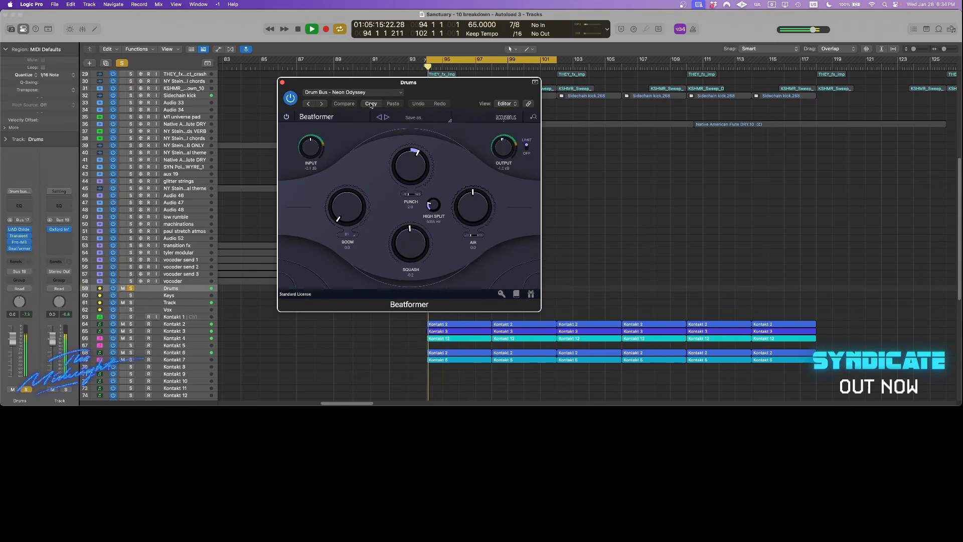
pyautogui.click(401, 104)
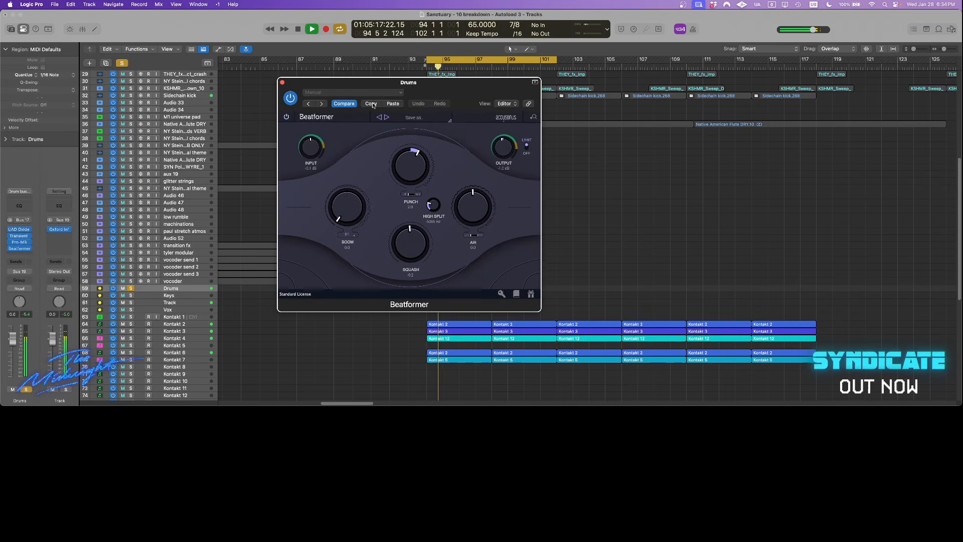
pyautogui.click(344, 103)
pyautogui.click(286, 116)
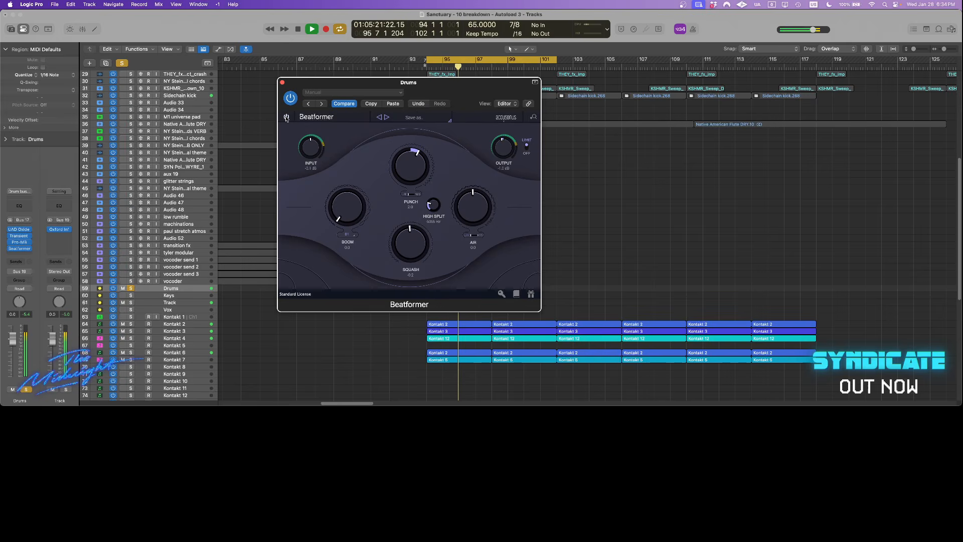
pyautogui.click(286, 117)
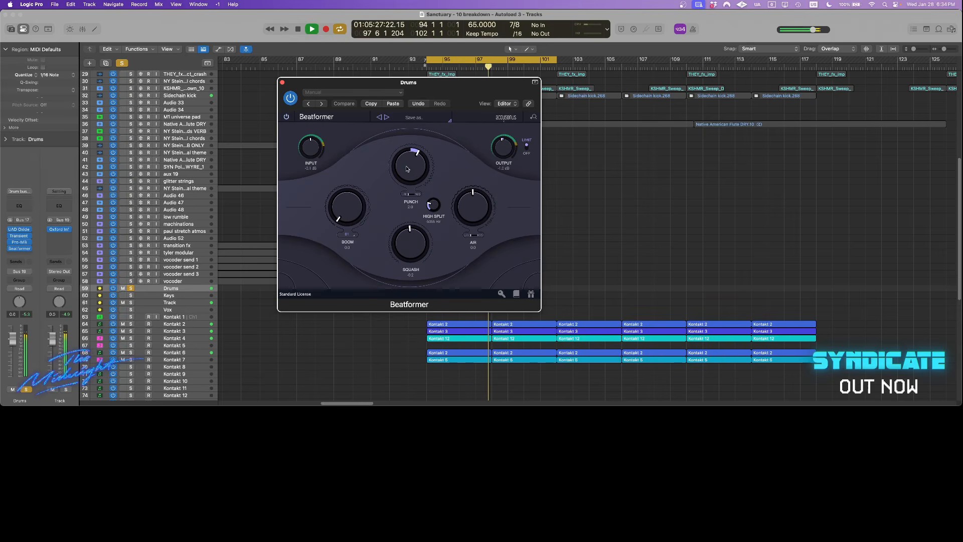
pyautogui.press('space')
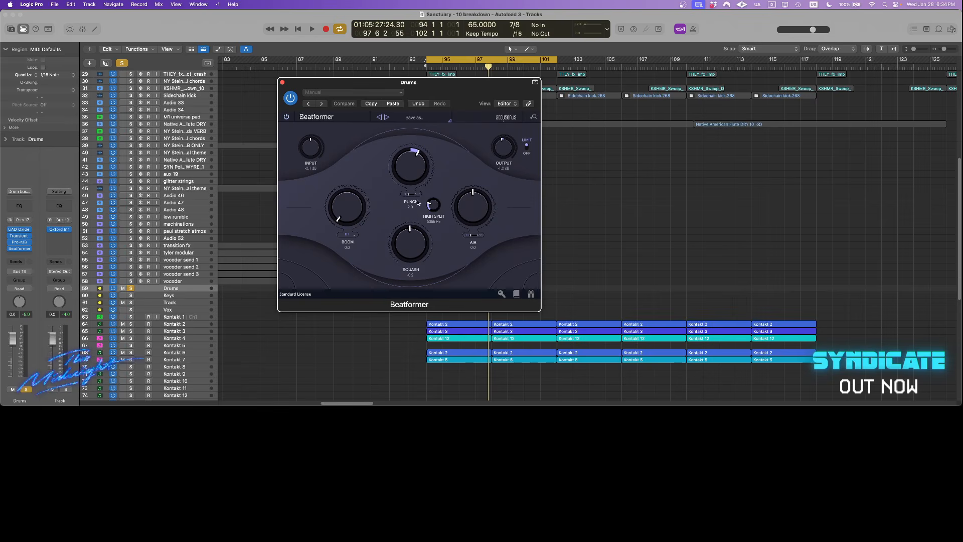
# Try higher Squash amounts in Beatformer, audition the effect on the soloed drums, and return Squash to its original setting.
pyautogui.moveTo(416, 247); pyautogui.dragTo(416, 222)
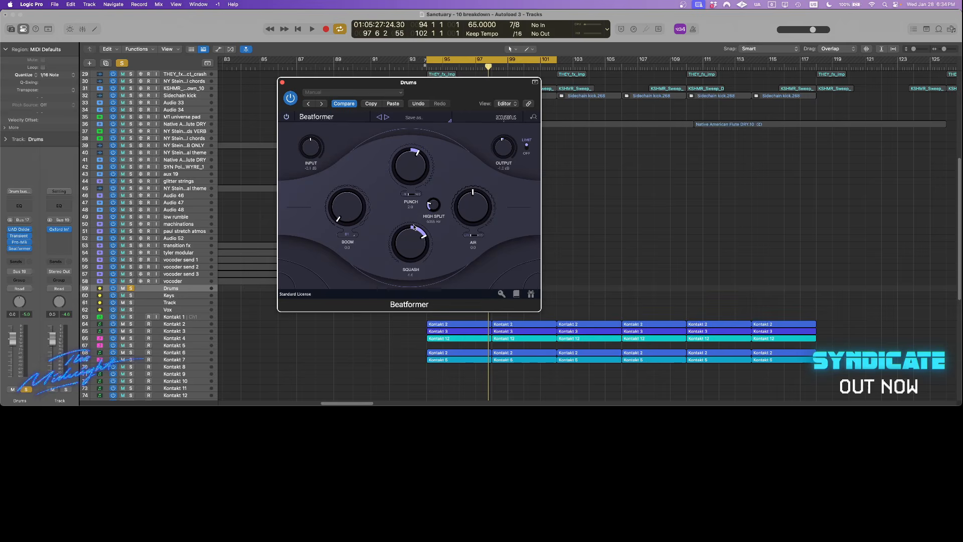
pyautogui.doubleClick(411, 244)
pyautogui.press('space')
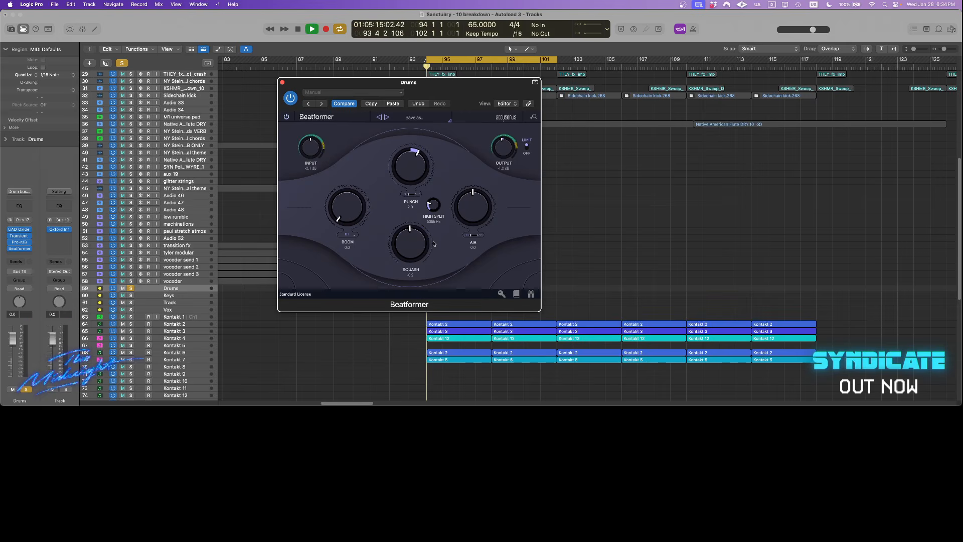
pyautogui.moveTo(412, 244)
pyautogui.mouseDown()
pyautogui.moveTo(414, 236)
pyautogui.moveTo(417, 244)
pyautogui.mouseUp()
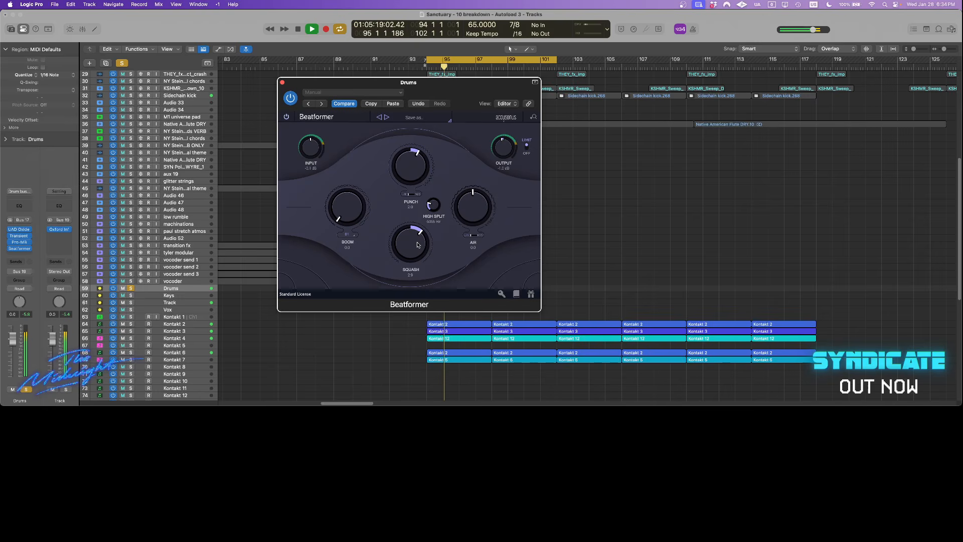
pyautogui.press('space')
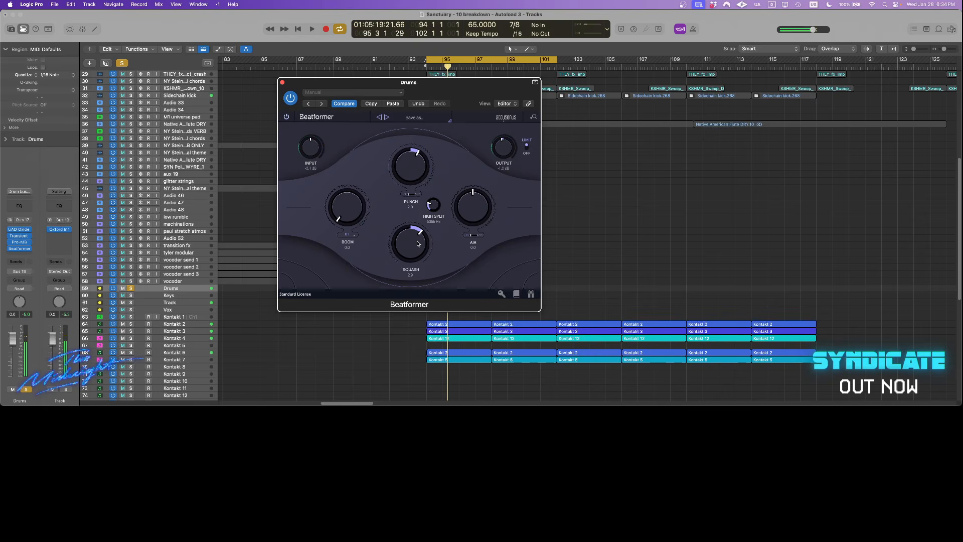
pyautogui.moveTo(417, 244); pyautogui.dragTo(416, 252)
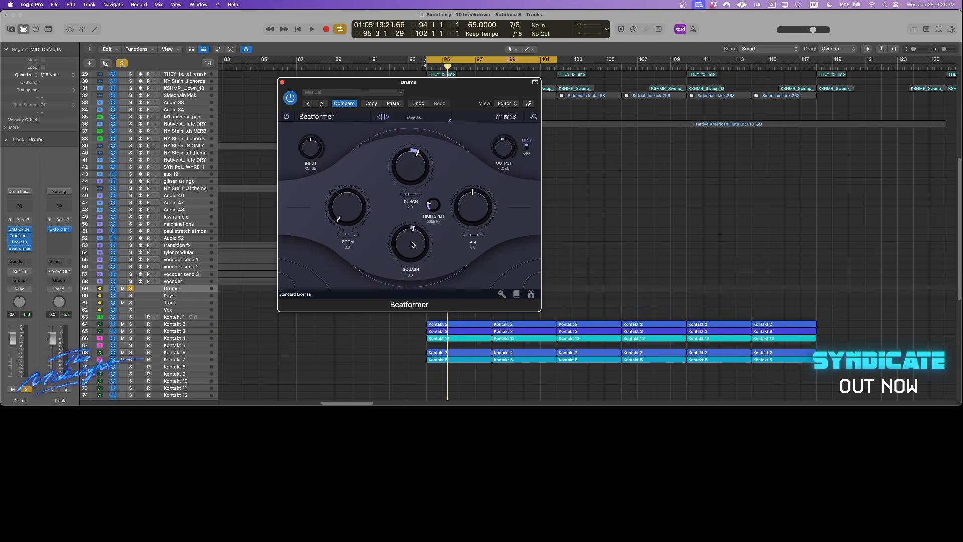
pyautogui.moveTo(414, 244); pyautogui.dragTo(416, 205)
pyautogui.press('super+s')
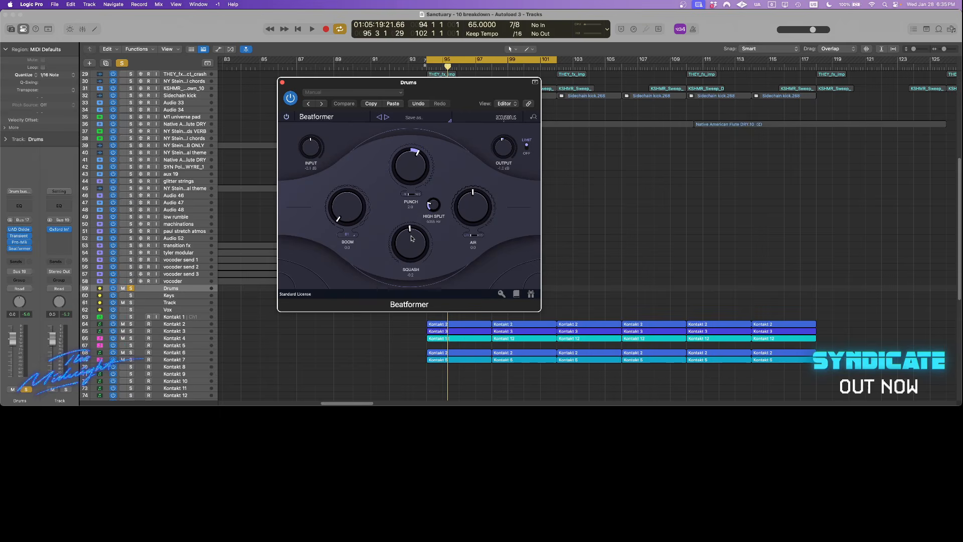
# Close the Beatformer window and take the Drums track out of solo.
pyautogui.click(281, 81)
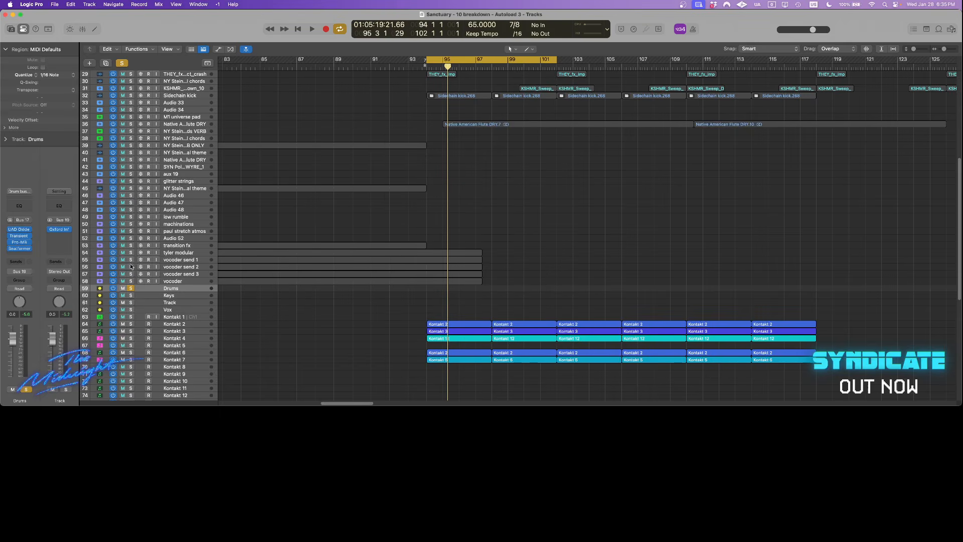
pyautogui.click(130, 288)
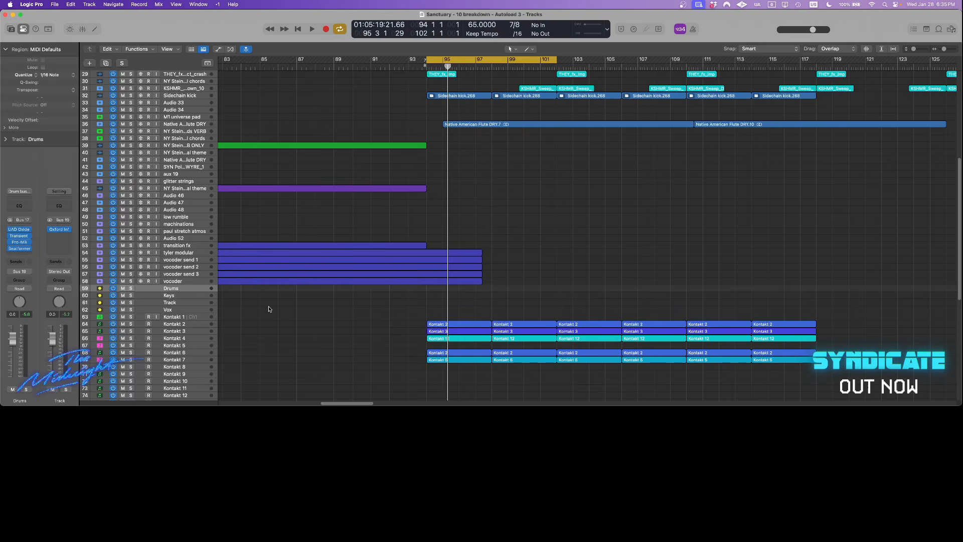
# Turn off the cycle range at bars 94–102 and select the Kontakt 4 track.
pyautogui.scroll(-3, 270, 307)
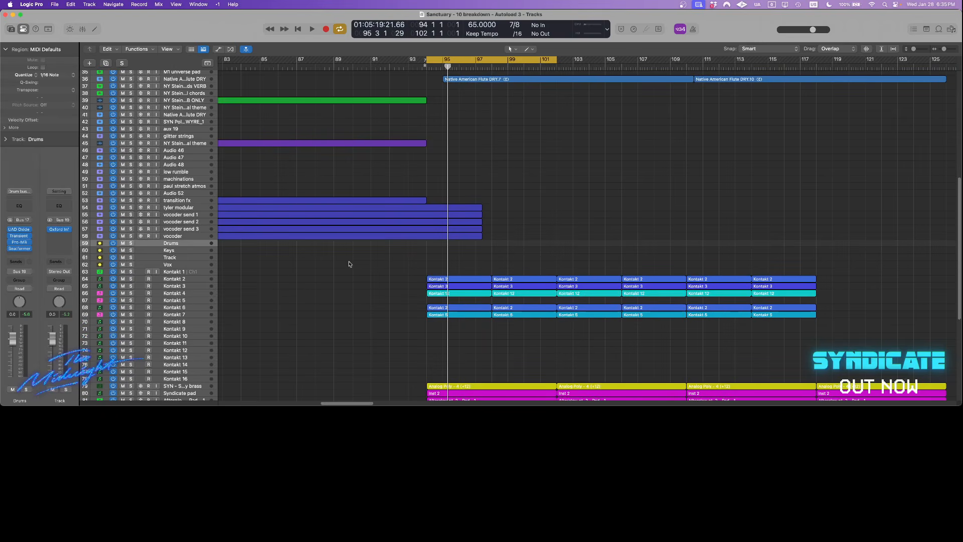
pyautogui.press('z')
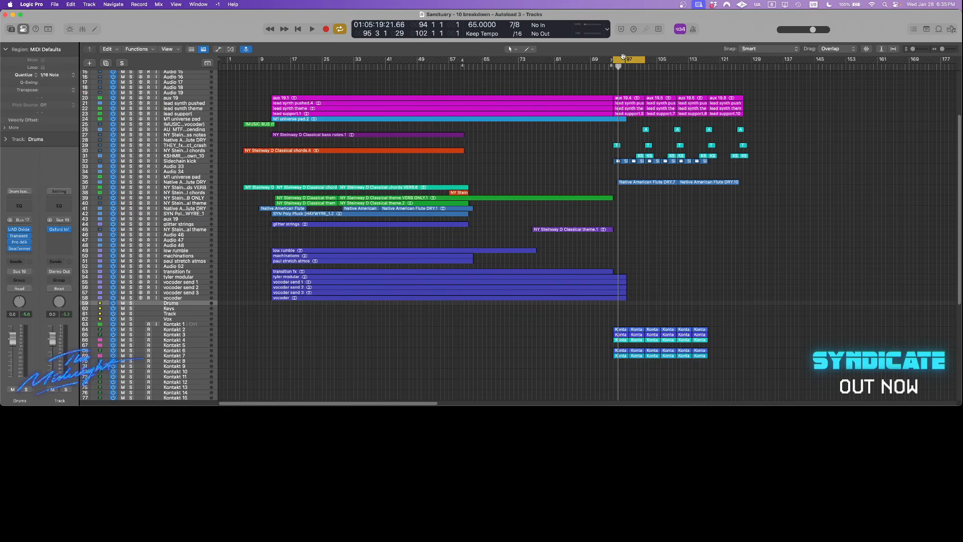
pyautogui.click(624, 62)
pyautogui.click(348, 339)
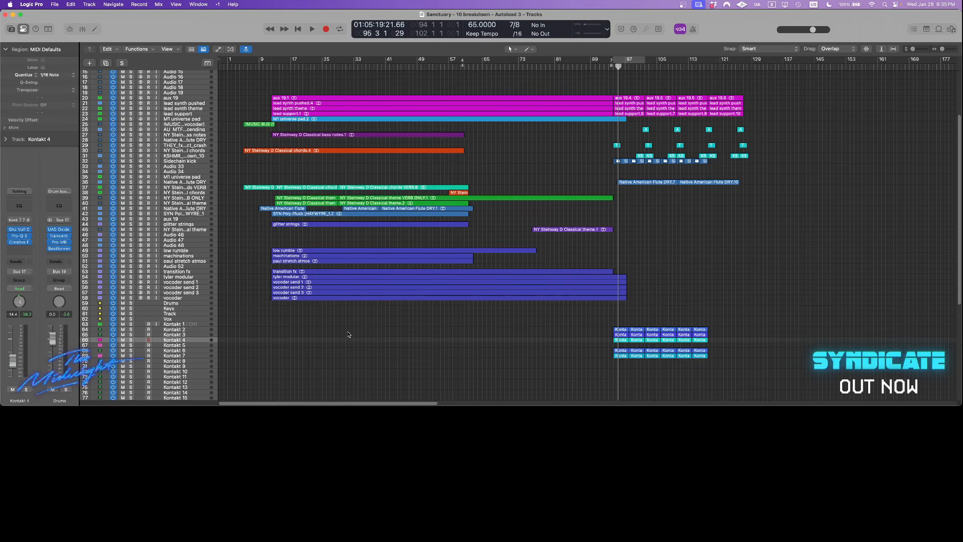
pyautogui.press('z')
pyautogui.press('t')
pyautogui.press('t')
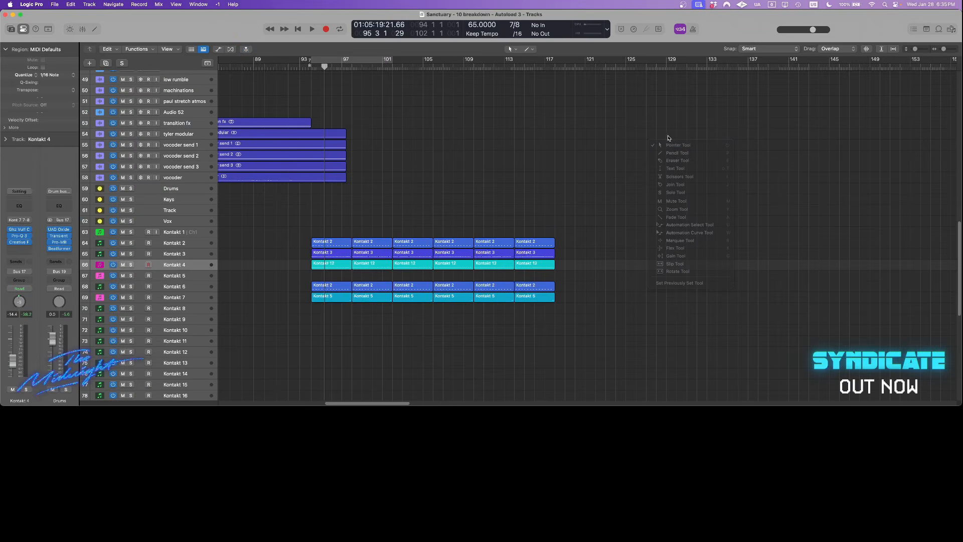
pyautogui.press('t')
pyautogui.press('t')
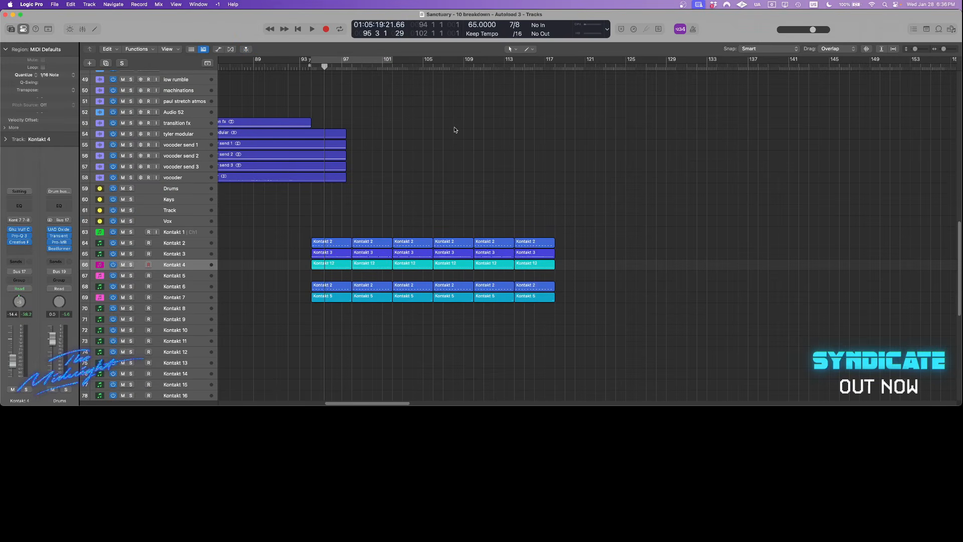
pyautogui.scroll(-4, 455, 128)
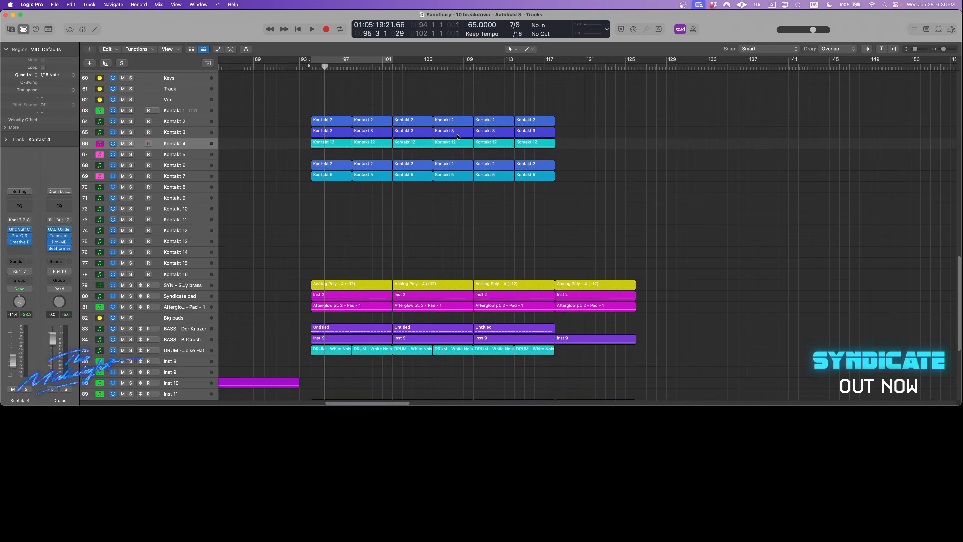
# Select the brass, pad and bass regions at bars 94–126 together with the lead and flute regions above them.
pyautogui.click(322, 294)
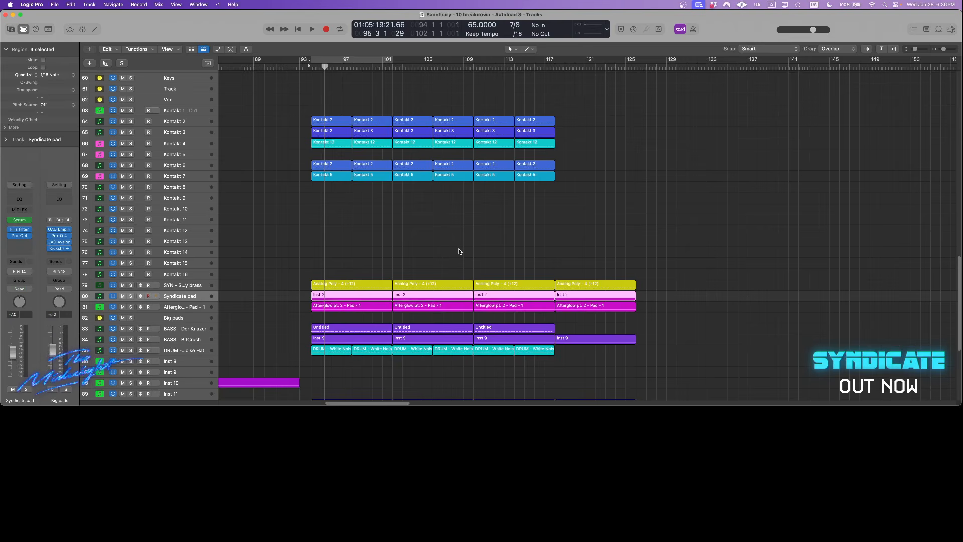
pyautogui.hscroll(-2, 458, 248)
pyautogui.click(470, 237)
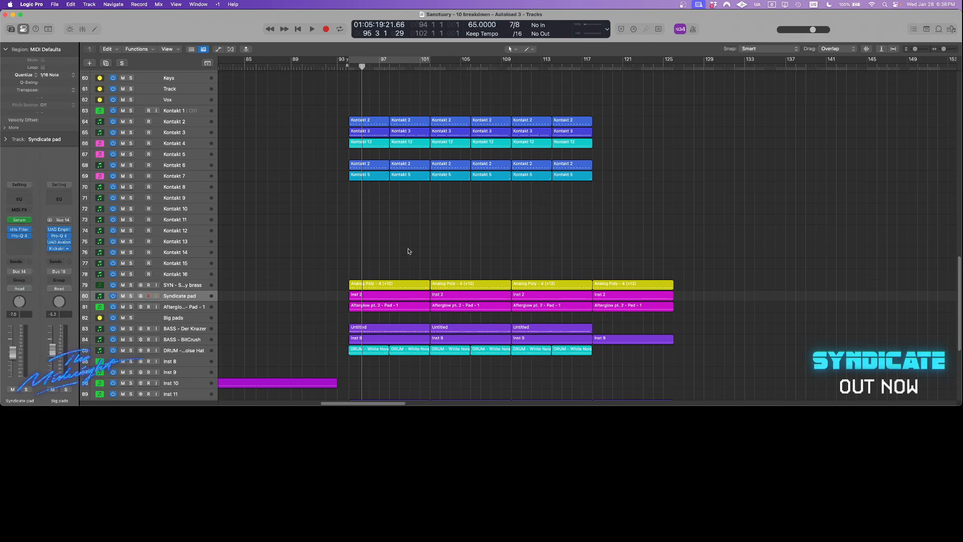
pyautogui.moveTo(294, 253); pyautogui.dragTo(691, 394)
pyautogui.moveTo(732, 232); pyautogui.dragTo(273, 339)
pyautogui.scroll(-1, 489, 323)
pyautogui.keyDown('shift'); pyautogui.moveTo(698, 329); pyautogui.dragTo(378, 374); pyautogui.keyUp('shift')
pyautogui.scroll(5, 379, 372)
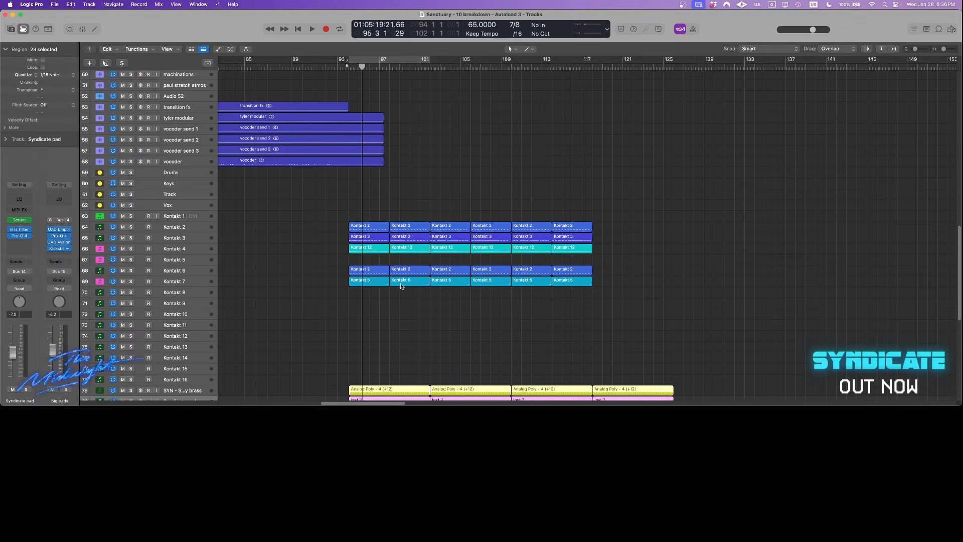
pyautogui.press('z')
pyautogui.keyDown('shift'); pyautogui.moveTo(801, 87); pyautogui.dragTo(613, 126); pyautogui.keyUp('shift')
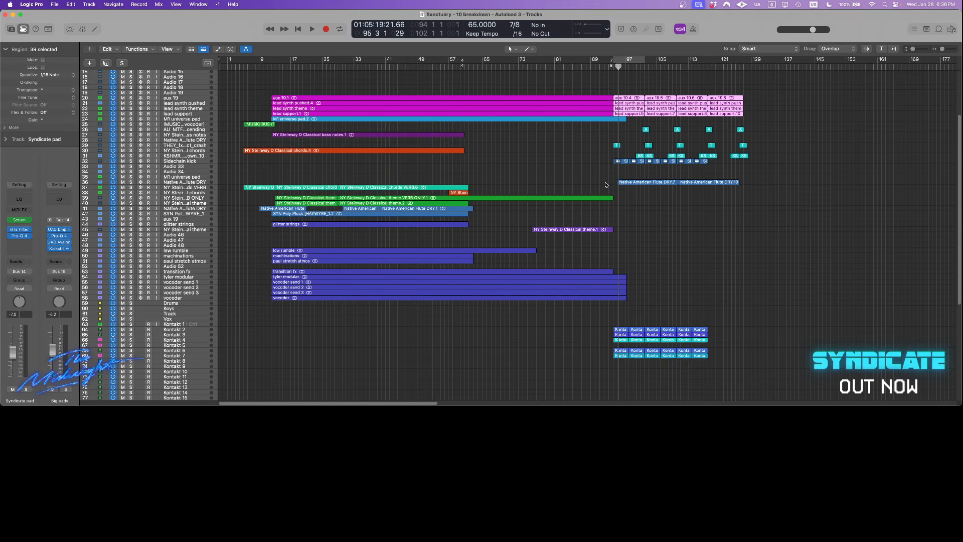
pyautogui.keyDown('shift'); pyautogui.moveTo(606, 184); pyautogui.dragTo(763, 185); pyautogui.keyUp('shift')
# Solo the selected regions, play the section to audition them, then stop playback and turn region solo off.
pyautogui.hotkey('ctrl', 's')
pyautogui.press('z')
pyautogui.press('space')
pyautogui.scroll(-5, 563, 180)
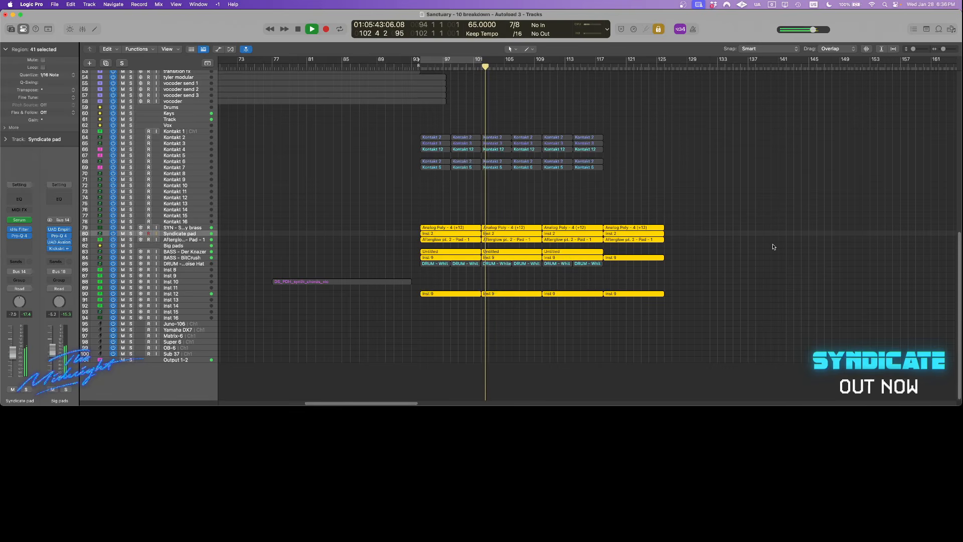
pyautogui.click(209, 304)
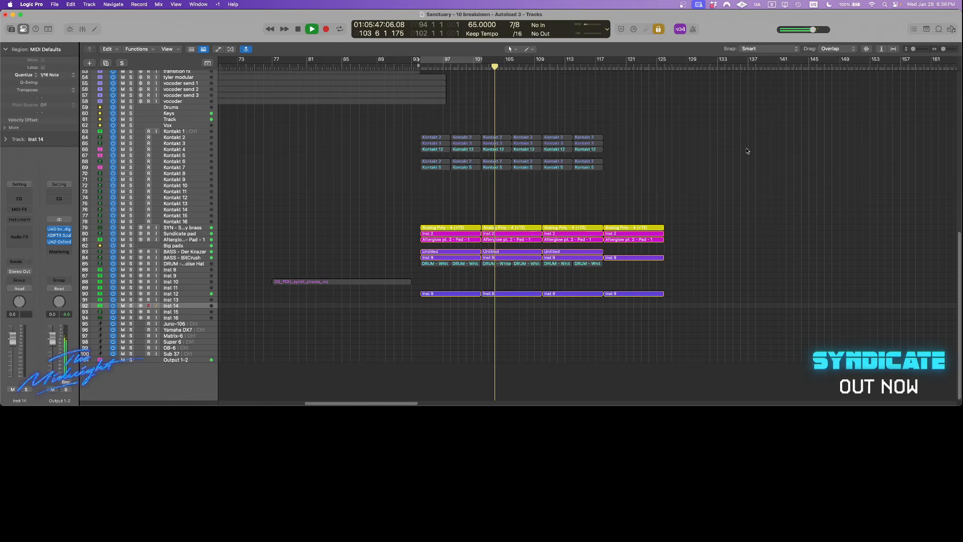
pyautogui.press('space')
pyautogui.press('super+a')
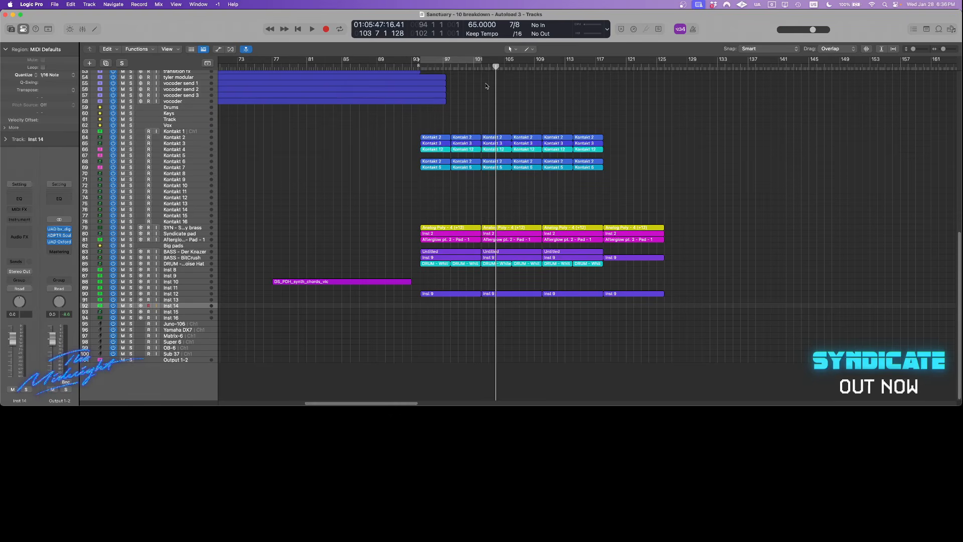
# Play the full arrangement from bar 102 to hear the layers together, then stop playback.
pyautogui.click(482, 67)
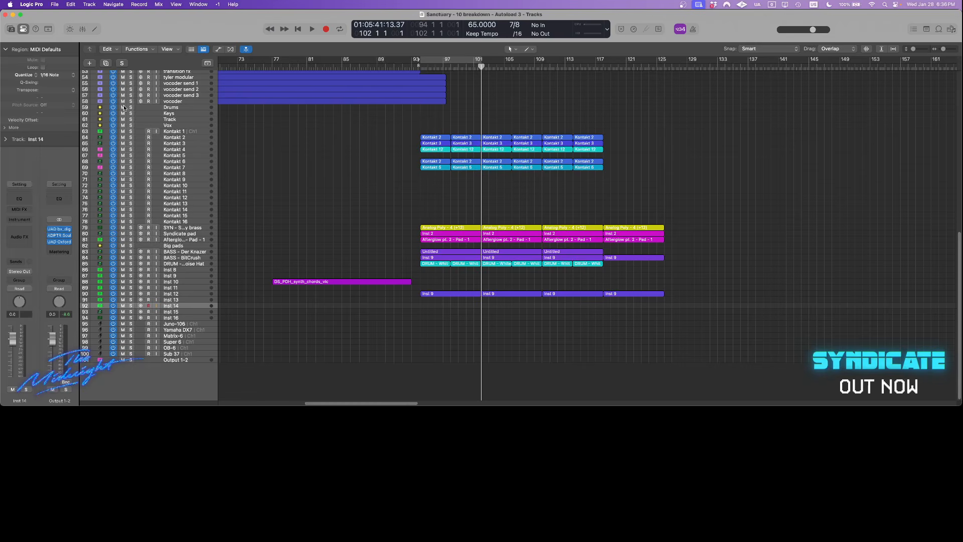
pyautogui.press('space')
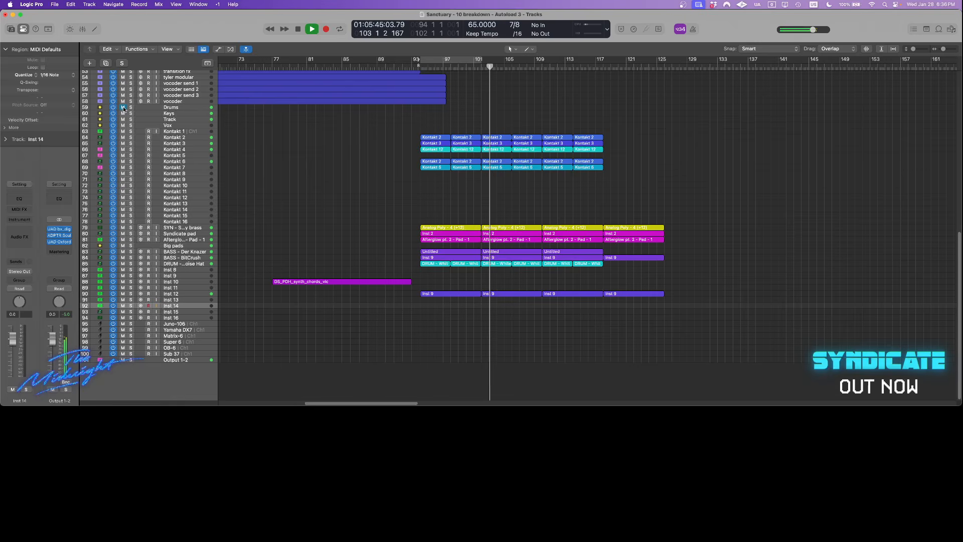
pyautogui.press('space')
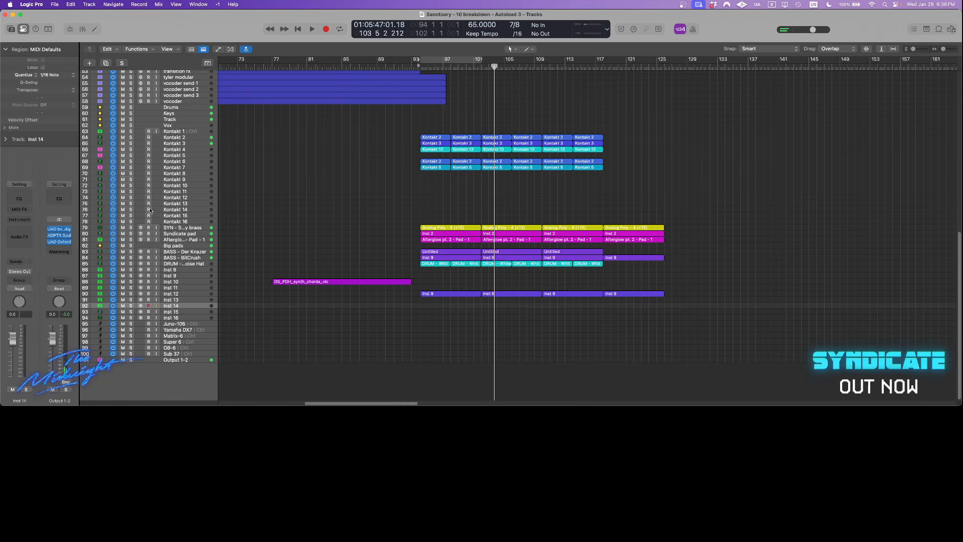
# Go through the Sanctuary dreamy brass, Syndicate pad and Afterglow pad tracks with their regions enlarged, ending on Syndicate pad.
pyautogui.click(183, 227)
pyautogui.click(186, 234)
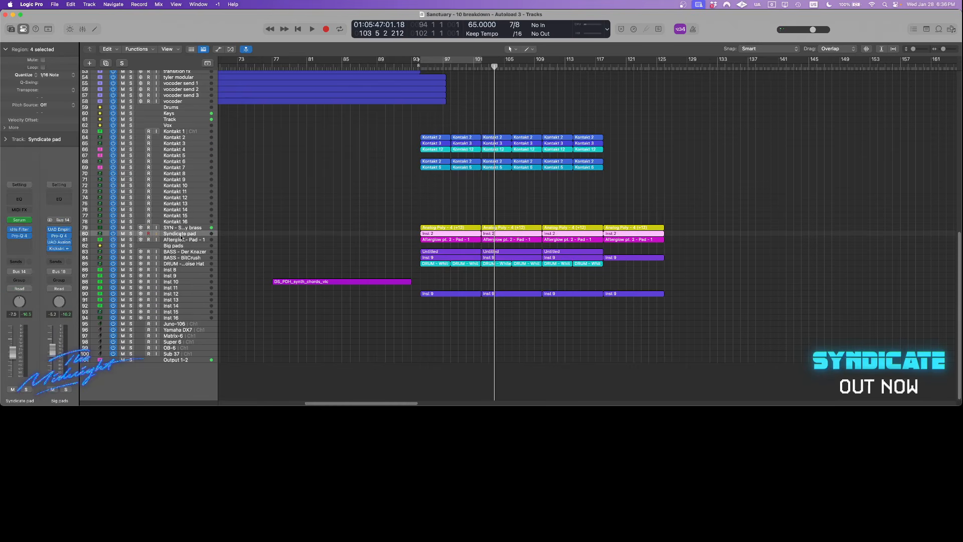
pyautogui.click(193, 228)
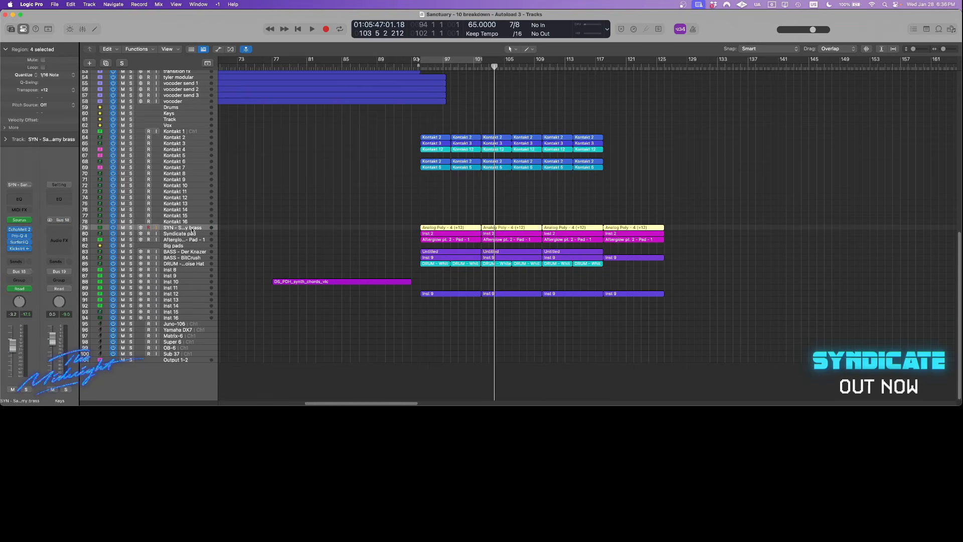
pyautogui.click(690, 209)
pyautogui.moveTo(690, 208); pyautogui.dragTo(363, 355)
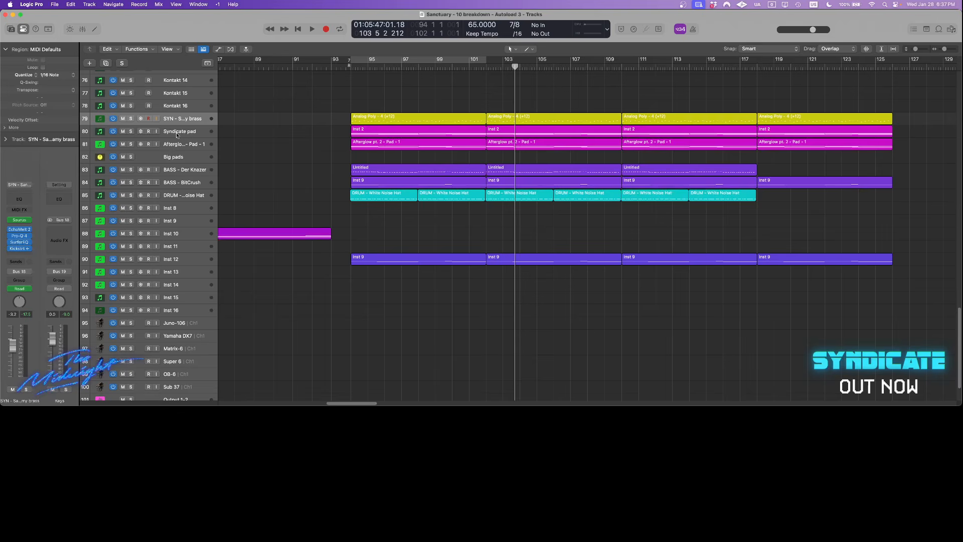
pyautogui.click(177, 134)
pyautogui.click(183, 145)
pyautogui.click(185, 132)
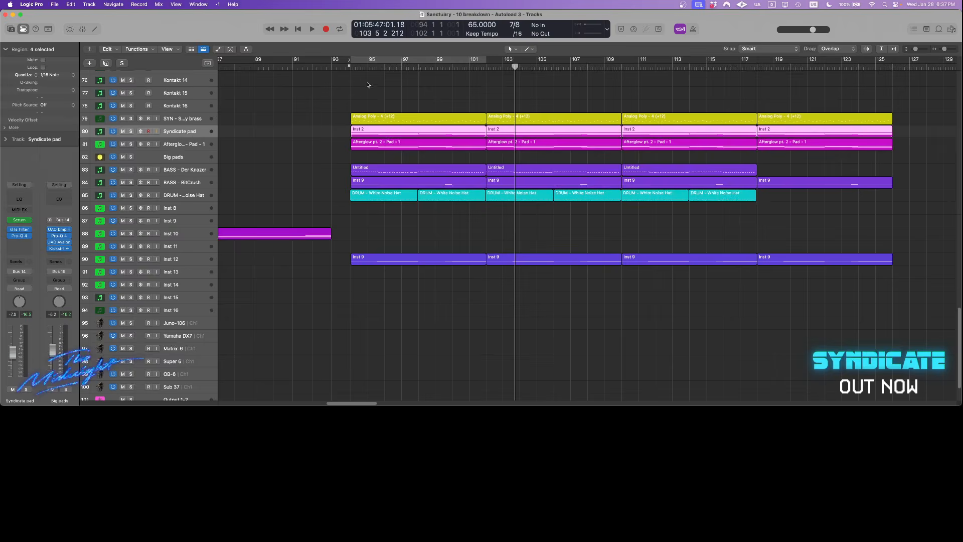
# Place the playhead at bar 94, turn region solo back off, and solo the Big pads bus.
pyautogui.hotkey('ctrl', 's')
pyautogui.moveTo(346, 67); pyautogui.dragTo(350, 67)
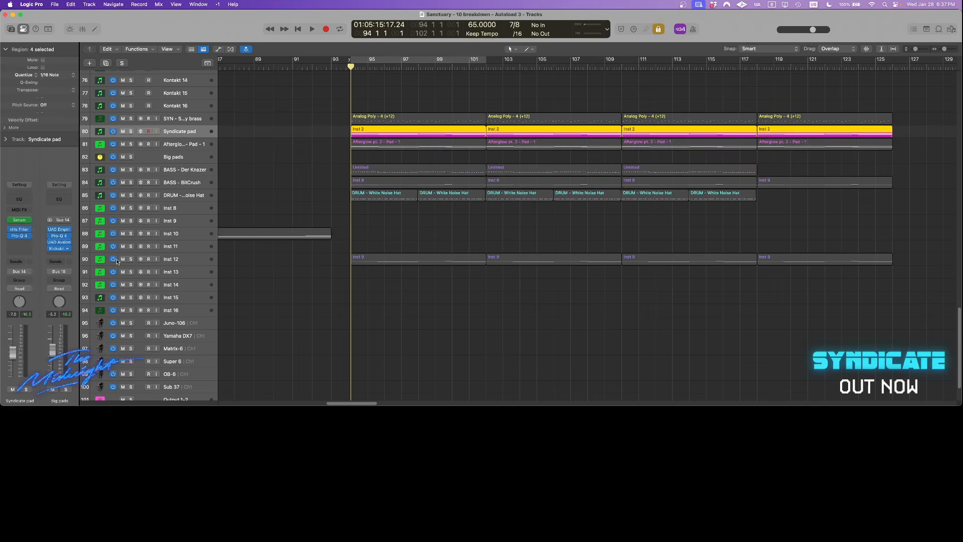
pyautogui.click(394, 162)
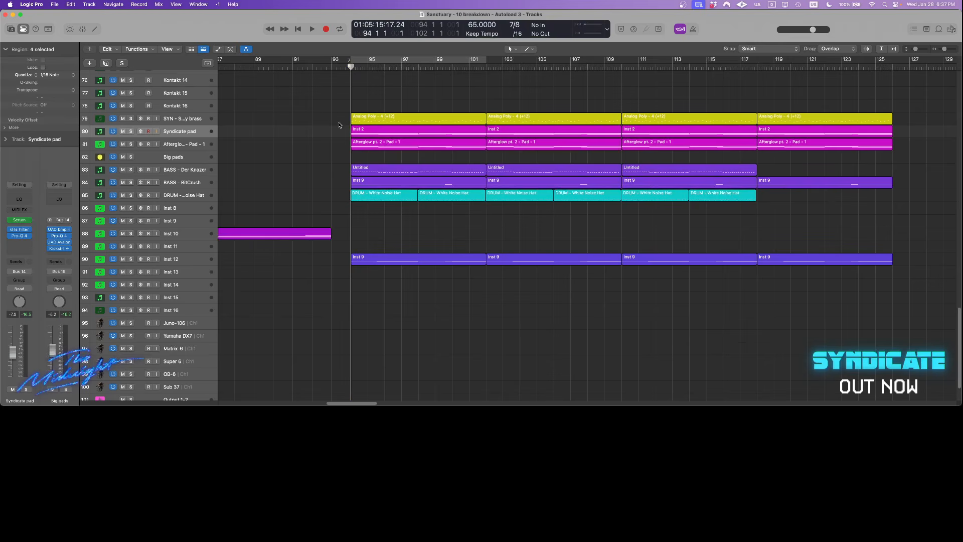
pyautogui.click(65, 389)
# Play the soloed pads from bar 94, view Kickstart 2 on the Big pads bus, and close its window.
pyautogui.moveTo(325, 136); pyautogui.dragTo(858, 148)
pyautogui.press('z')
pyautogui.scroll(5, 629, 187)
pyautogui.scroll(-5, 629, 187)
pyautogui.scroll(-10, 630, 187)
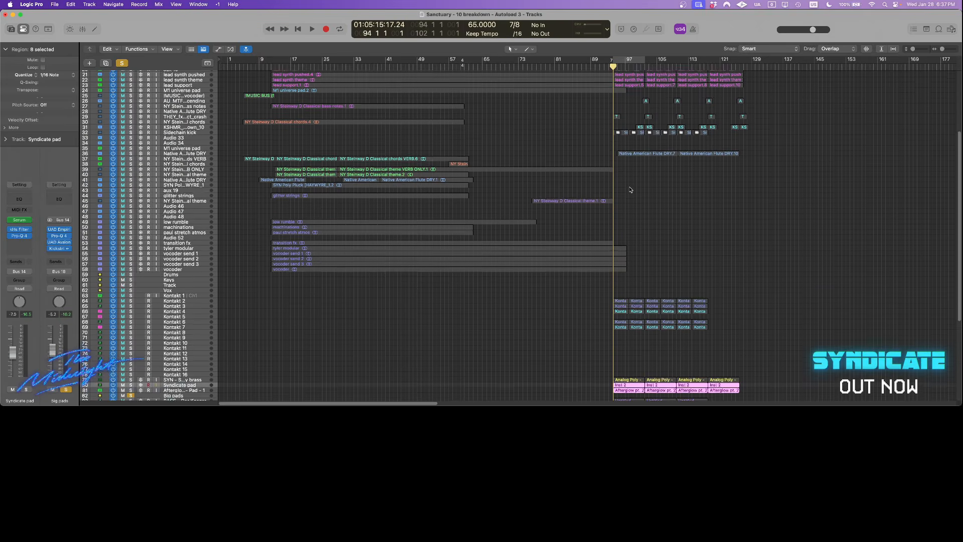
pyautogui.moveTo(829, 228); pyautogui.dragTo(445, 403)
pyautogui.moveTo(877, 132); pyautogui.dragTo(463, 349)
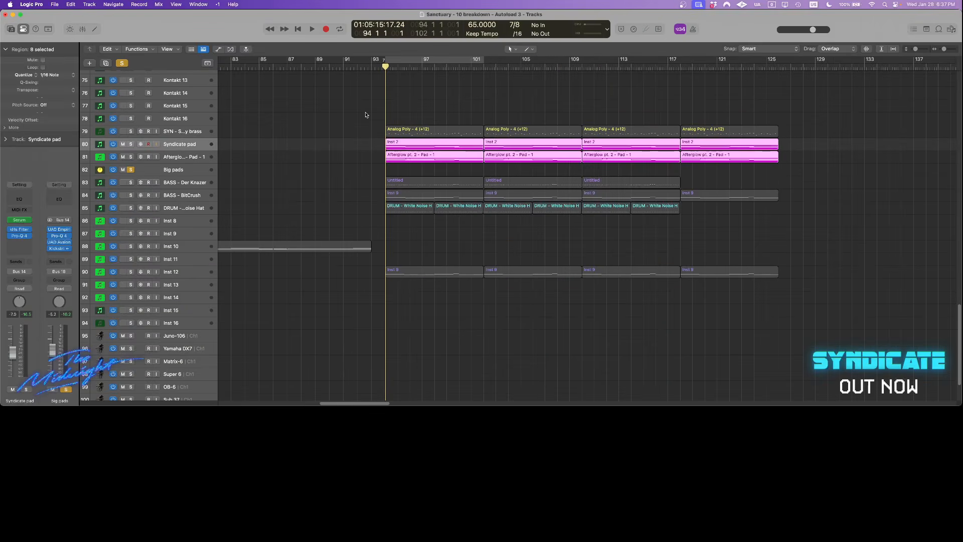
pyautogui.click(367, 114)
pyautogui.press('space')
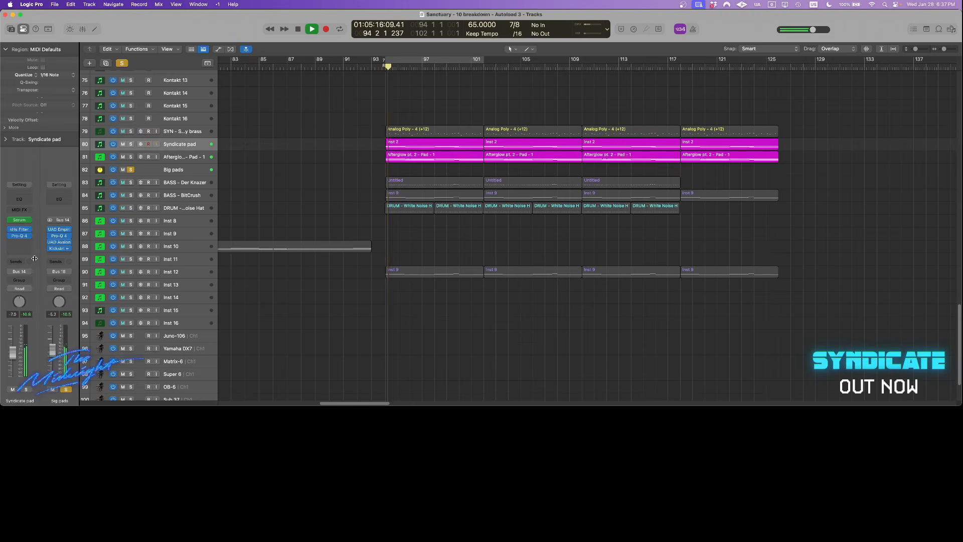
pyautogui.click(59, 249)
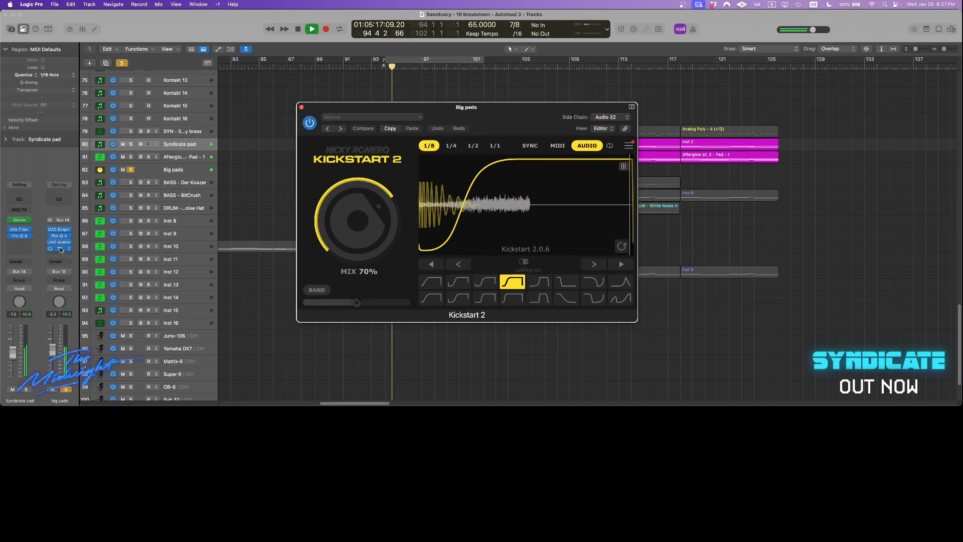
pyautogui.click(300, 107)
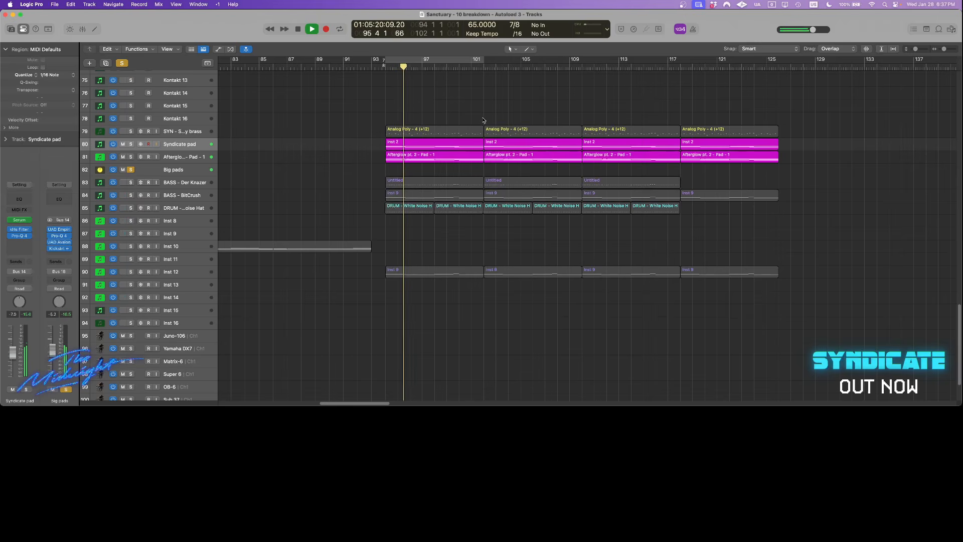
# Clear the Big pads solo and solo the Sanctuary dreamy brass track while playback continues.
pyautogui.click(194, 132)
pyautogui.click(344, 150)
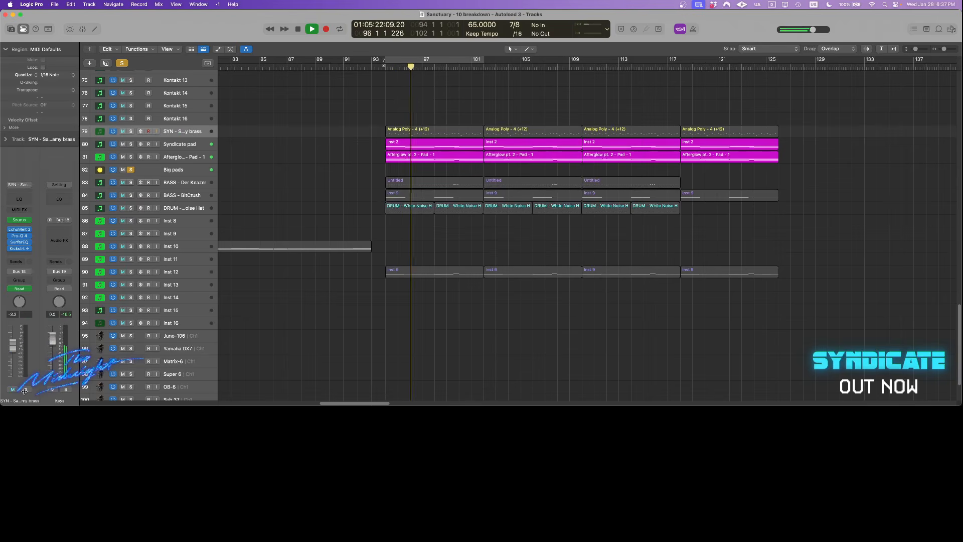
pyautogui.click(131, 131)
pyautogui.click(122, 64)
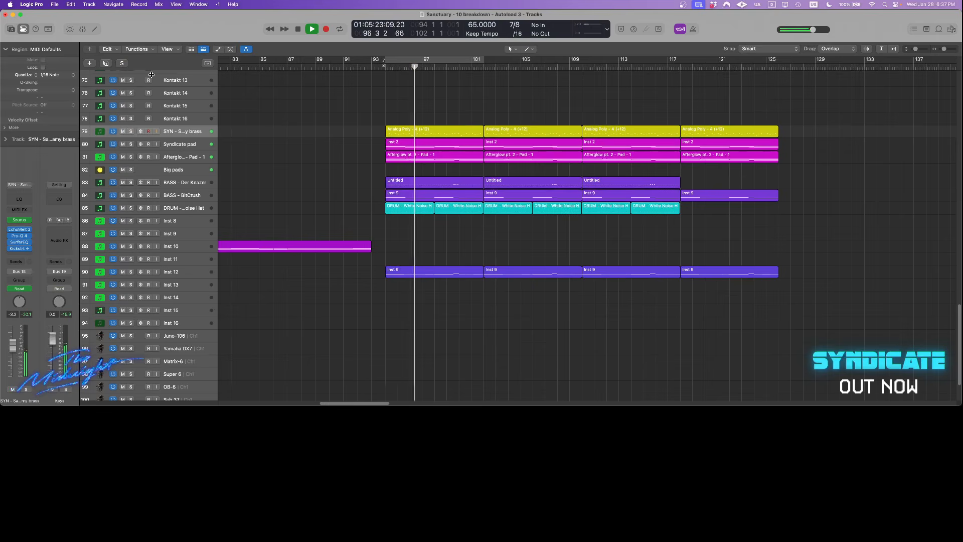
pyautogui.click(130, 132)
# View Kickstart 2 on the soloed brass track, close it, then stop playback and take the brass out of solo.
pyautogui.click(20, 248)
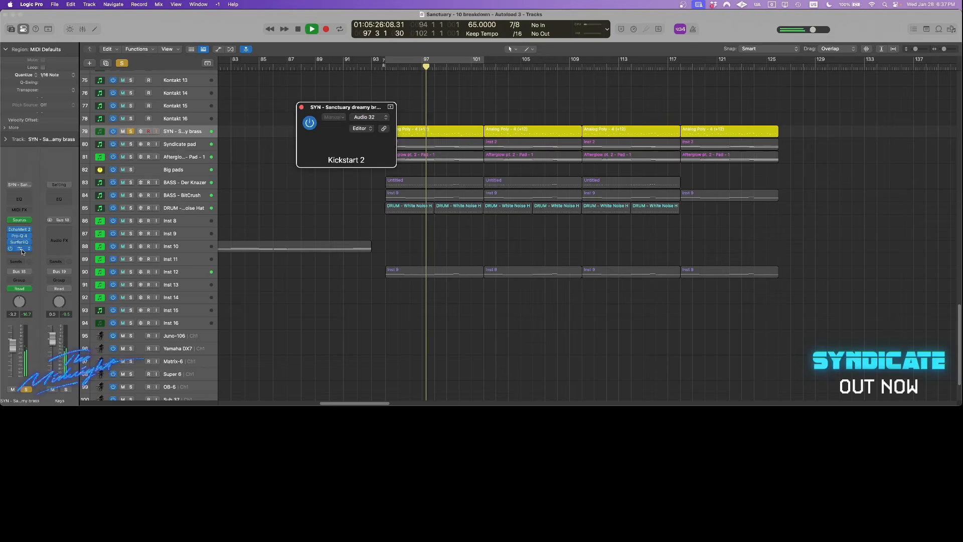
pyautogui.click(22, 251)
pyautogui.press('space')
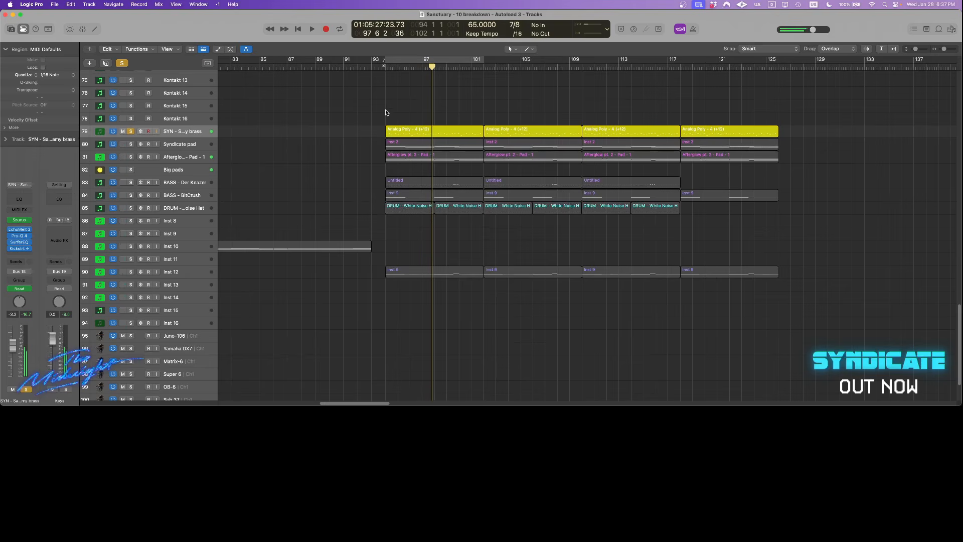
pyautogui.click(131, 132)
pyautogui.click(190, 130)
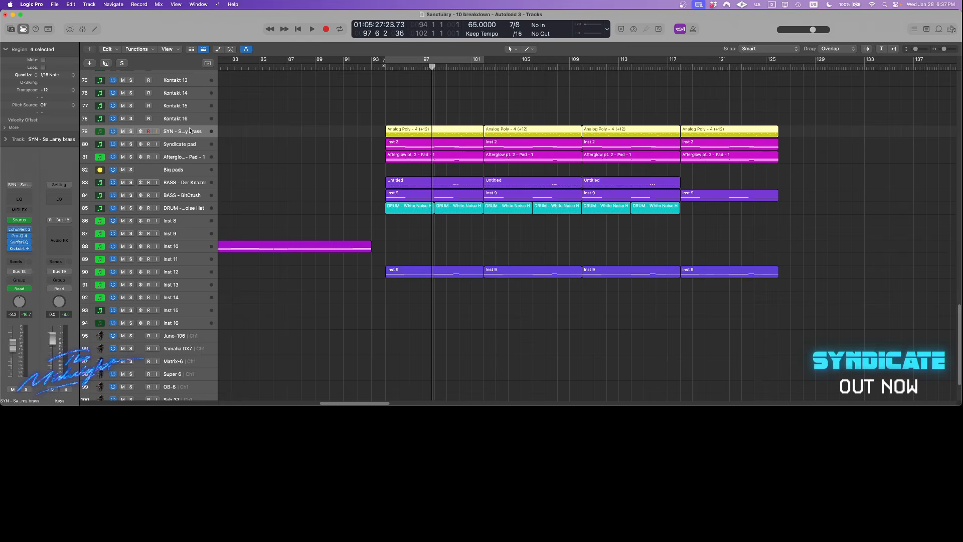
pyautogui.click(278, 135)
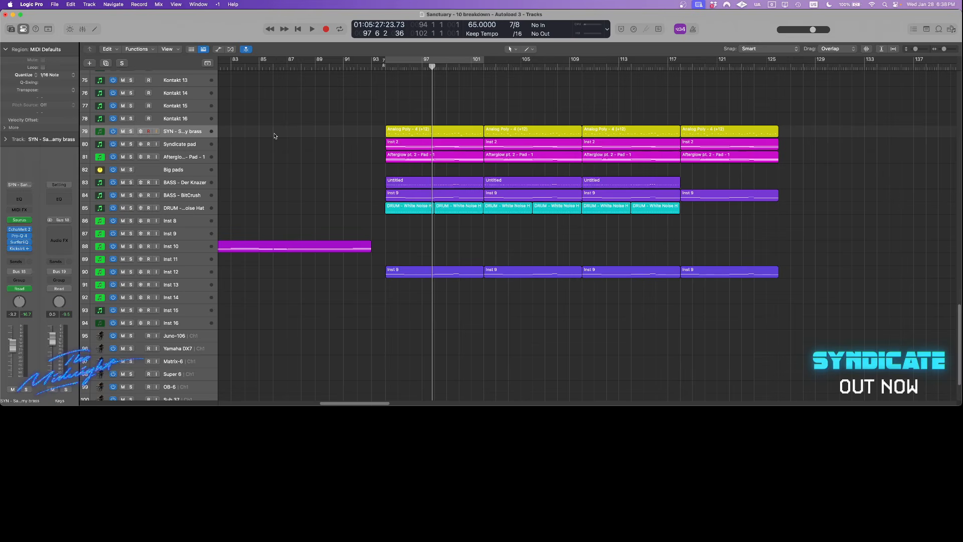
# Select the BASS - Der Knazer track and its three regions to show the bass layer, then deselect them.
pyautogui.click(160, 183)
pyautogui.moveTo(255, 185); pyautogui.dragTo(765, 186)
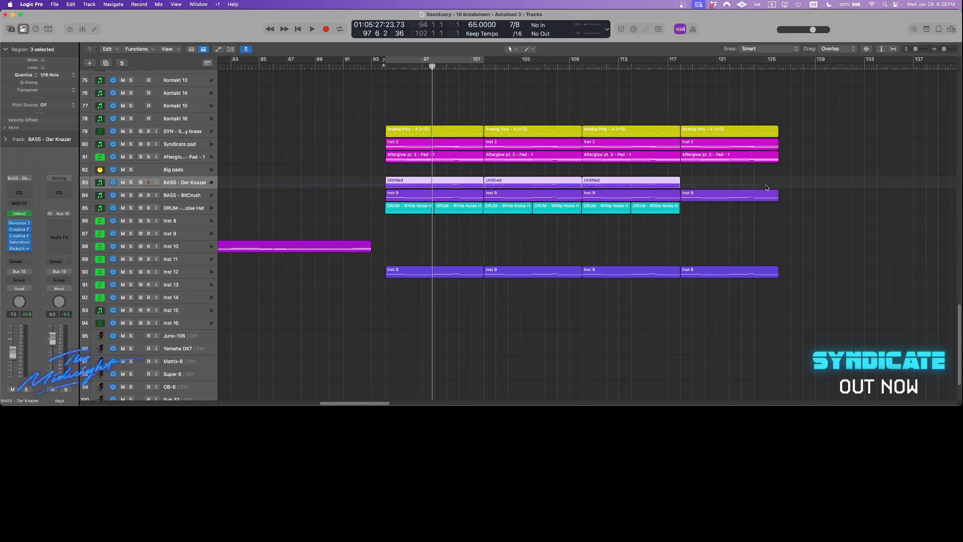
pyautogui.click(751, 236)
# Solo the Inst 12 track and play it from bar 94.
pyautogui.click(177, 274)
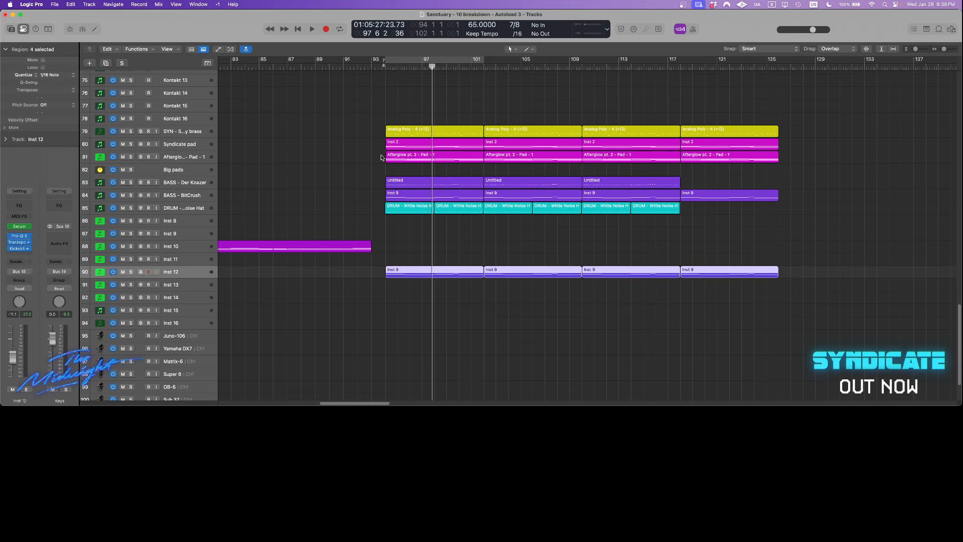
pyautogui.click(385, 66)
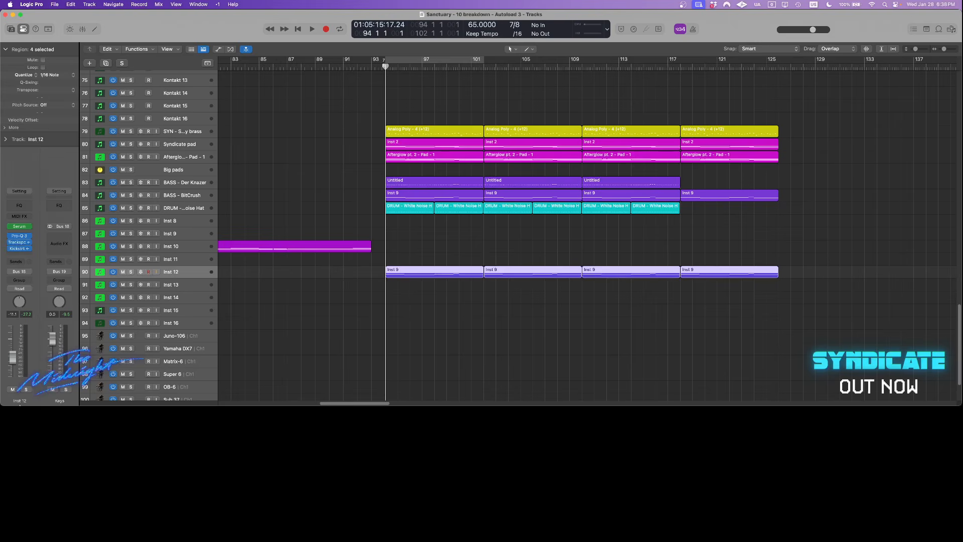
pyautogui.press('s')
pyautogui.press('space')
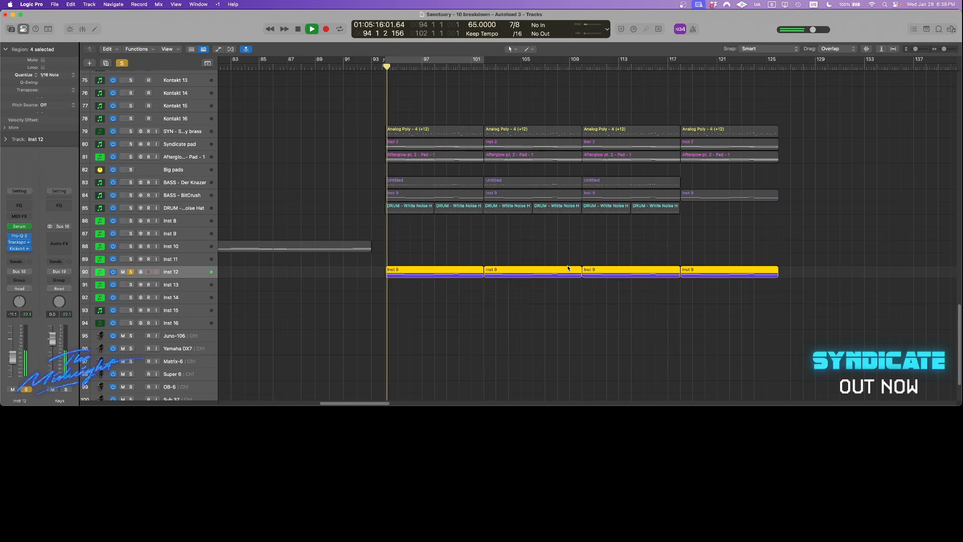
# Open Trackspacer 2.5 on Inst 12, move its window clear of the tracks while auditioning, then stop playback.
pyautogui.click(18, 242)
pyautogui.moveTo(477, 107); pyautogui.dragTo(740, 64)
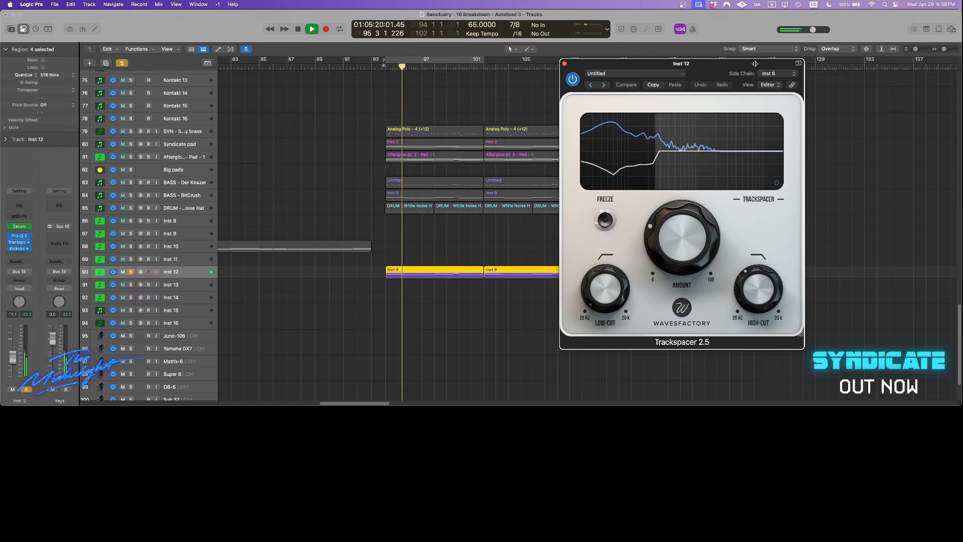
pyautogui.press('space')
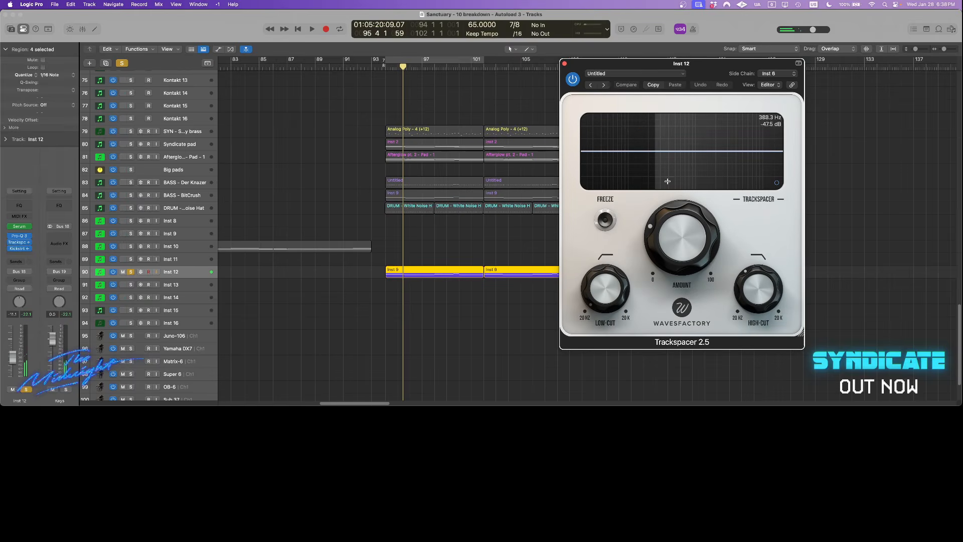
# Select the BASS - BitCrush track and expand its track parameters to check which instrument channel it uses.
pyautogui.click(191, 181)
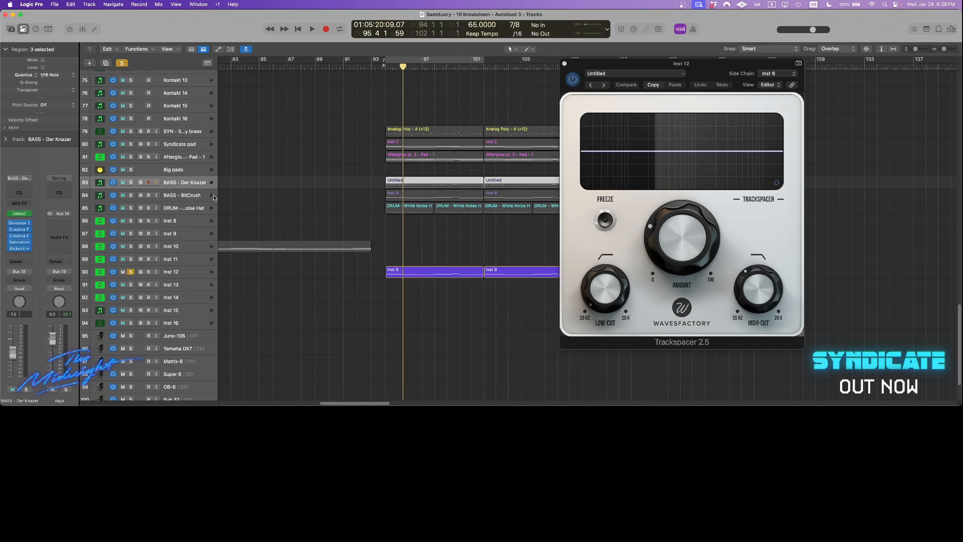
pyautogui.click(166, 198)
pyautogui.click(7, 140)
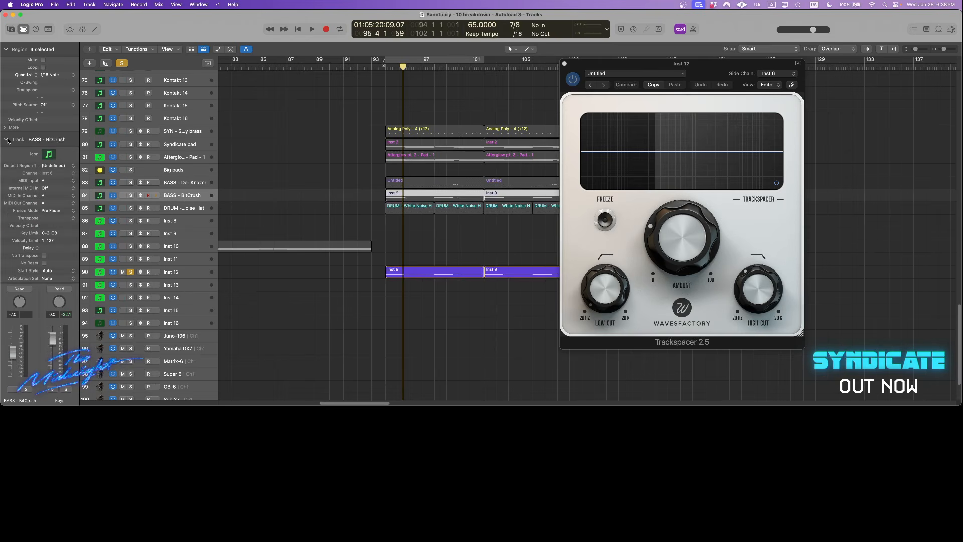
# Collapse the BASS - BitCrush track parameters, clear the active solo and play all layers briefly from bar 94.
pyautogui.click(6, 139)
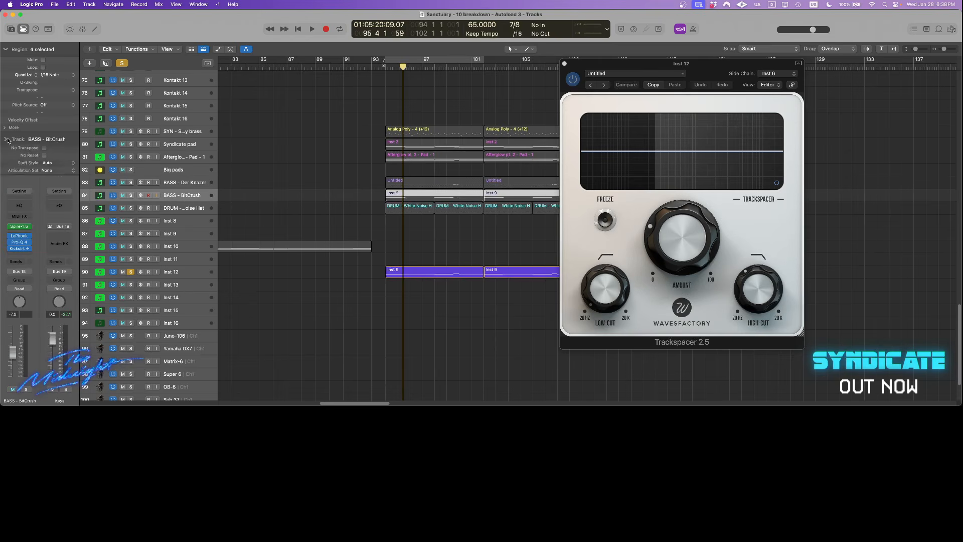
pyautogui.click(122, 63)
pyautogui.hotkey('shift', 'Return')
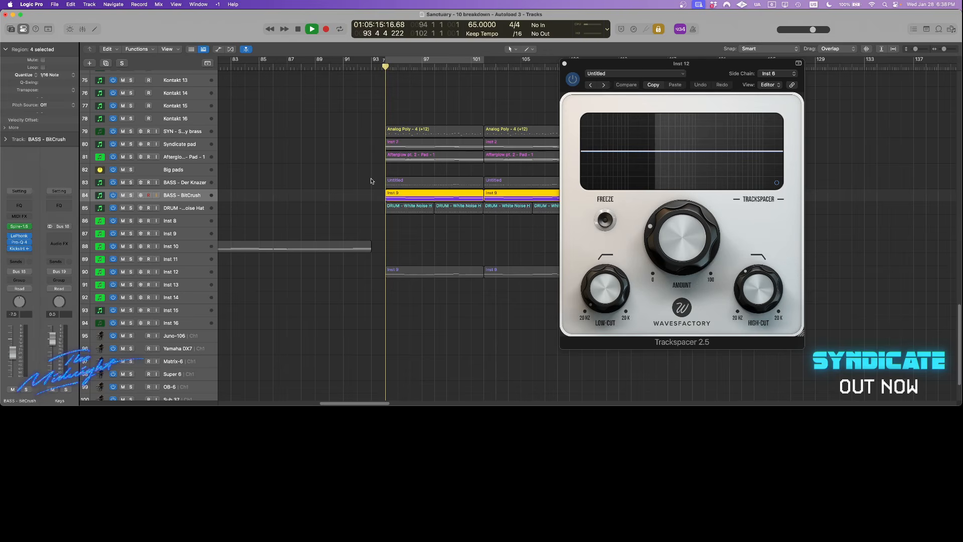
pyautogui.press('space')
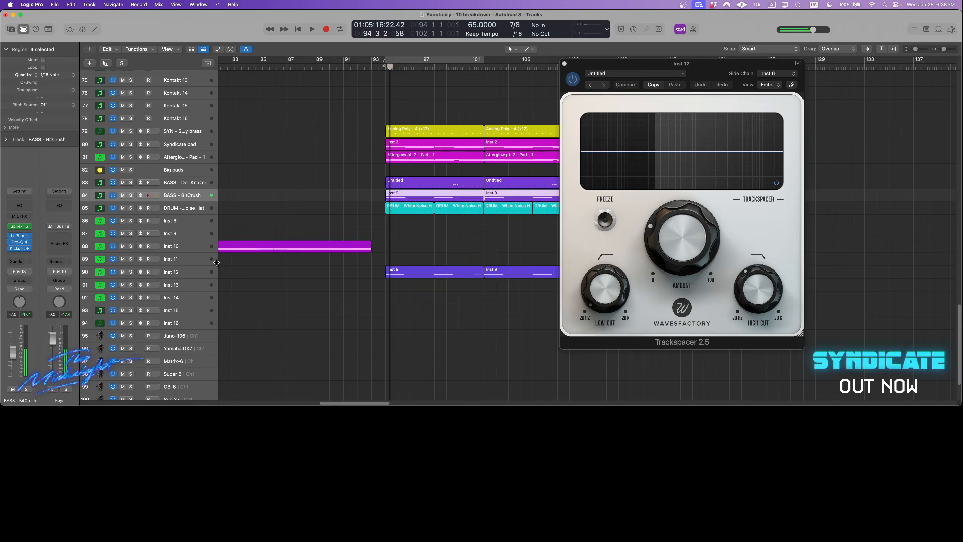
# Select and solo the Inst 12 track, enable the cycle over bars 94–102 and audition it briefly.
pyautogui.click(205, 272)
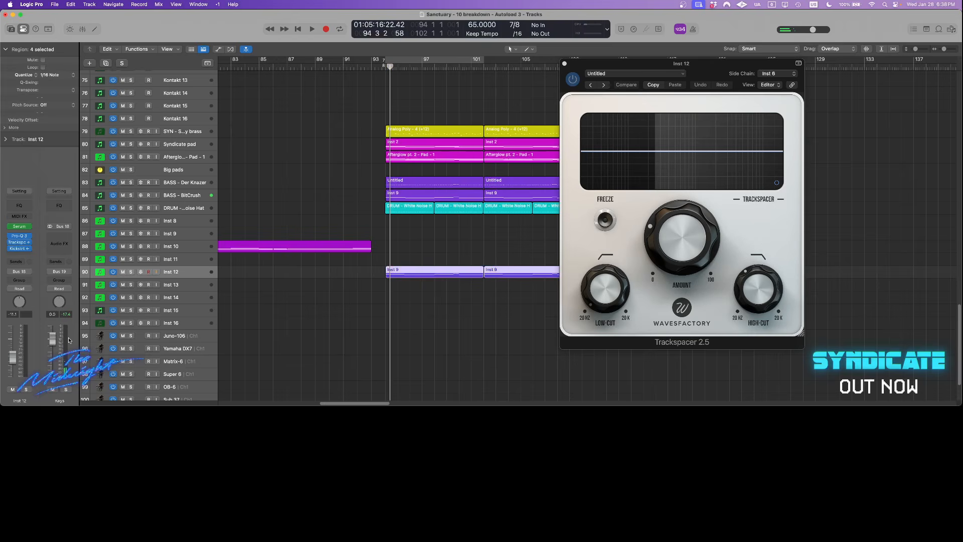
pyautogui.click(26, 389)
pyautogui.click(397, 57)
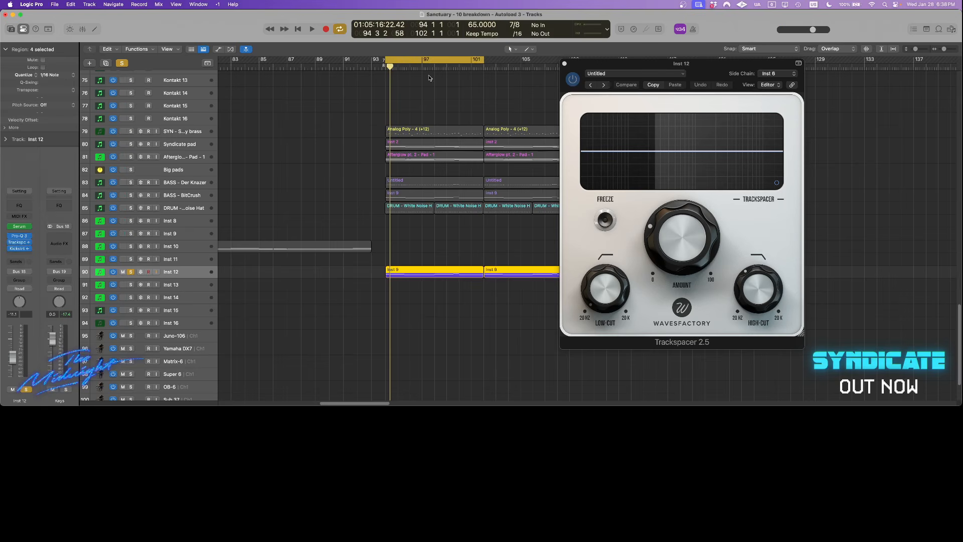
pyautogui.press('space')
pyautogui.press('space')
# Check the Amount and High-Cut settings in Trackspacer 2.5 and audition Inst 12 to examine its sidechain ducking.
pyautogui.click(671, 225)
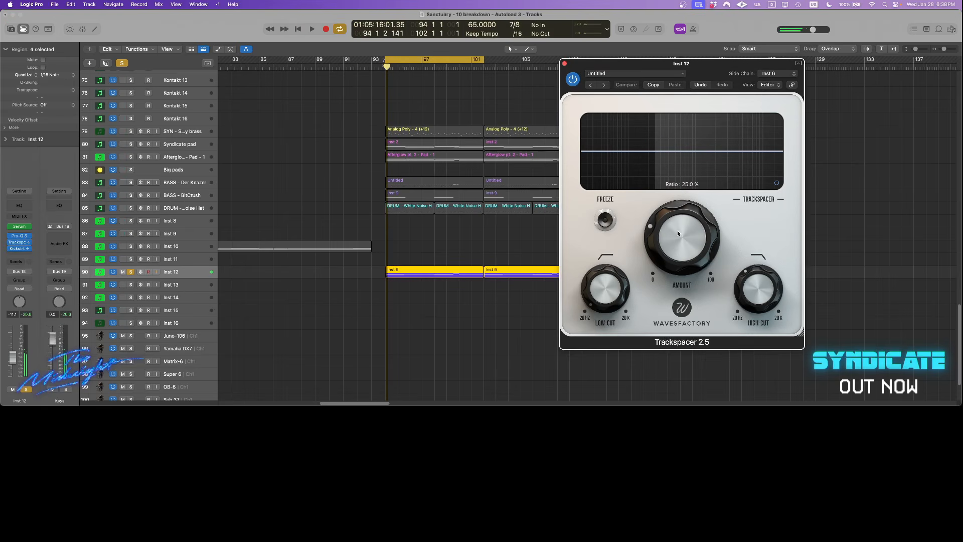
pyautogui.click(765, 289)
pyautogui.moveTo(680, 213)
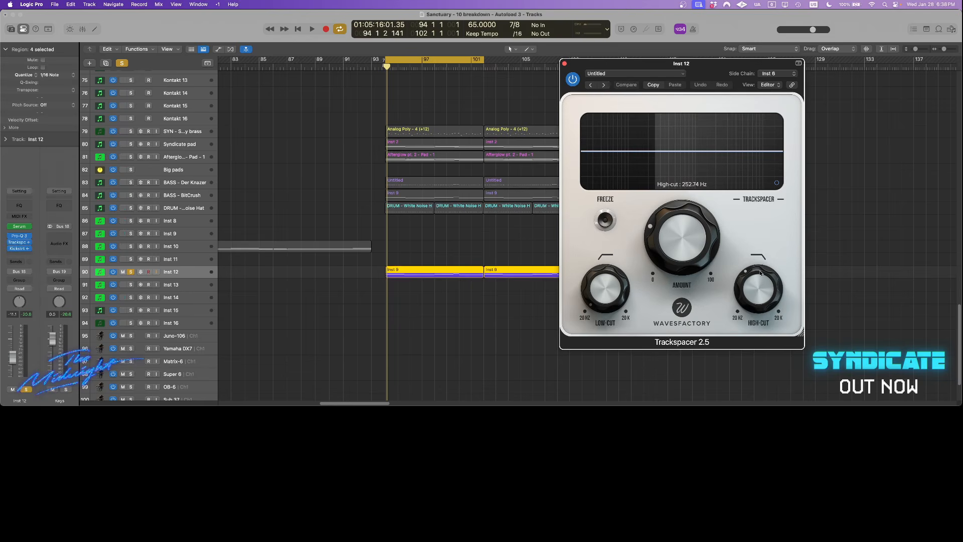
pyautogui.press('space')
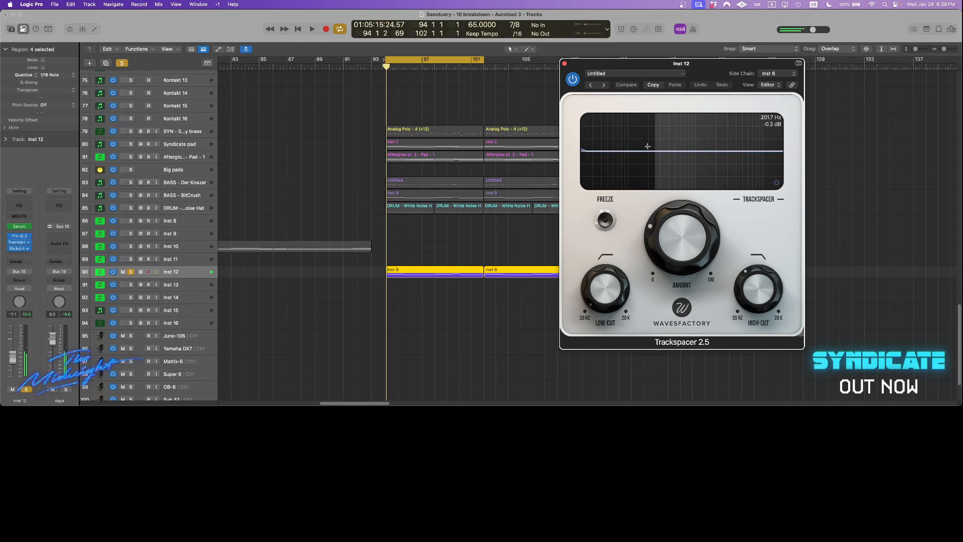
pyautogui.press('space')
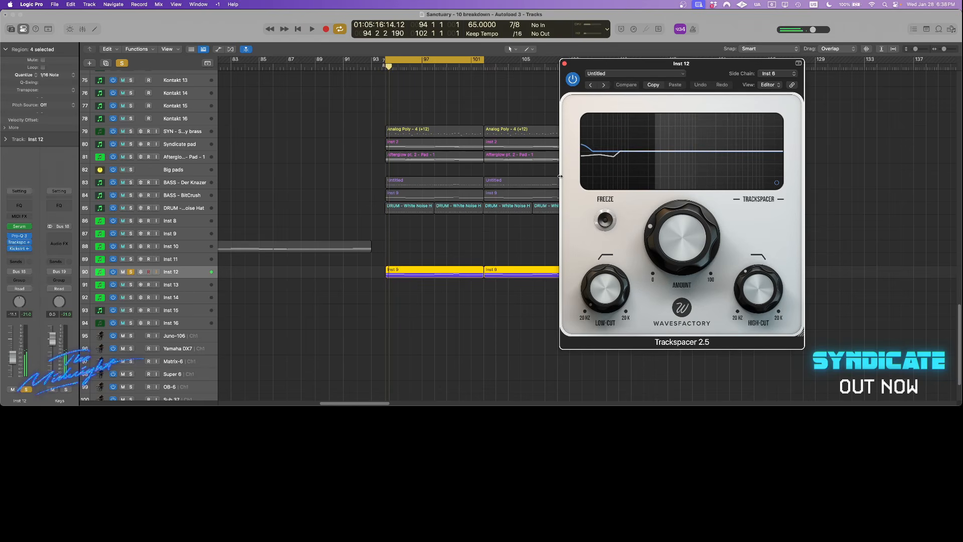
# Select the BASS - BitCrush track and the Inst 12 track in turn to compare them, then deselect their regions.
pyautogui.click(181, 200)
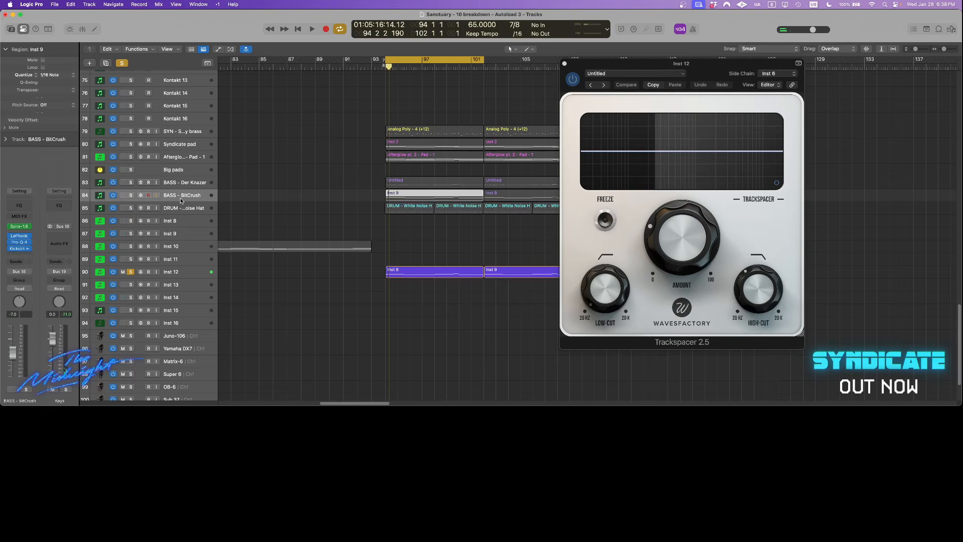
pyautogui.click(208, 271)
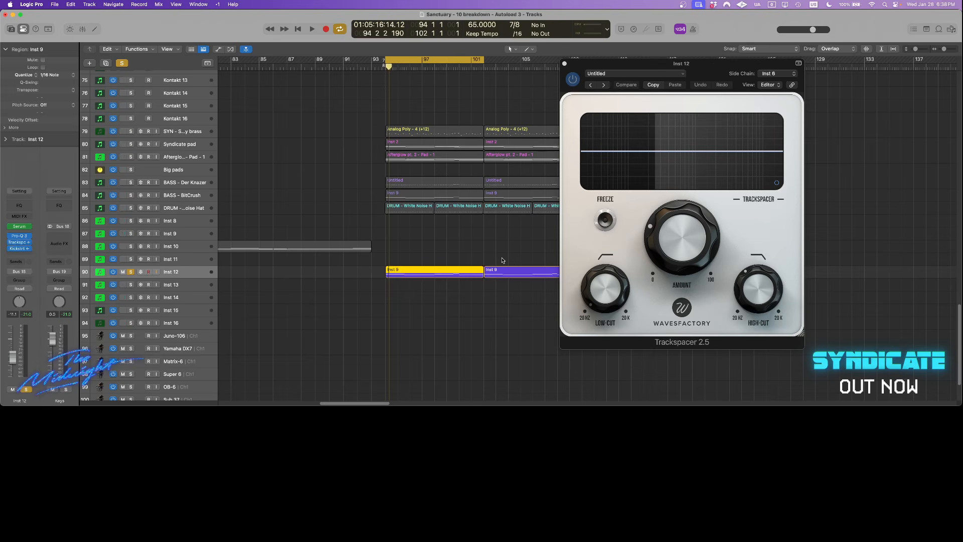
pyautogui.click(465, 246)
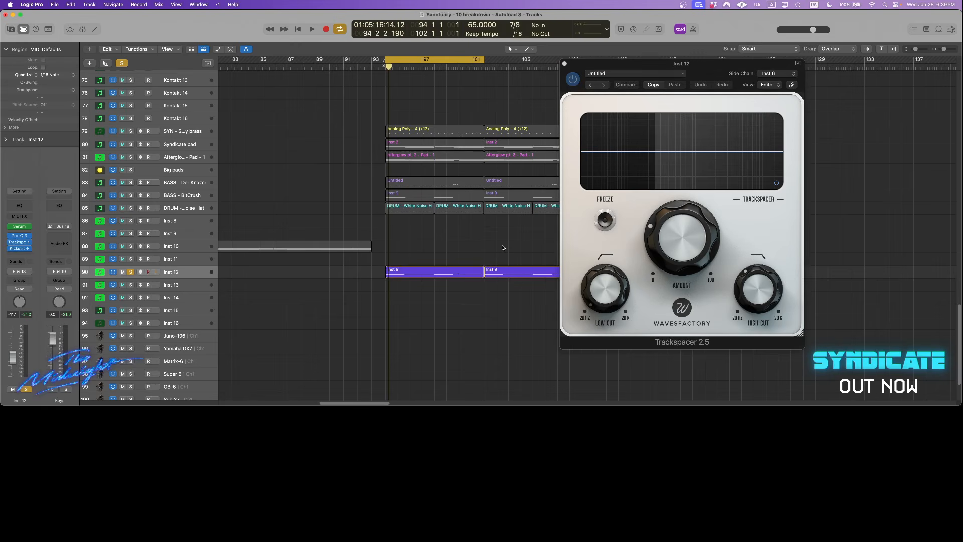
# Close the Trackspacer window, turn off the cycle, return the playhead to the project start and clear the Inst 12 solo.
pyautogui.press('super+Left')
pyautogui.click(564, 63)
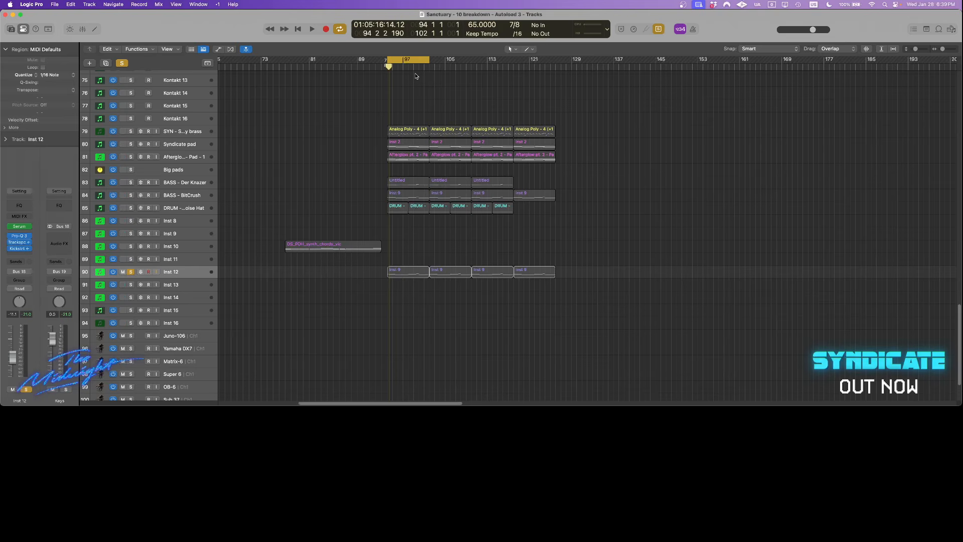
pyautogui.click(415, 60)
pyautogui.press('Return')
pyautogui.press('space')
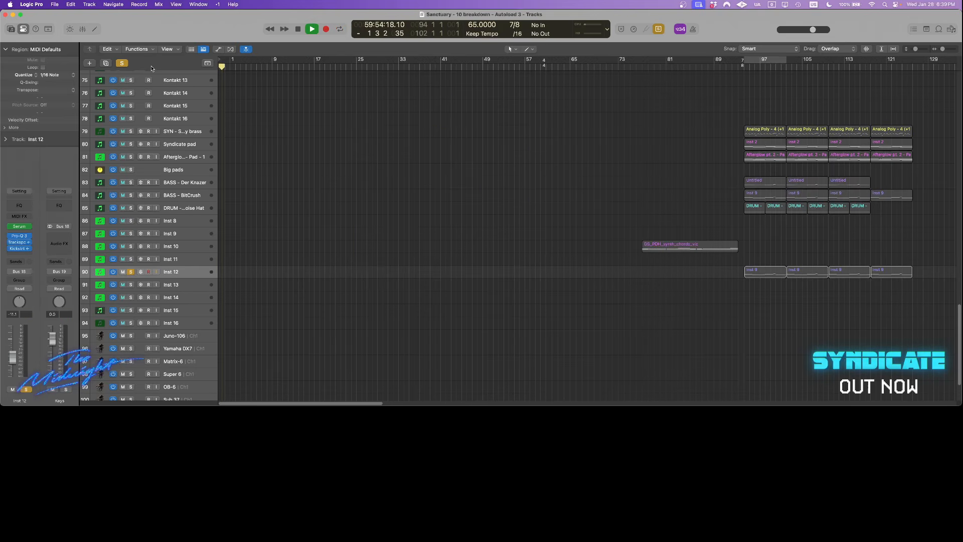
pyautogui.press('s')
pyautogui.press('space')
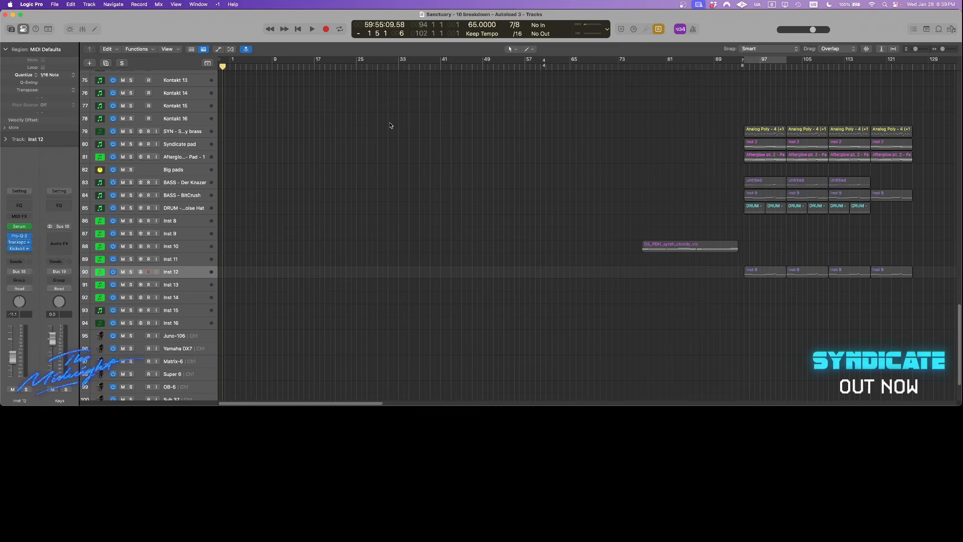
# Fit the whole arrangement in view and play it from the project start while reviewing the tracks, then stop.
pyautogui.hotkey('ctrl', 's')
pyautogui.press('t')
pyautogui.press('t')
pyautogui.press('z')
pyautogui.press('space')
pyautogui.press('t')
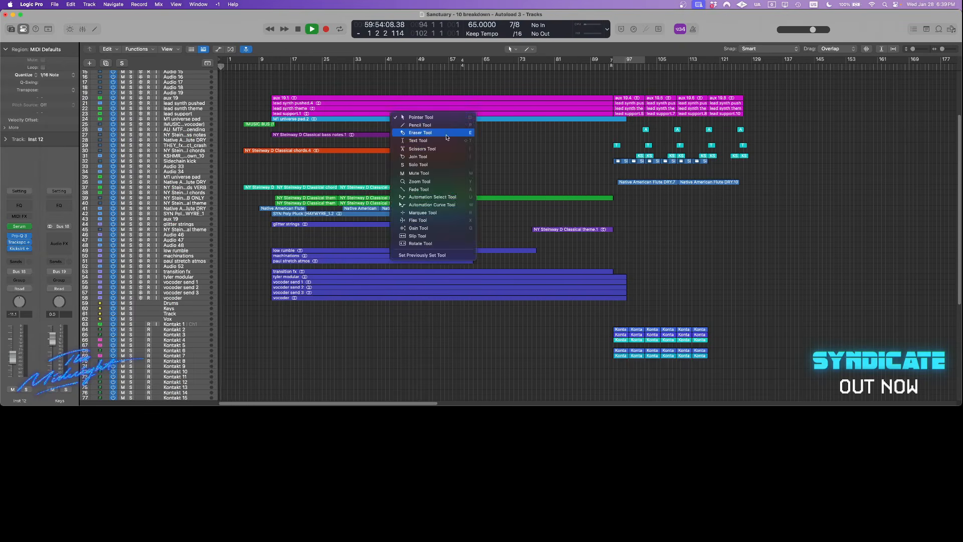
pyautogui.press('Escape')
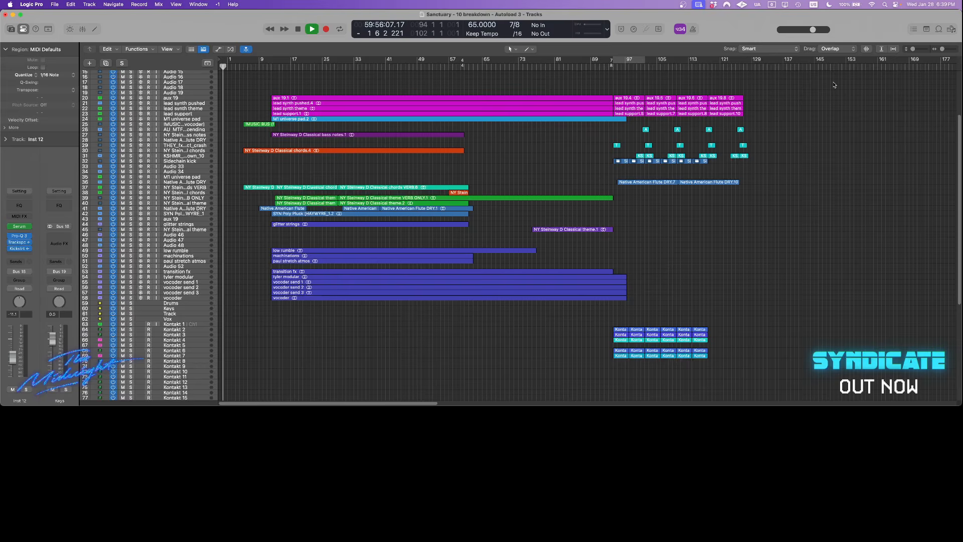
pyautogui.scroll(-5, 833, 101)
pyautogui.press('space')
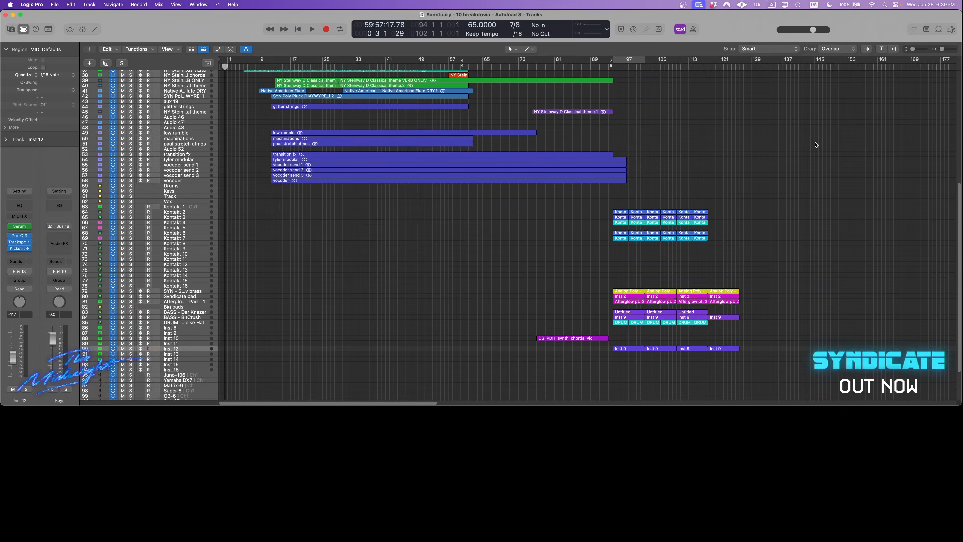
# Select the Inst 13 track and look over the arrangement down to the Kontakt, synth and bass layers from bar 94.
pyautogui.press('Down')
pyautogui.scroll(5, 814, 144)
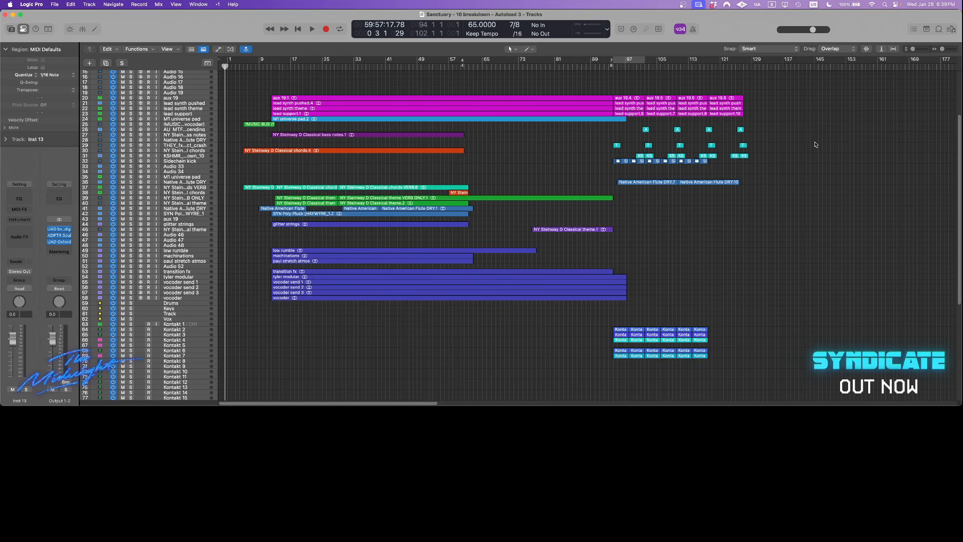
pyautogui.scroll(-7, 782, 151)
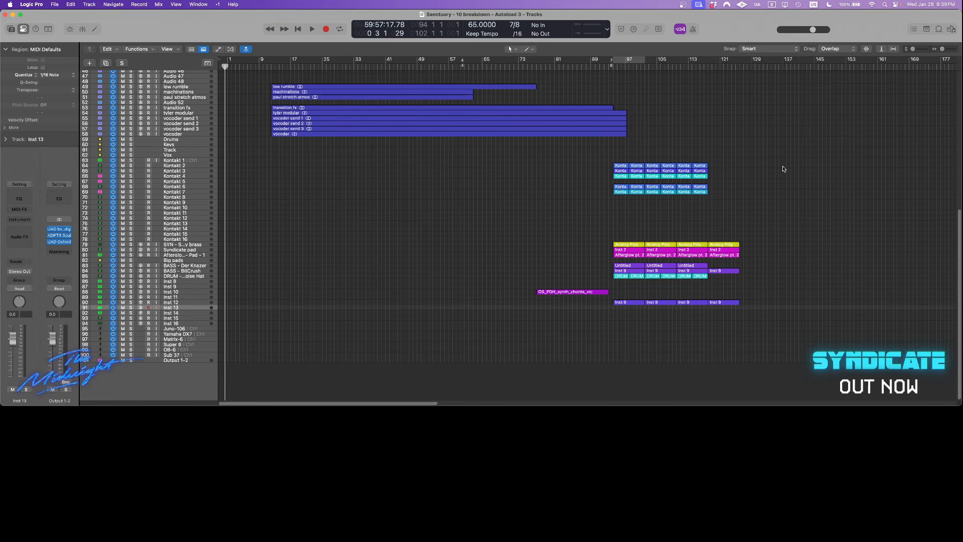
pyautogui.press('super+Right')
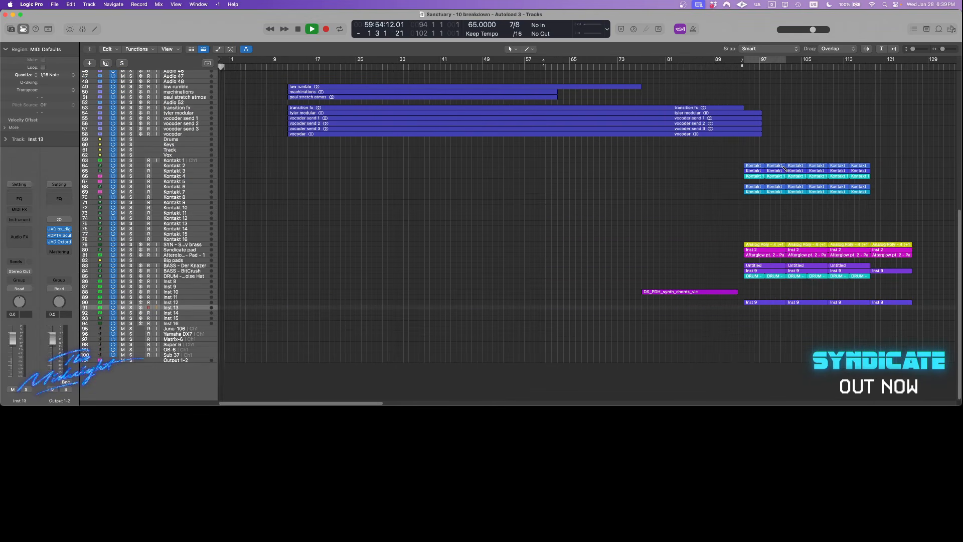